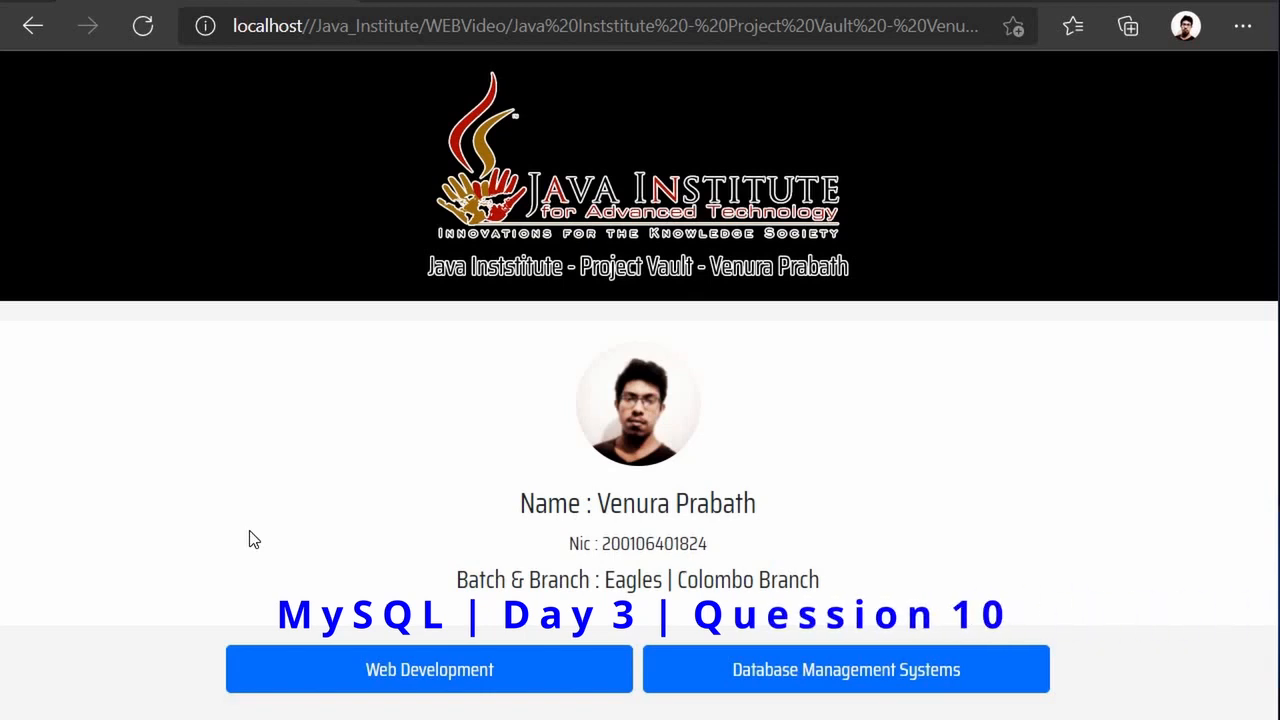
Open the Database Management Systems lesson list and scroll down toward Day 3.
{"action": "left_click", "coordinate": [720, 677]}
{"action": "scroll", "coordinate": [427, 573], "scroll_direction": "down", "scroll_amount": 3}
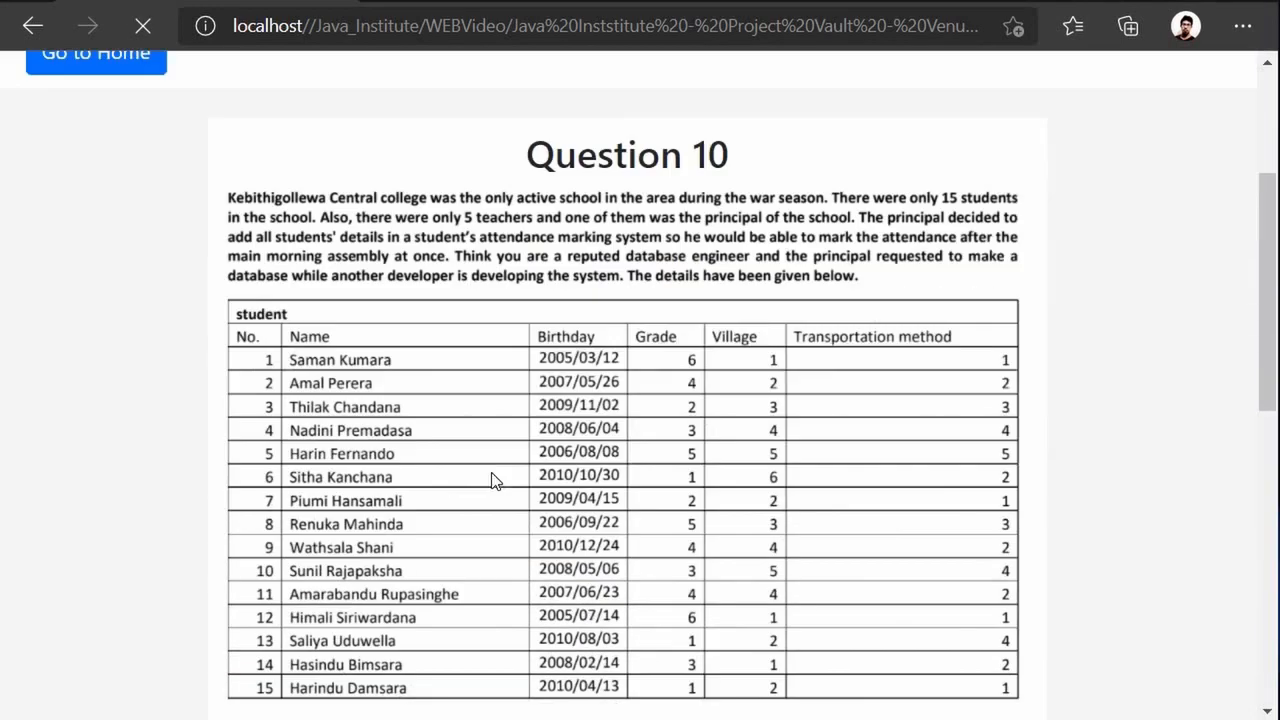
{"action": "scroll", "coordinate": [497, 470], "scroll_direction": "down", "scroll_amount": 2}
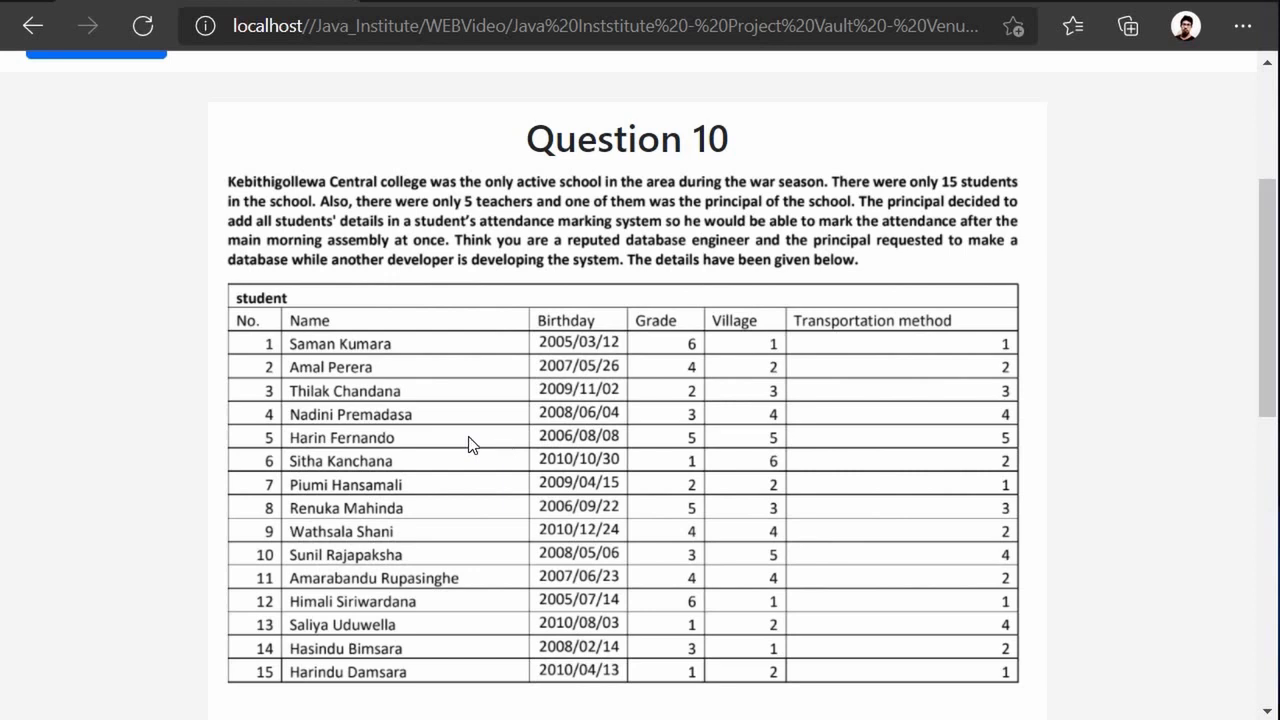
{"action": "scroll", "coordinate": [460, 432], "scroll_direction": "down", "scroll_amount": 3}
{"action": "scroll", "coordinate": [461, 432], "scroll_direction": "down", "scroll_amount": 3}
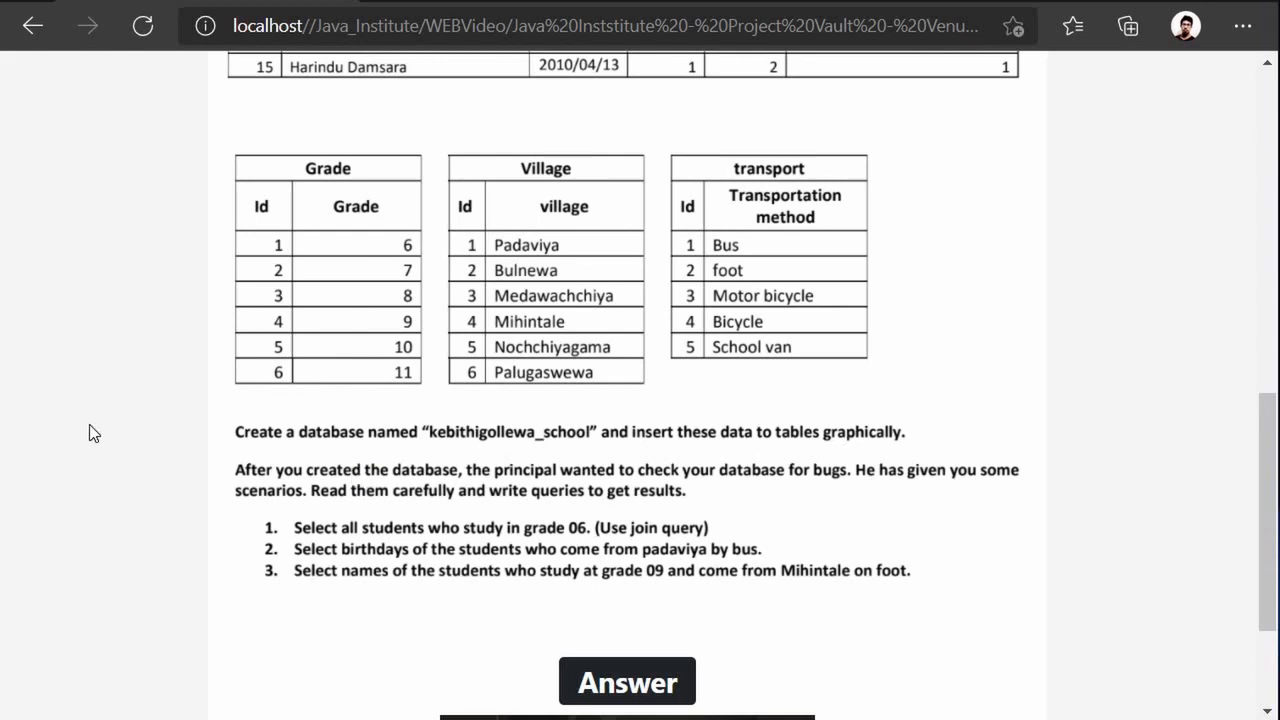
{"action": "scroll", "coordinate": [251, 406], "scroll_direction": "up", "scroll_amount": 6}
{"action": "scroll", "coordinate": [289, 297], "scroll_direction": "down", "scroll_amount": 2}
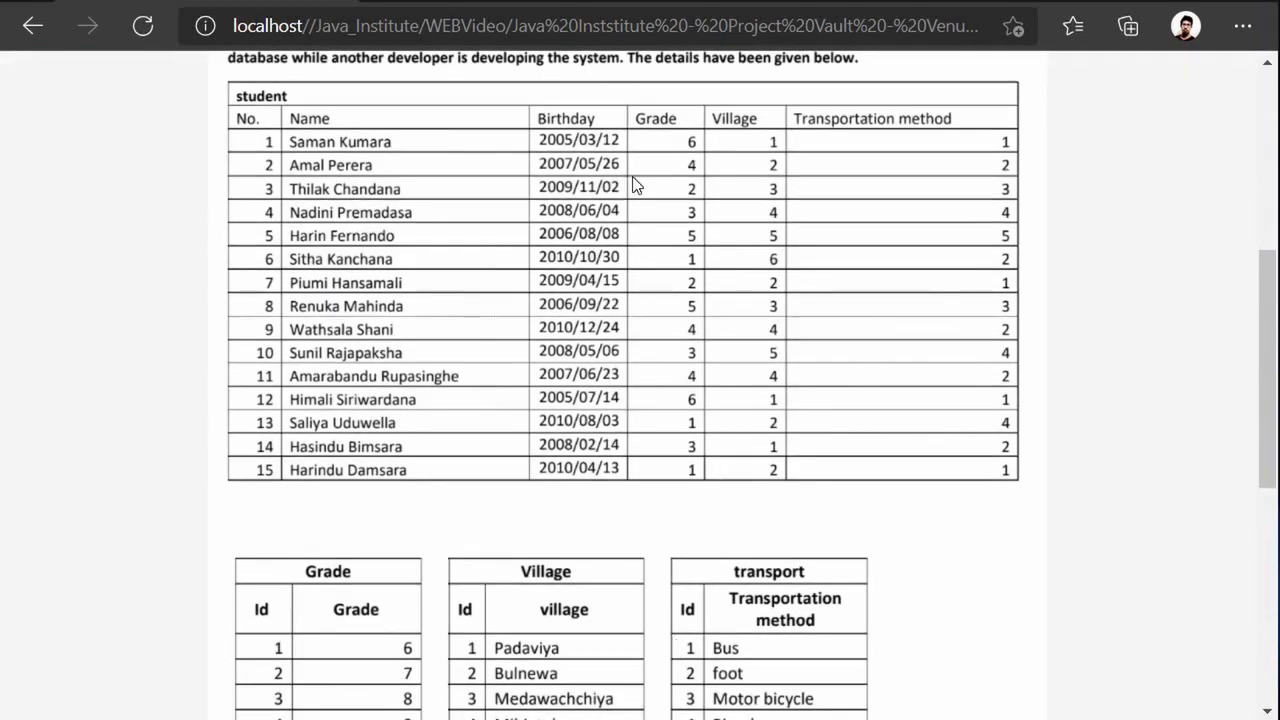
{"action": "scroll", "coordinate": [608, 423], "scroll_direction": "up", "scroll_amount": 1}
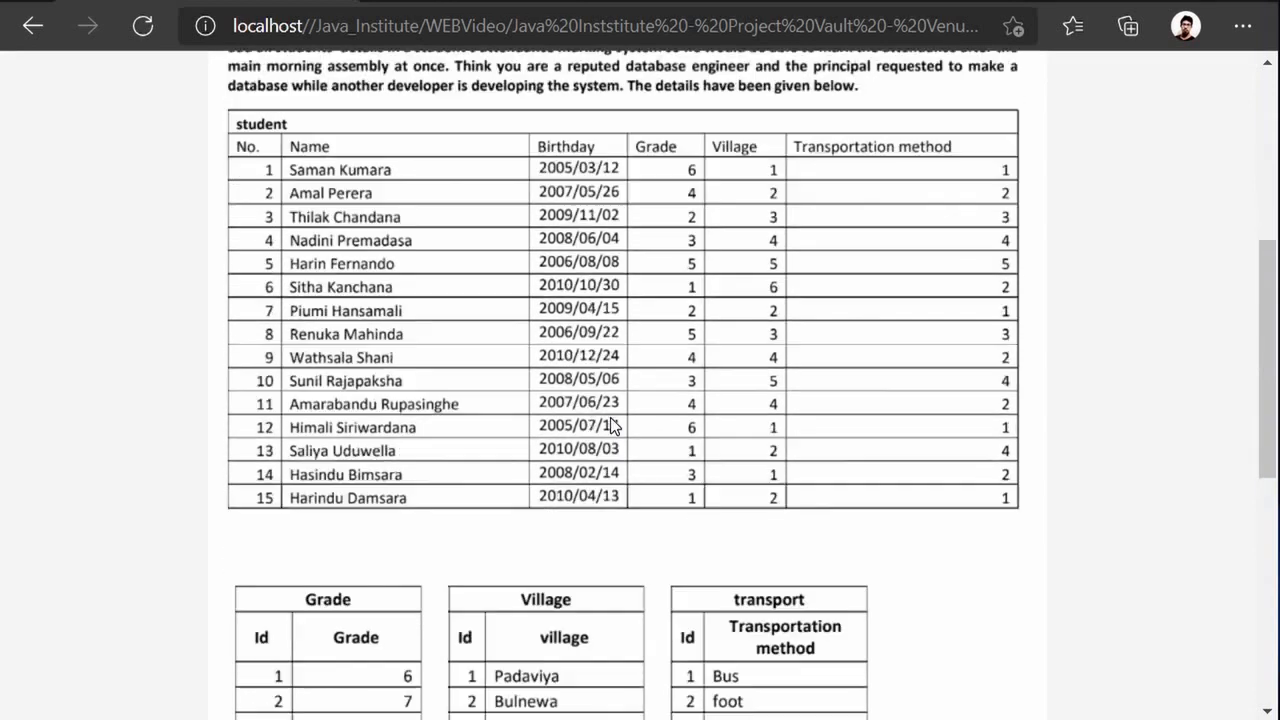
{"action": "scroll", "coordinate": [611, 426], "scroll_direction": "down", "scroll_amount": 2}
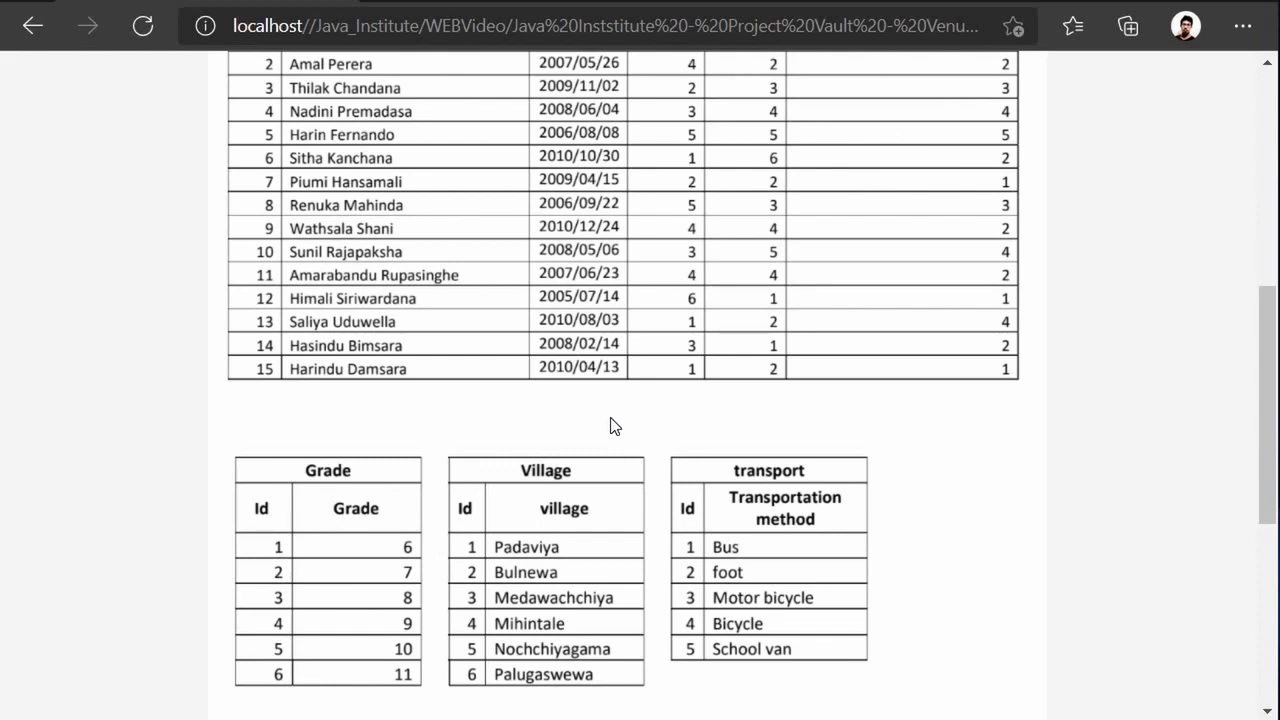
{"action": "scroll", "coordinate": [609, 417], "scroll_direction": "up", "scroll_amount": 2}
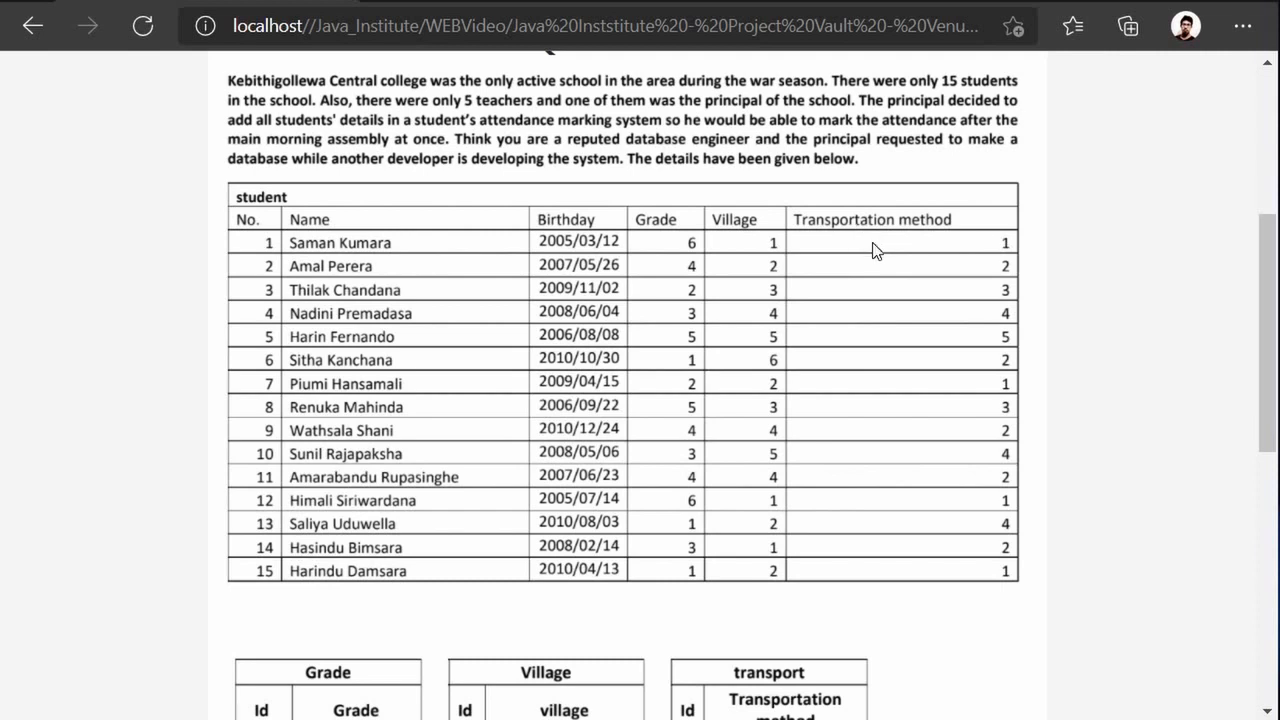
{"action": "scroll", "coordinate": [874, 245], "scroll_direction": "down", "scroll_amount": 1}
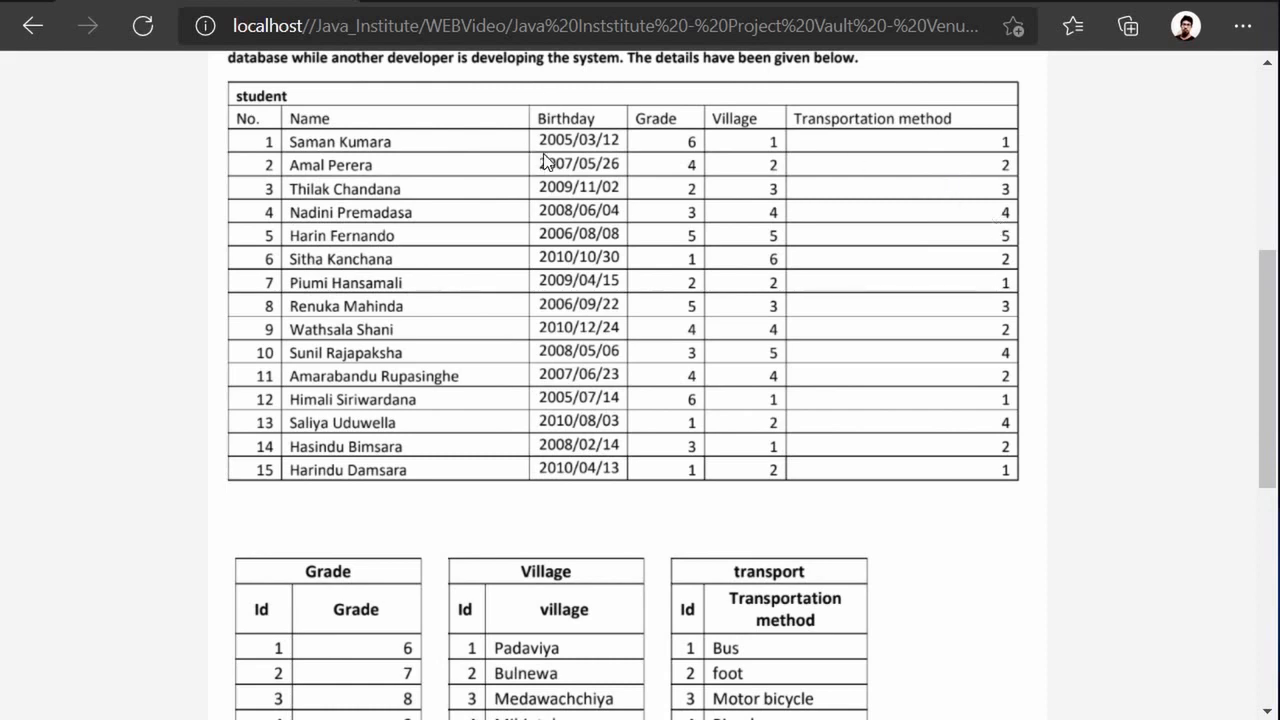
{"action": "scroll", "coordinate": [500, 230], "scroll_direction": "down", "scroll_amount": 2}
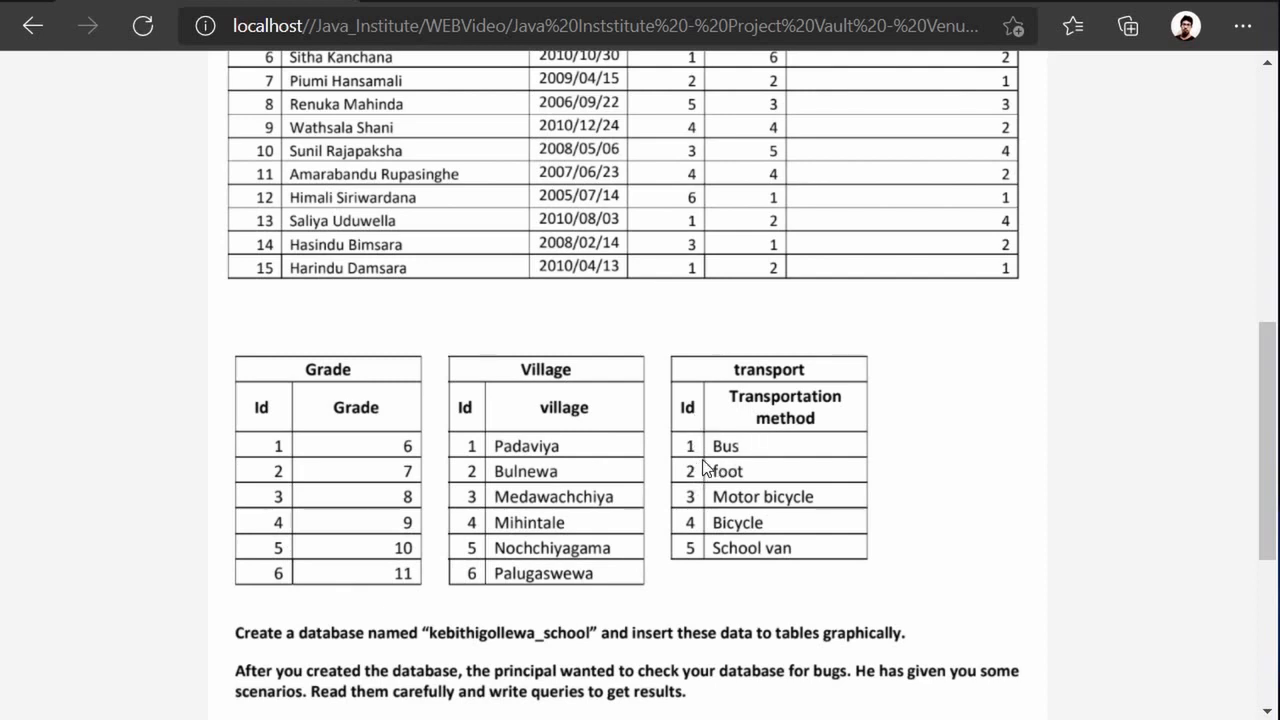
{"action": "scroll", "coordinate": [695, 515], "scroll_direction": "up", "scroll_amount": 1}
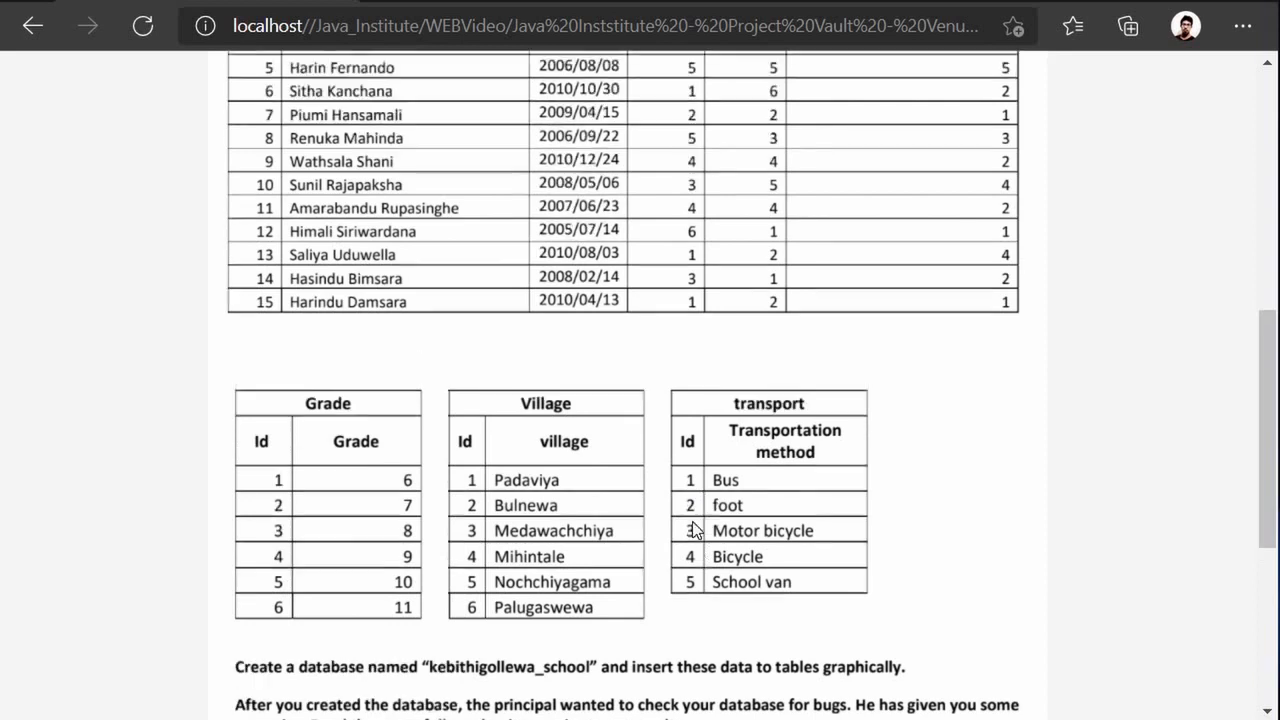
{"action": "scroll", "coordinate": [857, 362], "scroll_direction": "up", "scroll_amount": 2}
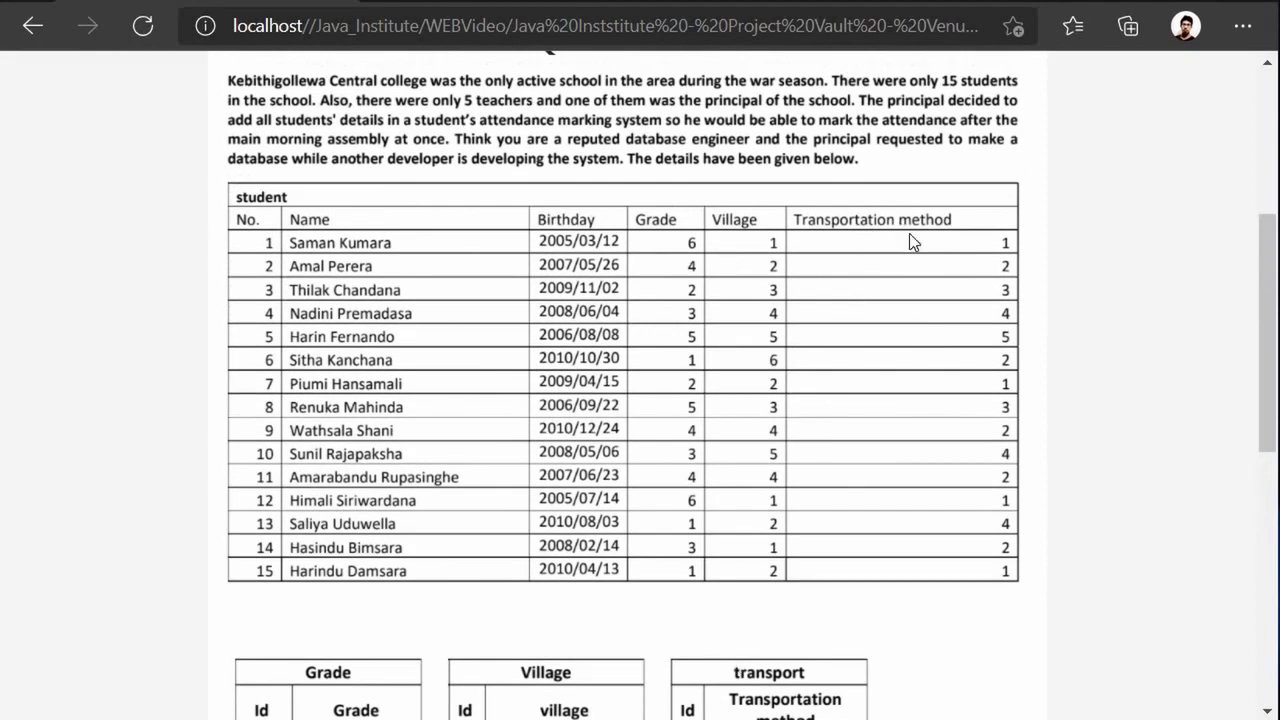
{"action": "scroll", "coordinate": [950, 303], "scroll_direction": "down", "scroll_amount": 1}
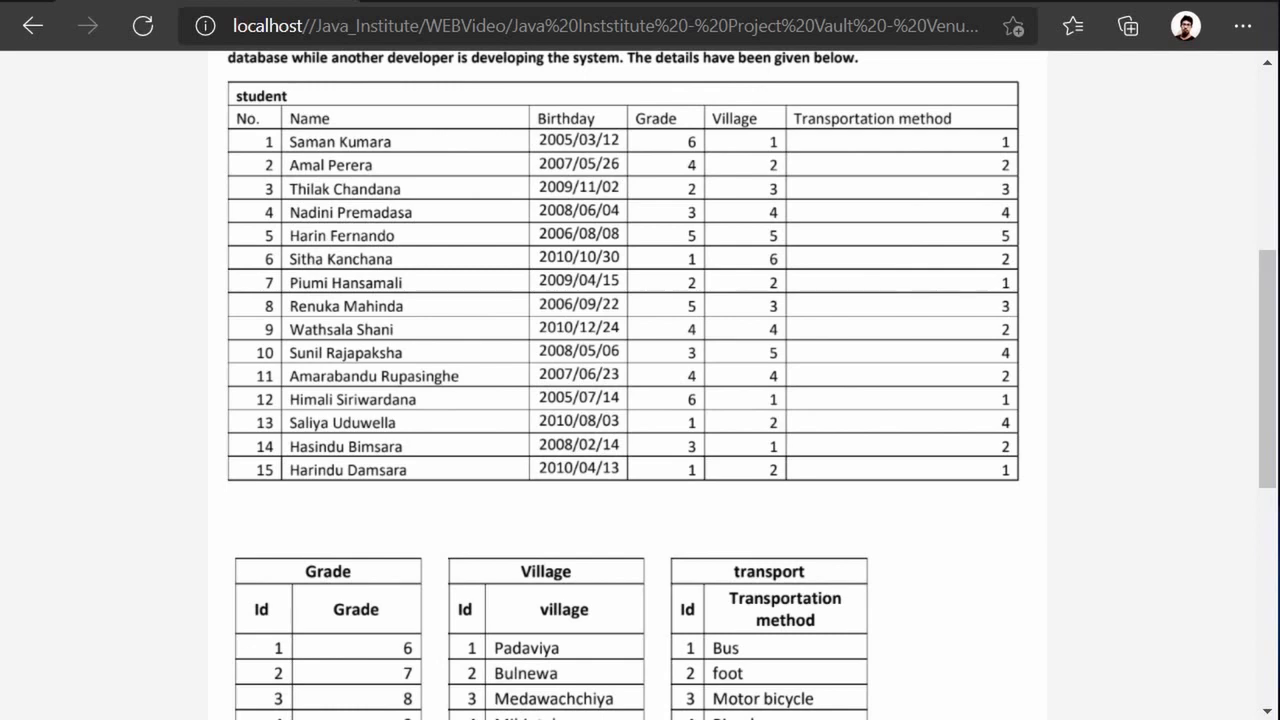
{"action": "scroll", "coordinate": [800, 500], "scroll_direction": "down", "scroll_amount": 2}
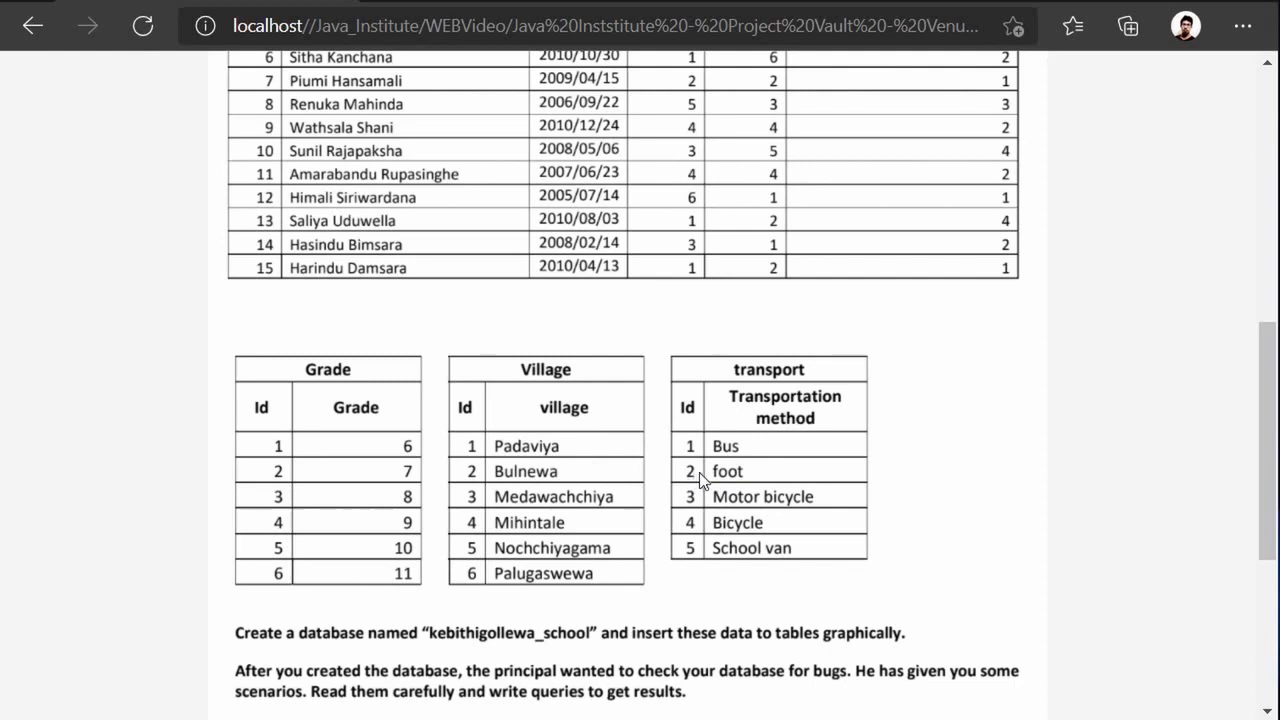
{"action": "scroll", "coordinate": [950, 300], "scroll_direction": "up", "scroll_amount": 2}
{"action": "scroll", "coordinate": [952, 303], "scroll_direction": "up", "scroll_amount": 1}
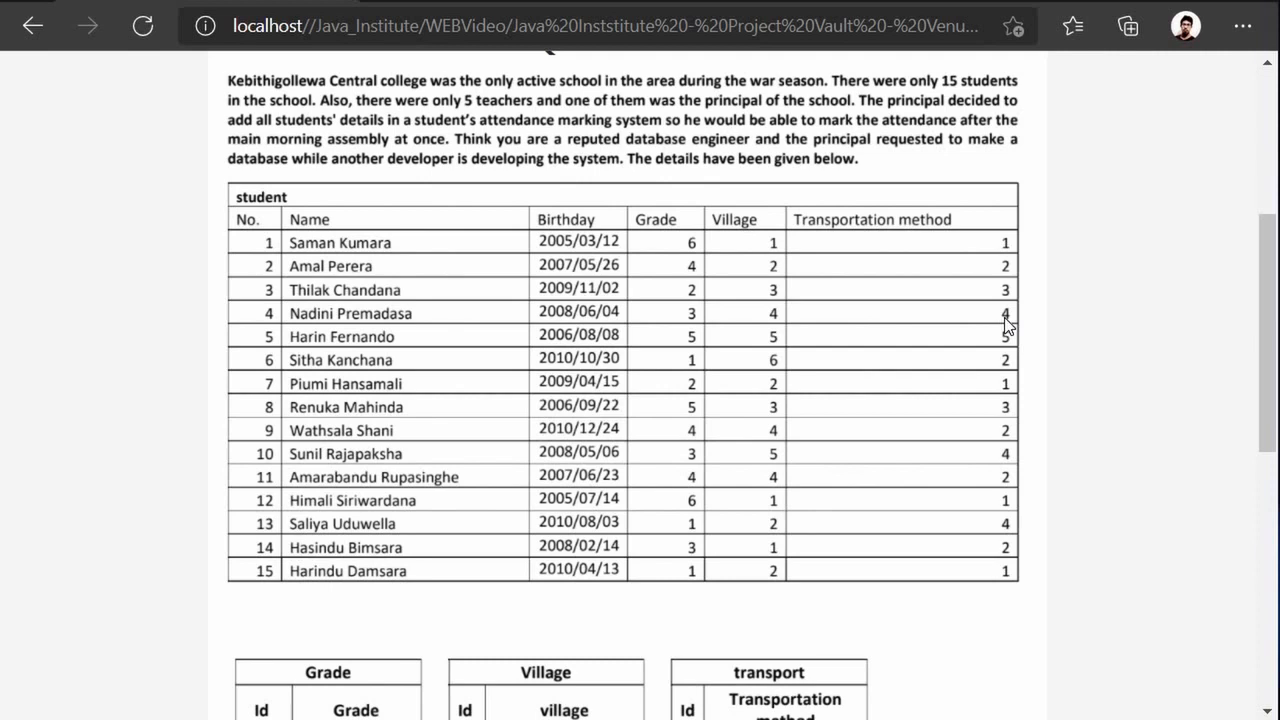
{"action": "scroll", "coordinate": [502, 452], "scroll_direction": "down", "scroll_amount": 1}
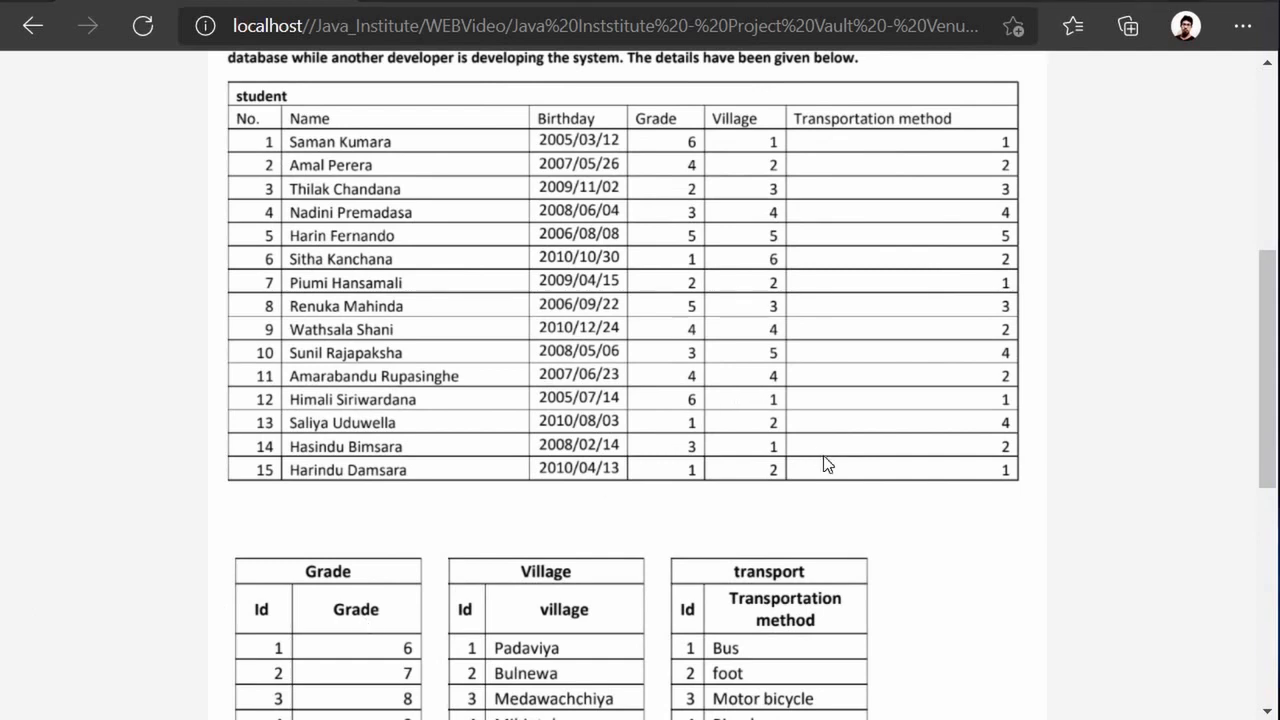
{"action": "scroll", "coordinate": [826, 458], "scroll_direction": "down", "scroll_amount": 2}
{"action": "scroll", "coordinate": [790, 490], "scroll_direction": "up", "scroll_amount": 1}
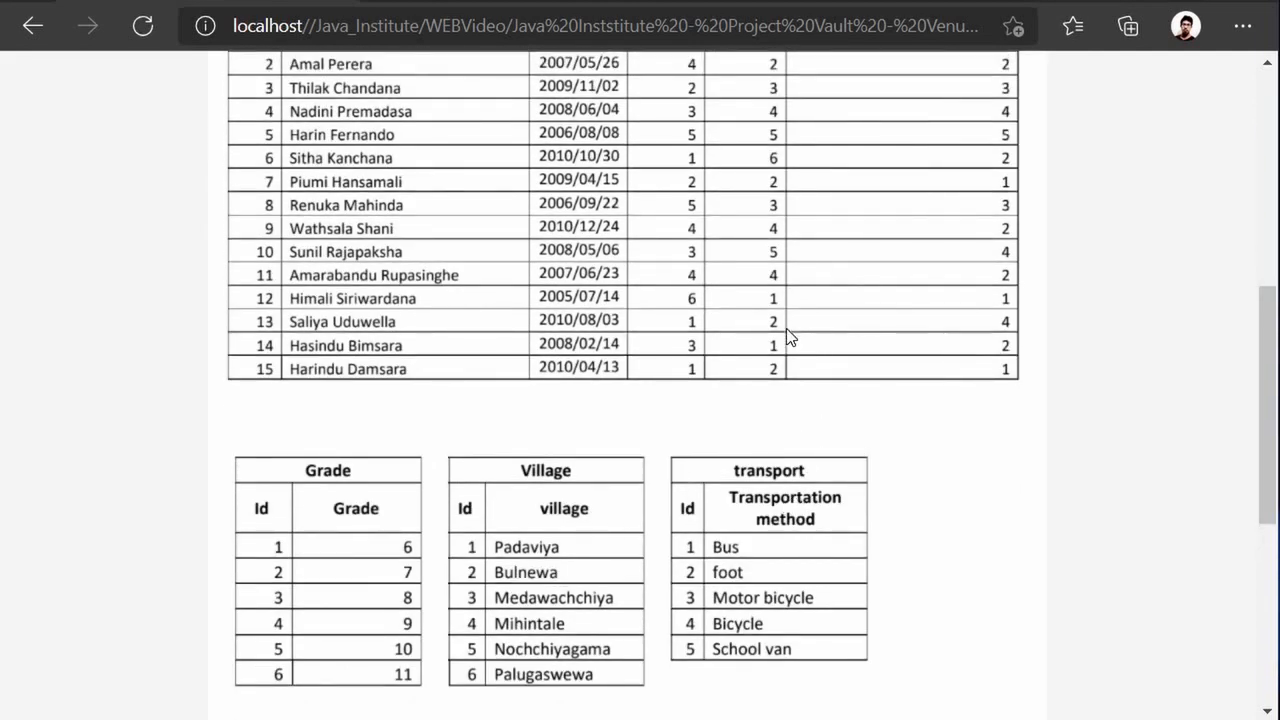
{"action": "scroll", "coordinate": [786, 328], "scroll_direction": "up", "scroll_amount": 2}
{"action": "scroll", "coordinate": [778, 358], "scroll_direction": "down", "scroll_amount": 2}
{"action": "scroll", "coordinate": [767, 400], "scroll_direction": "up", "scroll_amount": 4}
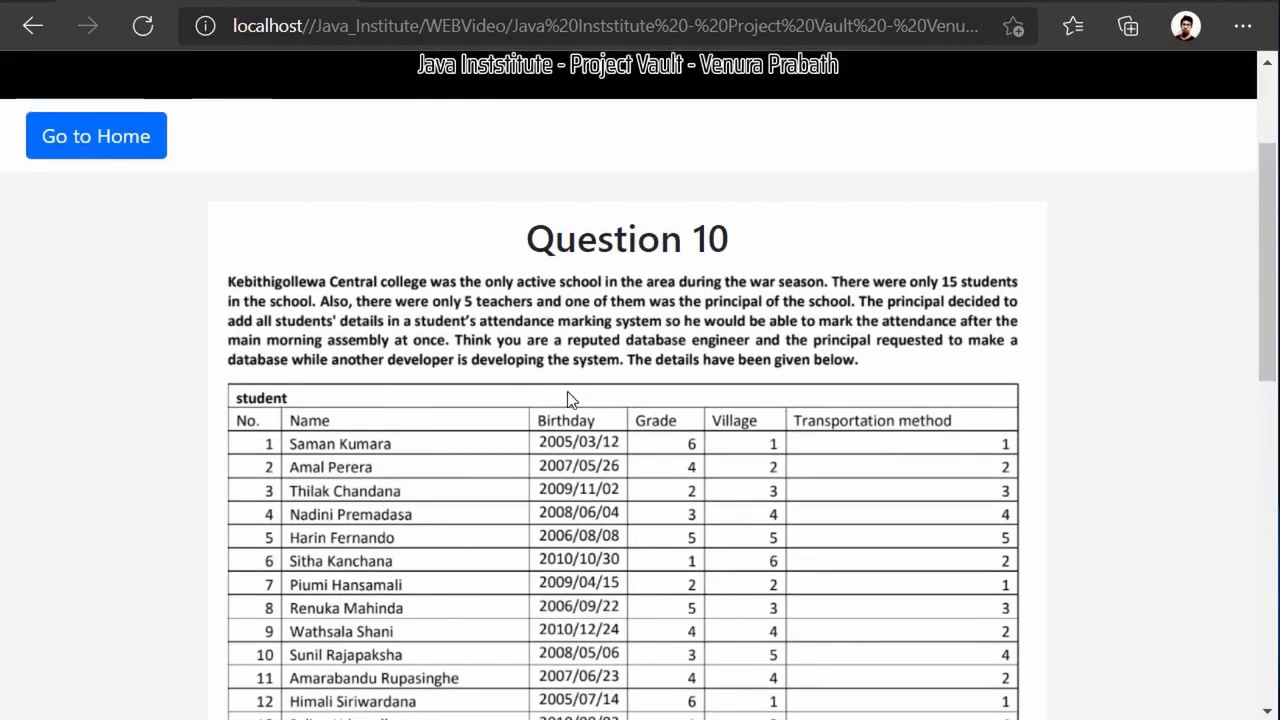
{"action": "scroll", "coordinate": [786, 437], "scroll_direction": "down", "scroll_amount": 3}
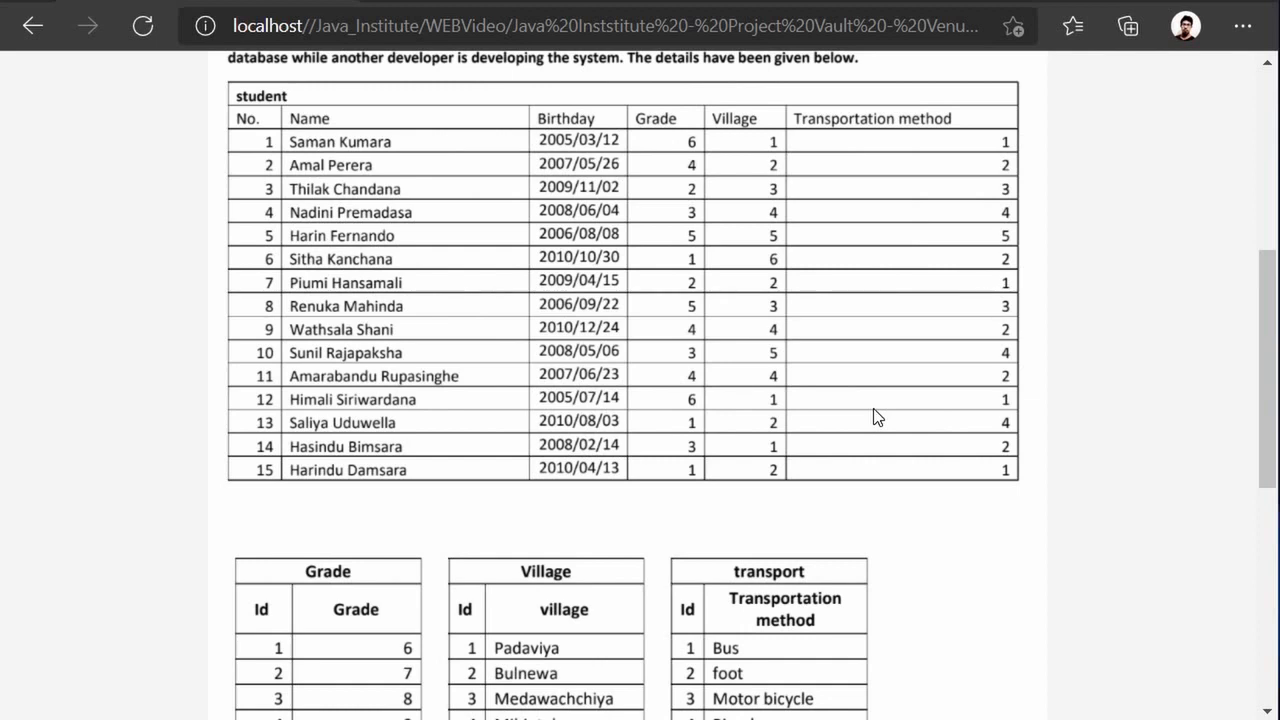
{"action": "scroll", "coordinate": [855, 410], "scroll_direction": "down", "scroll_amount": 2}
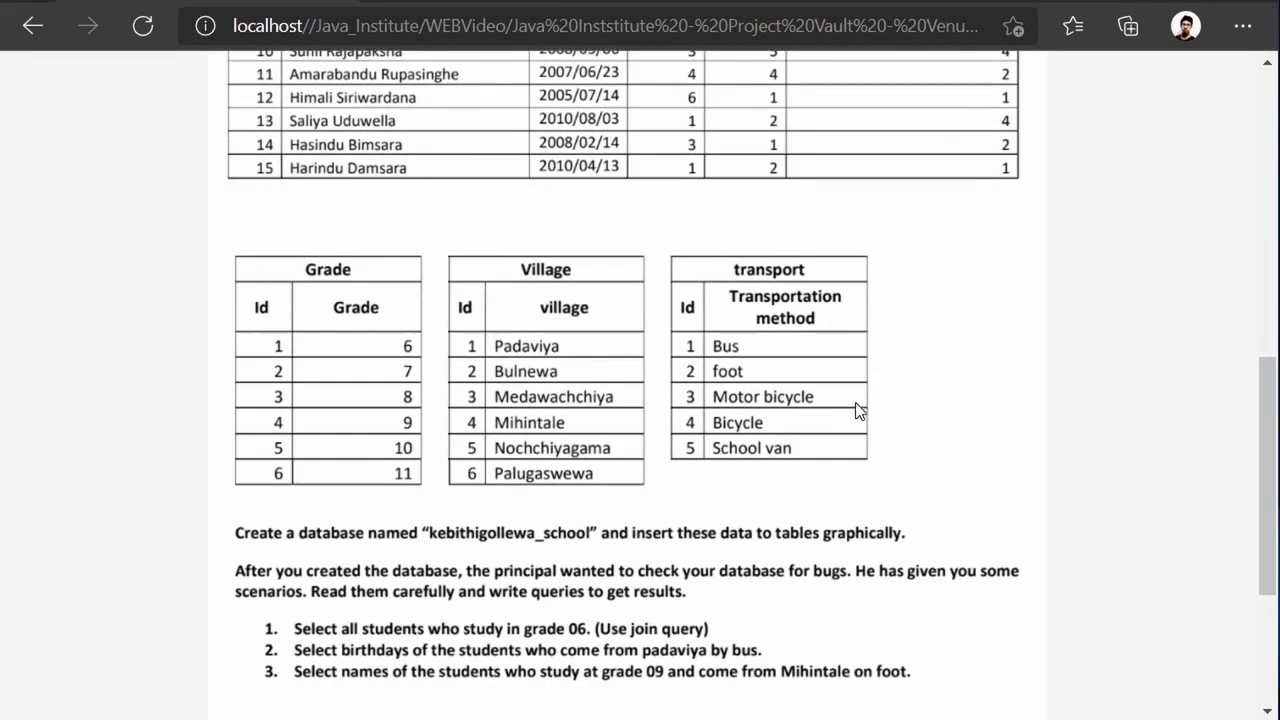
{"action": "scroll", "coordinate": [857, 408], "scroll_direction": "up", "scroll_amount": 1}
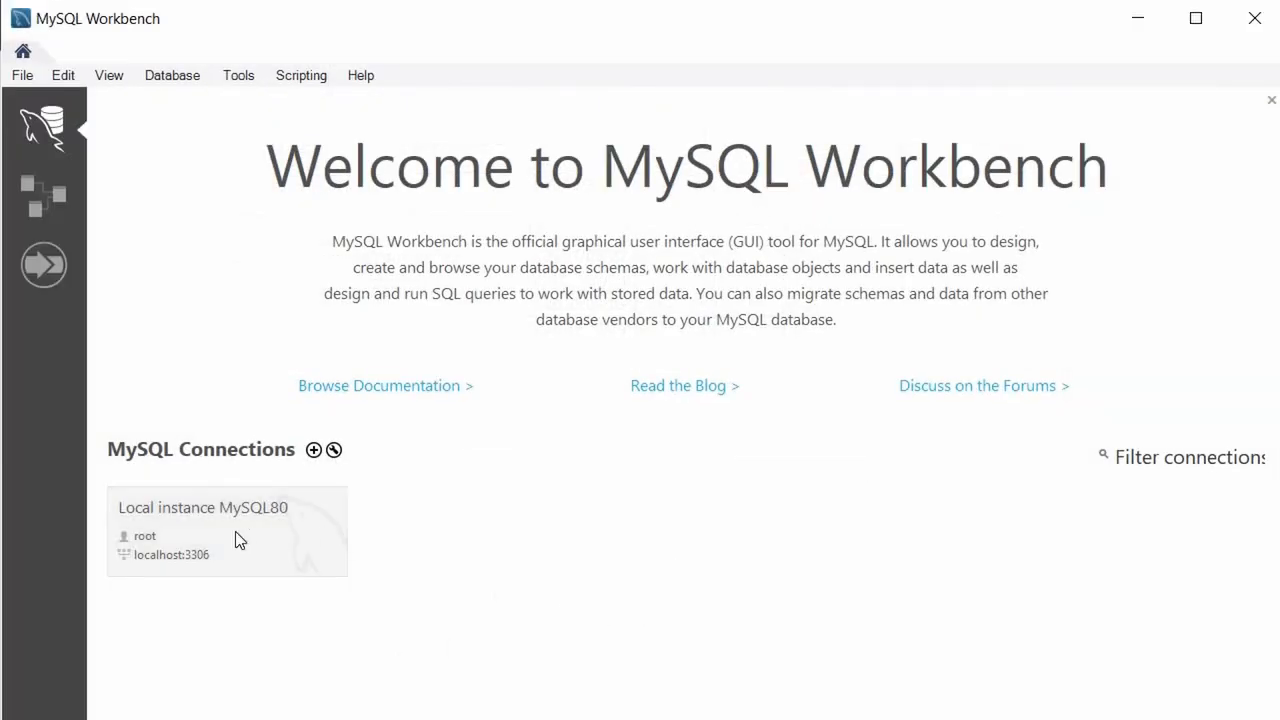
Connect to the Local instance MySQL80 server and focus the empty Query 1 editor.
{"action": "left_click", "coordinate": [173, 562]}
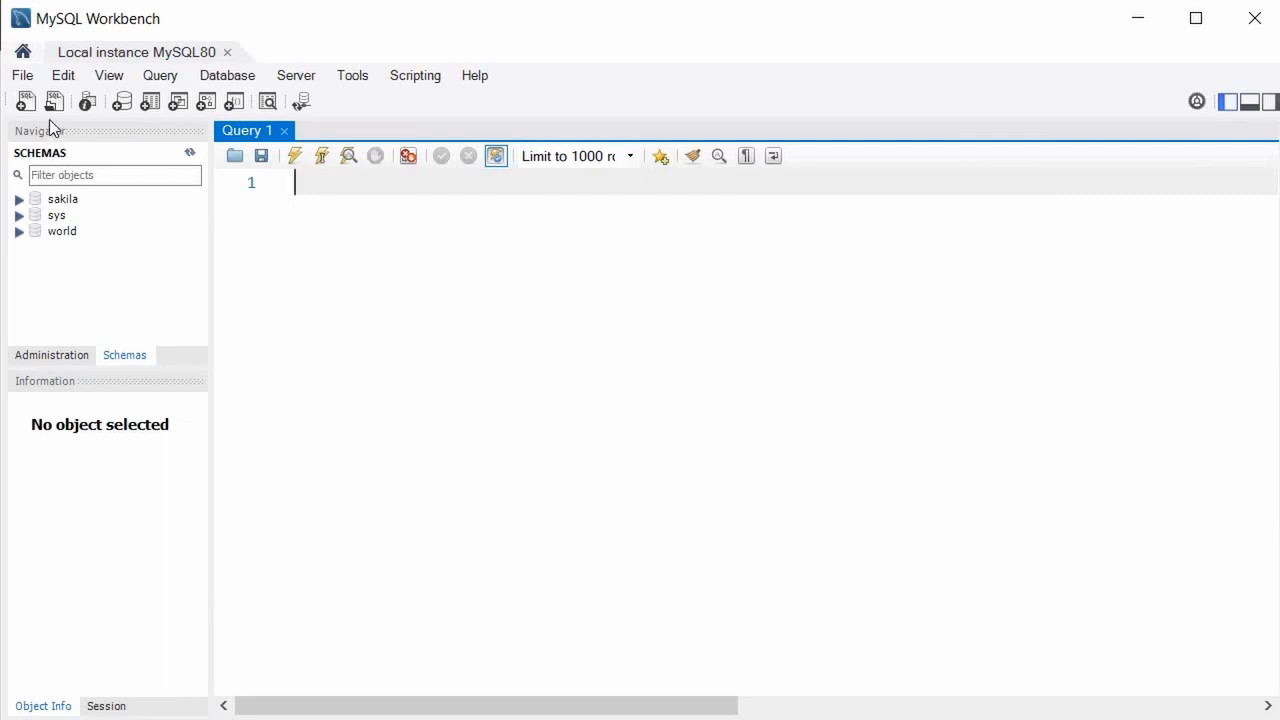
{"action": "left_click", "coordinate": [321, 183]}
Create a new MySQL Model from the File menu and bring up the mydb schema's actions.
{"action": "left_click", "coordinate": [24, 80]}
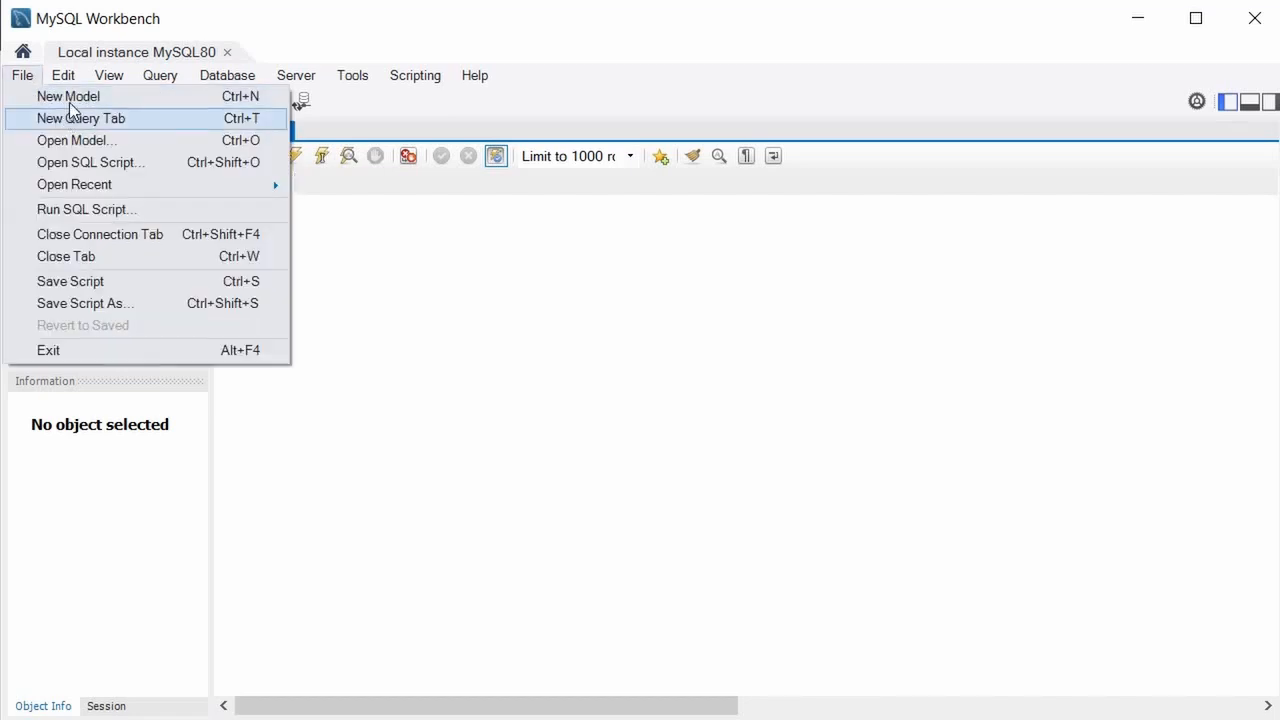
{"action": "left_click", "coordinate": [70, 97]}
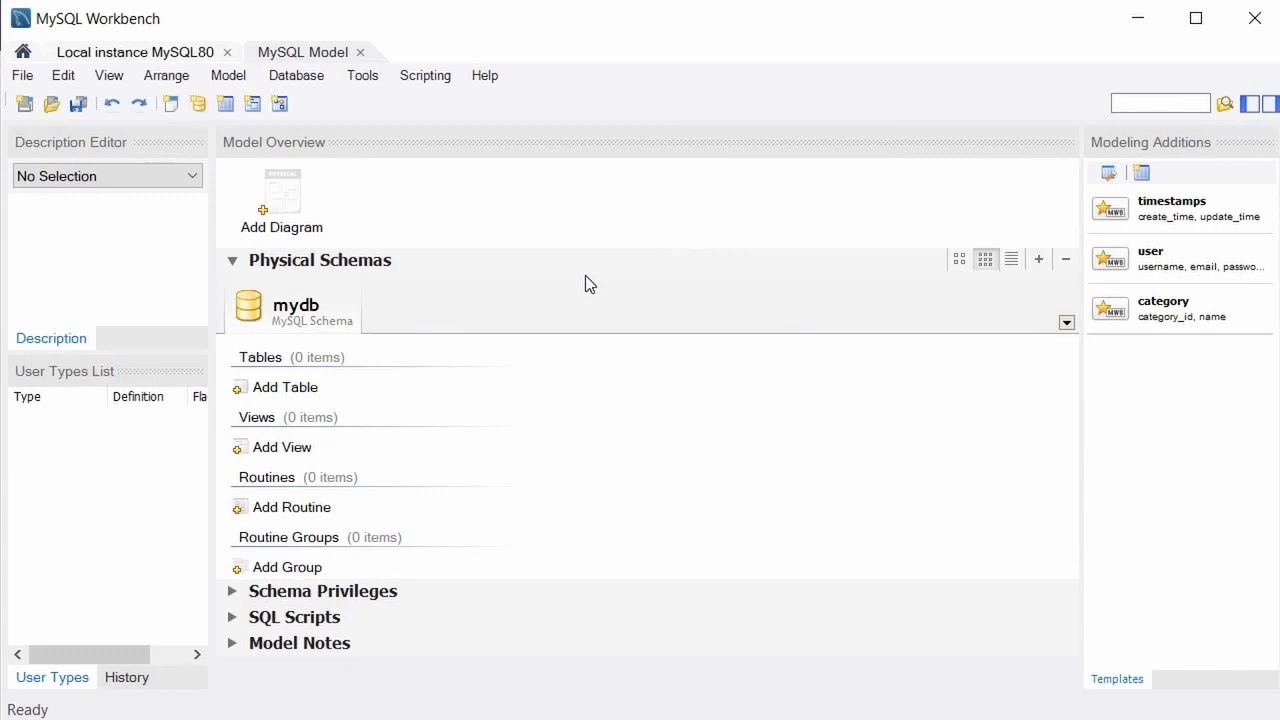
{"action": "right_click", "coordinate": [305, 311]}
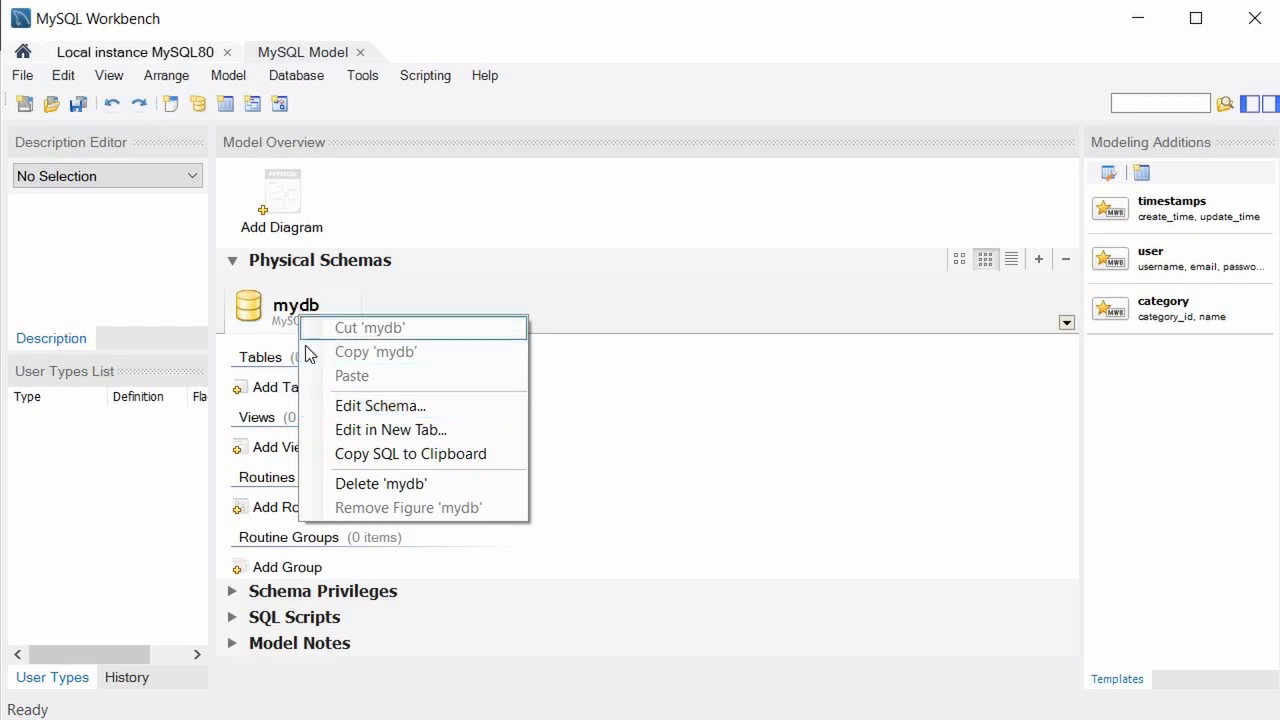
Edit the mydb schema and change its name to kabithigollewa_school.
{"action": "left_click", "coordinate": [345, 406]}
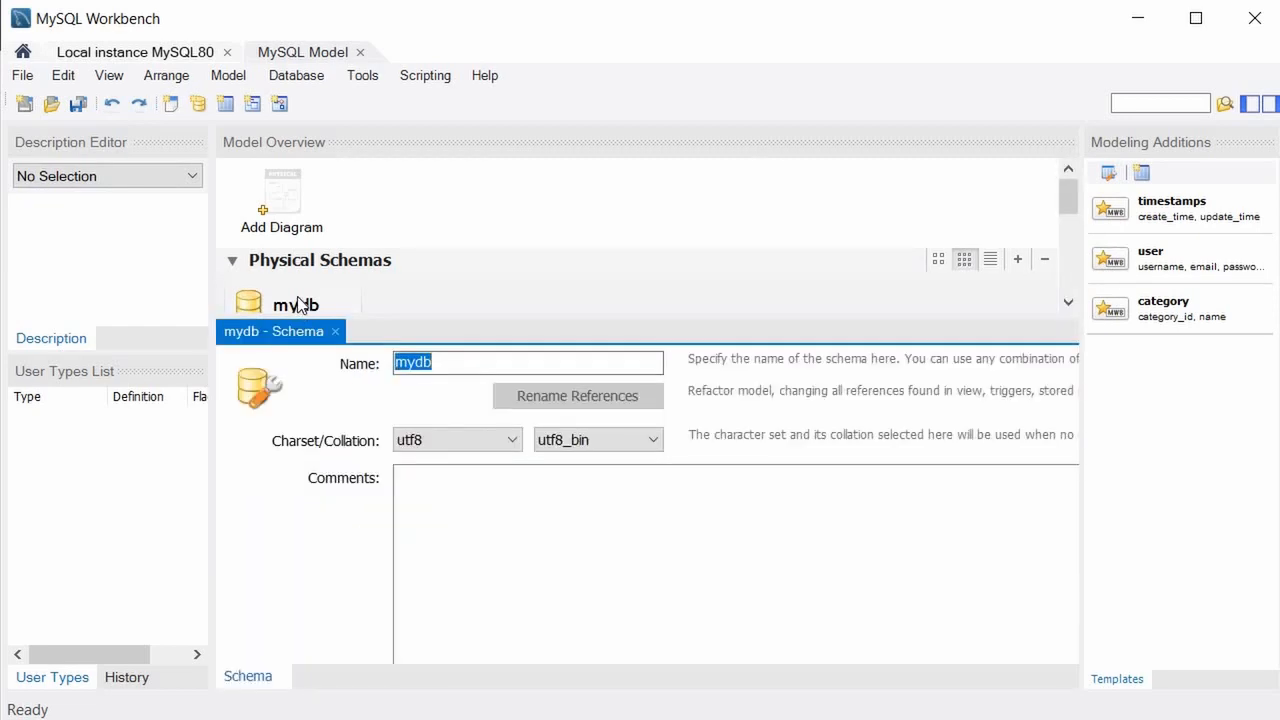
{"action": "left_click", "coordinate": [335, 331]}
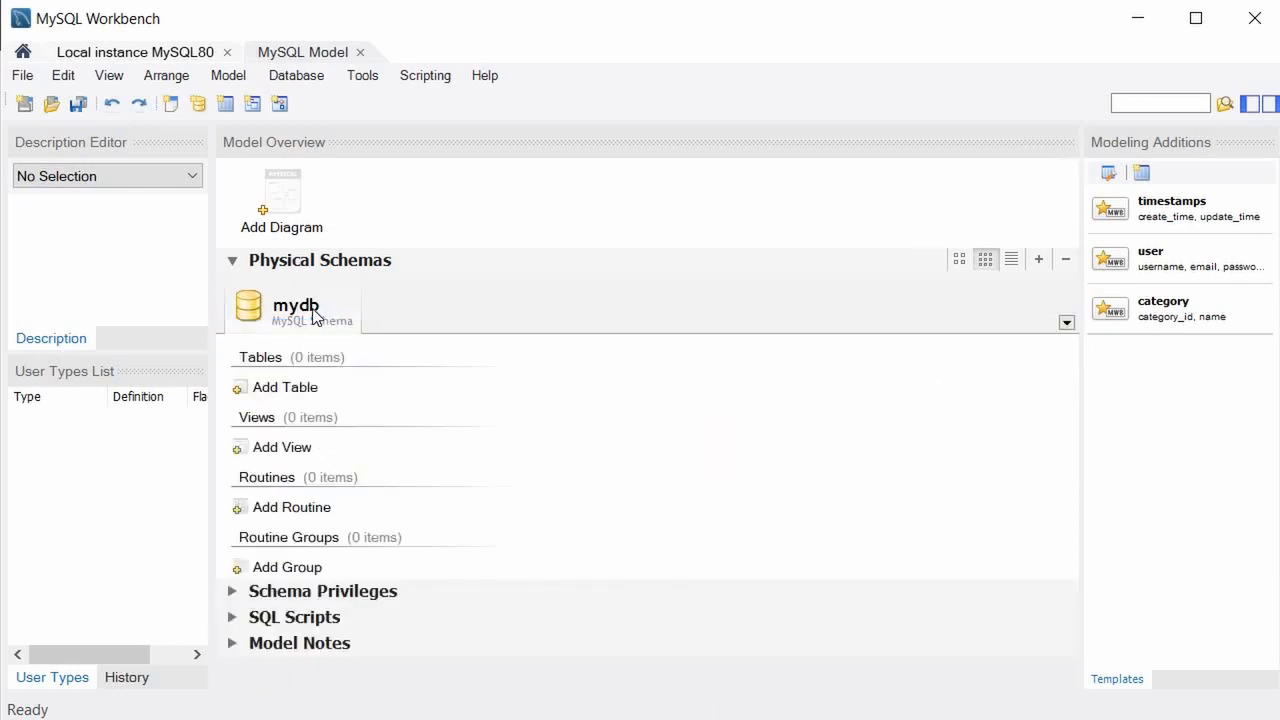
{"action": "right_click", "coordinate": [314, 316]}
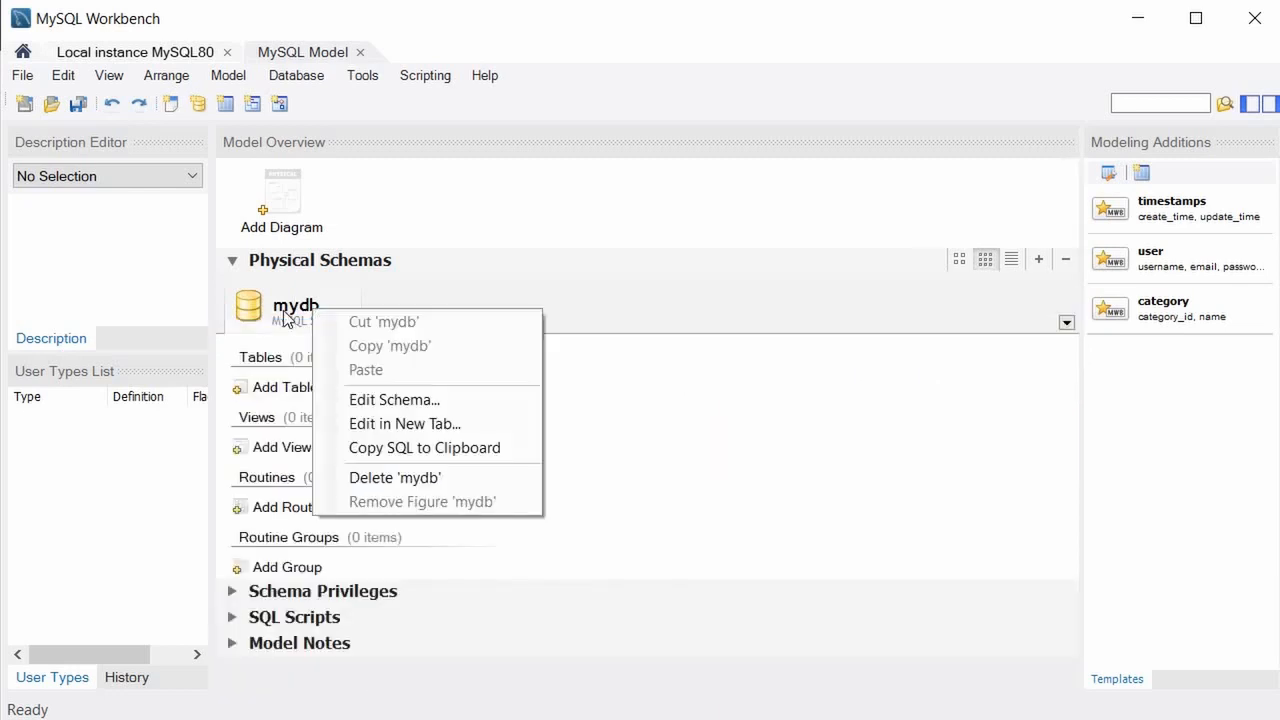
{"action": "left_click", "coordinate": [368, 402]}
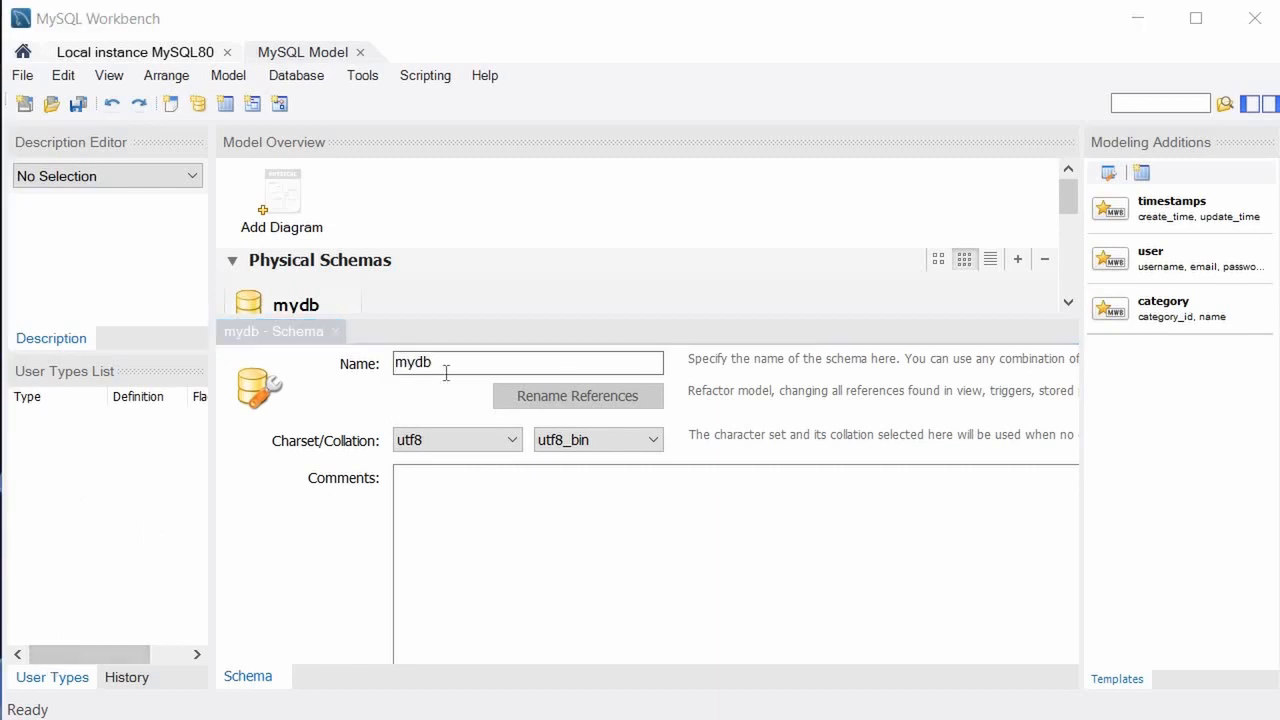
{"action": "left_click", "coordinate": [750, 370]}
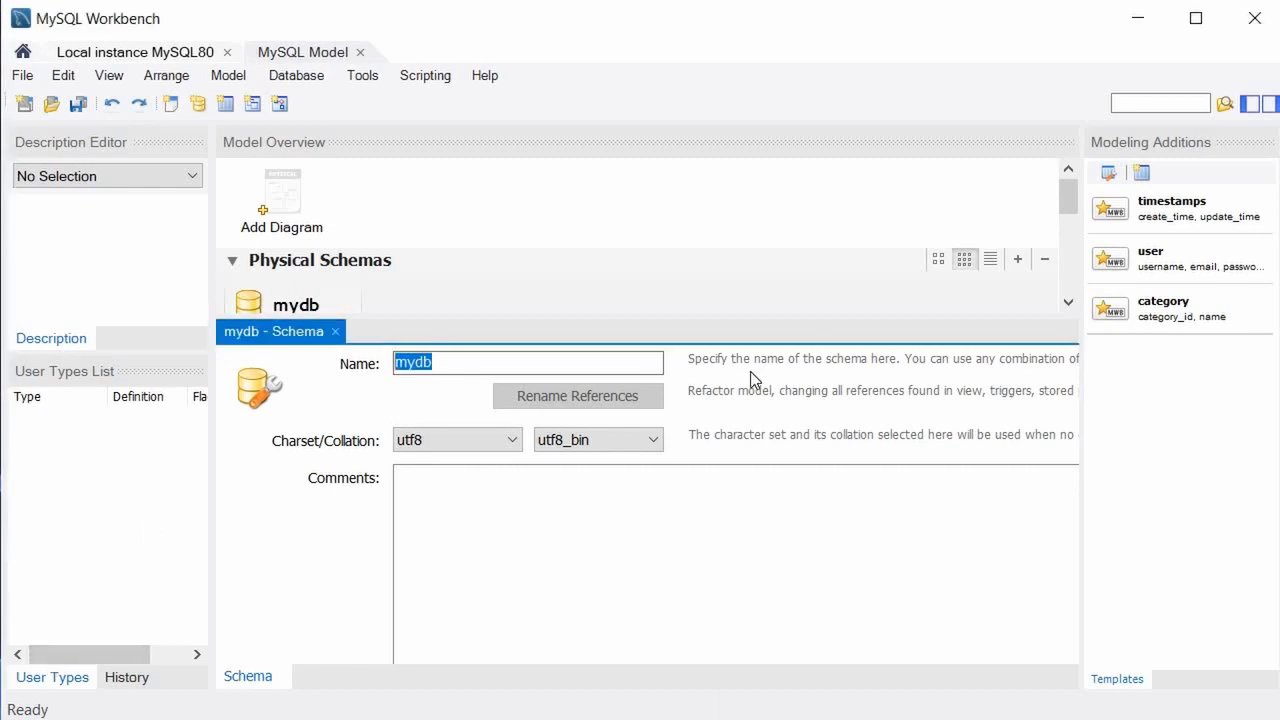
{"action": "type", "text": "kab"}
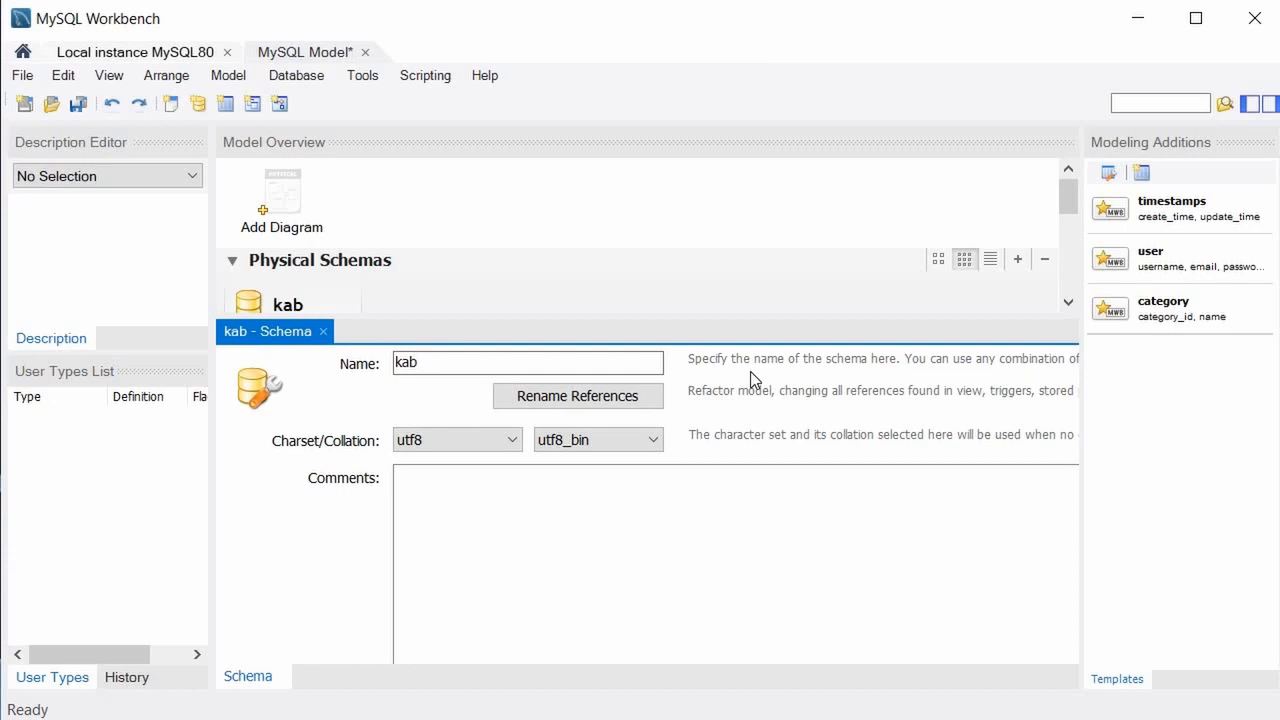
{"action": "type", "text": "ithig"}
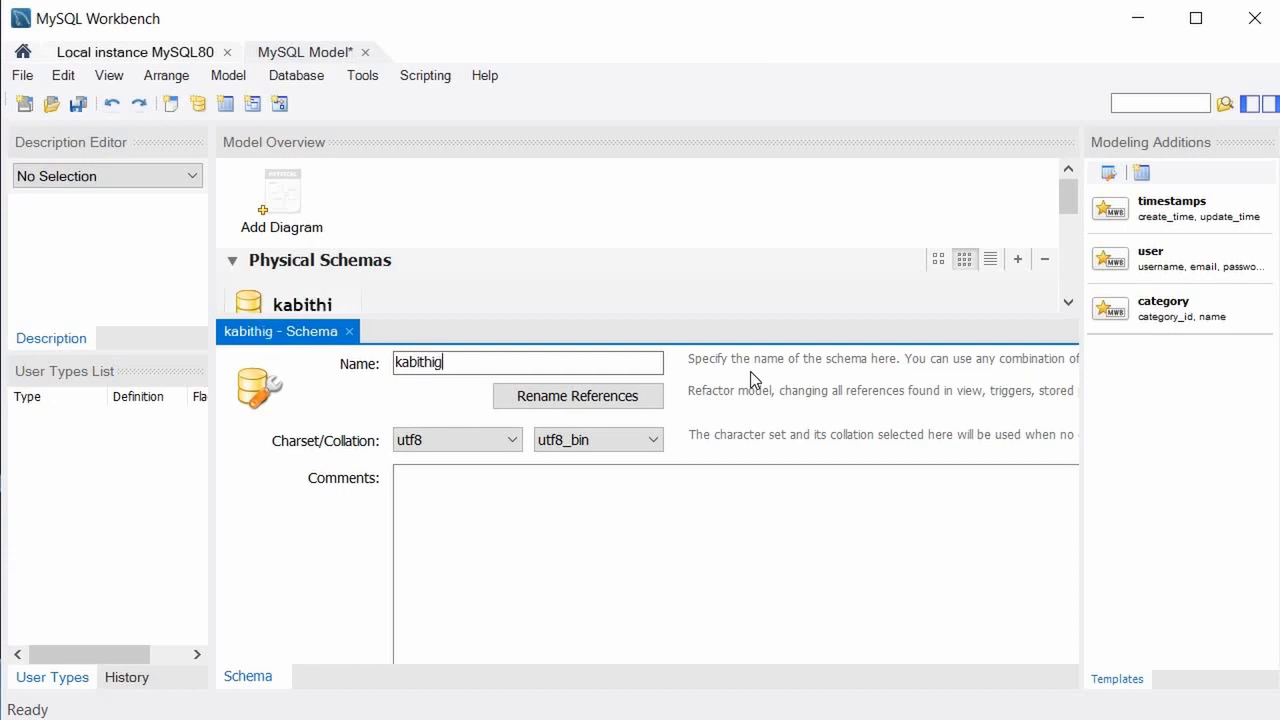
{"action": "type", "text": "ollewa"}
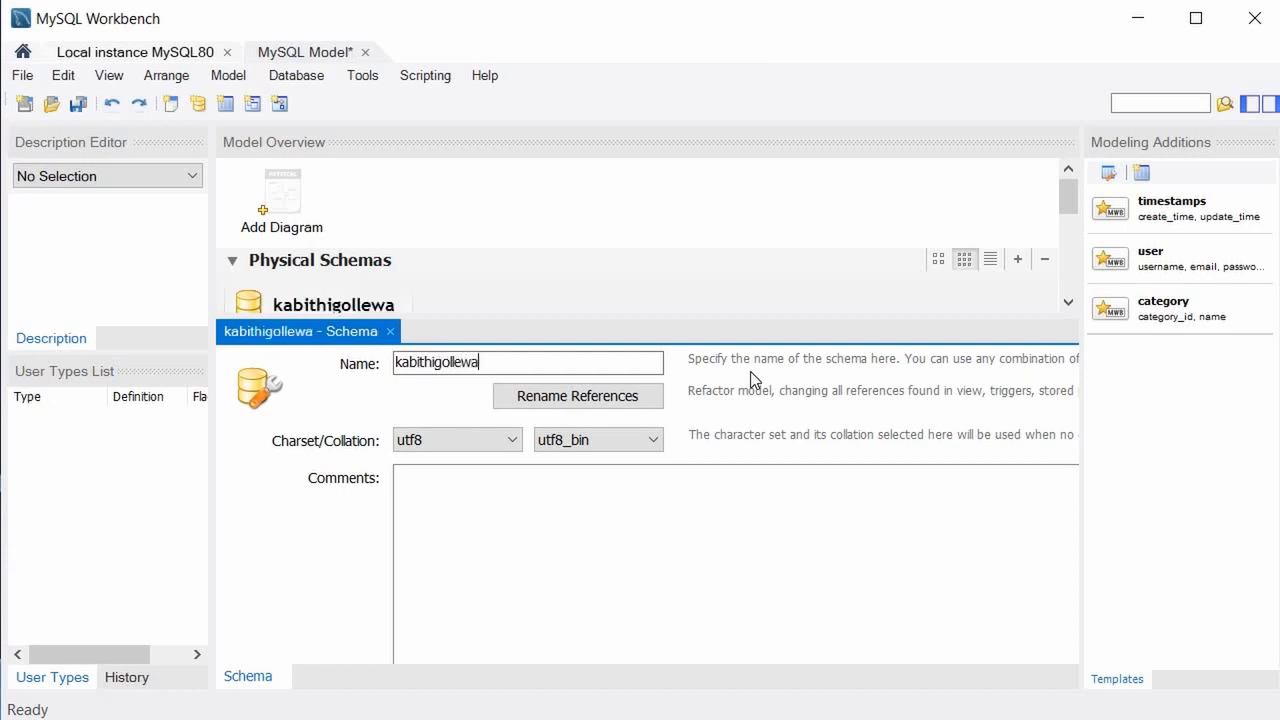
{"action": "type", "text": "_school"}
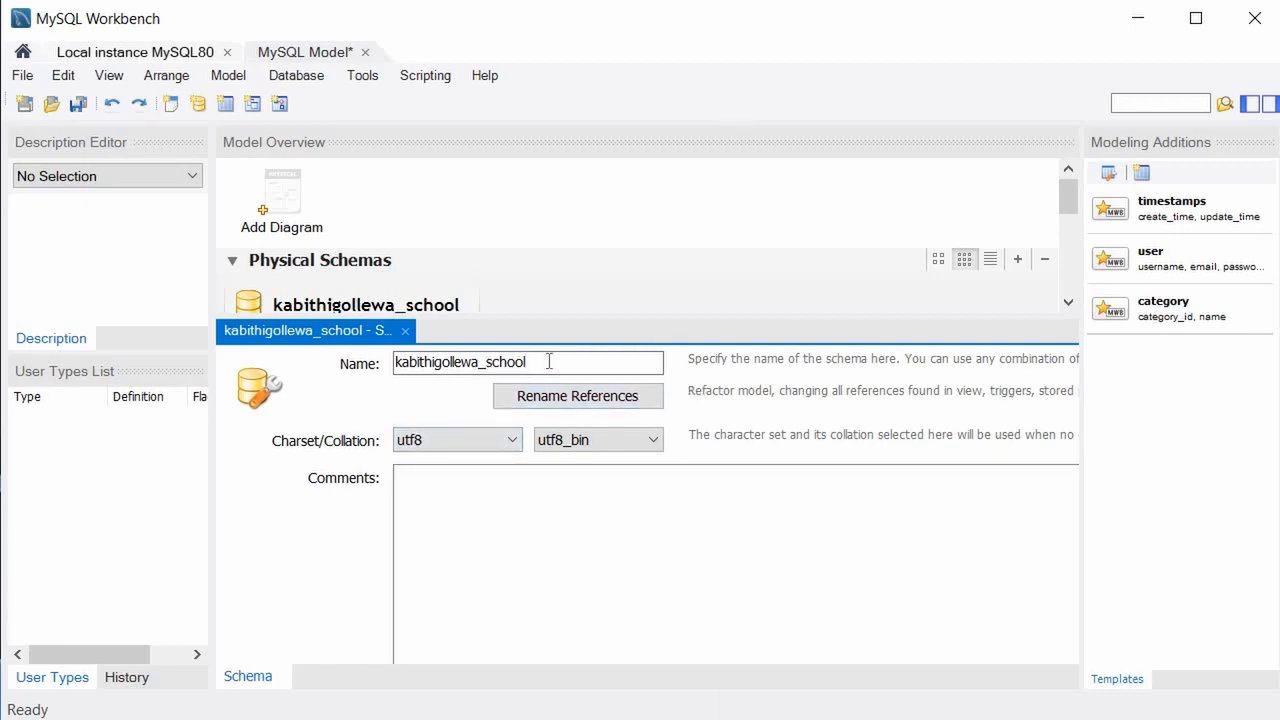
{"action": "left_click_drag", "start_coordinate": [524, 362], "coordinate": [392, 373]}
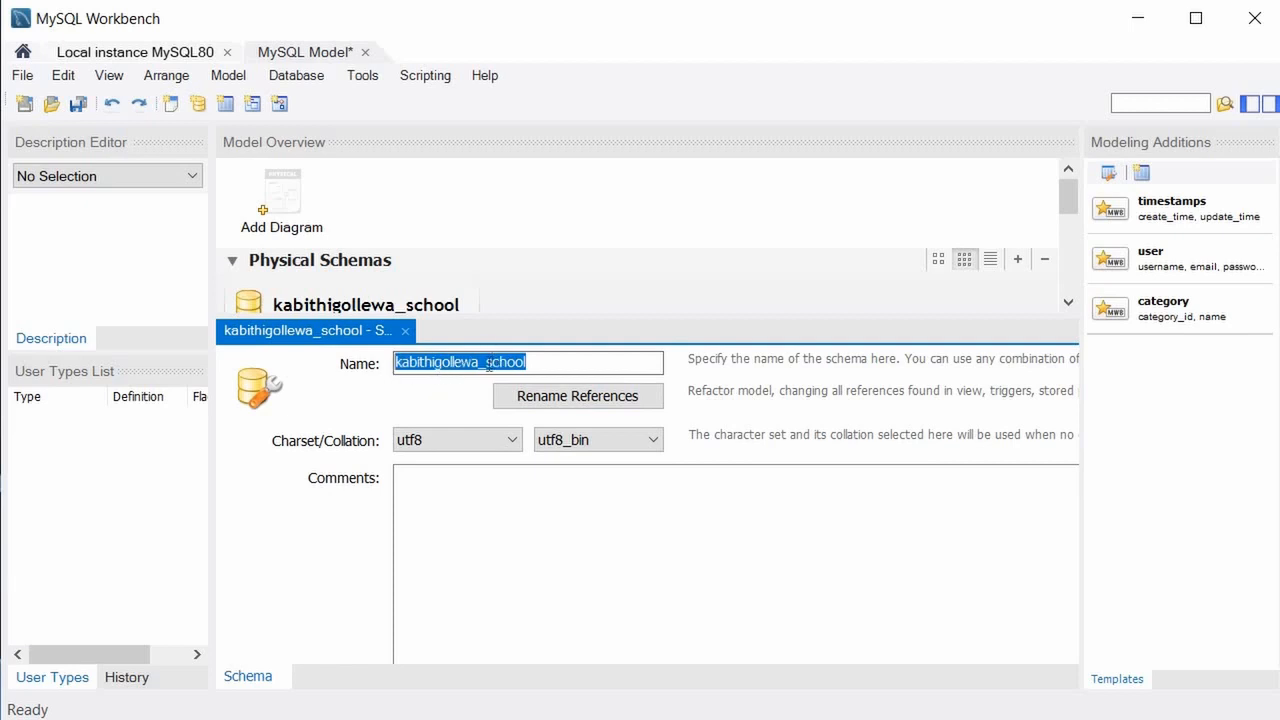
{"action": "left_click", "coordinate": [489, 365]}
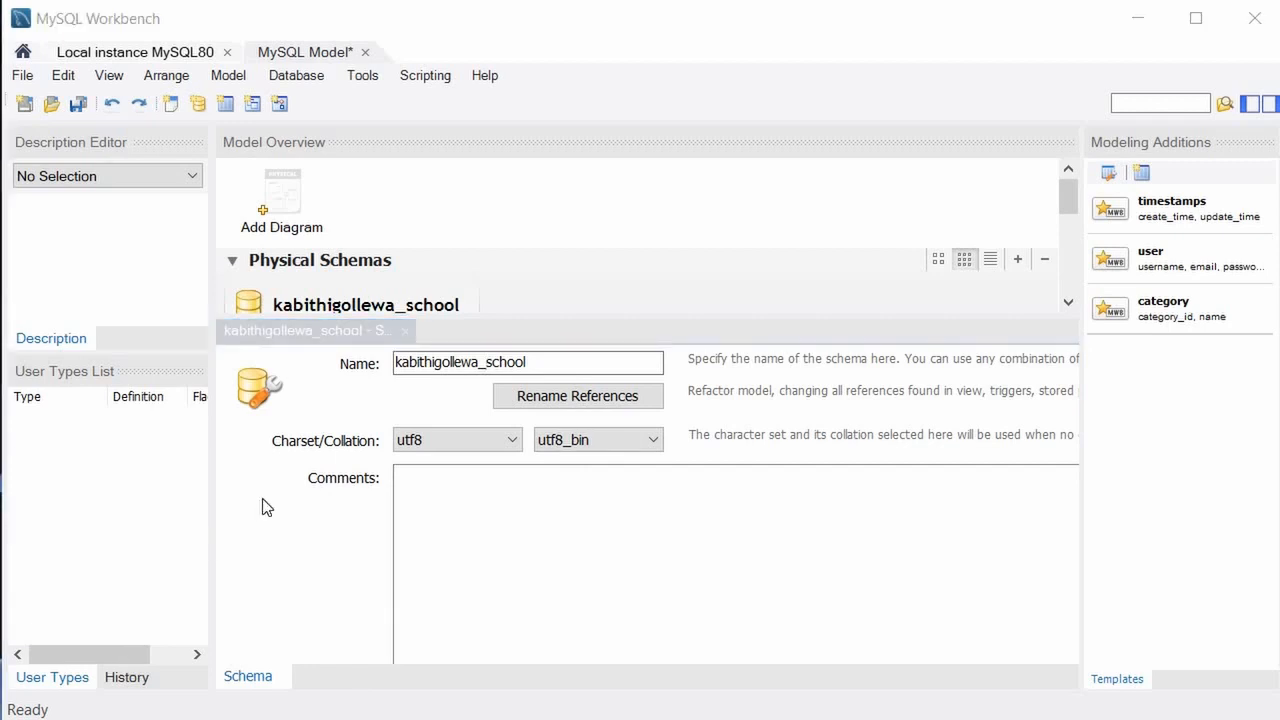
{"action": "left_click", "coordinate": [405, 327]}
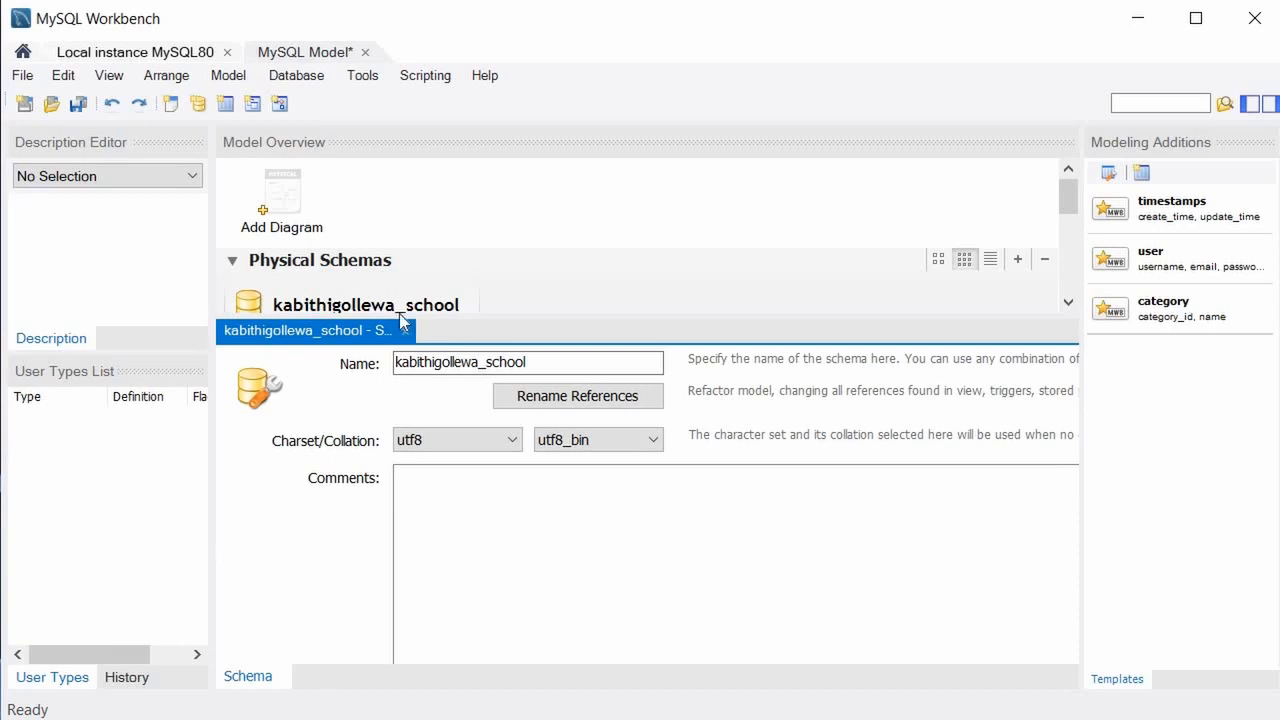
Close the schema editor, add a new EER diagram, and hide both side panels for a wider canvas.
{"action": "left_click", "coordinate": [405, 330]}
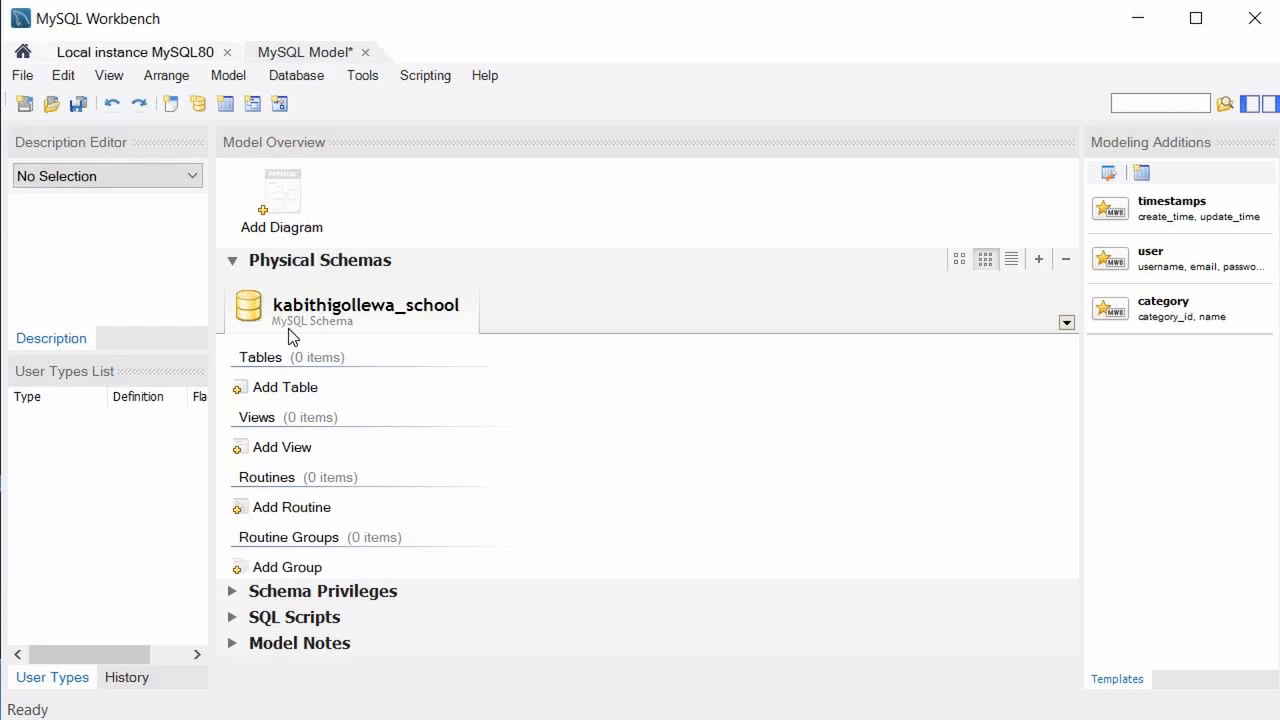
{"action": "left_click", "coordinate": [300, 214]}
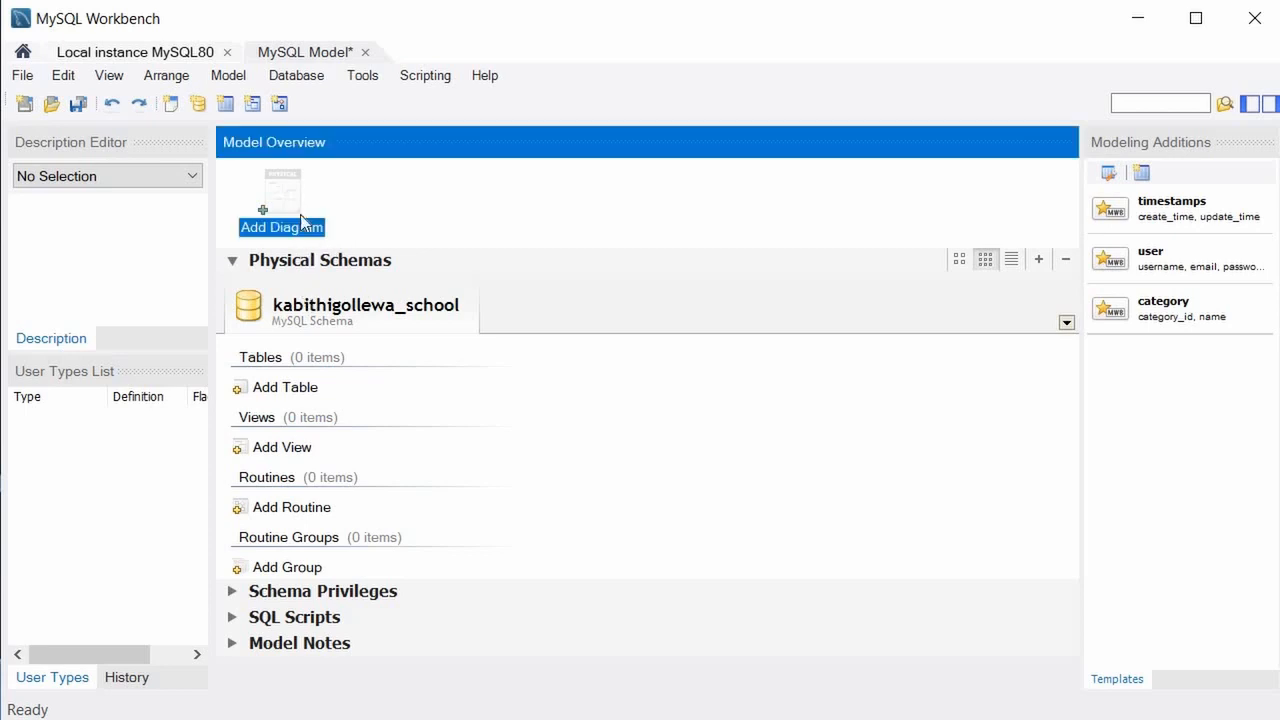
{"action": "double_click", "coordinate": [300, 214]}
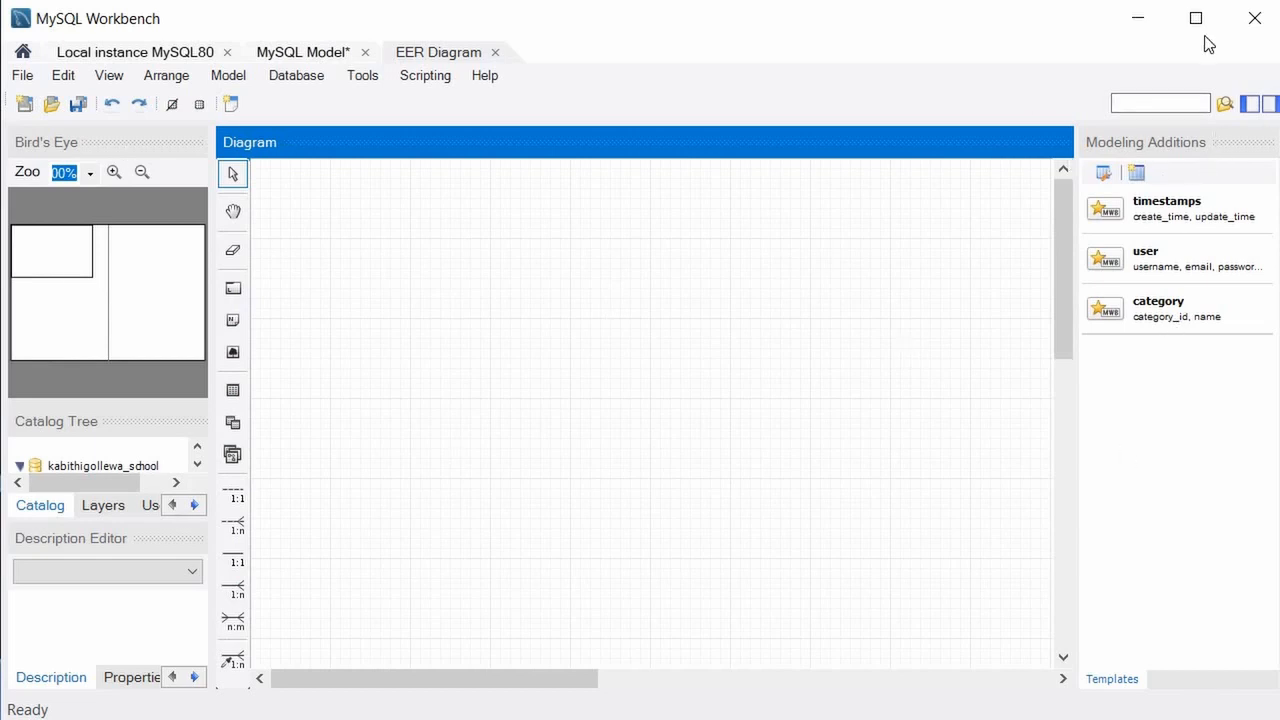
{"action": "left_click", "coordinate": [1267, 105]}
{"action": "left_click", "coordinate": [1248, 105]}
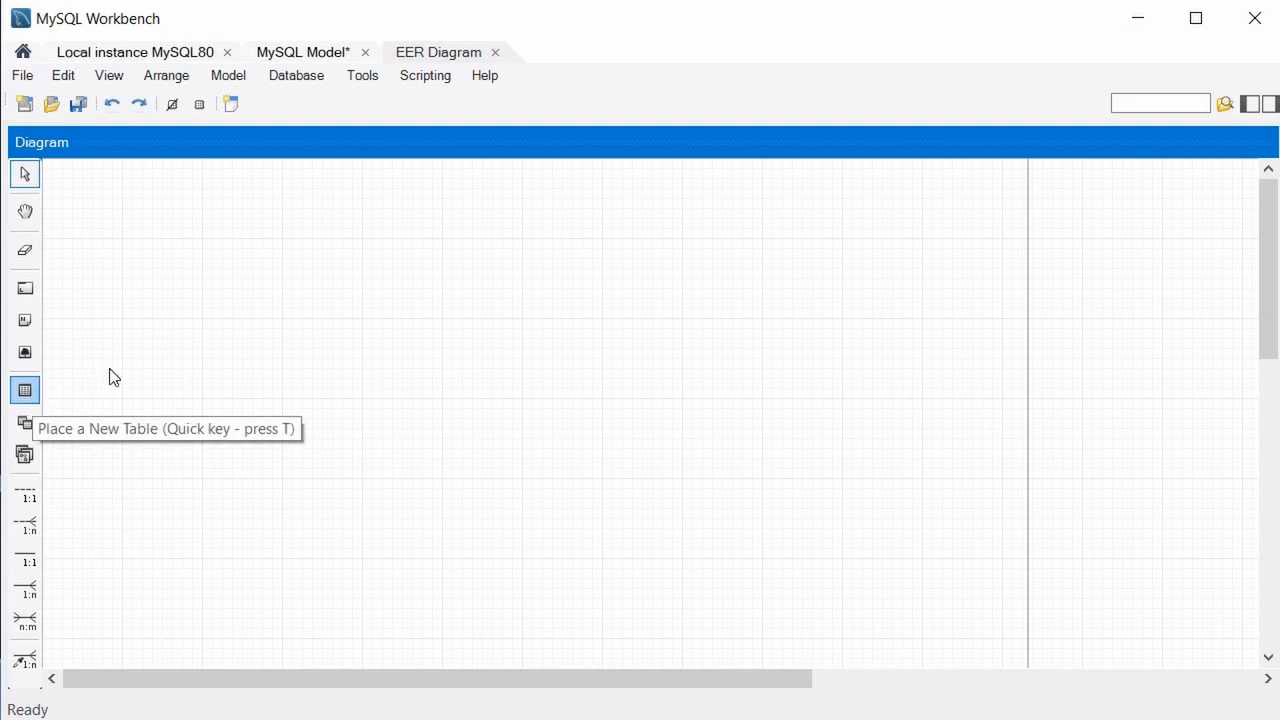
Place table1 on the diagram canvas and open it in the table editor.
{"action": "left_click", "coordinate": [25, 392]}
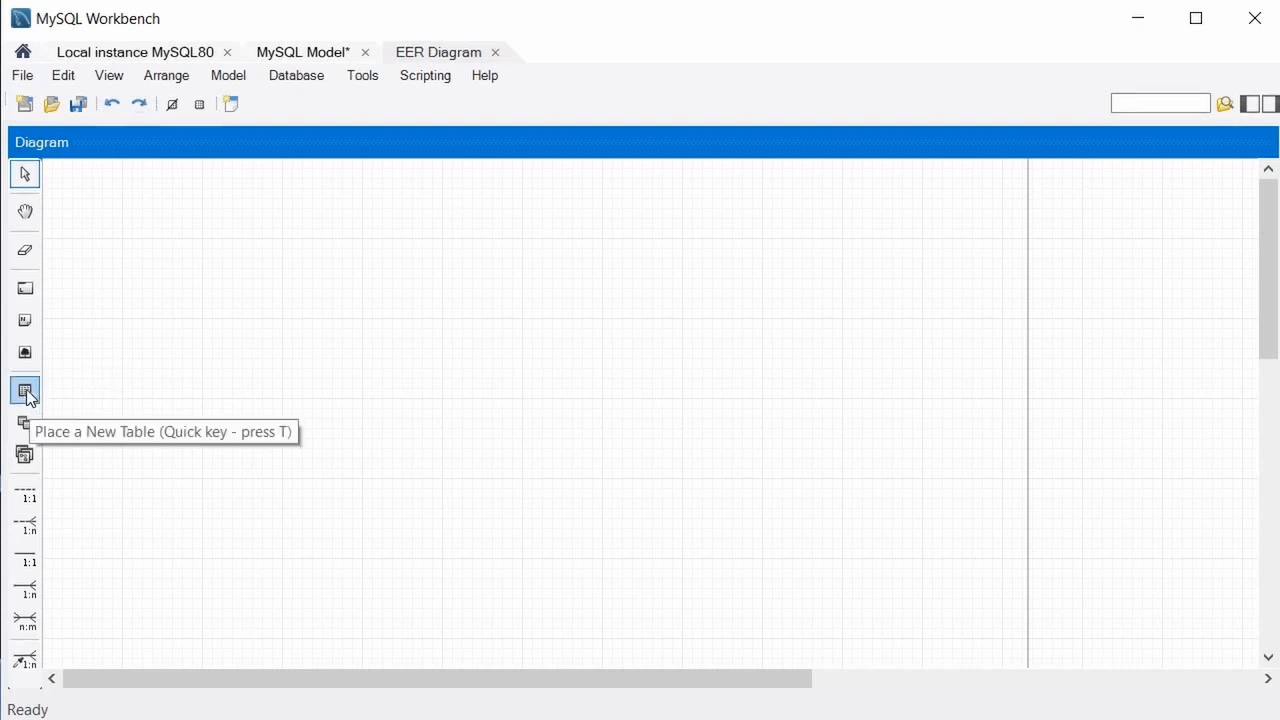
{"action": "left_click", "coordinate": [265, 311]}
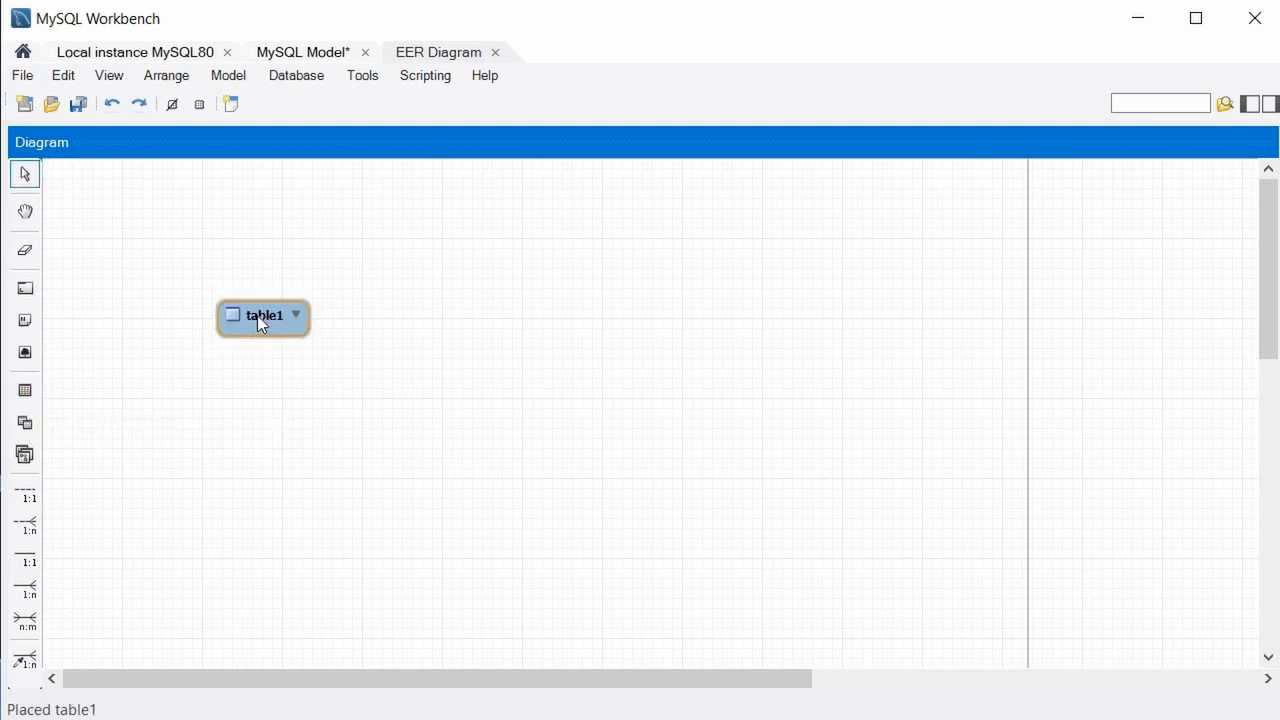
{"action": "right_click", "coordinate": [257, 315]}
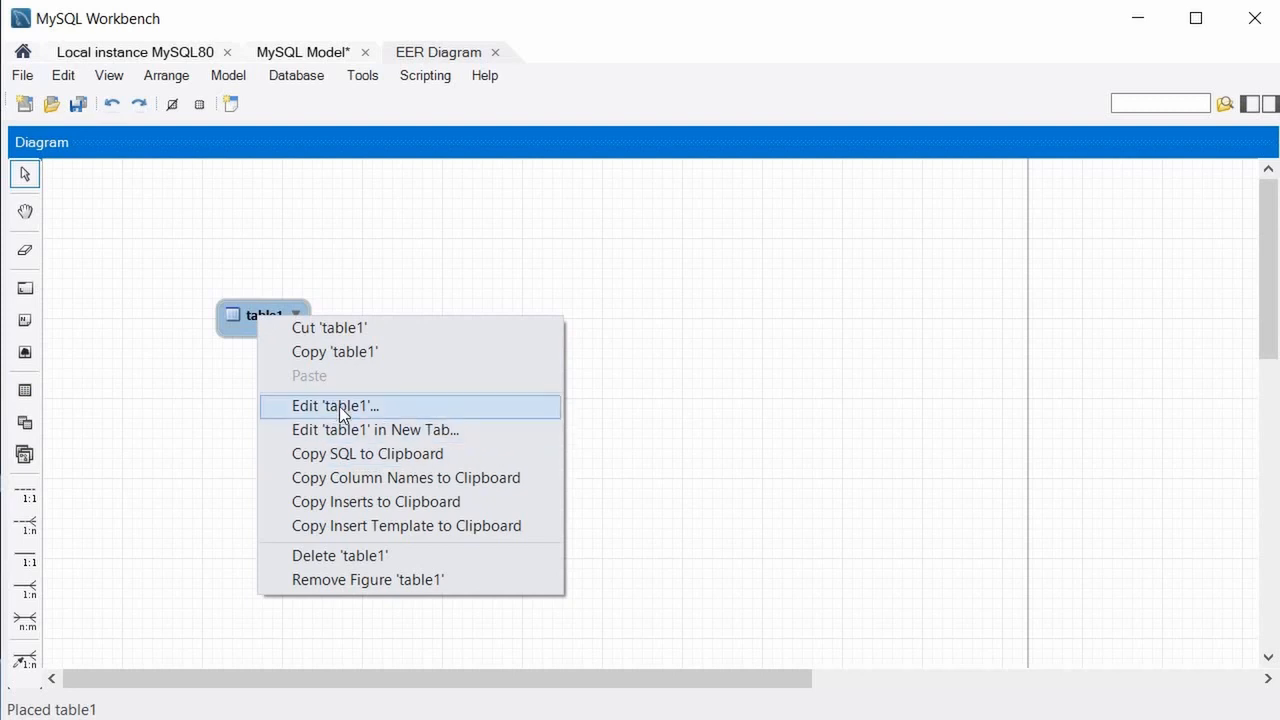
{"action": "left_click", "coordinate": [366, 406]}
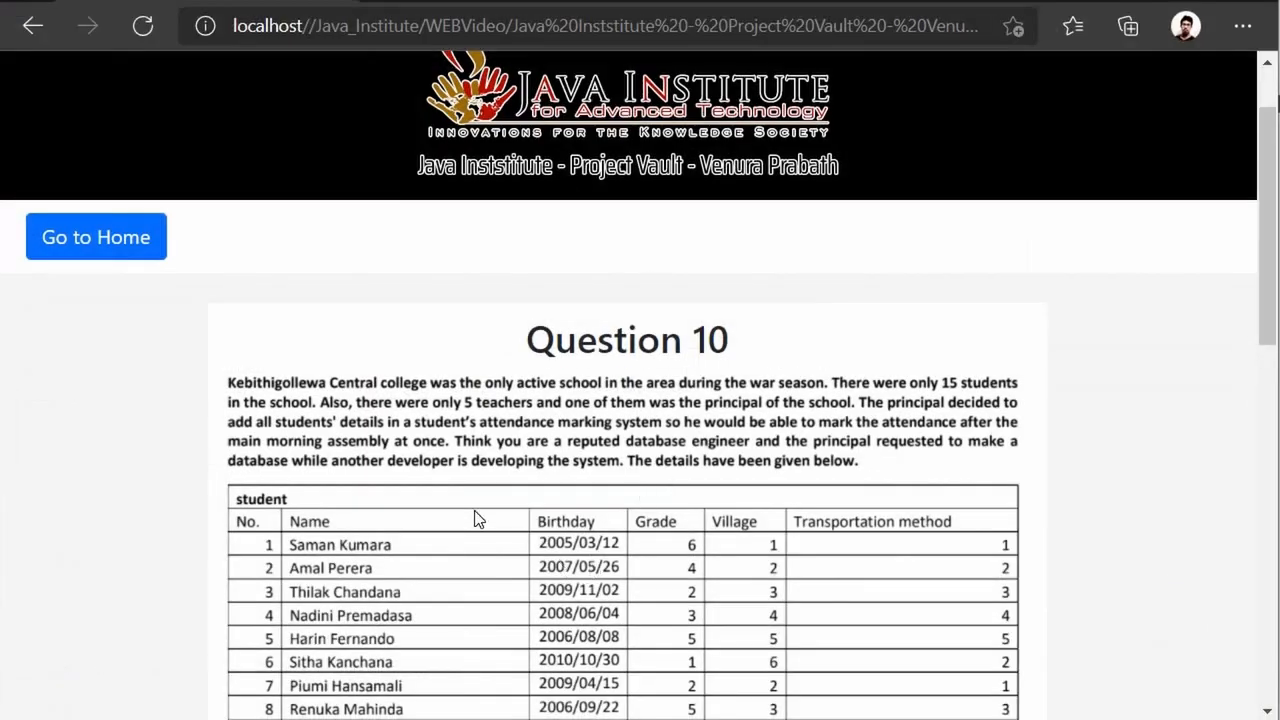
Scroll the Question 10 page to show the full 15-row student table.
{"action": "scroll", "coordinate": [414, 423], "scroll_direction": "down", "scroll_amount": 2}
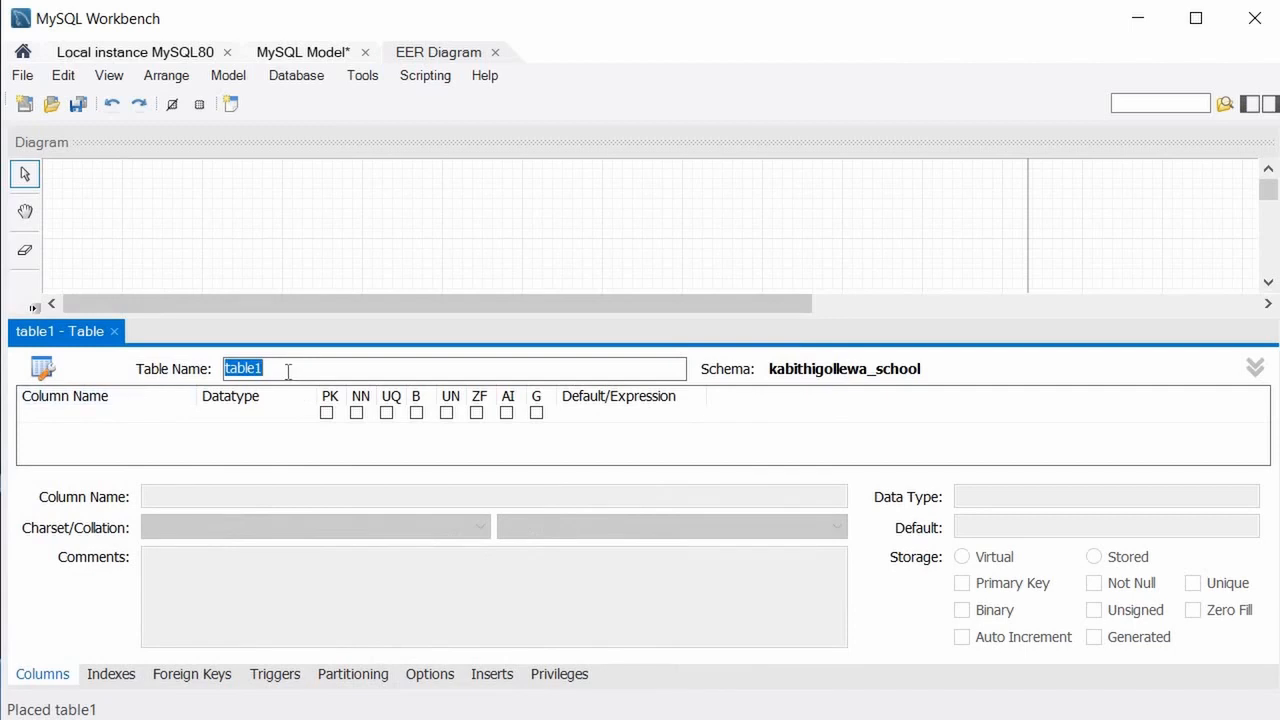
Name the table 'student' and add its first column, named no.
{"action": "type", "text": "student"}
{"action": "double_click", "coordinate": [123, 423]}
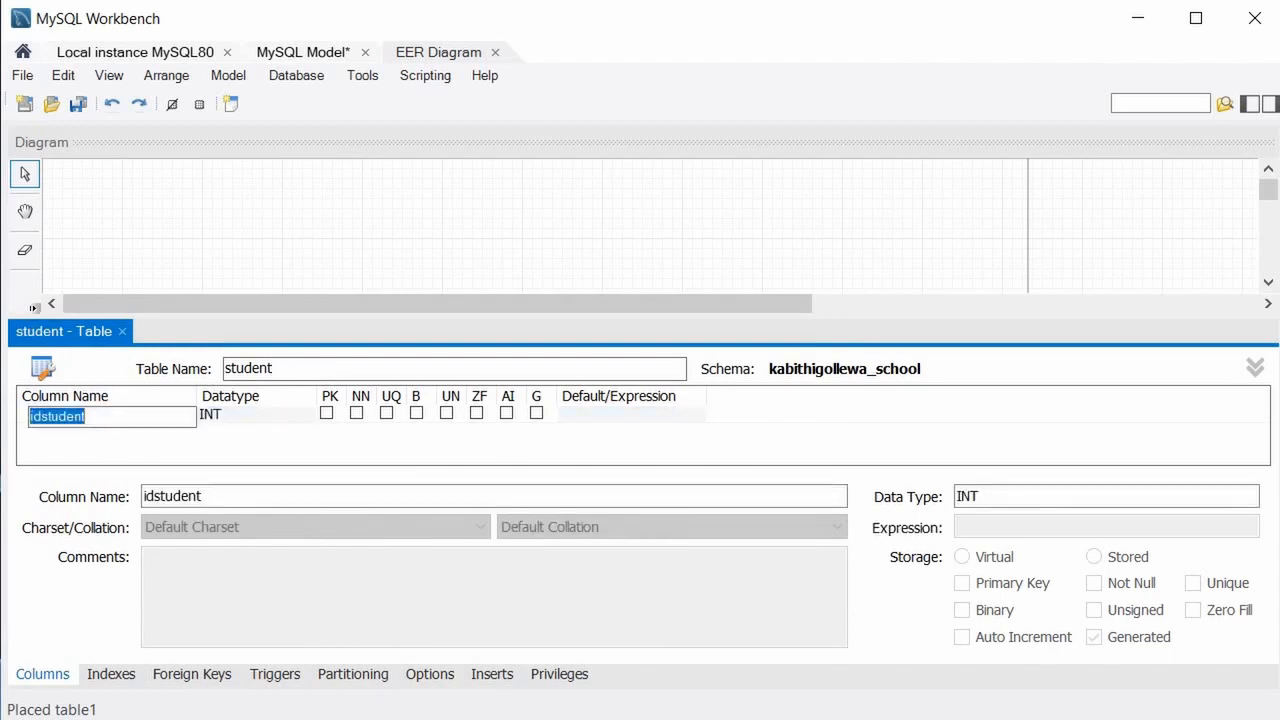
{"action": "type", "text": "no"}
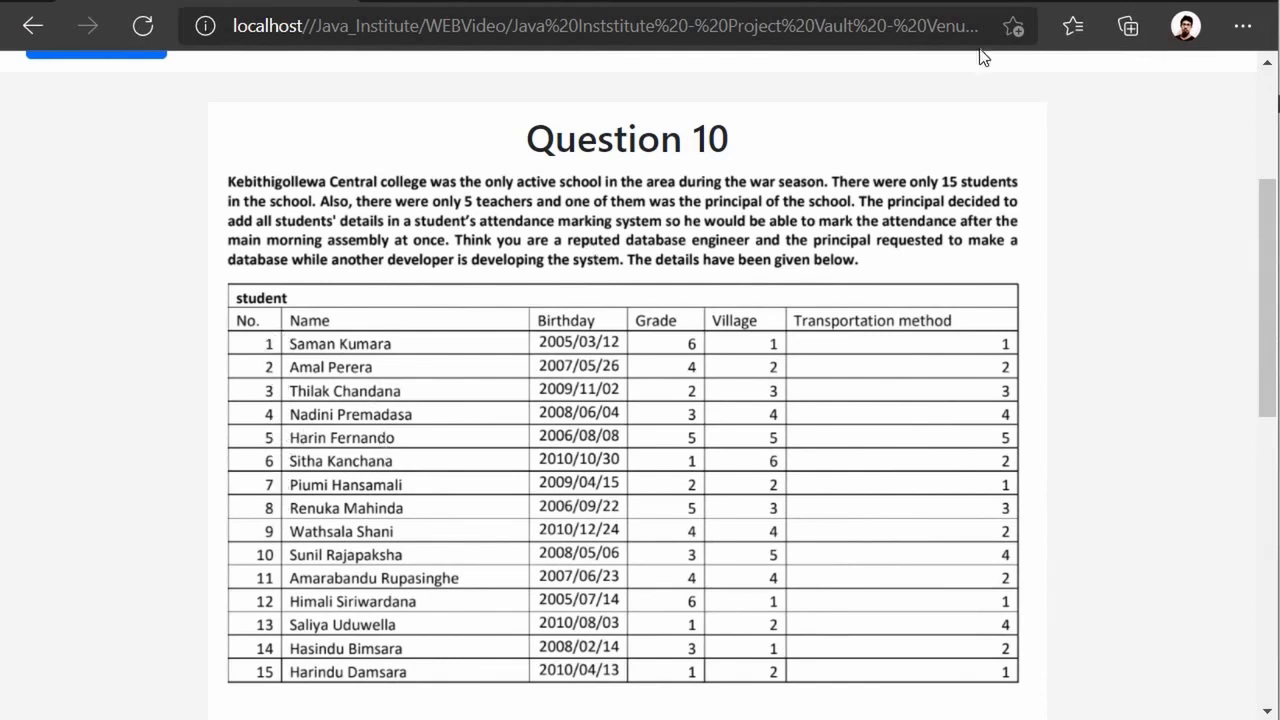
Switch from the Question 10 page back to the student table editor.
{"action": "key", "text": "alt+Tab"}
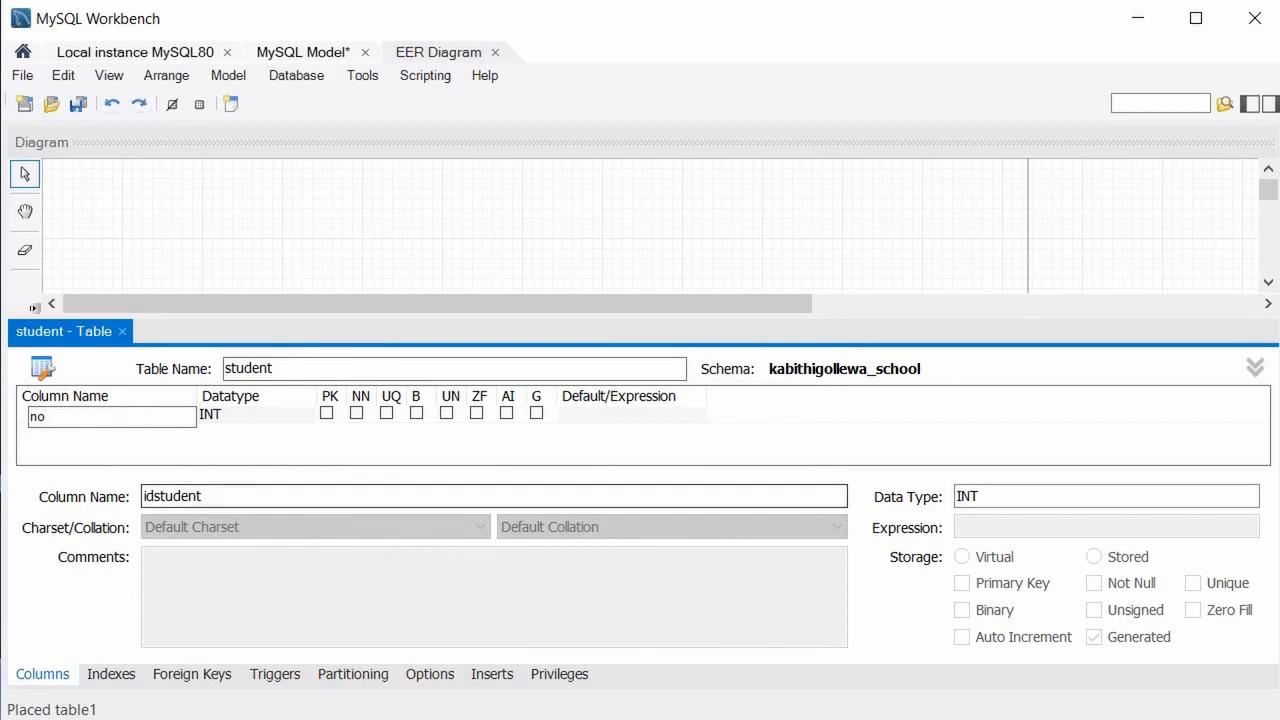
Flag the no column as PK, NN and AI, then add a second VARCHAR(45) column.
{"action": "left_click", "coordinate": [507, 414]}
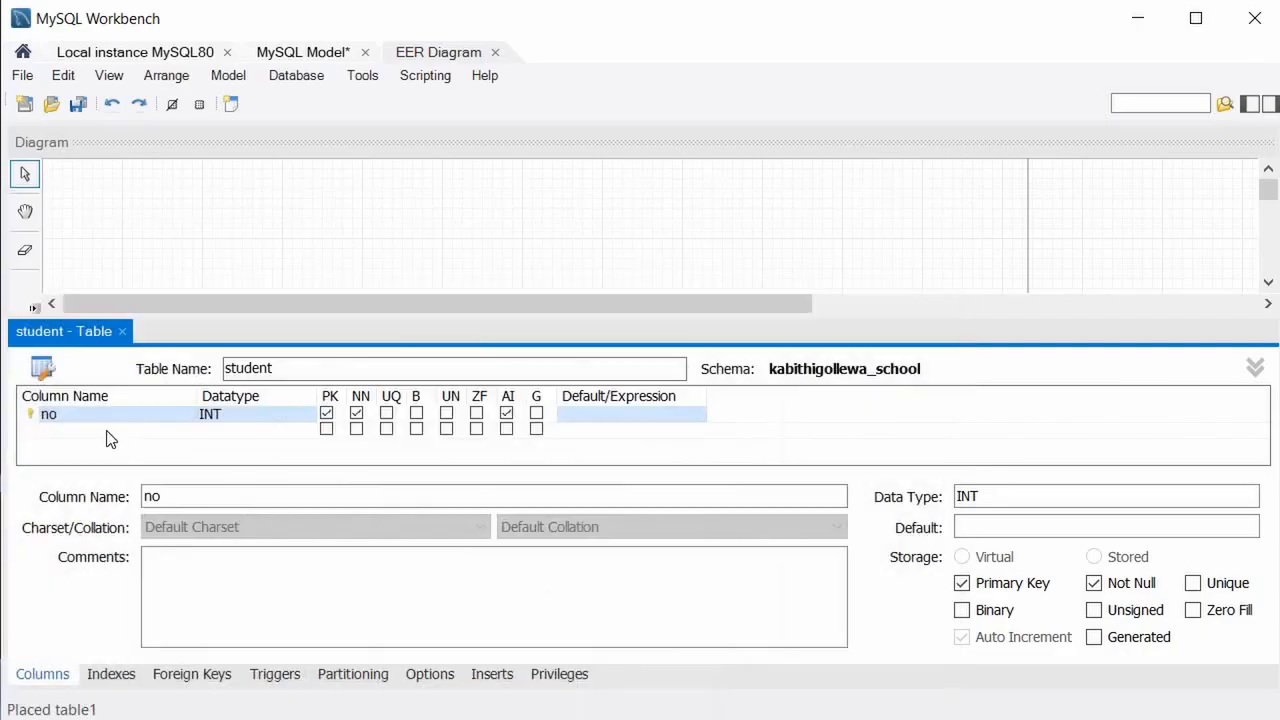
{"action": "left_click", "coordinate": [105, 431]}
Rename the second column to name and make it VARCHAR(40), not null.
{"action": "double_click", "coordinate": [147, 425]}
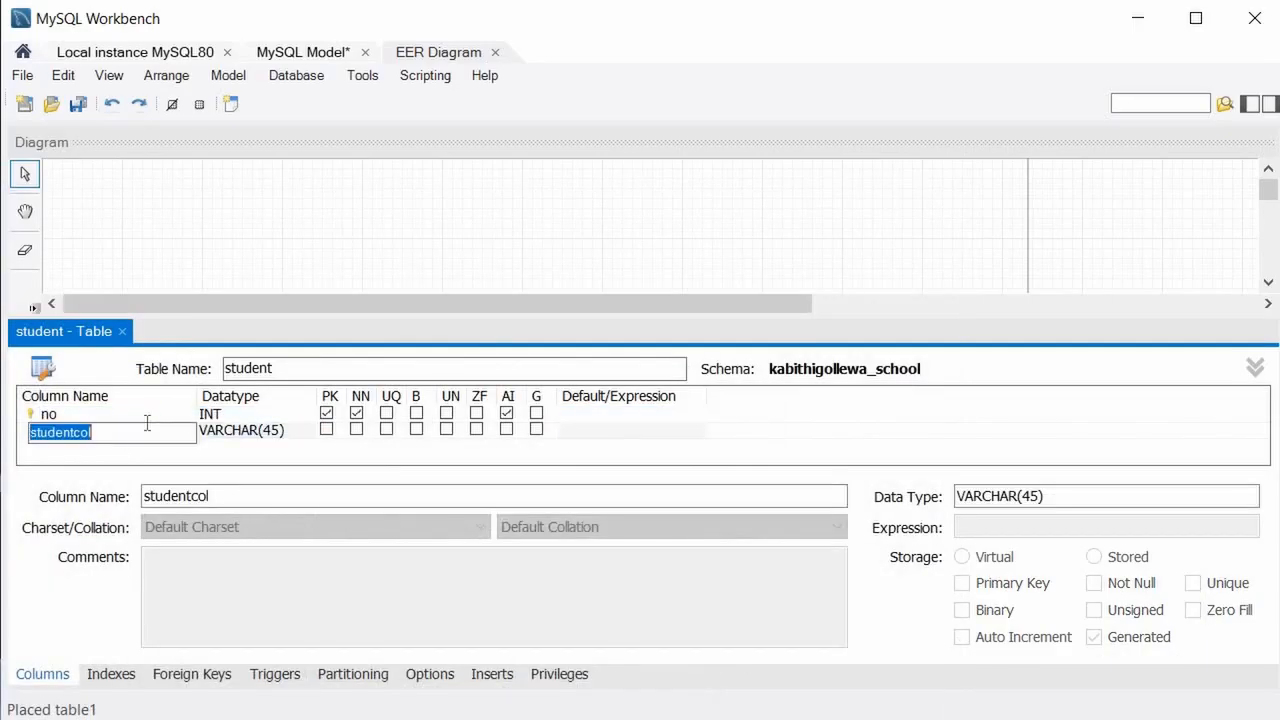
{"action": "type", "text": "name"}
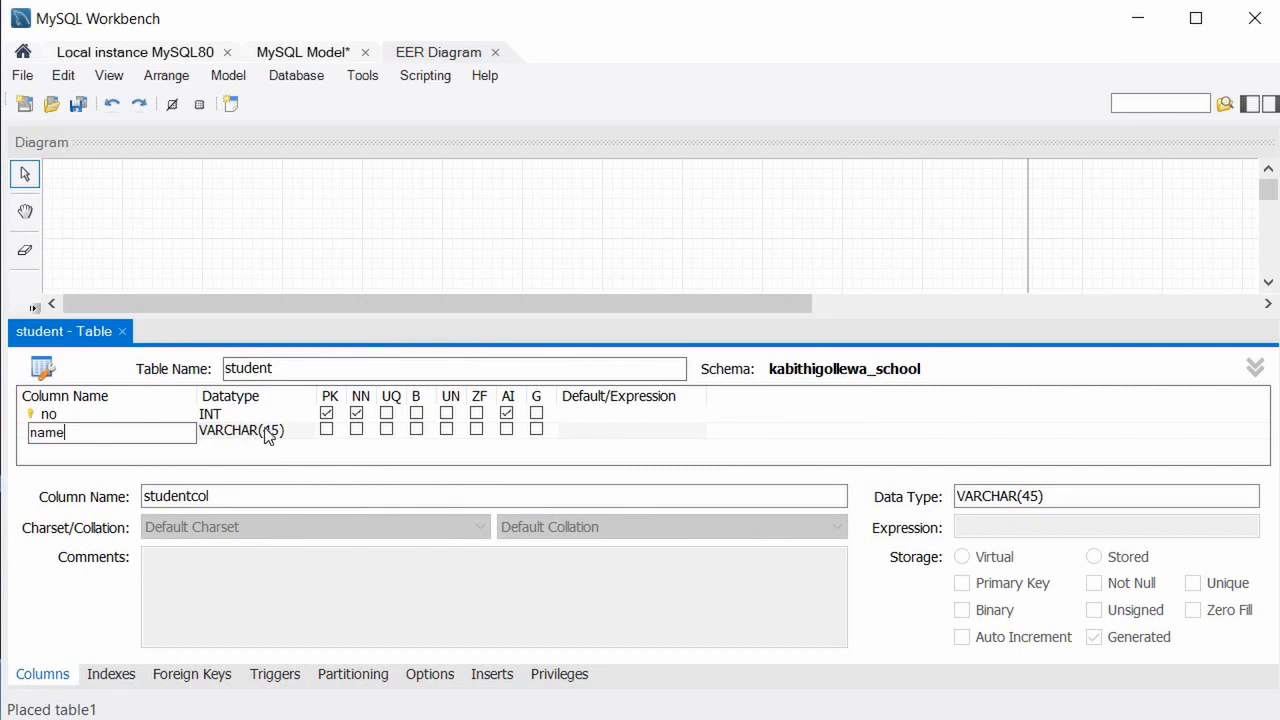
{"action": "key", "text": "Tab"}
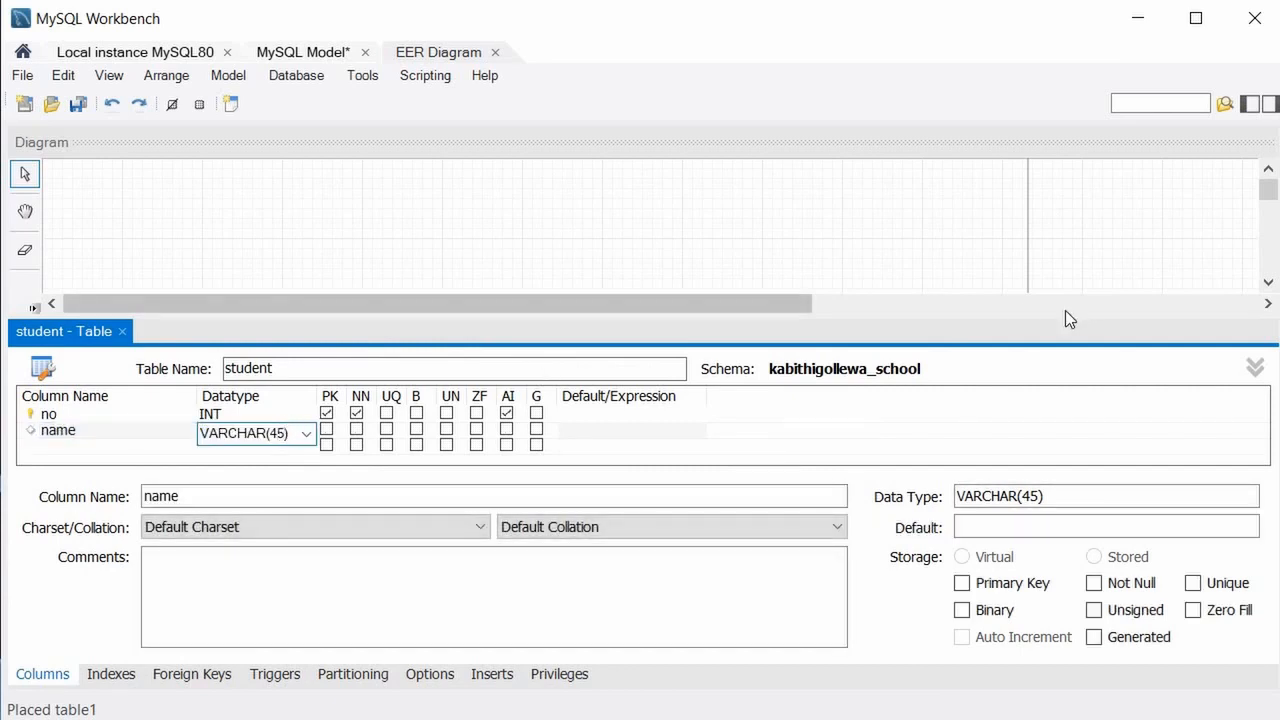
{"action": "key", "text": "shift+Left"}
{"action": "key", "text": "shift+Left"}
{"action": "type", "text": "25"}
{"action": "key", "text": "shift+Left"}
{"action": "key", "text": "shift+Left"}
{"action": "type", "text": "40"}
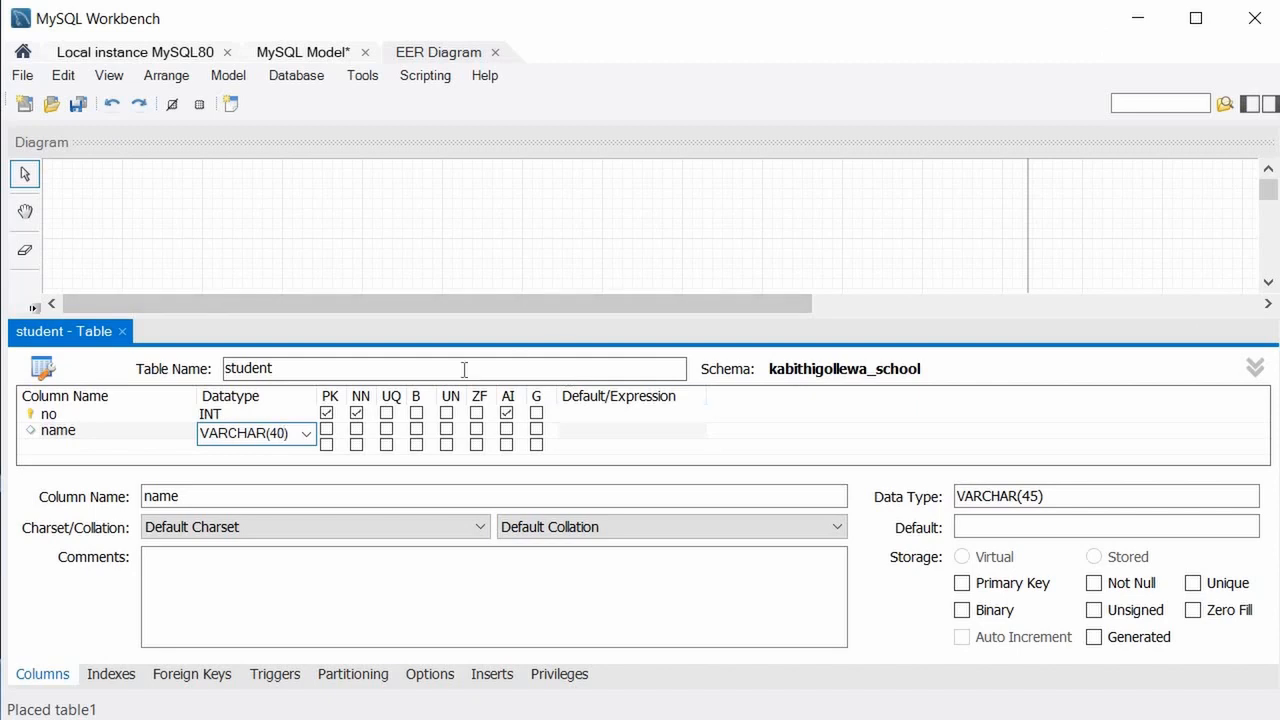
{"action": "left_click", "coordinate": [356, 429]}
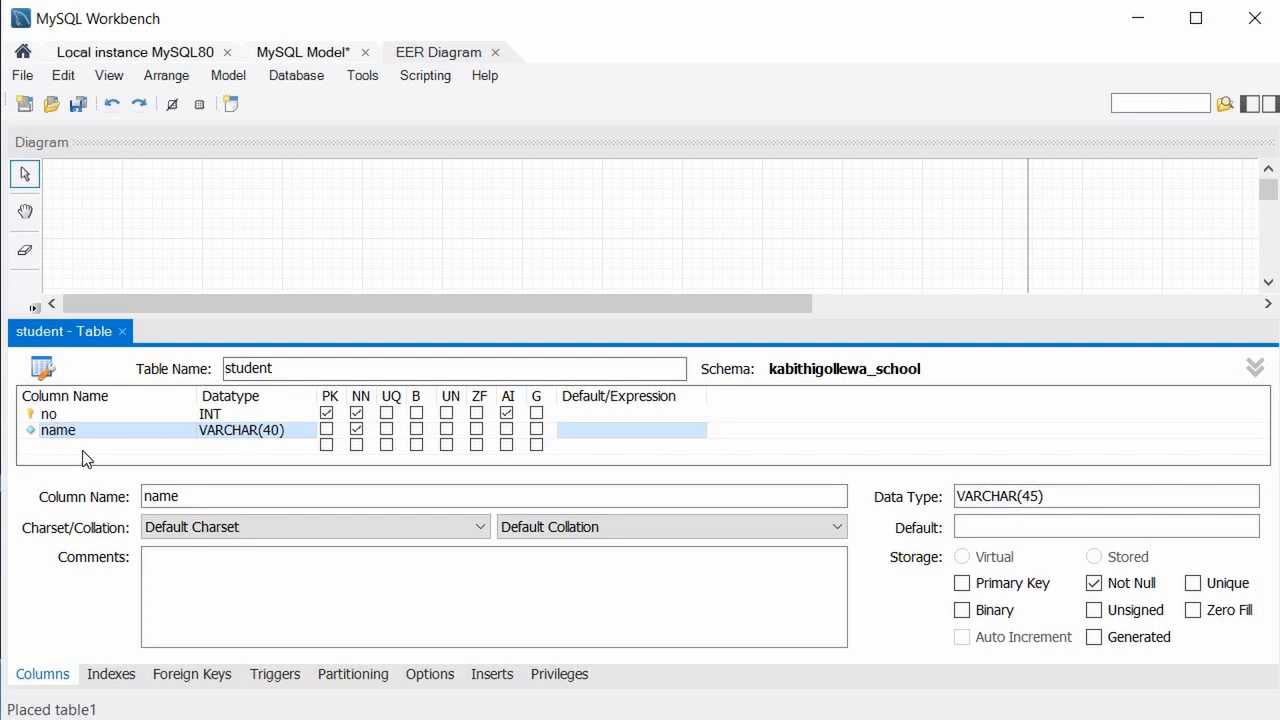
Add a third column to student and start renaming it birthday.
{"action": "left_click", "coordinate": [285, 446]}
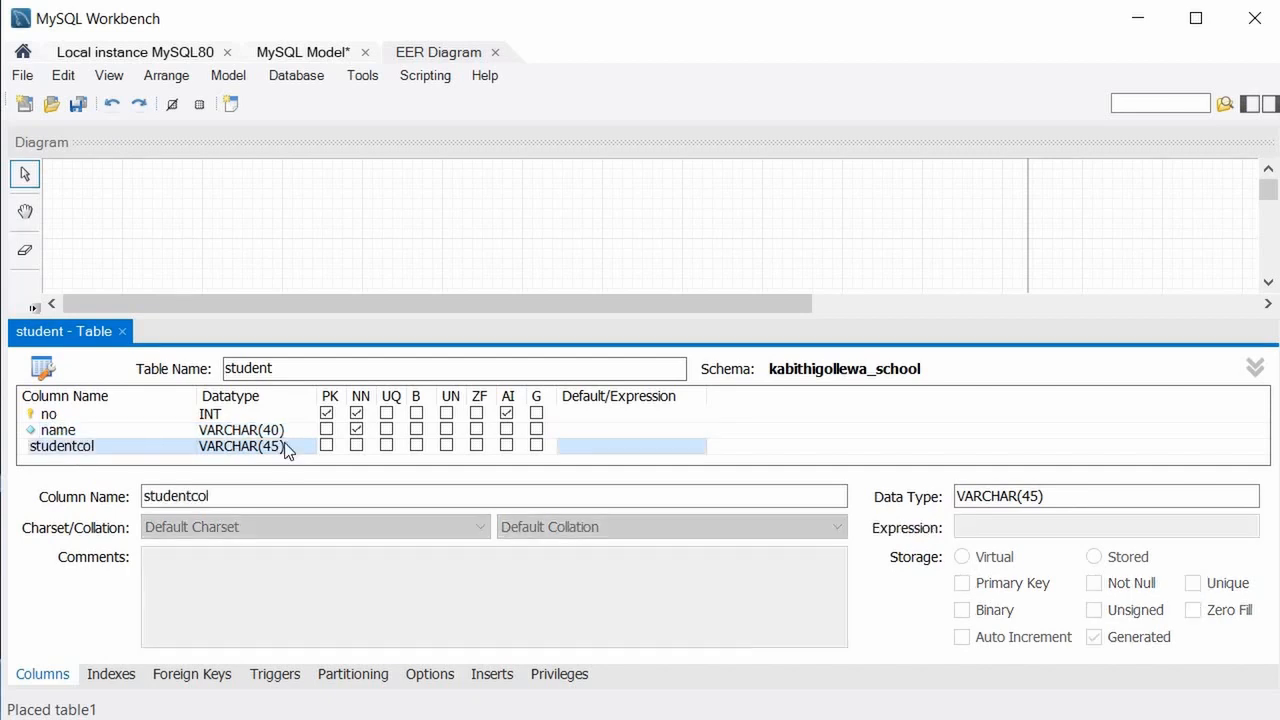
{"action": "double_click", "coordinate": [102, 447]}
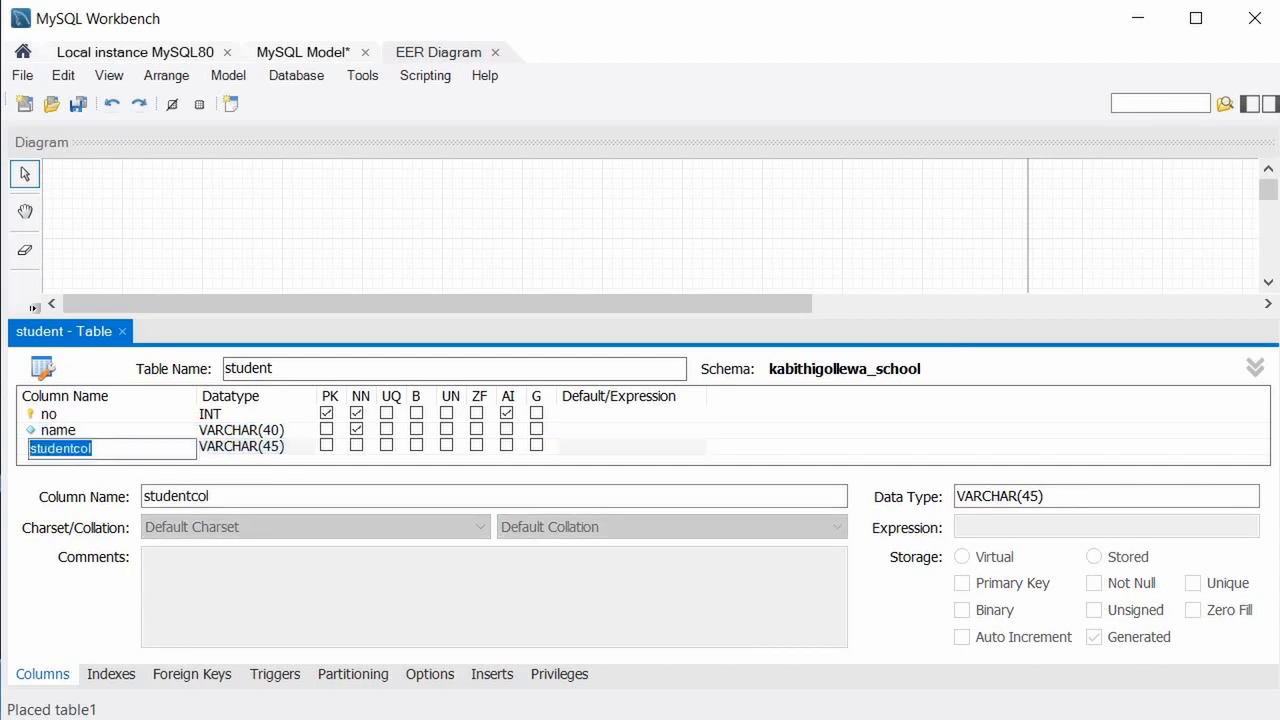
{"action": "type", "text": "birthday"}
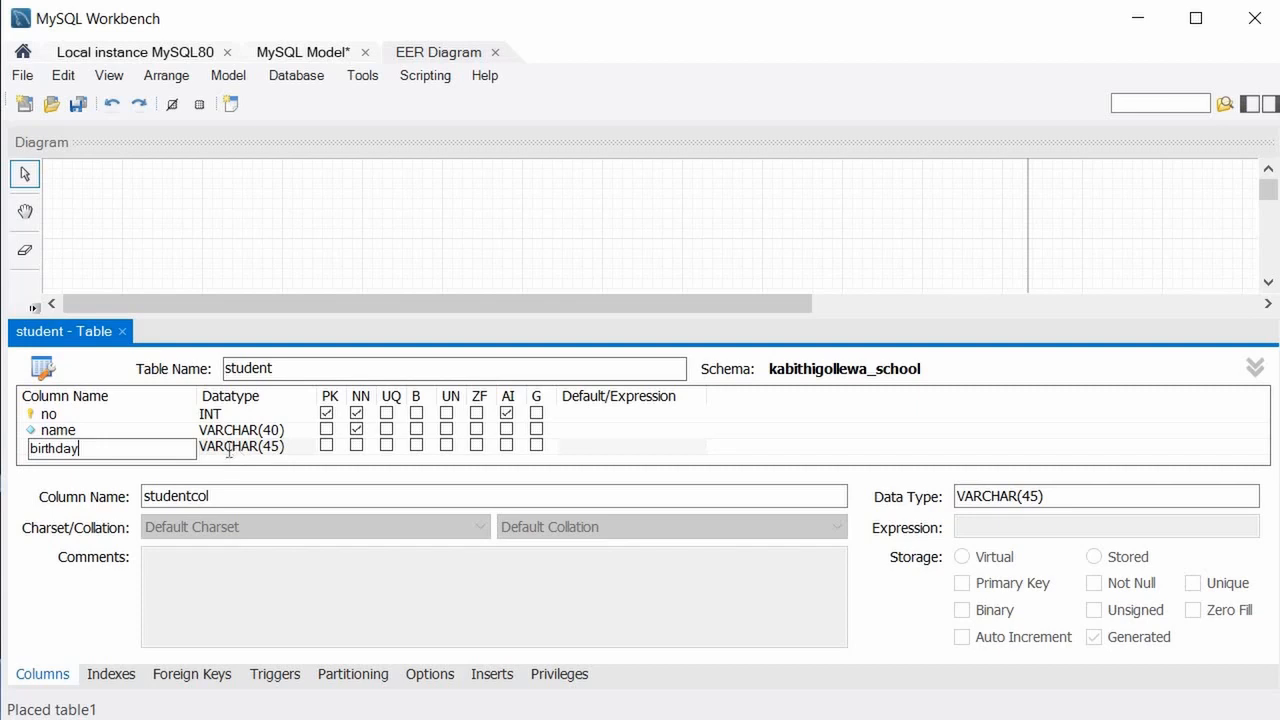
Set the birthday column's datatype to DATE, checking the question page in the browser.
{"action": "left_click", "coordinate": [229, 450]}
{"action": "left_click", "coordinate": [306, 450]}
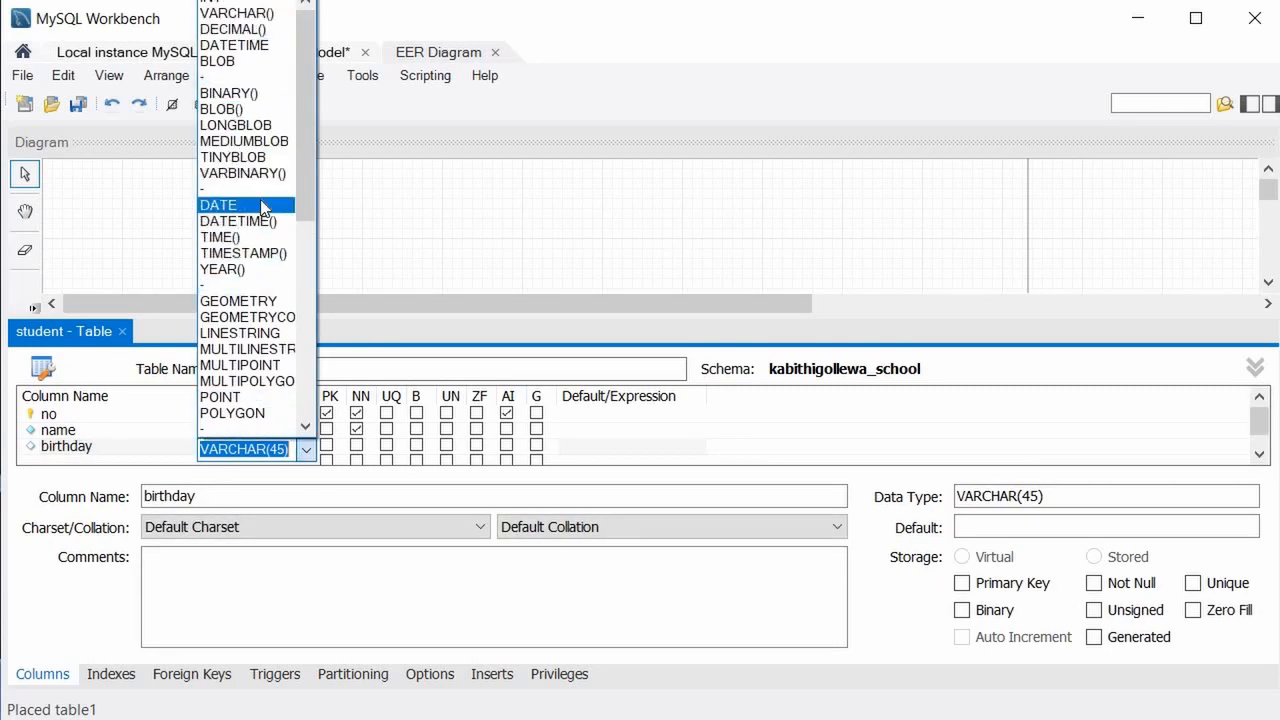
{"action": "key", "text": "BackSpace"}
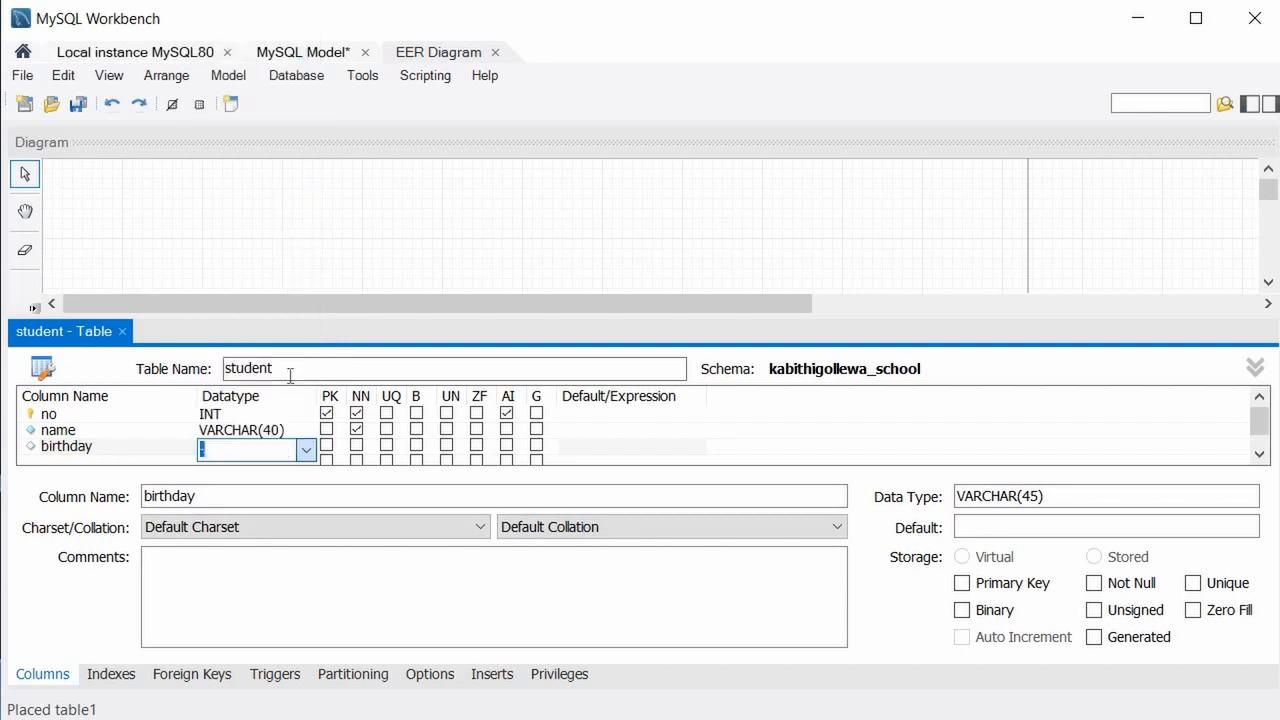
{"action": "left_click", "coordinate": [306, 450]}
{"action": "left_click", "coordinate": [258, 125]}
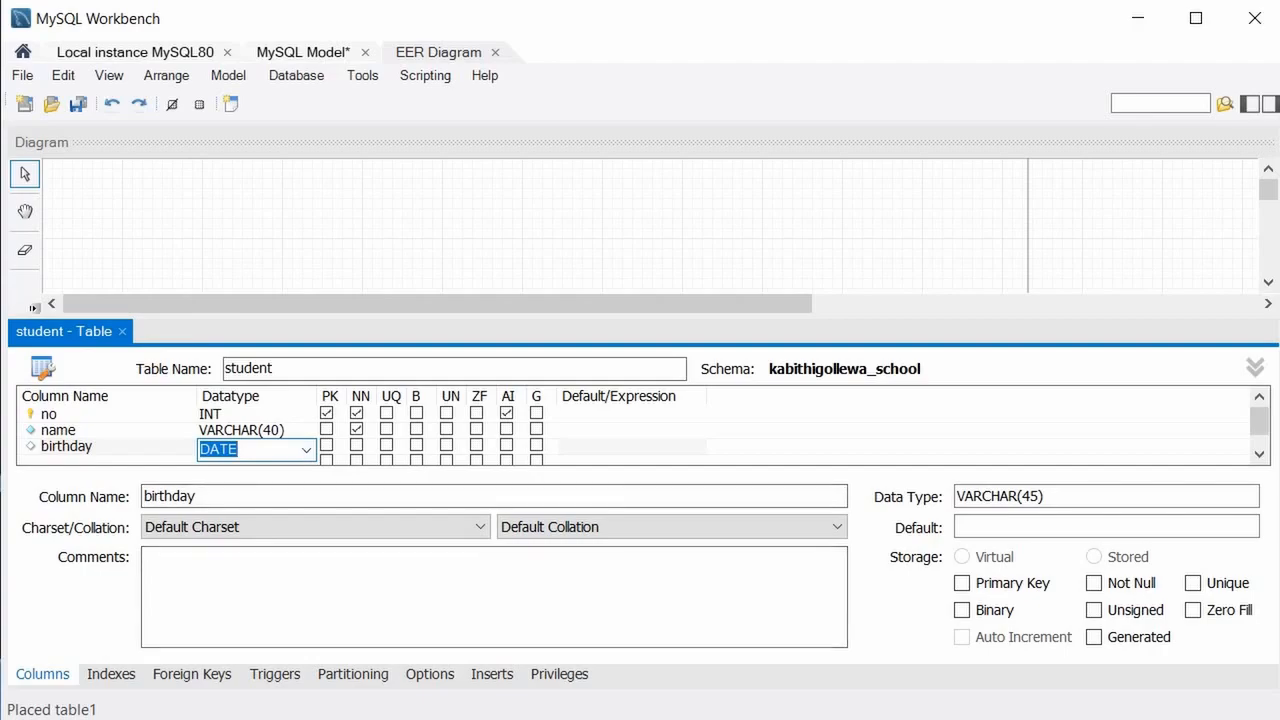
{"action": "key", "text": "alt+Tab"}
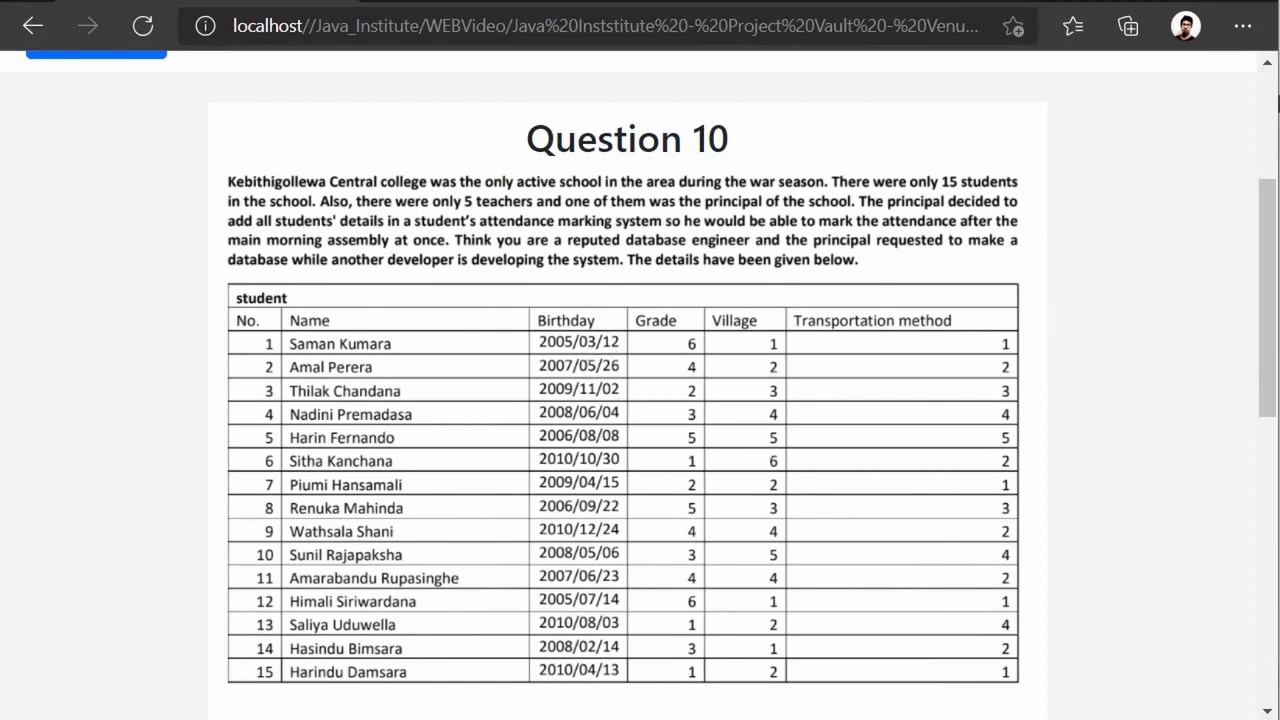
{"action": "key", "text": "alt+Tab"}
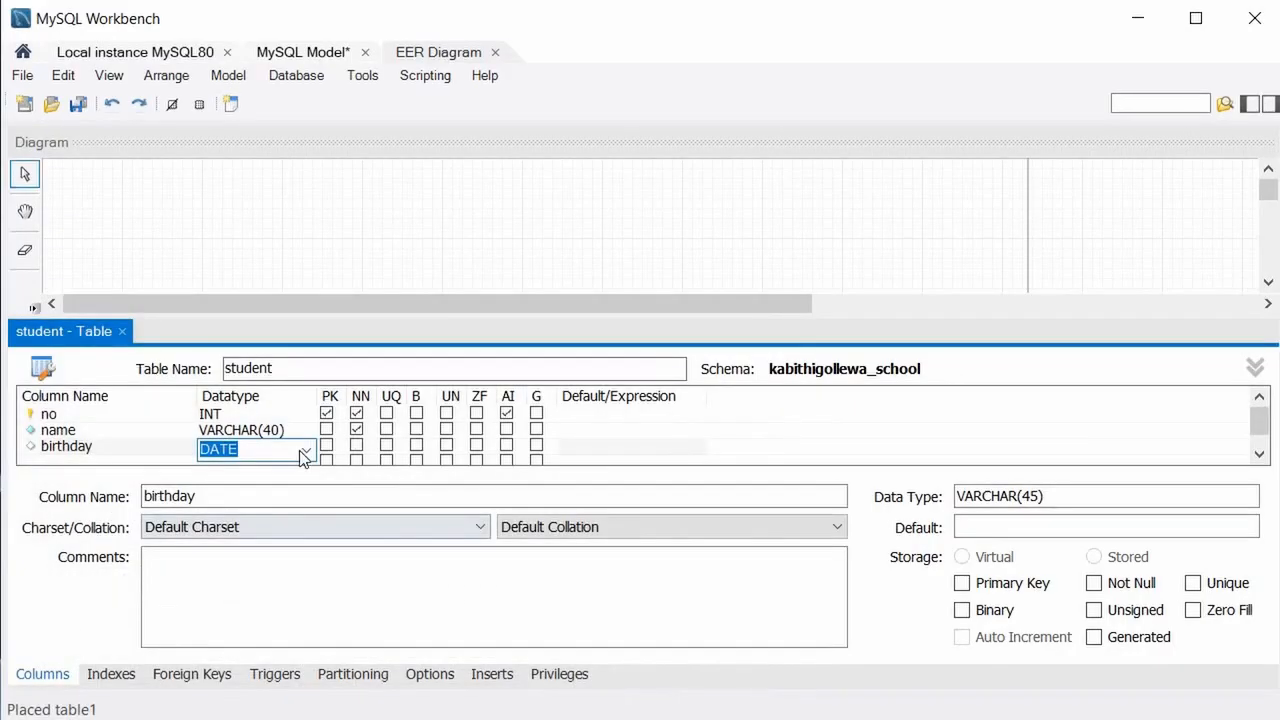
Mark birthday as not null, then switch to the Question 10 page in Edge.
{"action": "left_click", "coordinate": [355, 445]}
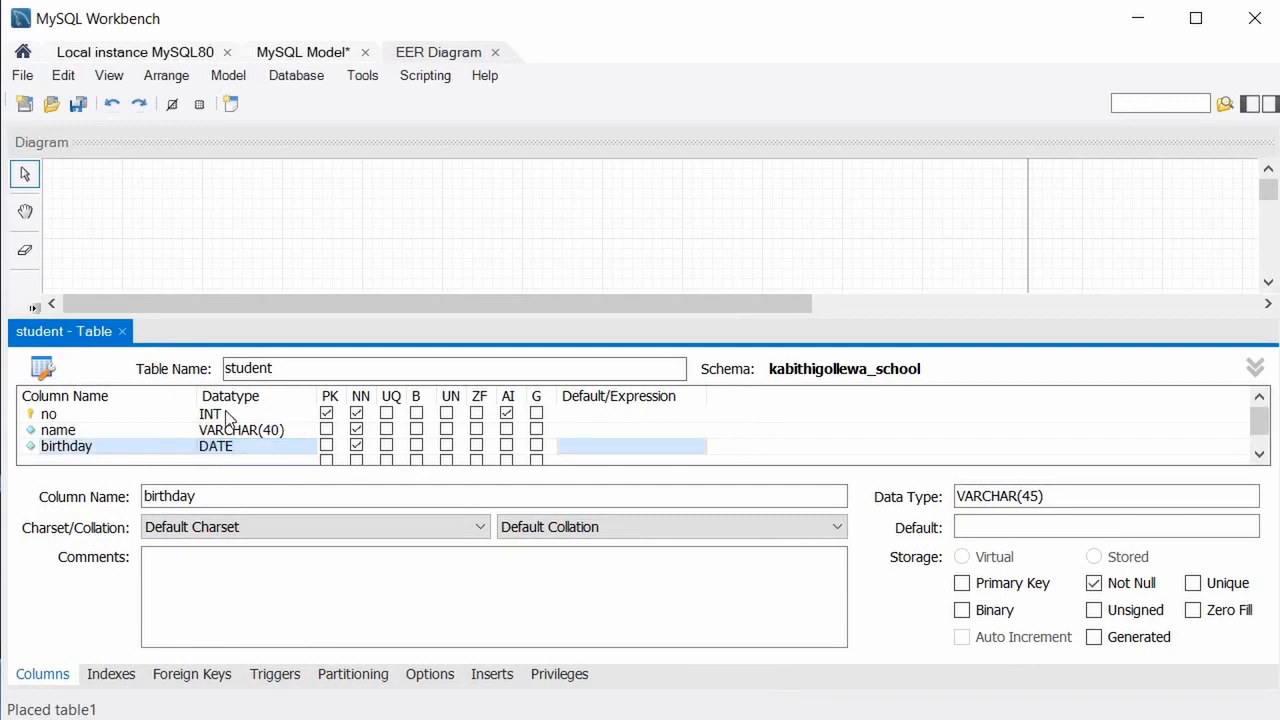
{"action": "scroll", "coordinate": [105, 432], "scroll_direction": "down", "scroll_amount": 1}
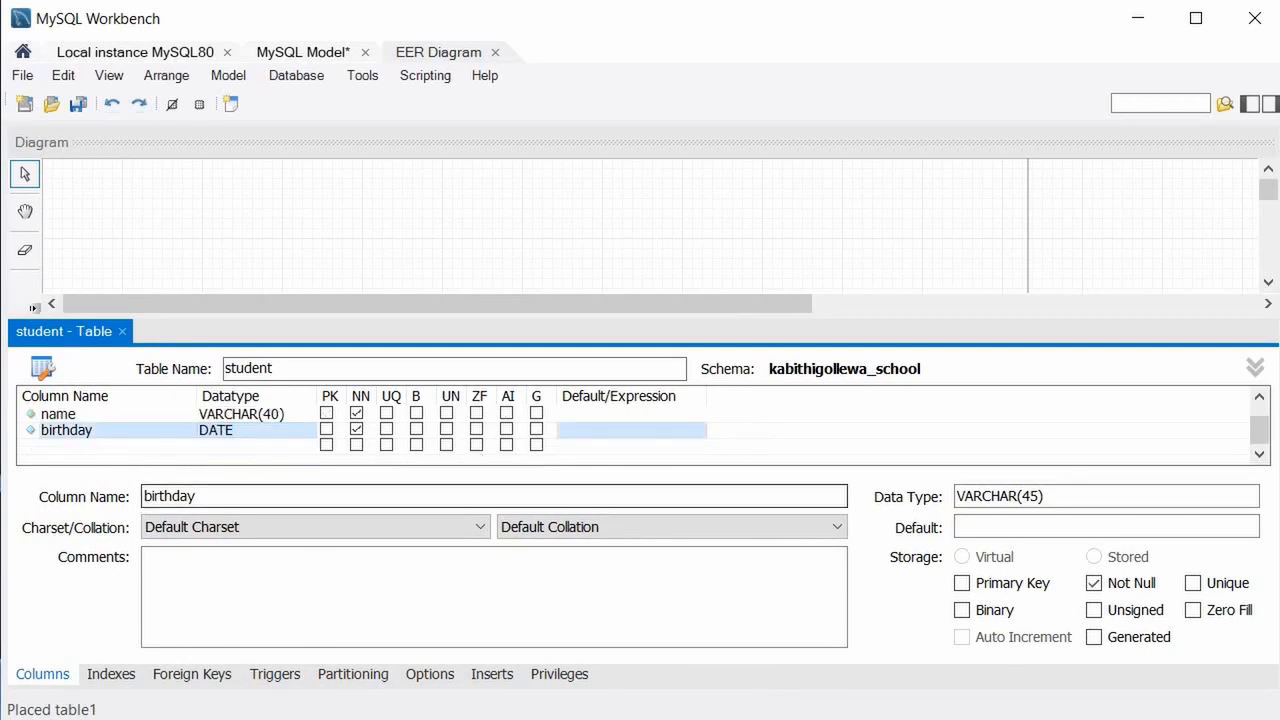
{"action": "key", "text": "alt+Tab"}
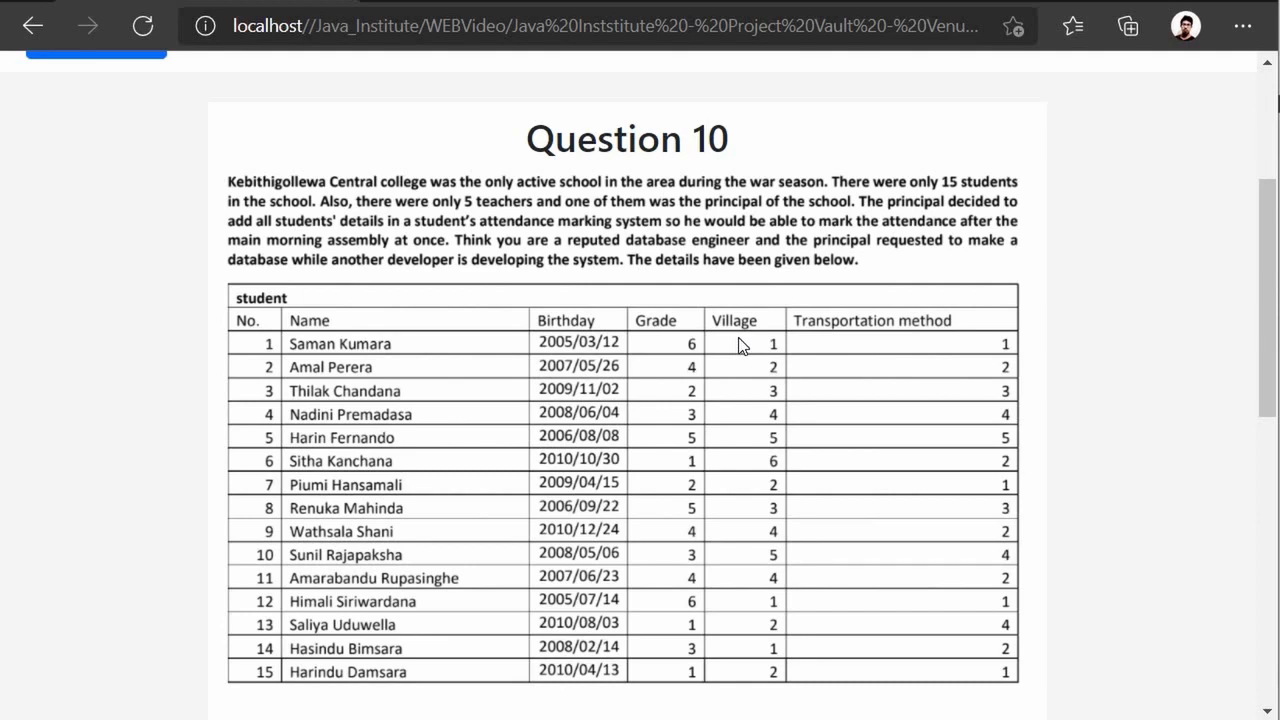
Scroll through Question 10's student, Grade, Village and transport data, then return to Workbench.
{"action": "scroll", "coordinate": [538, 394], "scroll_direction": "down", "scroll_amount": 3}
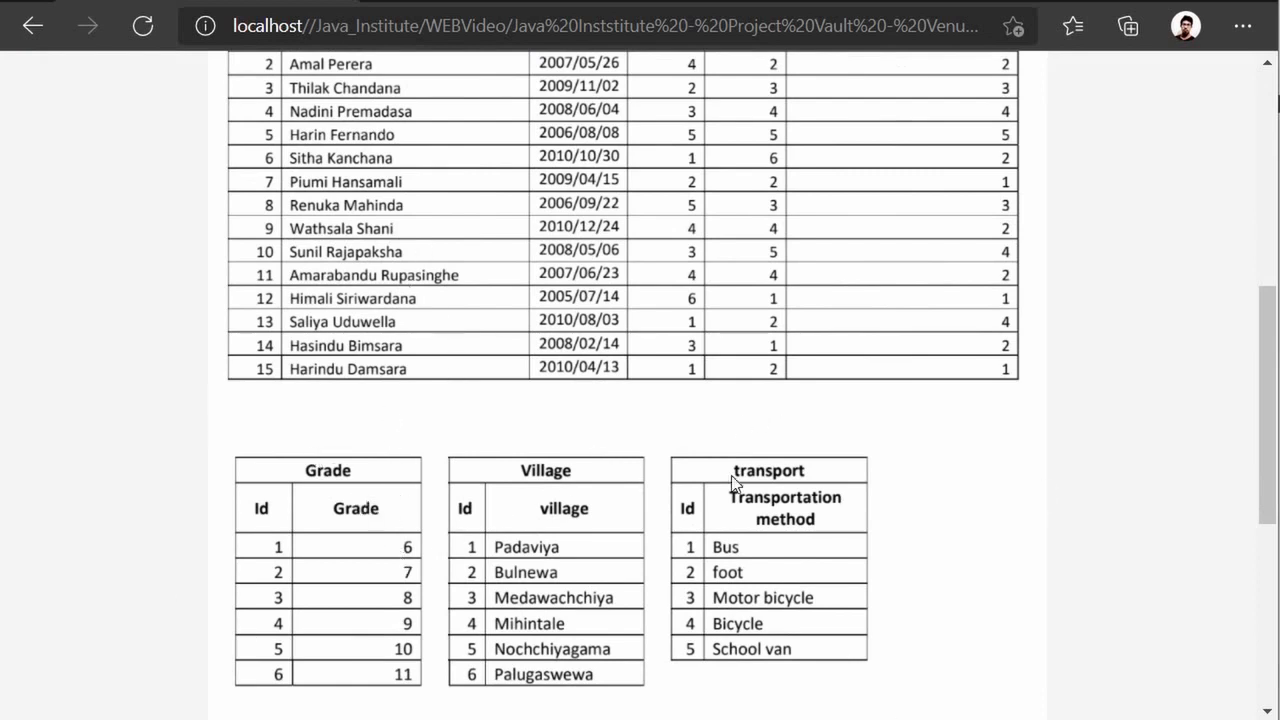
{"action": "scroll", "coordinate": [366, 494], "scroll_direction": "up", "scroll_amount": 1}
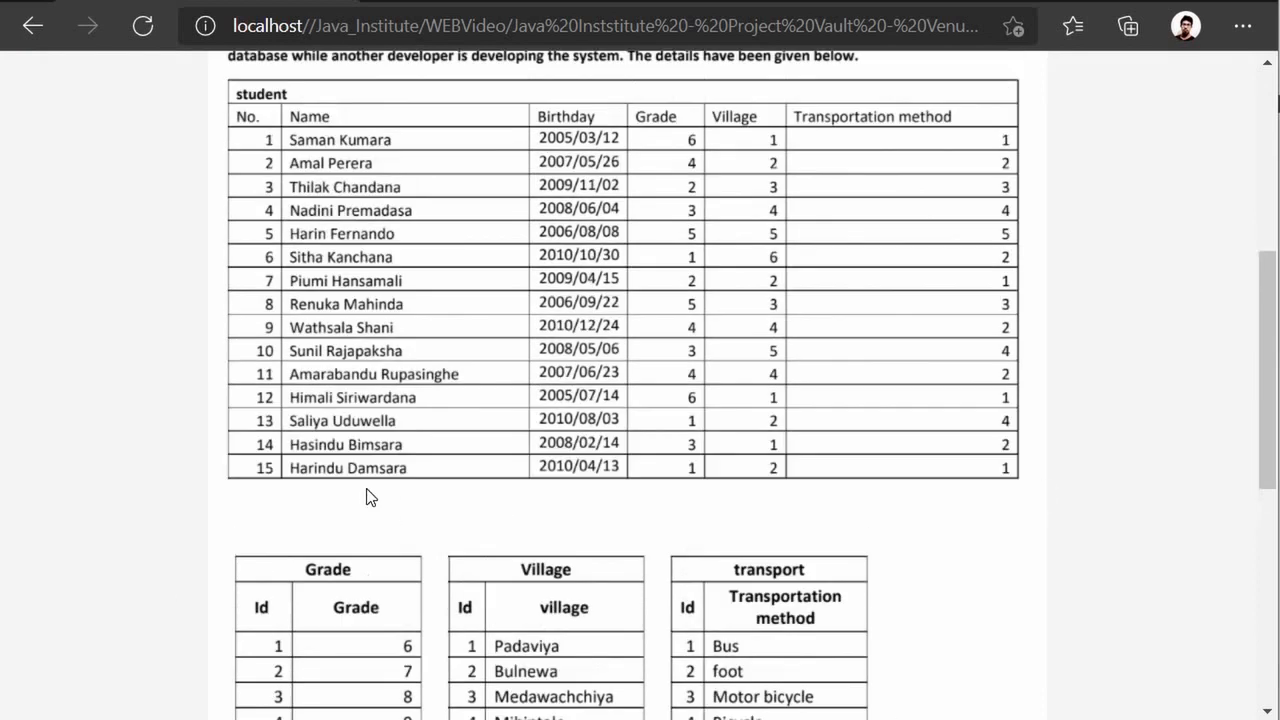
{"action": "scroll", "coordinate": [290, 535], "scroll_direction": "down", "scroll_amount": 1}
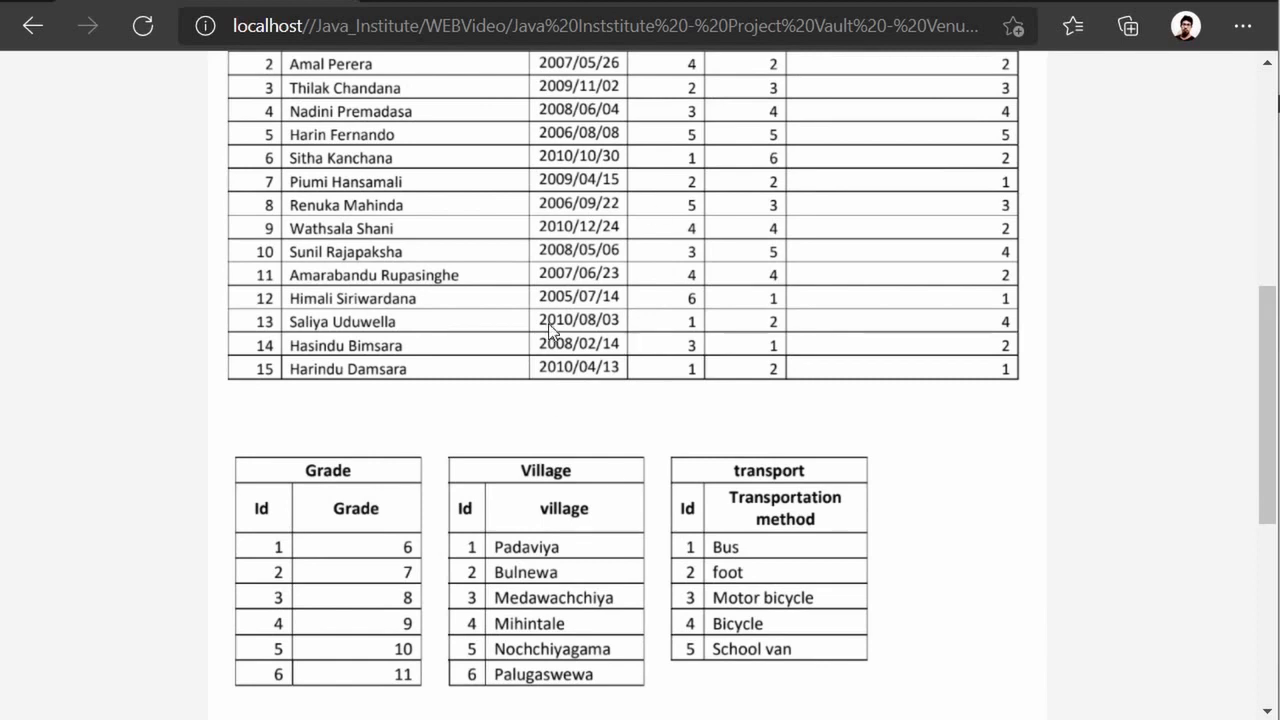
{"action": "scroll", "coordinate": [378, 490], "scroll_direction": "up", "scroll_amount": 1}
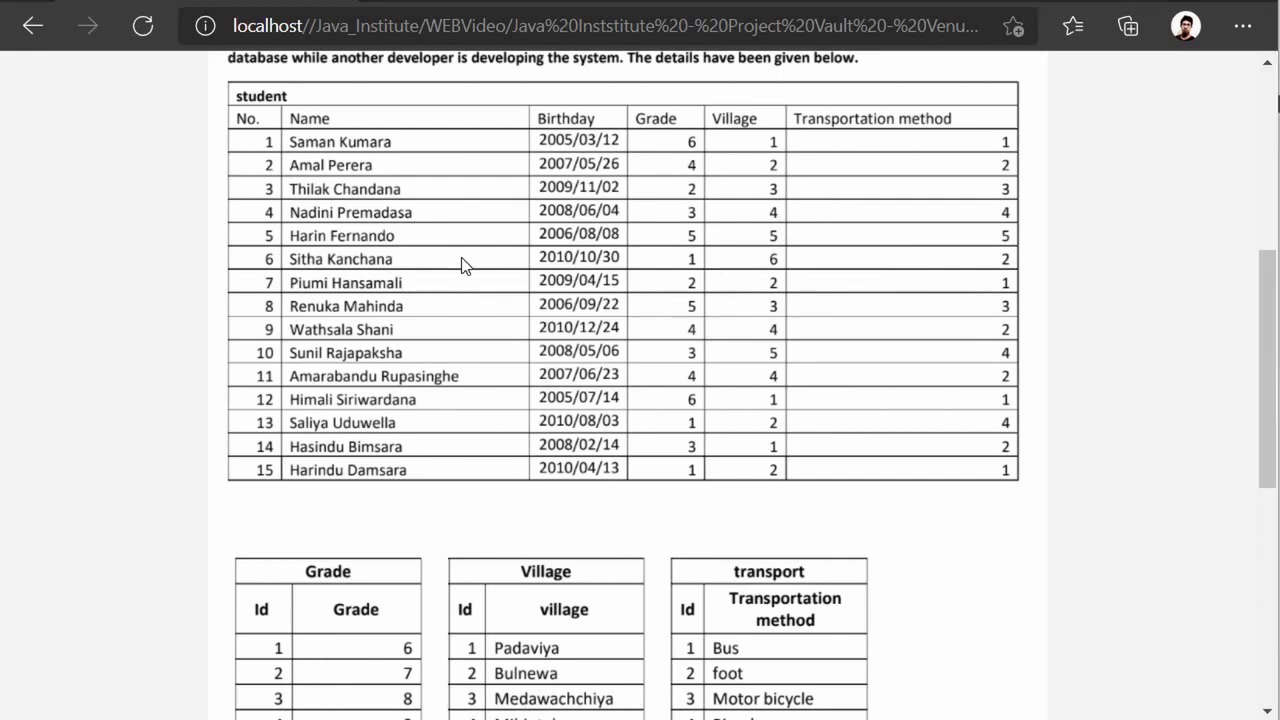
{"action": "key", "text": "alt+Tab"}
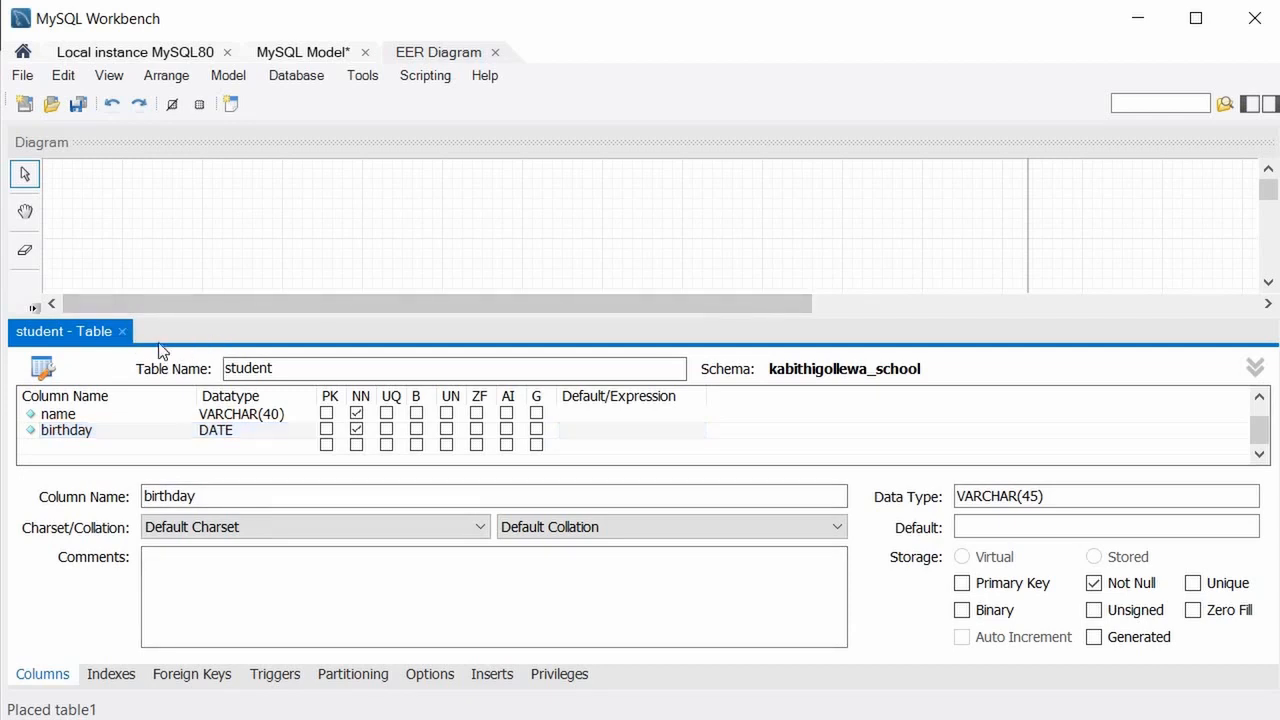
Close the student table editor and drag the student table to the canvas's top-left.
{"action": "left_click", "coordinate": [122, 331]}
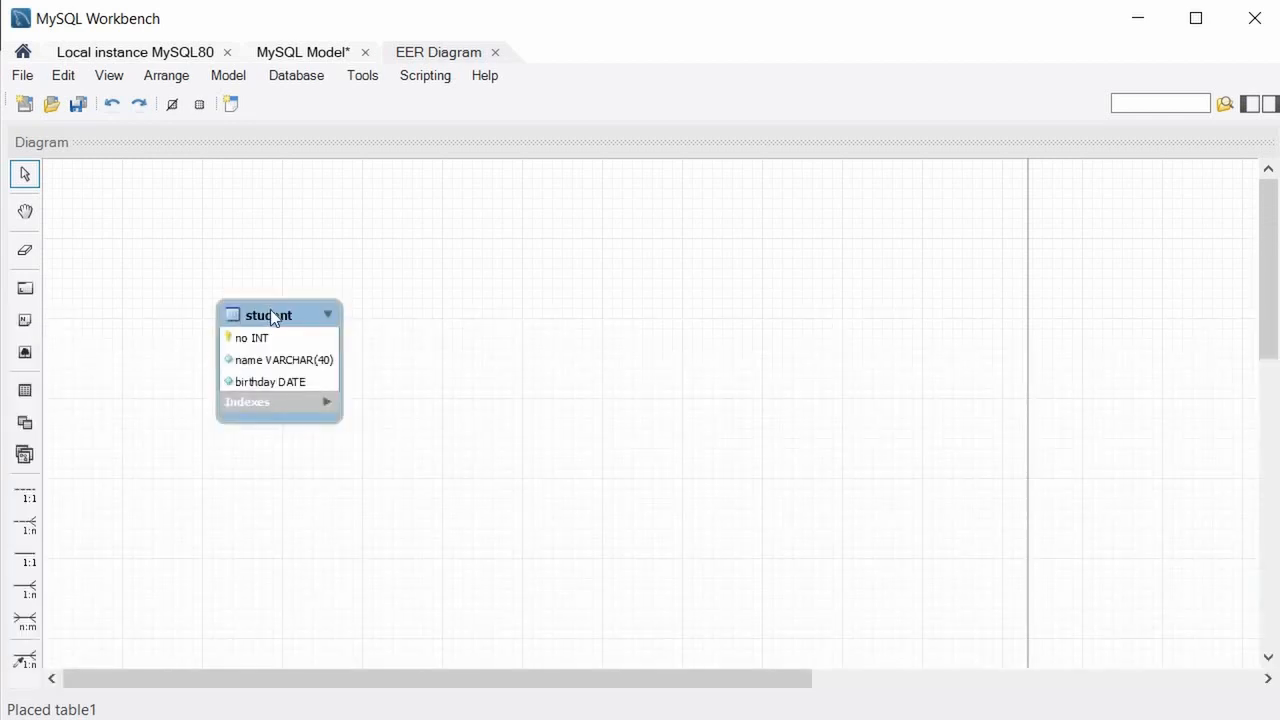
{"action": "left_click_drag", "start_coordinate": [270, 309], "coordinate": [156, 212]}
{"action": "left_click", "coordinate": [320, 237]}
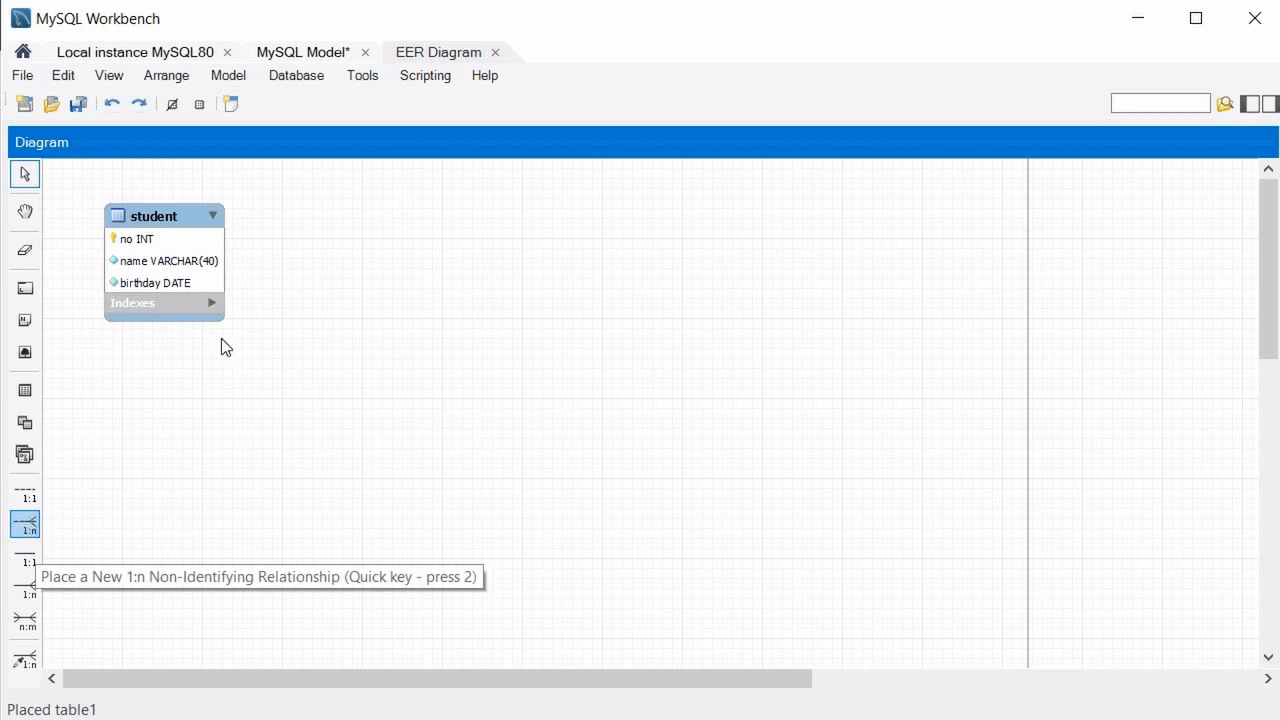
Place a new table named grade with an auto-incrementing id primary key.
{"action": "left_click", "coordinate": [25, 390]}
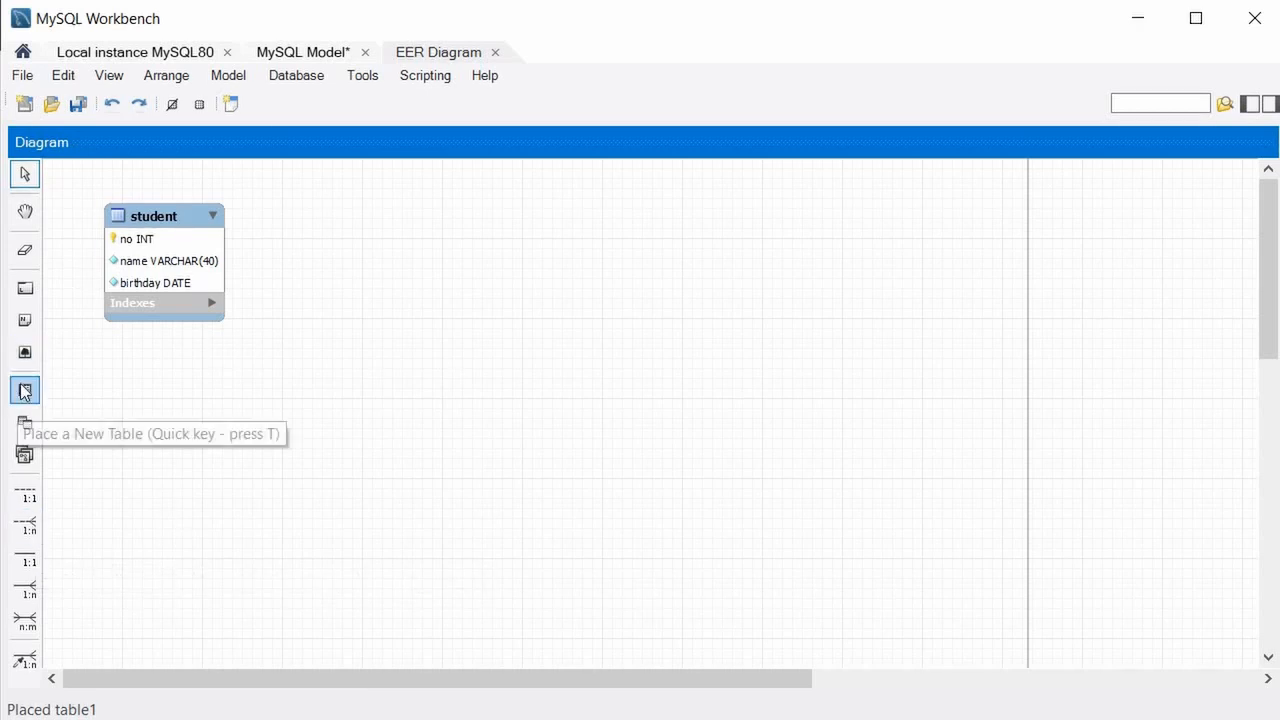
{"action": "left_click", "coordinate": [210, 444]}
{"action": "right_click", "coordinate": [212, 442]}
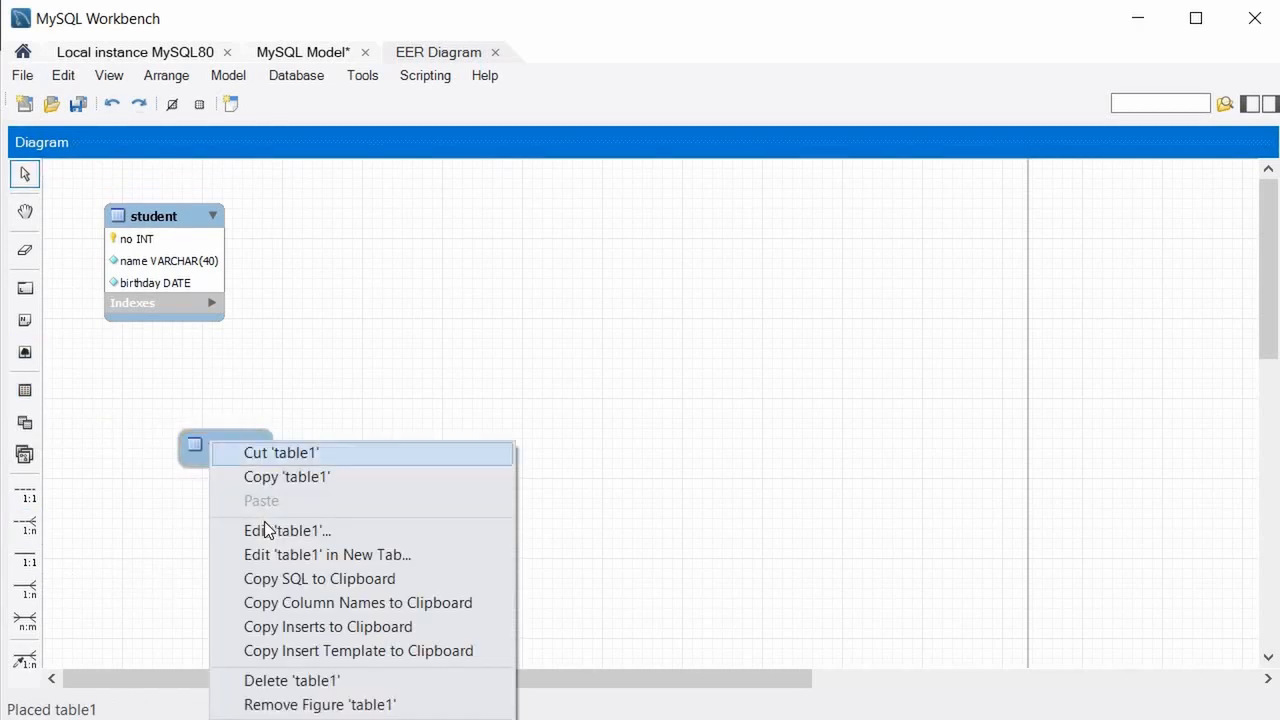
{"action": "left_click", "coordinate": [270, 530]}
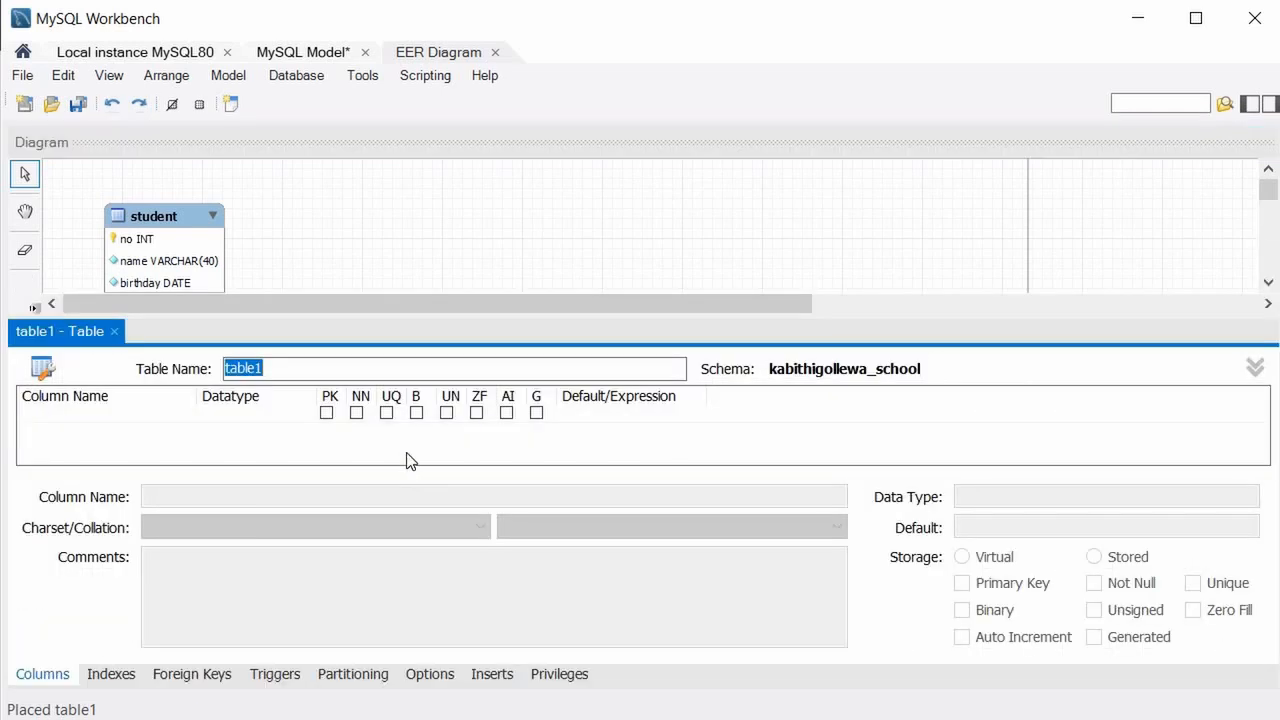
{"action": "type", "text": "grade"}
{"action": "left_click", "coordinate": [116, 420]}
{"action": "left_click", "coordinate": [114, 417]}
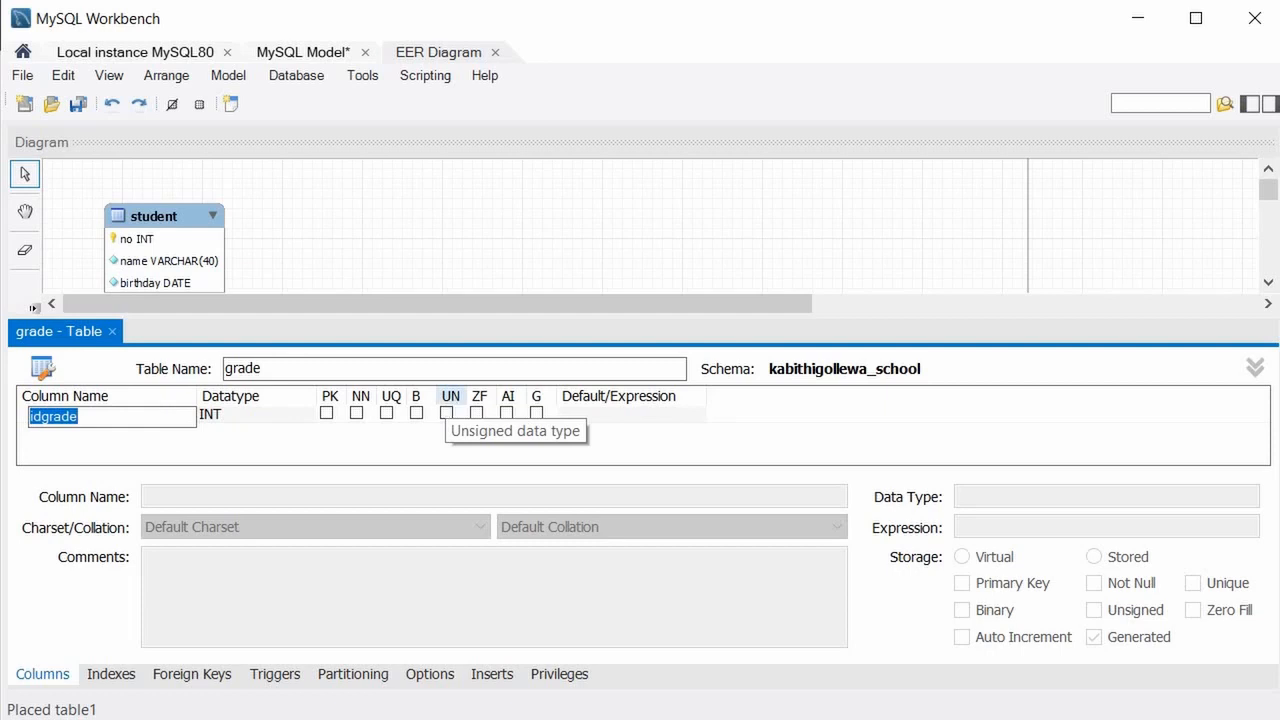
{"action": "type", "text": "id"}
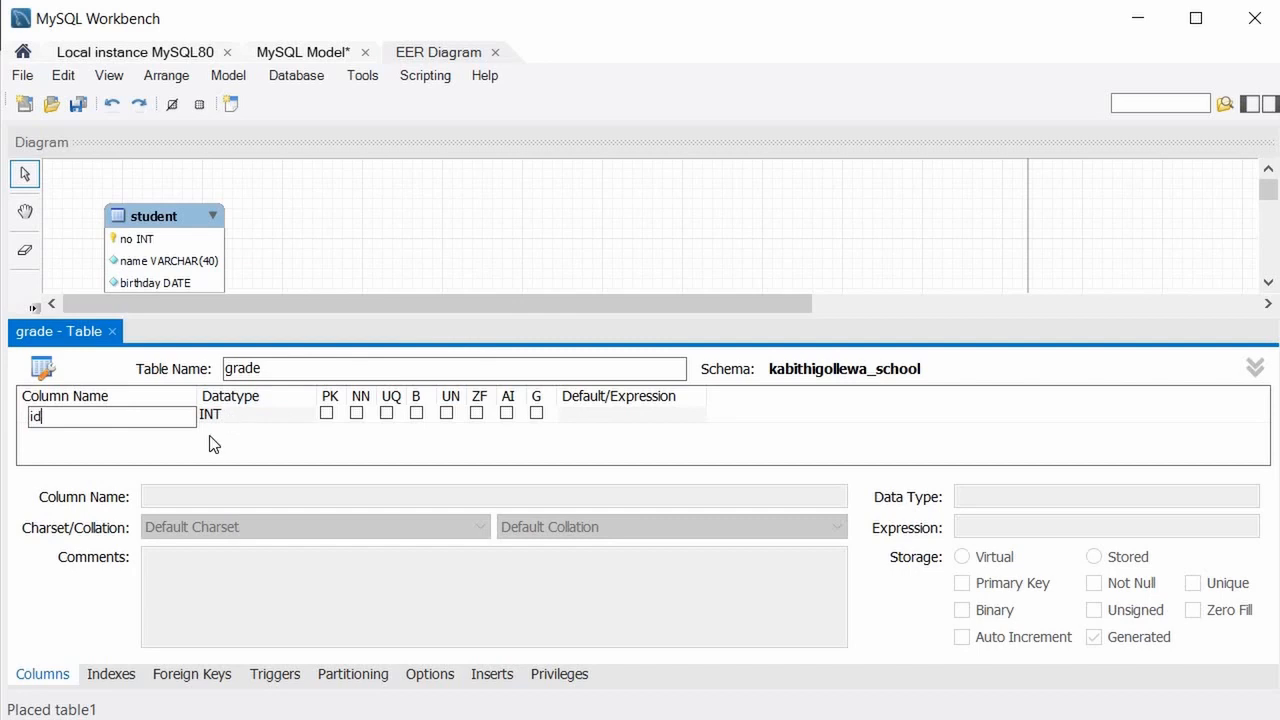
{"action": "left_click", "coordinate": [507, 412]}
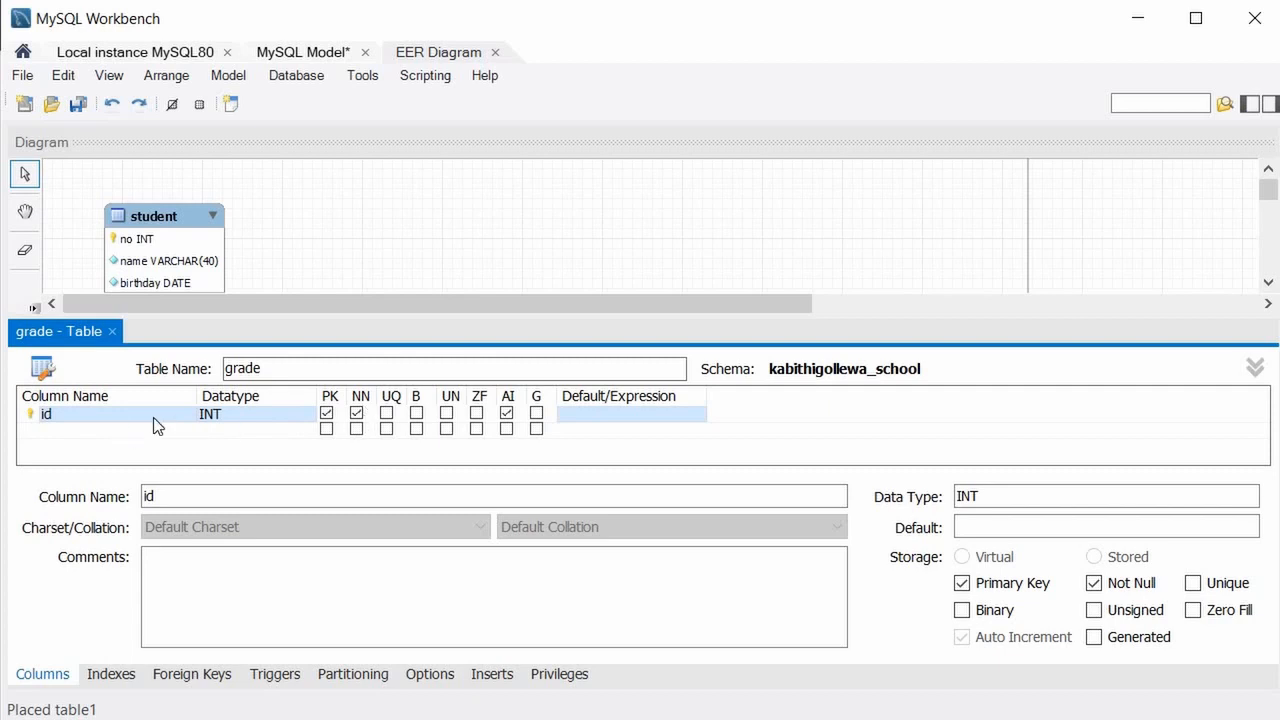
Add a second column named grade, left as VARCHAR(45).
{"action": "left_click", "coordinate": [56, 437]}
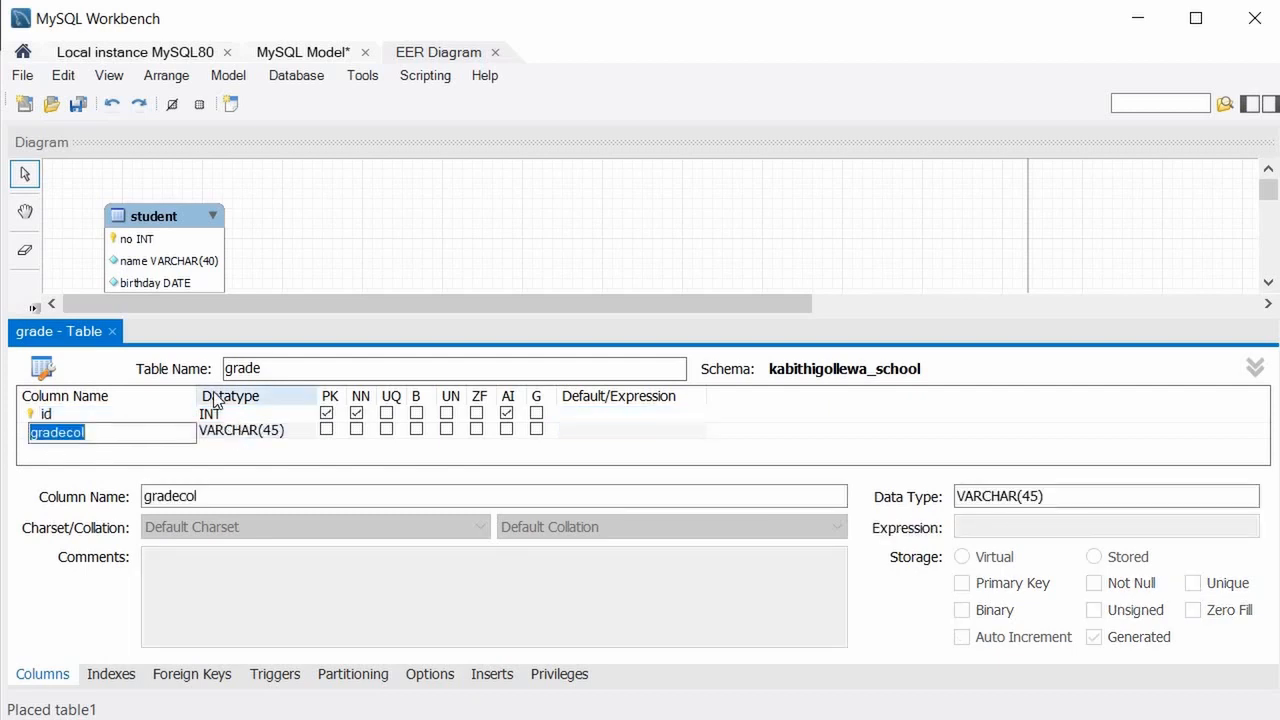
{"action": "type", "text": "grade"}
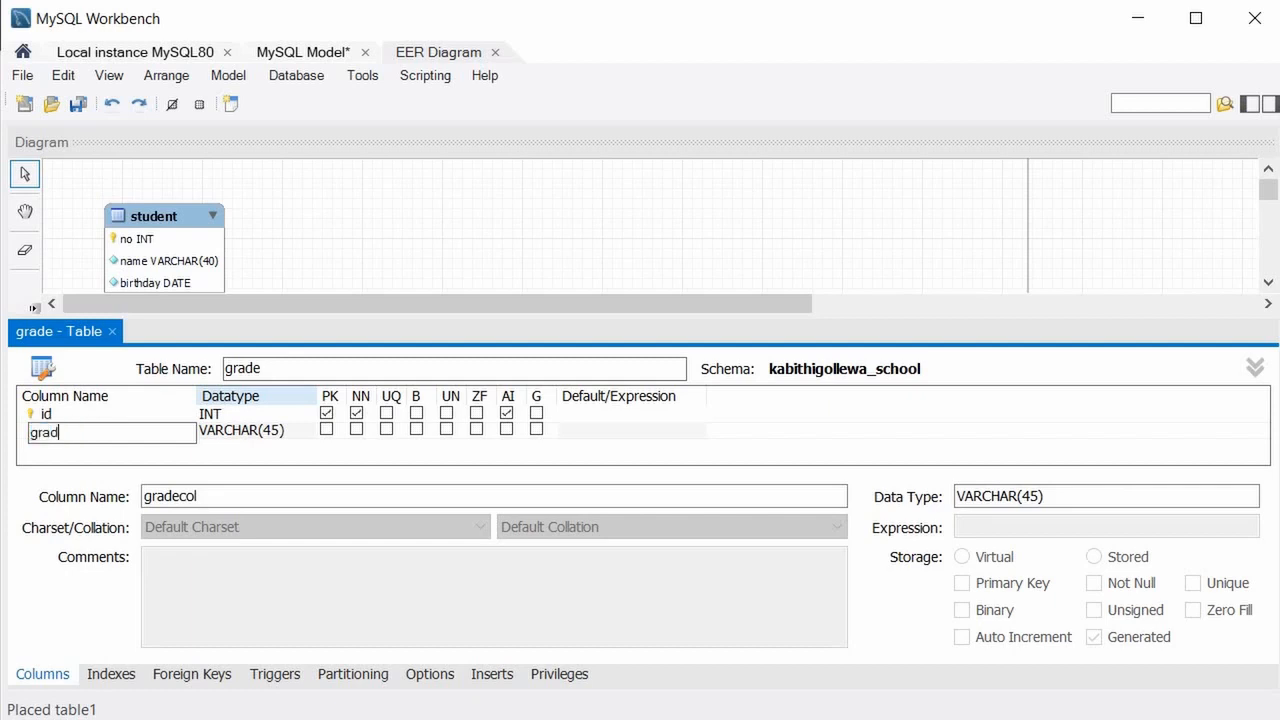
{"action": "left_click", "coordinate": [252, 440]}
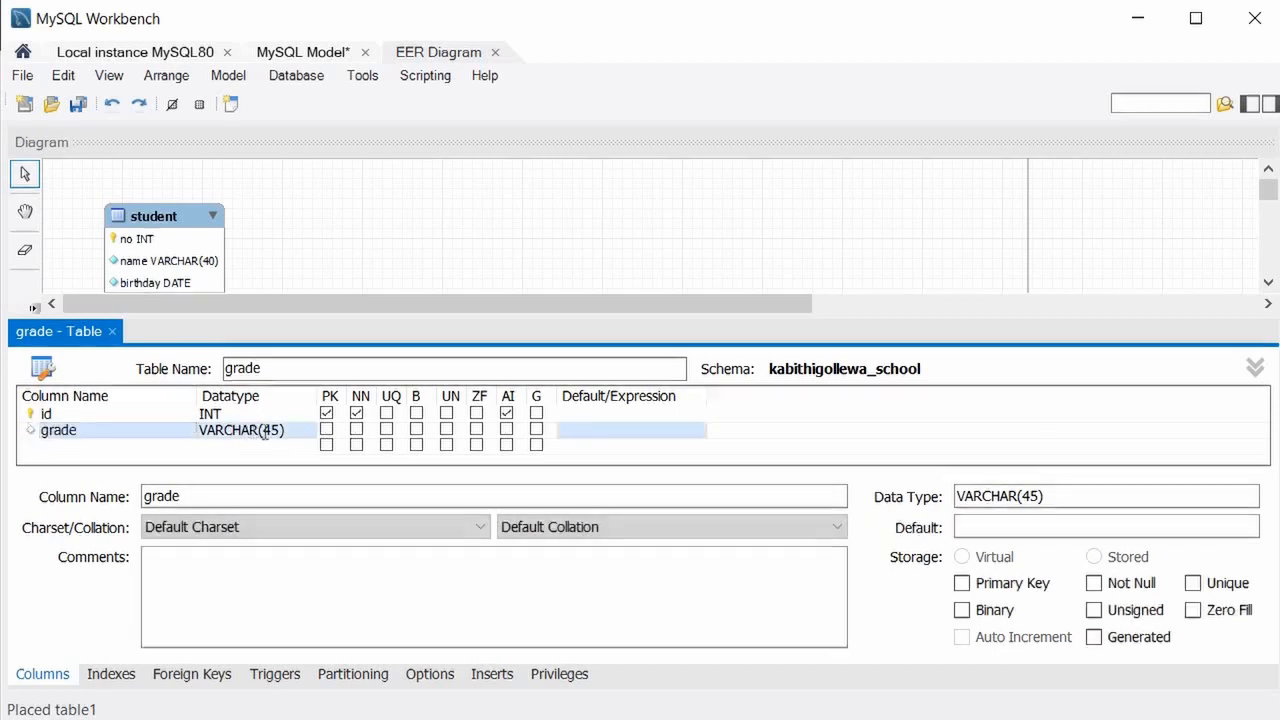
{"action": "left_click", "coordinate": [296, 435]}
{"action": "left_click", "coordinate": [300, 434]}
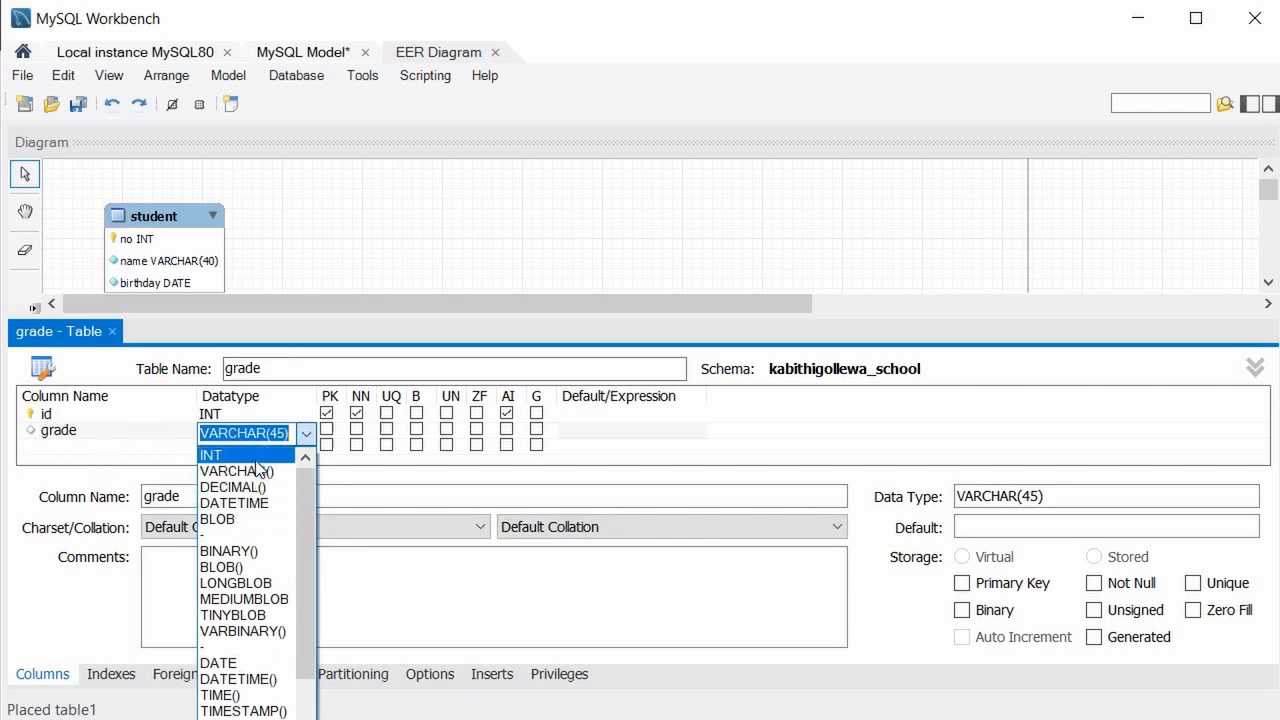
{"action": "left_click", "coordinate": [284, 434]}
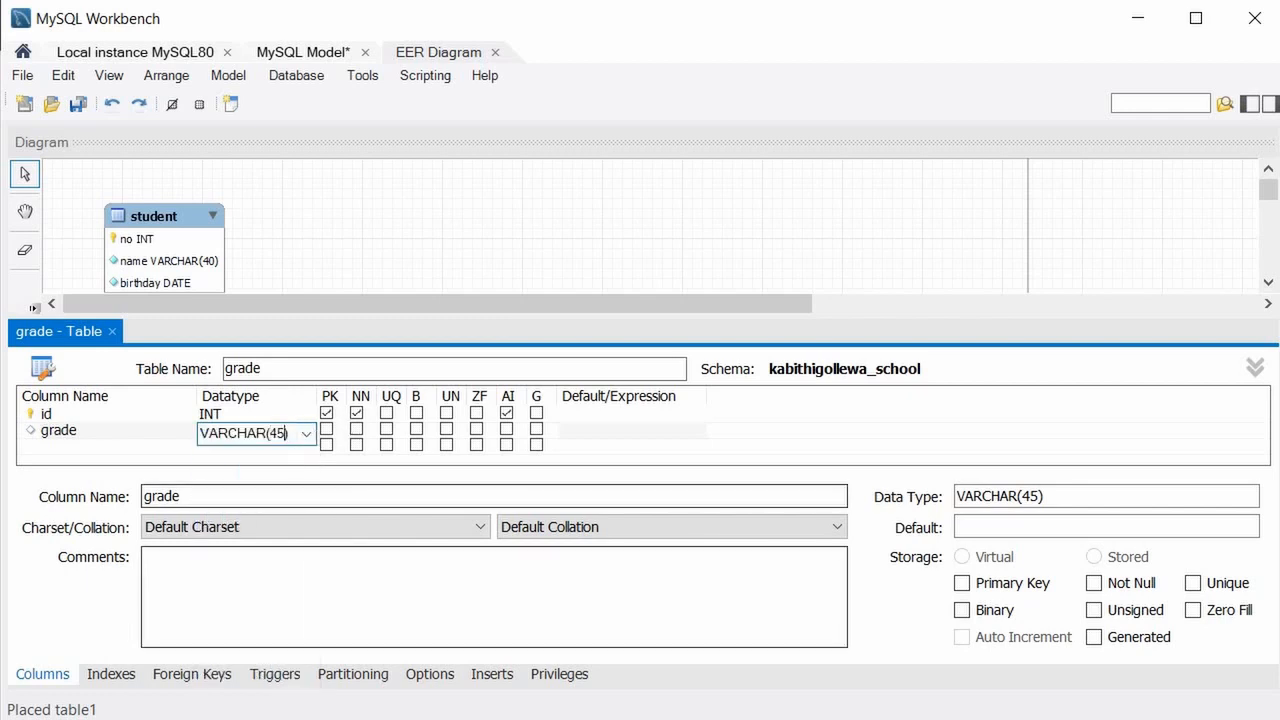
{"action": "key", "text": "alt+Tab"}
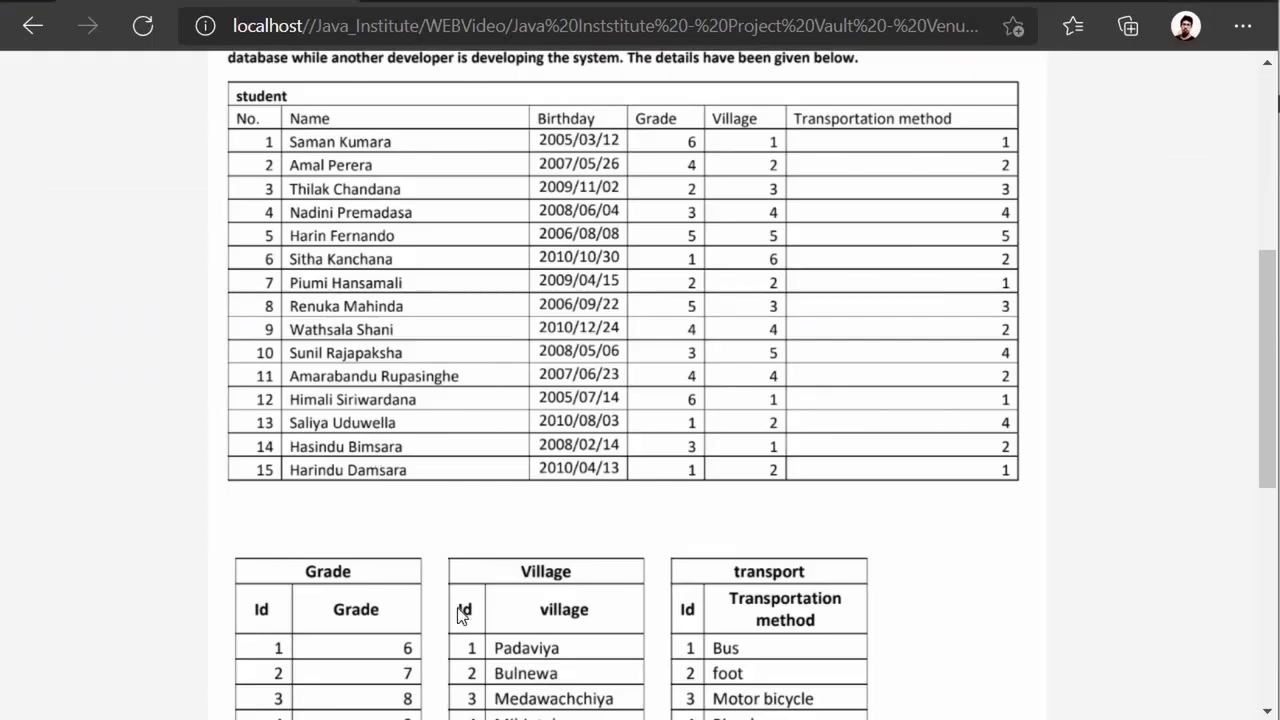
{"action": "scroll", "coordinate": [435, 470], "scroll_direction": "down", "scroll_amount": 3}
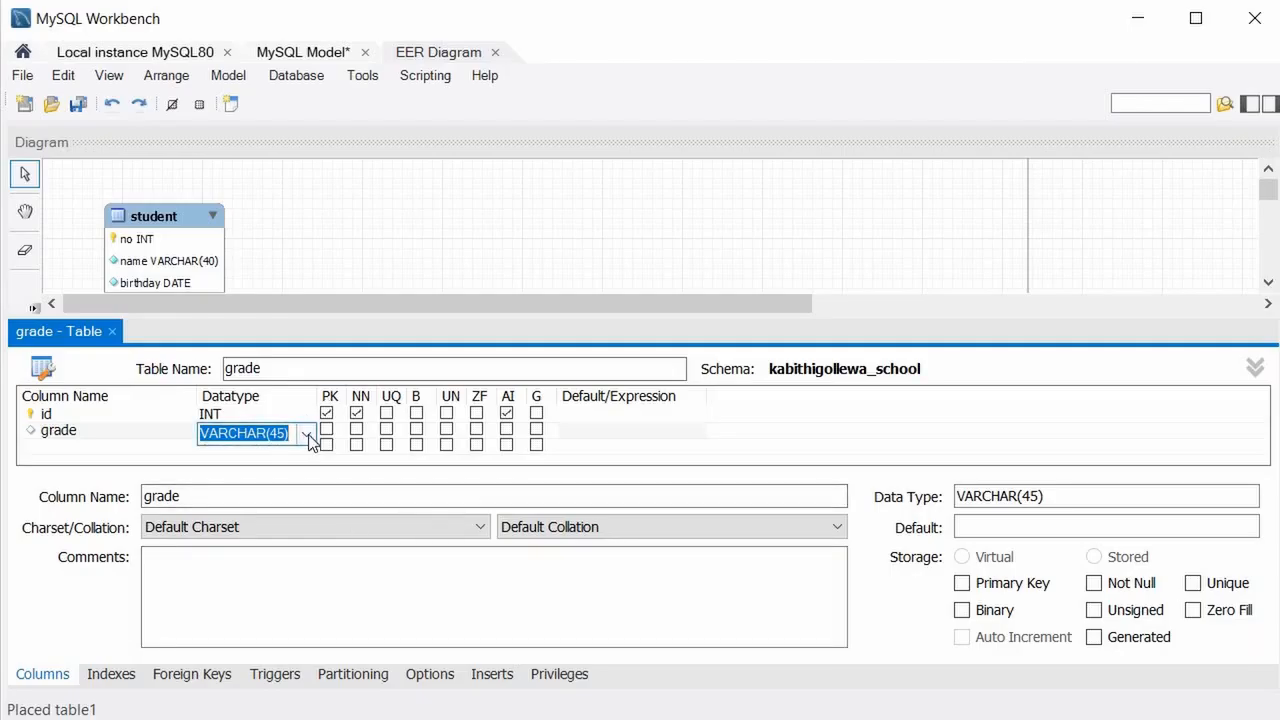
Make the grade column INT and not null, then drag the grade table below student.
{"action": "left_click", "coordinate": [307, 435]}
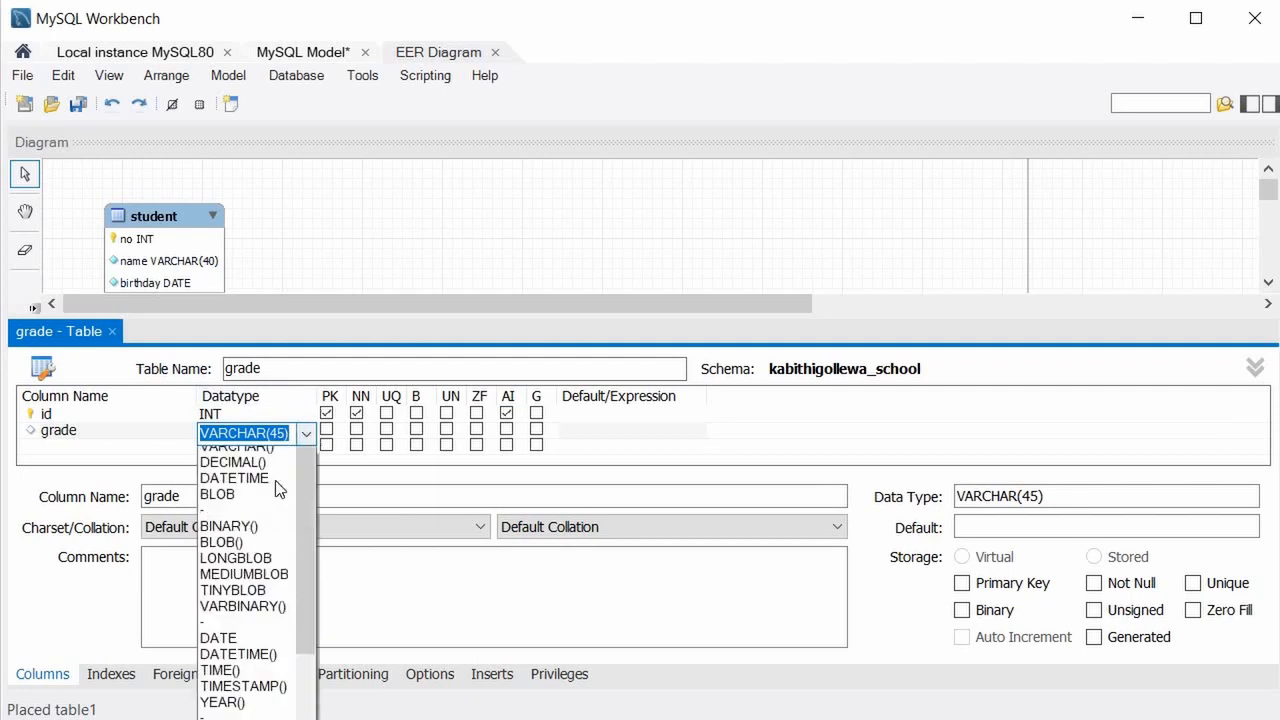
{"action": "scroll", "coordinate": [279, 489], "scroll_direction": "up", "scroll_amount": 1}
{"action": "left_click", "coordinate": [278, 448]}
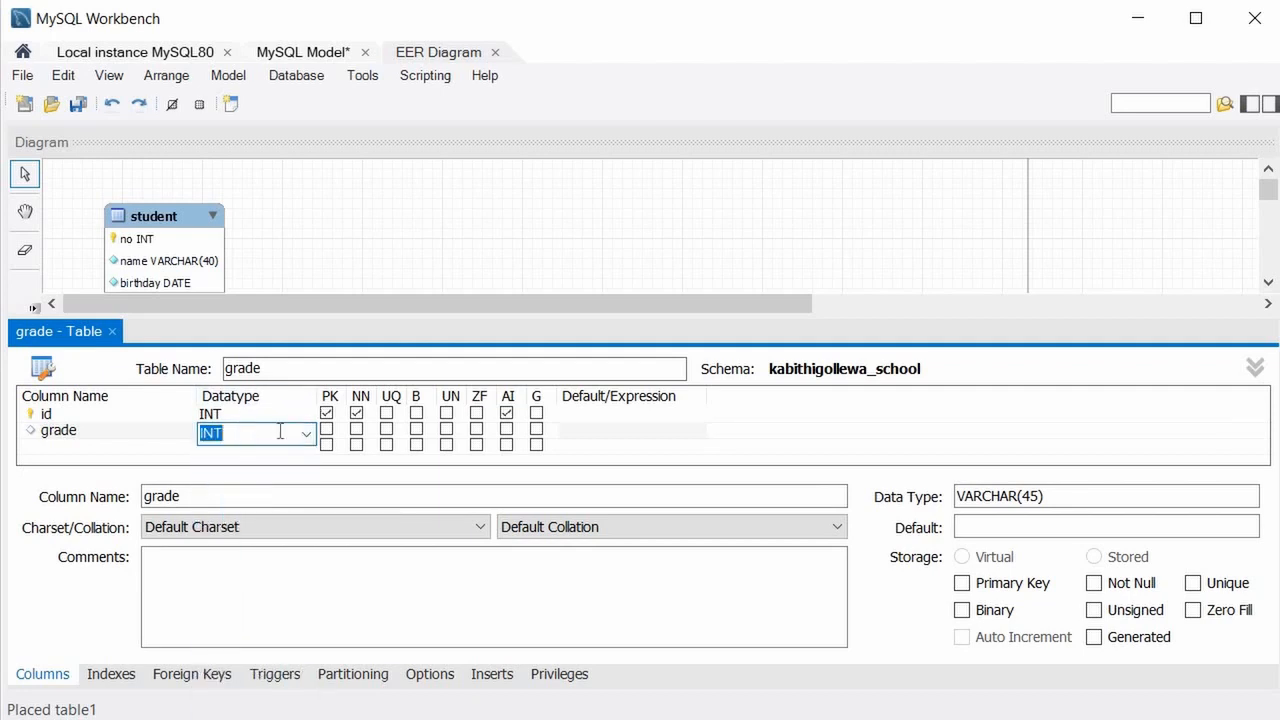
{"action": "left_click", "coordinate": [357, 429]}
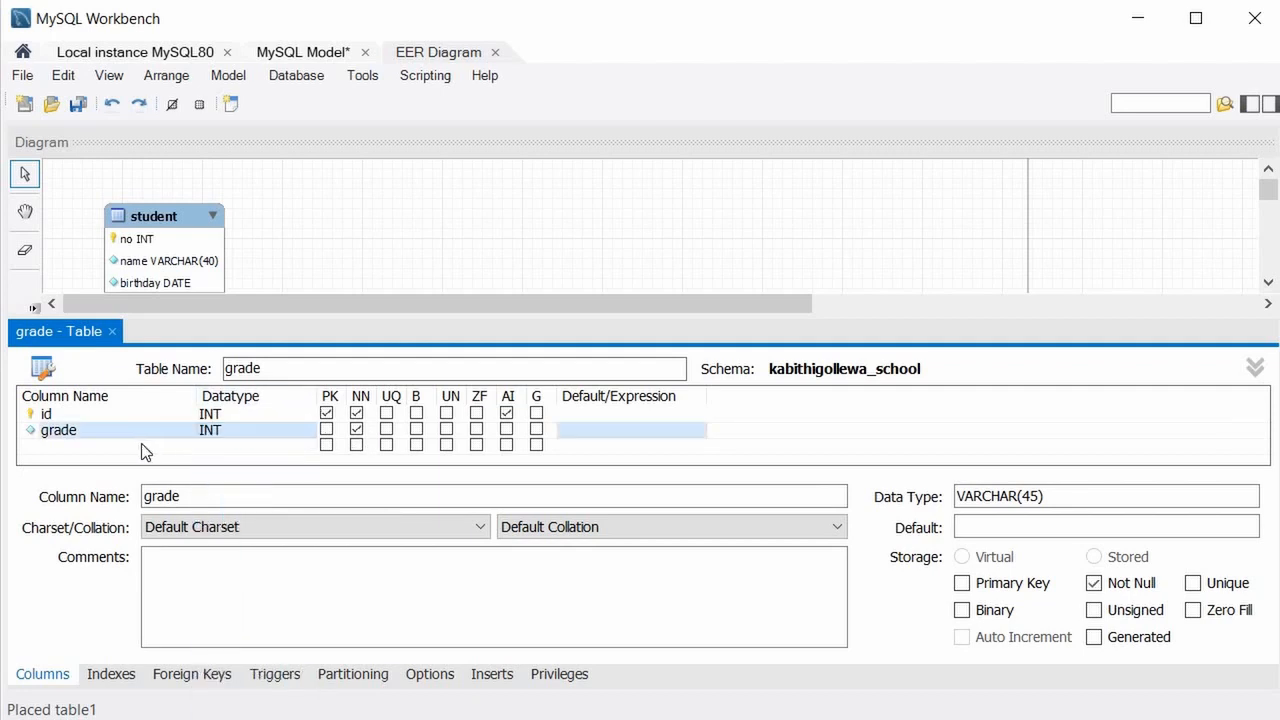
{"action": "left_click", "coordinate": [110, 354]}
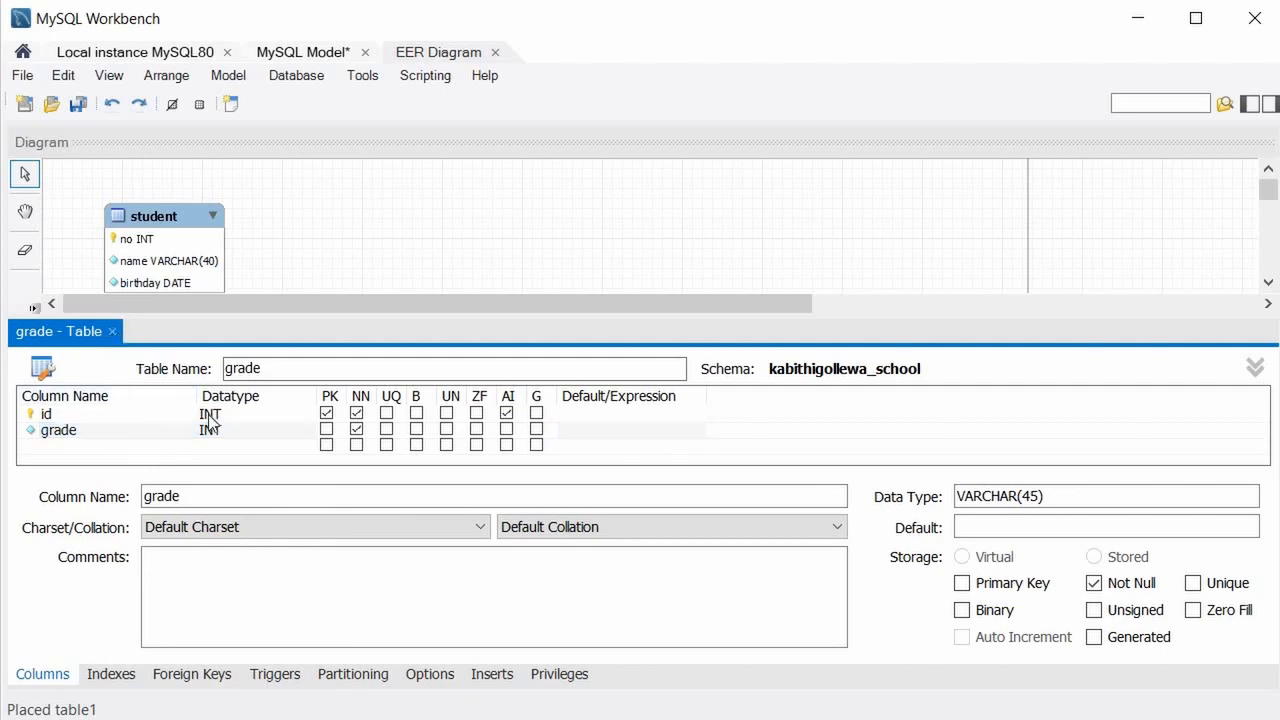
{"action": "left_click_drag", "start_coordinate": [226, 441], "coordinate": [147, 377]}
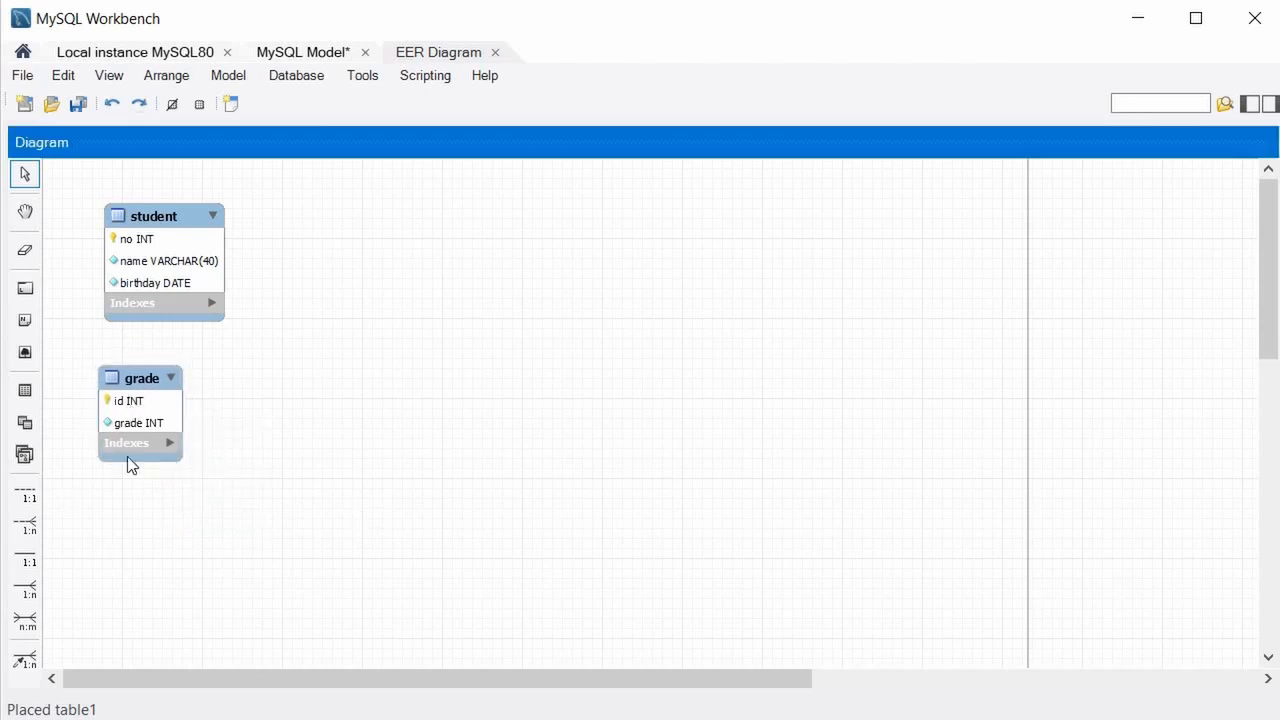
Place a new table named village with an auto-increment id primary key.
{"action": "left_click", "coordinate": [24, 391]}
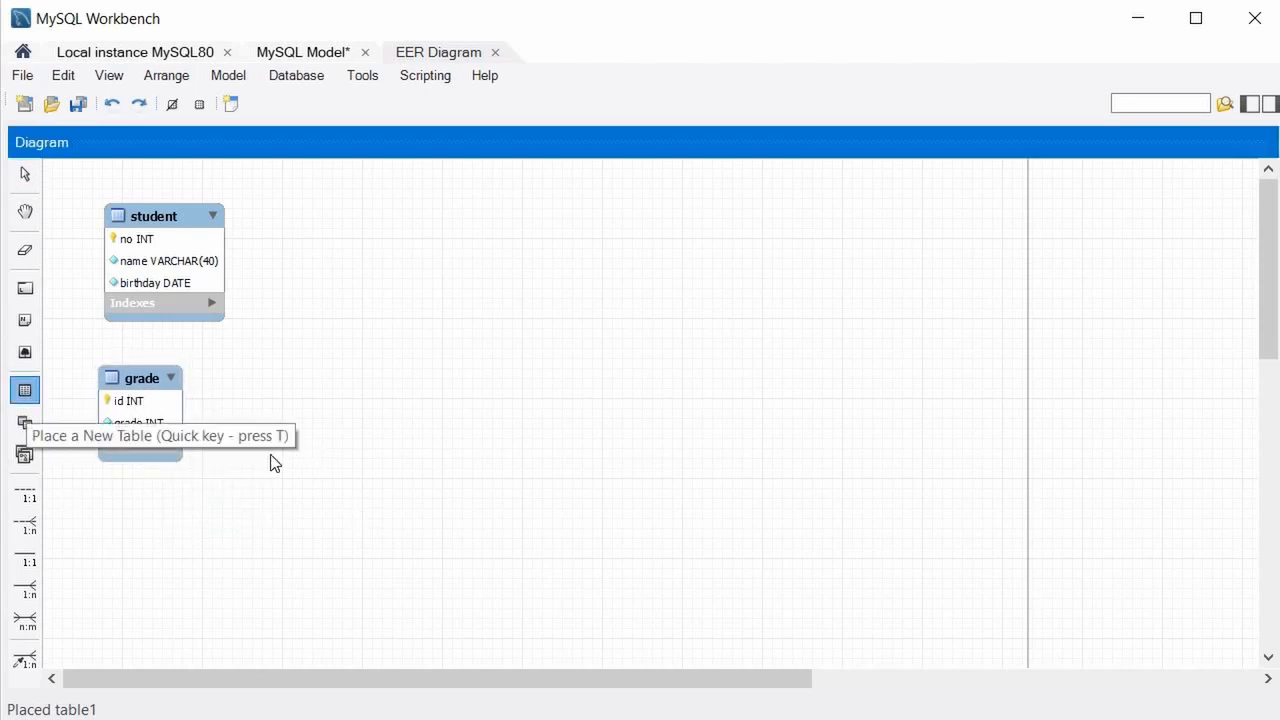
{"action": "left_click", "coordinate": [321, 466]}
{"action": "right_click", "coordinate": [322, 467]}
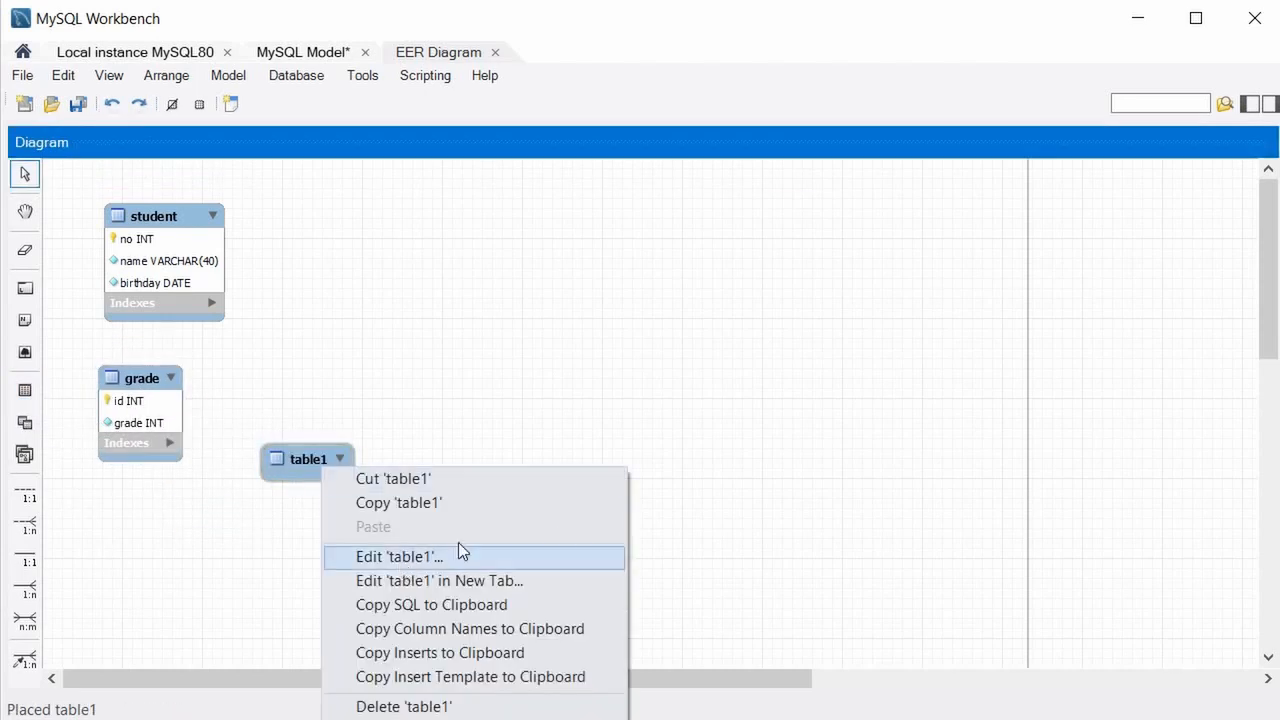
{"action": "left_click", "coordinate": [458, 552]}
{"action": "type", "text": "v"}
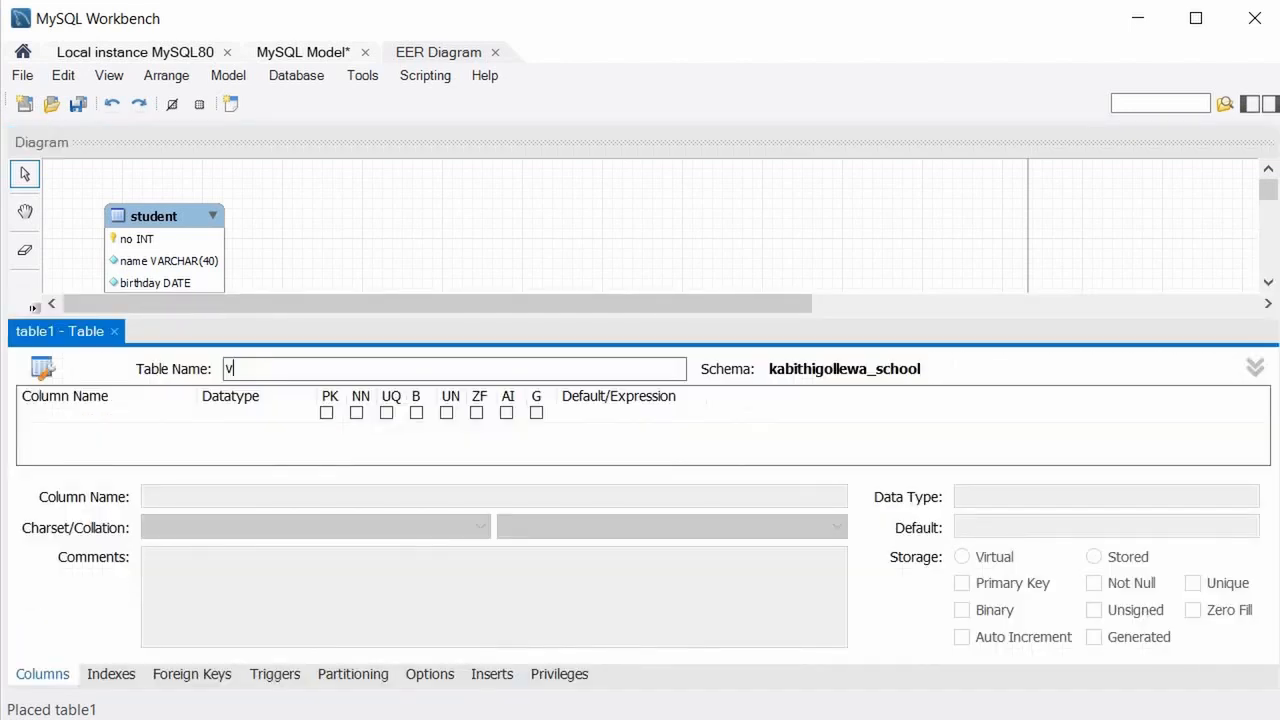
{"action": "type", "text": "illage"}
{"action": "left_click", "coordinate": [131, 412]}
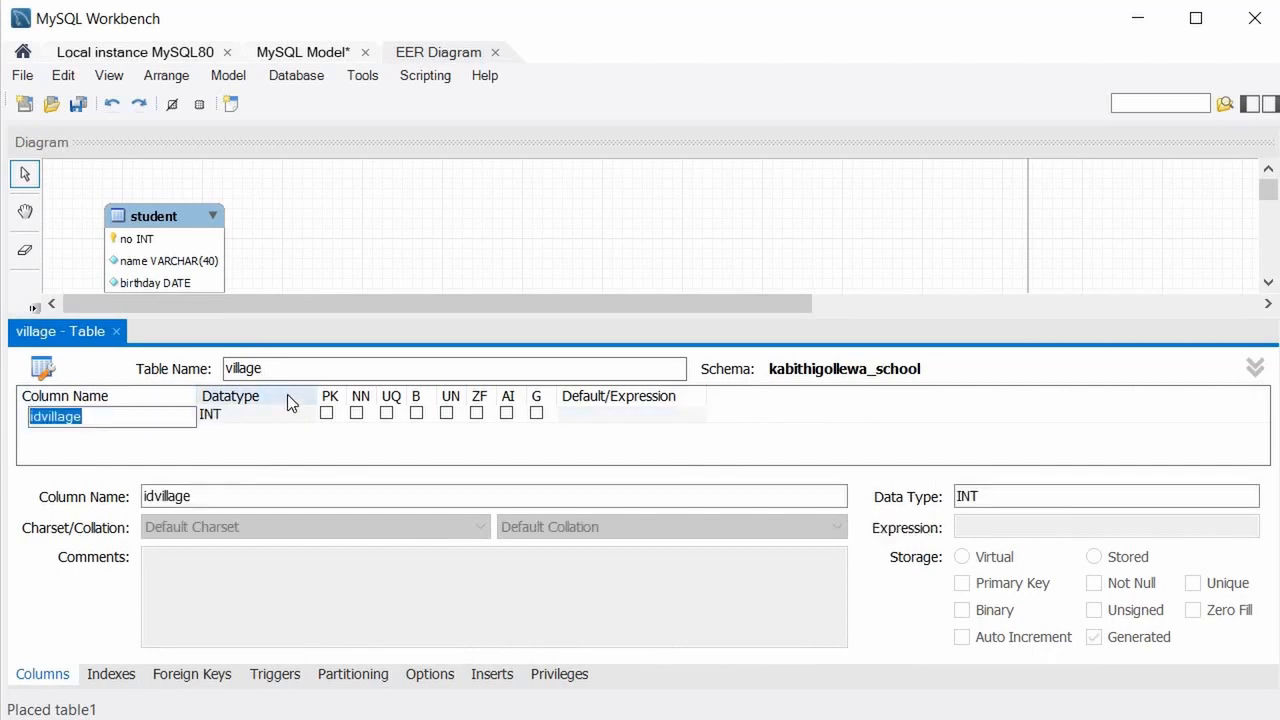
{"action": "type", "text": "id"}
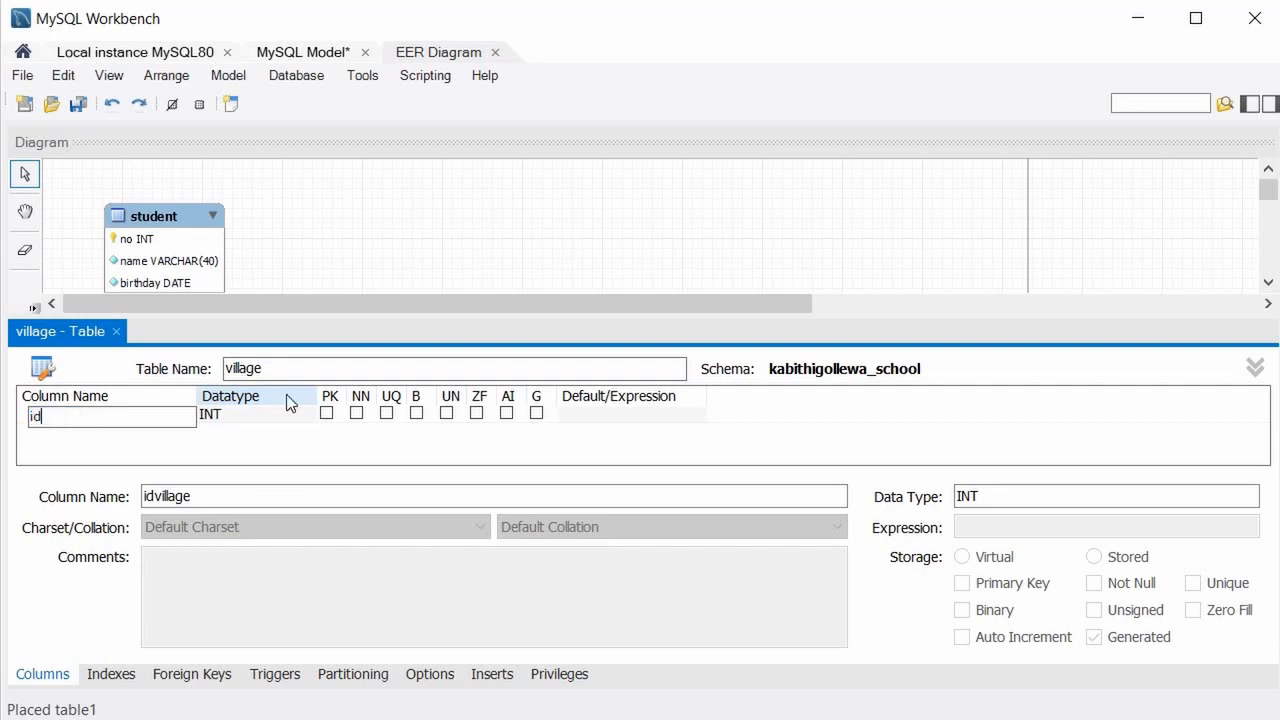
{"action": "left_click", "coordinate": [507, 413]}
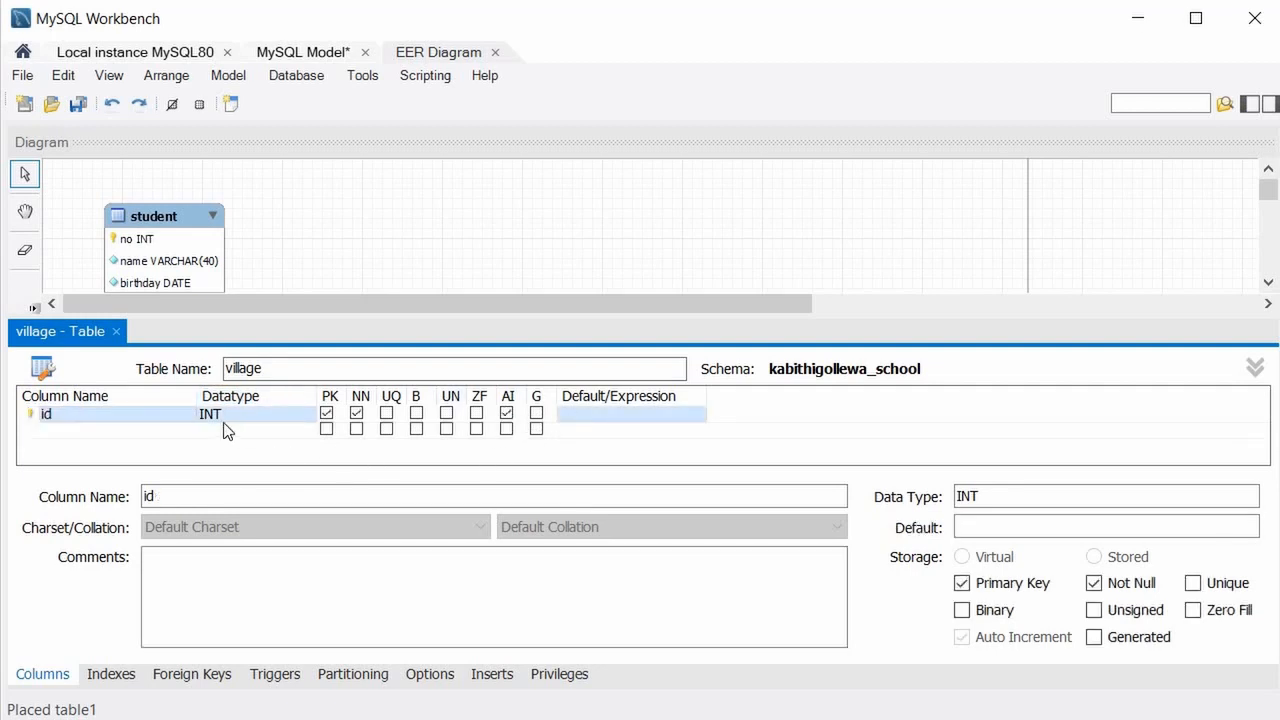
Add a village column of type VARCHAR(25), not null, after checking the assignment.
{"action": "left_click", "coordinate": [98, 429]}
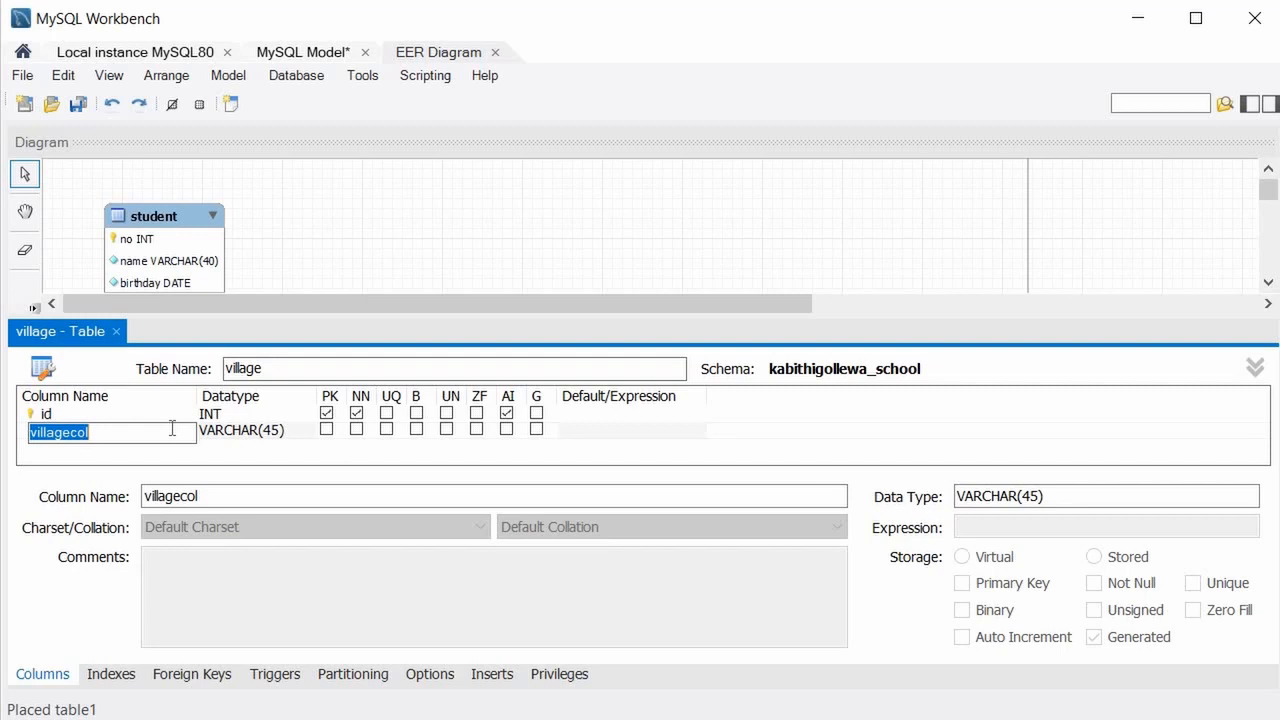
{"action": "type", "text": "village"}
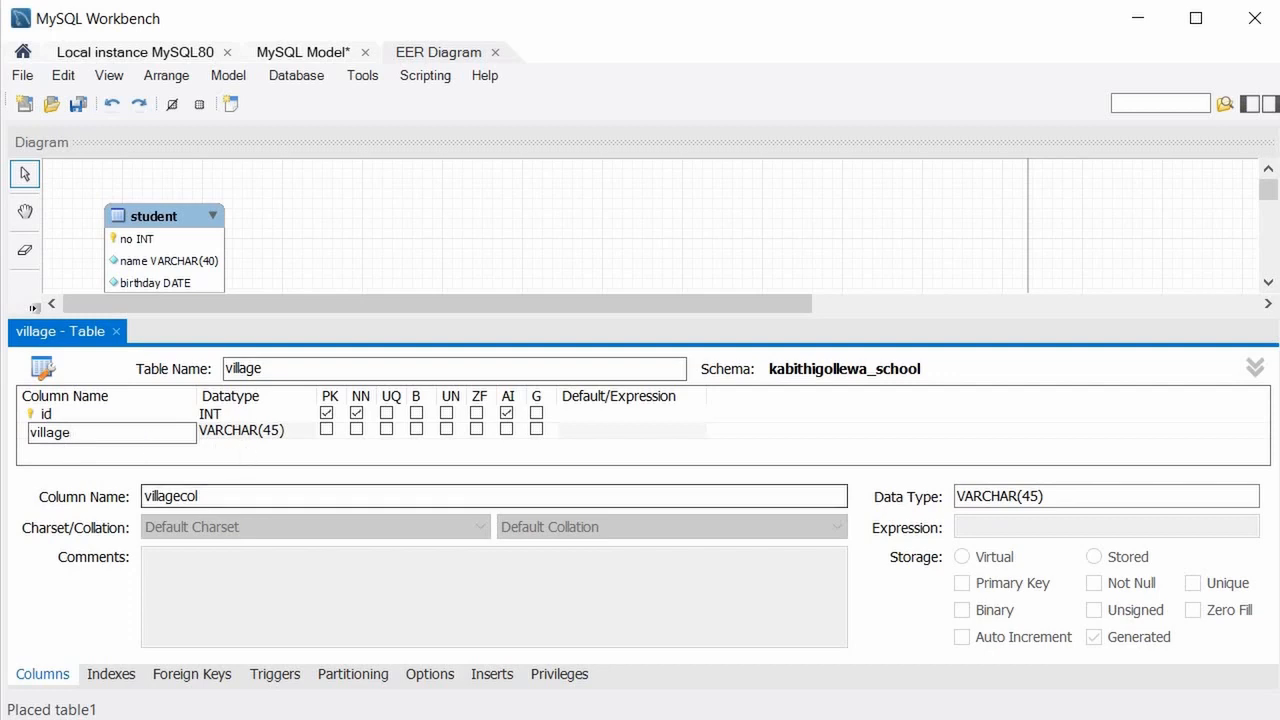
{"action": "key", "text": "alt+Tab"}
{"action": "left_click", "coordinate": [276, 428]}
{"action": "left_click", "coordinate": [276, 426]}
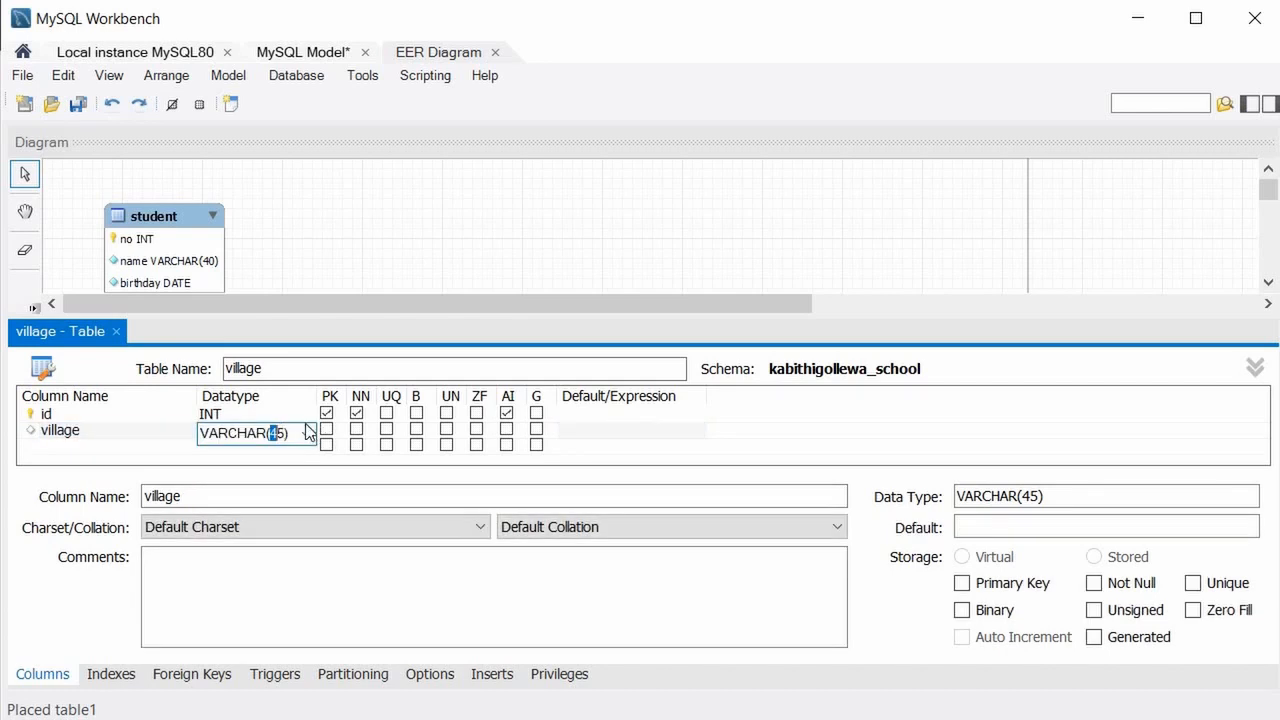
{"action": "key", "text": "shift+Right"}
{"action": "type", "text": "20"}
{"action": "key", "text": "shift+Left"}
{"action": "type", "text": "5"}
{"action": "left_click", "coordinate": [357, 429]}
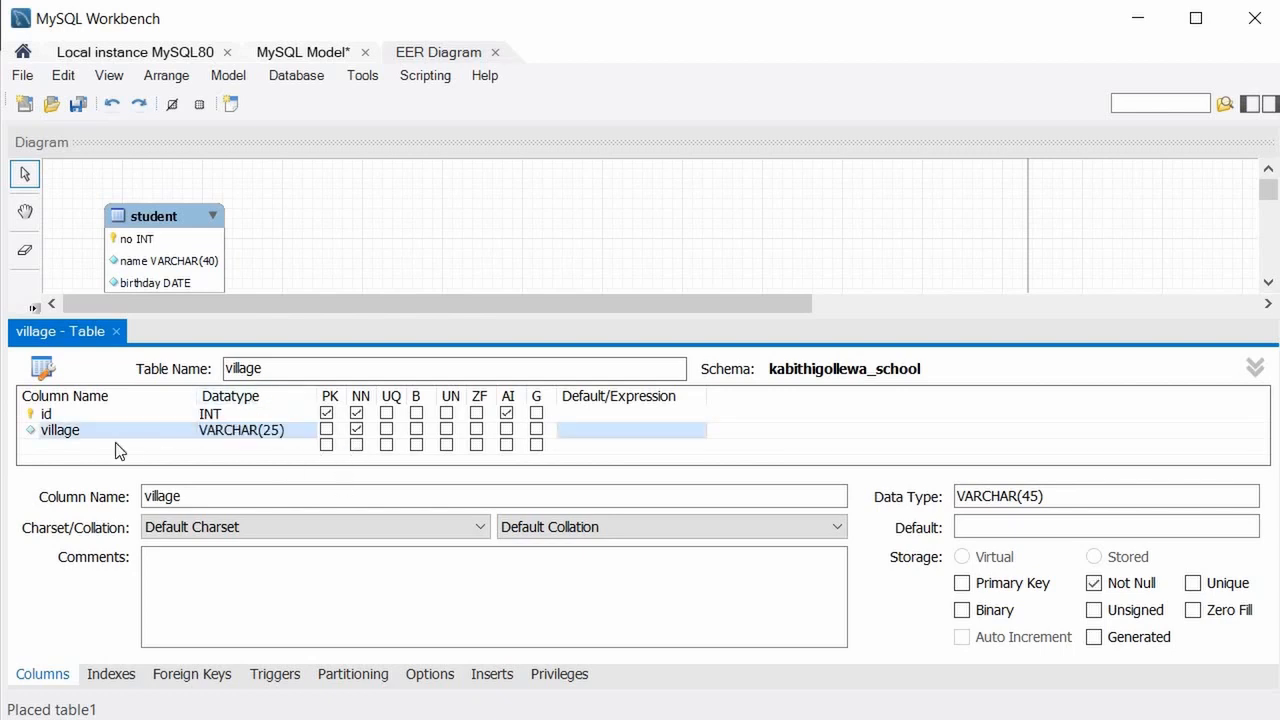
Close the village editor and move the village table beneath grade.
{"action": "left_click", "coordinate": [116, 331]}
{"action": "left_click_drag", "start_coordinate": [327, 458], "coordinate": [149, 493]}
{"action": "left_click", "coordinate": [72, 410]}
{"action": "left_click", "coordinate": [25, 390]}
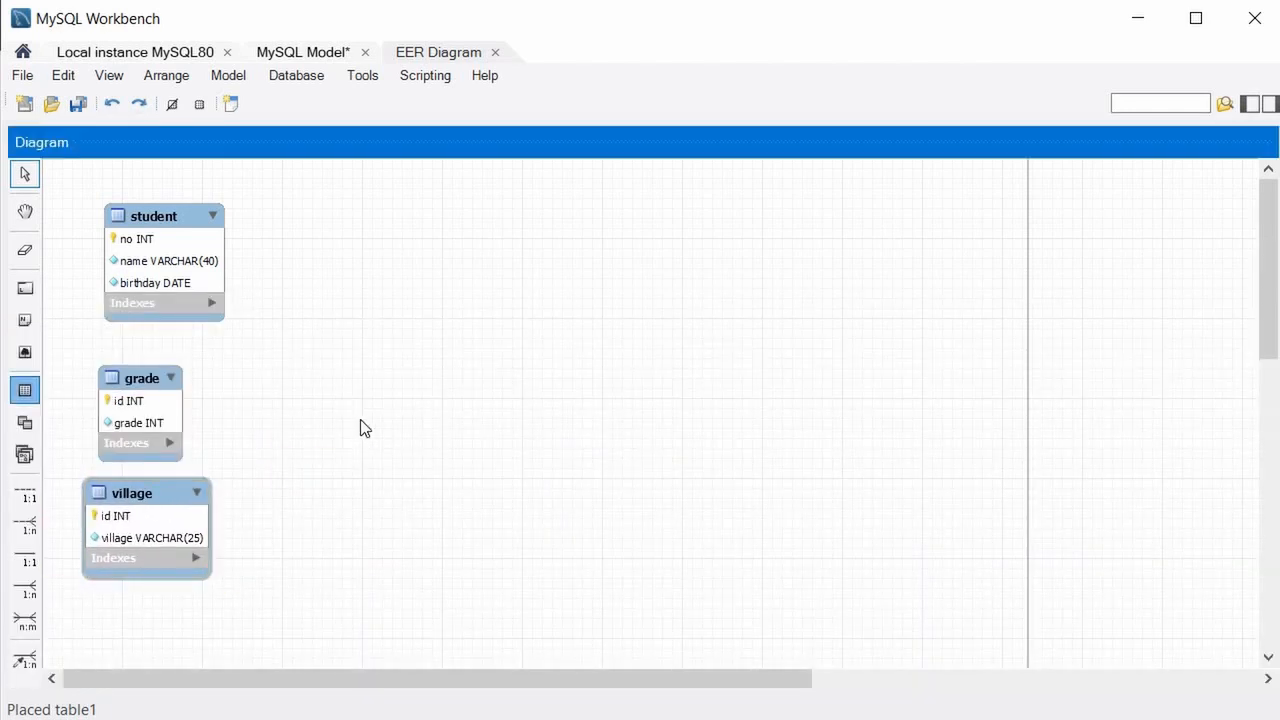
Place a new transport table with an auto-incrementing id column.
{"action": "left_click", "coordinate": [360, 421]}
{"action": "right_click", "coordinate": [405, 421]}
{"action": "left_click", "coordinate": [481, 511]}
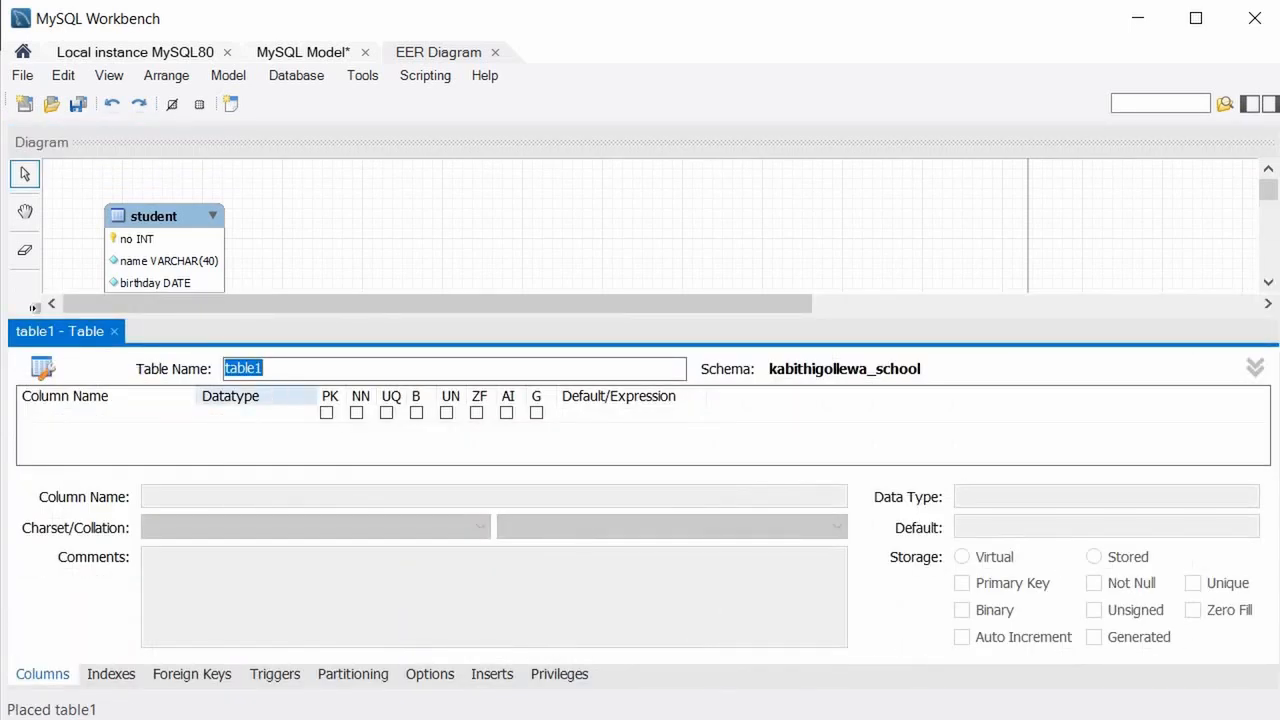
{"action": "type", "text": "transport"}
{"action": "left_click", "coordinate": [89, 417]}
{"action": "type", "text": "id"}
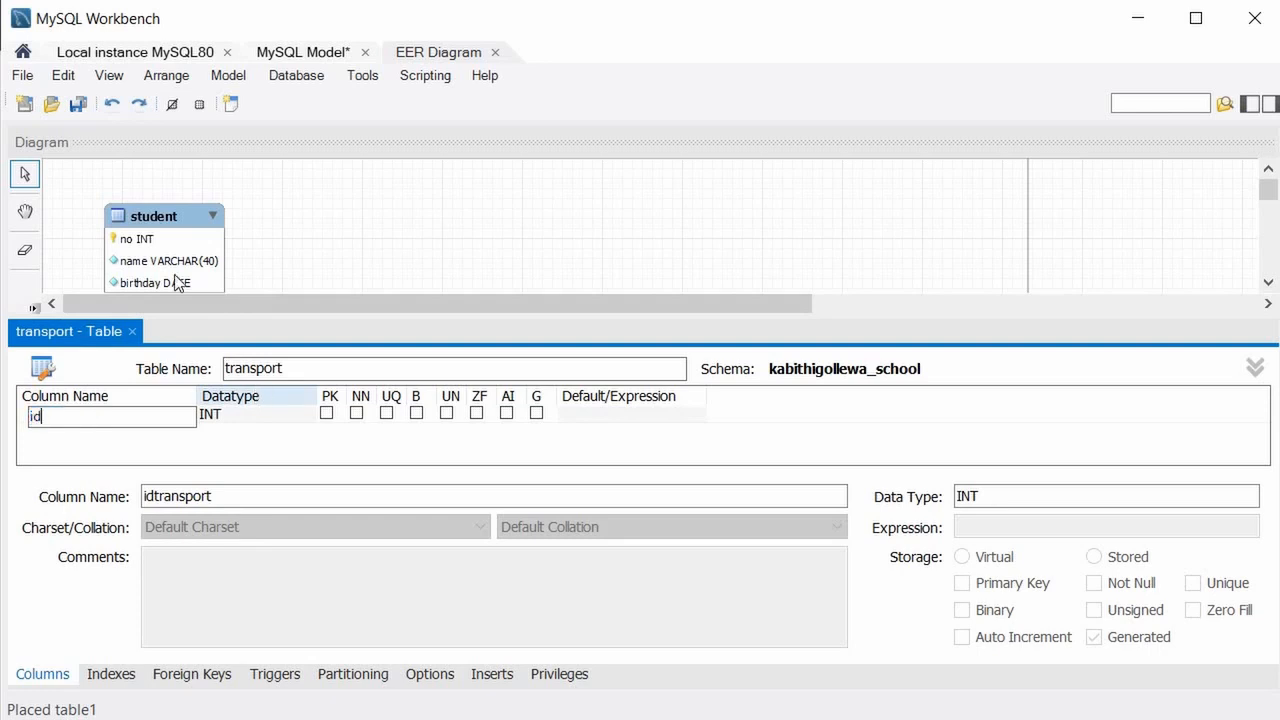
{"action": "key", "text": "Return"}
{"action": "left_click", "coordinate": [507, 413]}
Add a not-null transportation_method VARCHAR(45) column and close the table editor.
{"action": "left_click", "coordinate": [106, 432]}
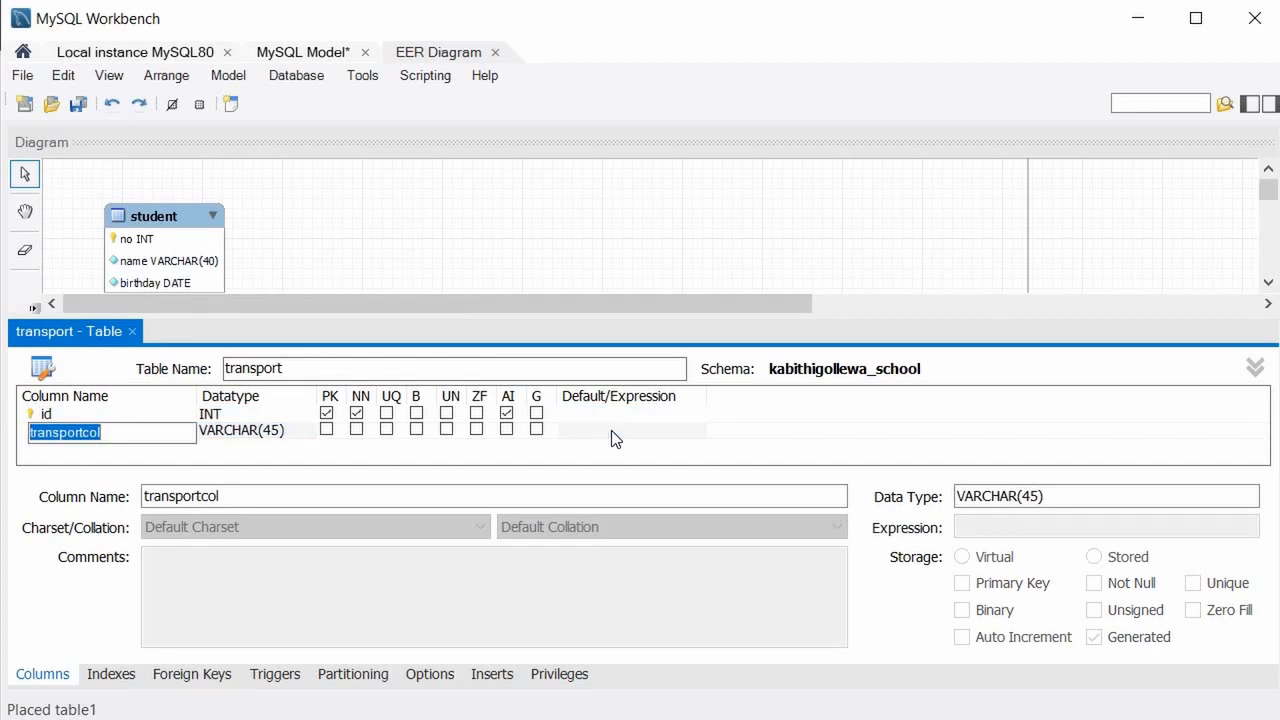
{"action": "type", "text": "tra"}
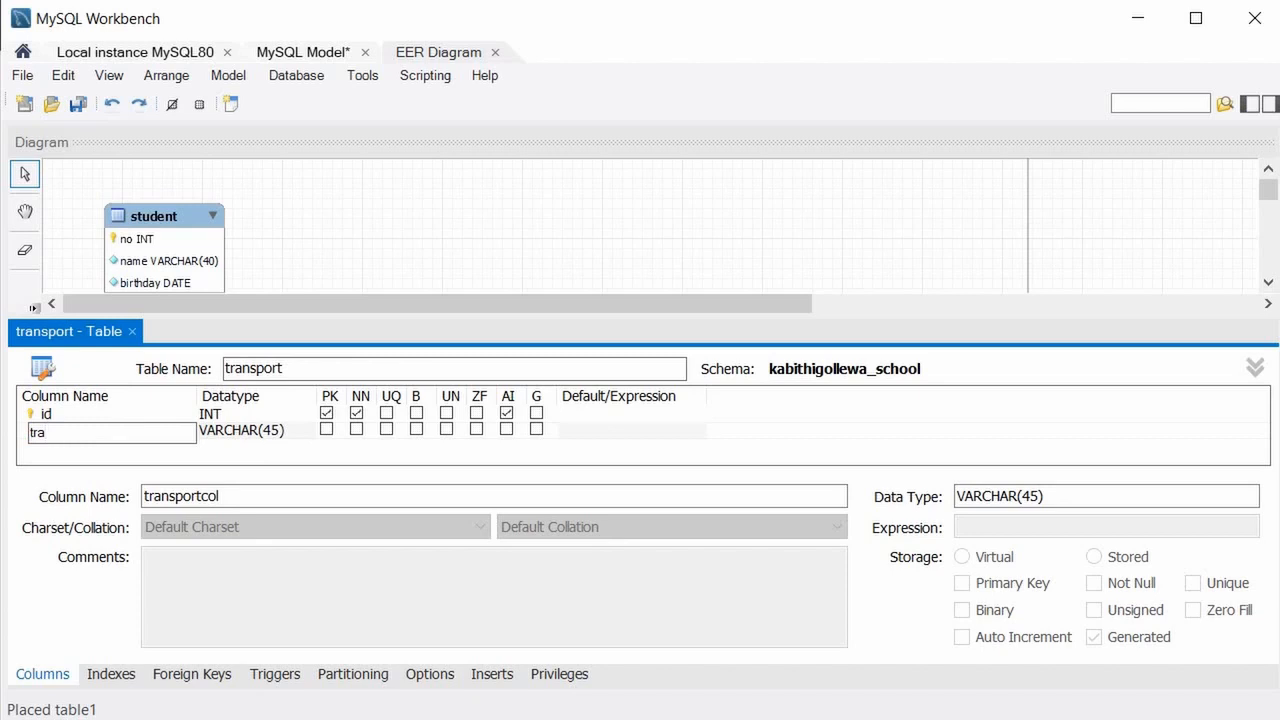
{"action": "type", "text": "nsportation_me"}
{"action": "type", "text": "thod"}
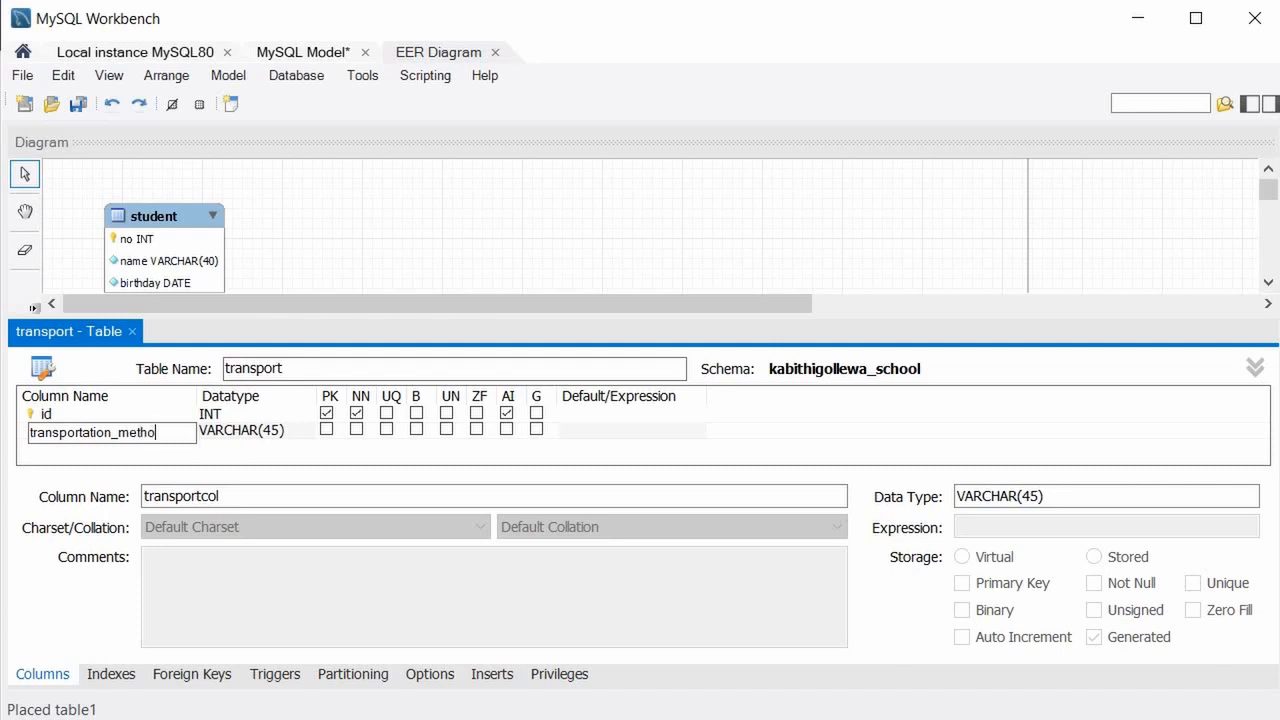
{"action": "left_click", "coordinate": [356, 428]}
{"action": "left_click", "coordinate": [131, 331]}
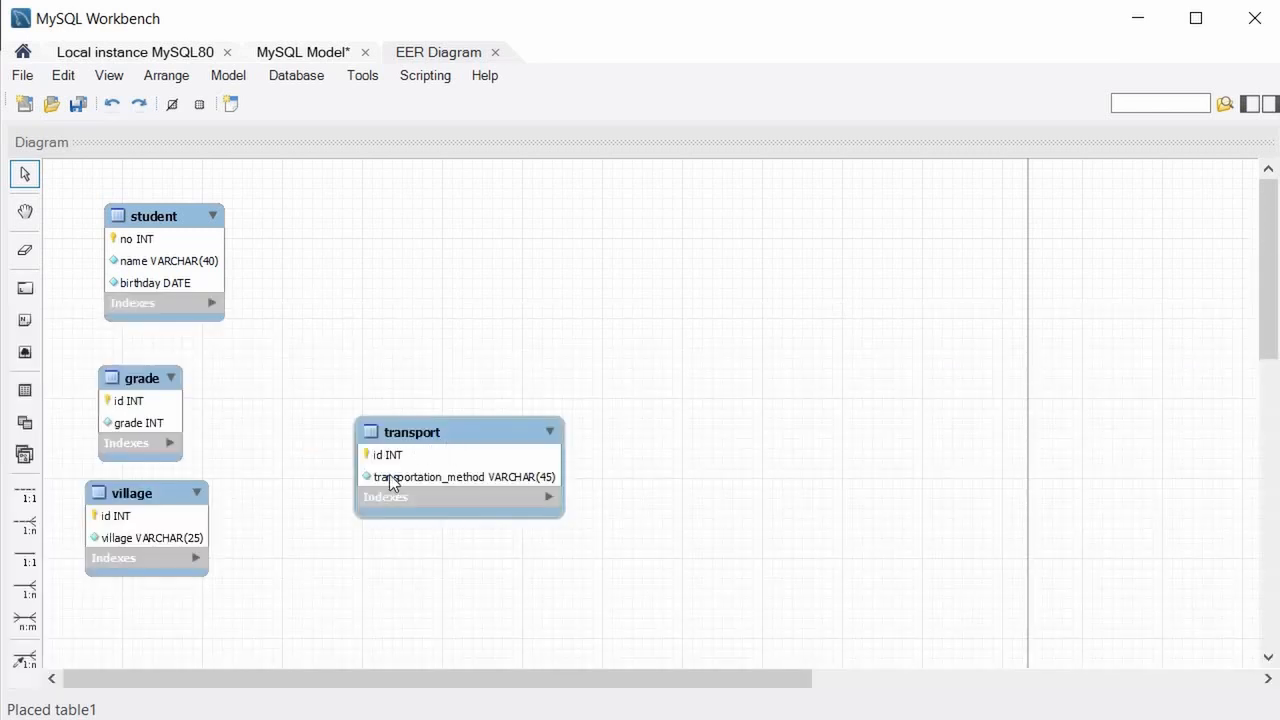
Shift transport down-left, grade up-right, and nudge village into place on the canvas.
{"action": "left_click_drag", "start_coordinate": [391, 483], "coordinate": [326, 525]}
{"action": "left_click_drag", "start_coordinate": [148, 386], "coordinate": [397, 317]}
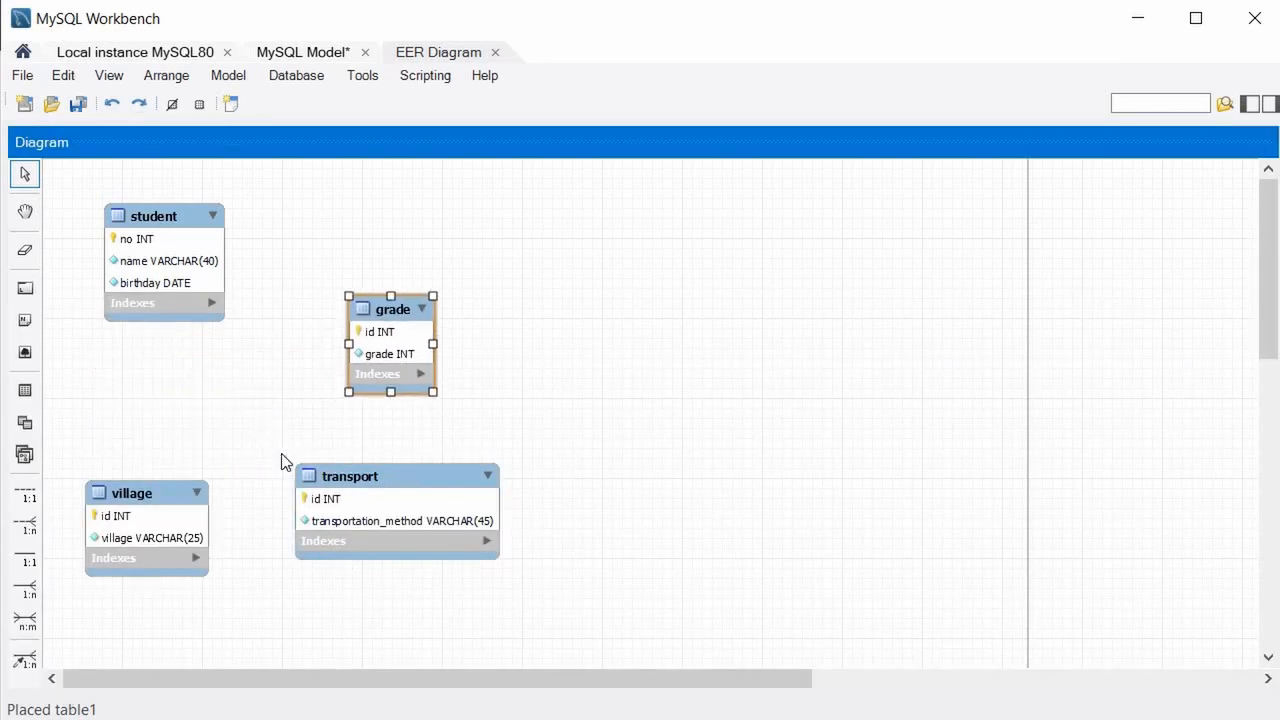
{"action": "left_click_drag", "start_coordinate": [144, 482], "coordinate": [149, 476]}
{"action": "left_click_drag", "start_coordinate": [155, 430], "coordinate": [134, 432]}
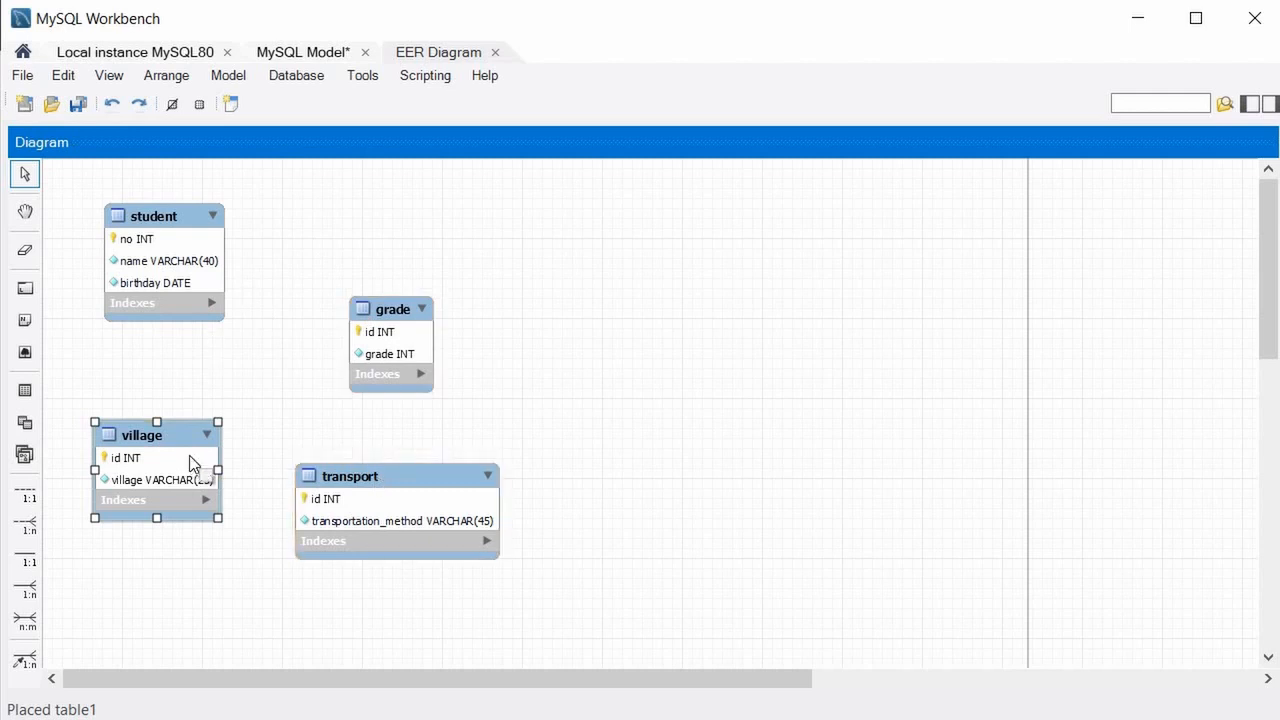
{"action": "left_click_drag", "start_coordinate": [181, 435], "coordinate": [166, 450]}
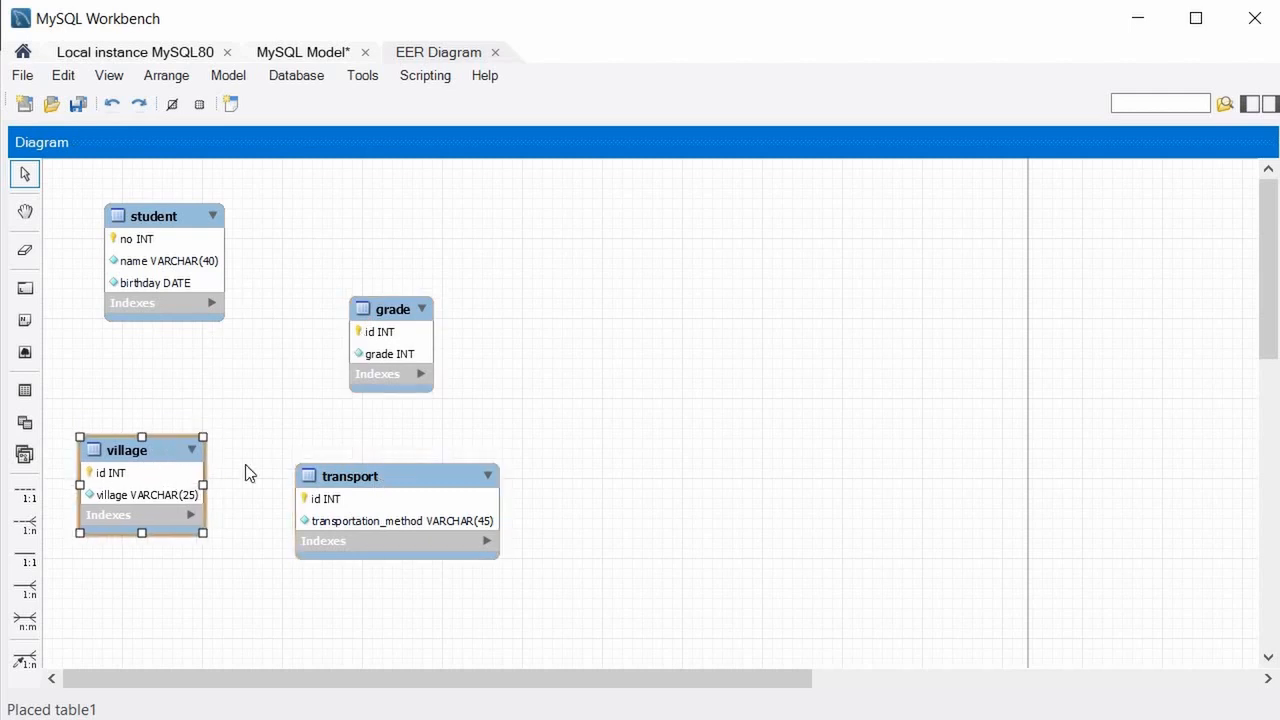
Move student to the top-left corner and set grade down beside it.
{"action": "left_click_drag", "start_coordinate": [162, 224], "coordinate": [976, 264]}
{"action": "left_click_drag", "start_coordinate": [139, 274], "coordinate": [370, 287]}
{"action": "left_click_drag", "start_coordinate": [209, 290], "coordinate": [194, 342]}
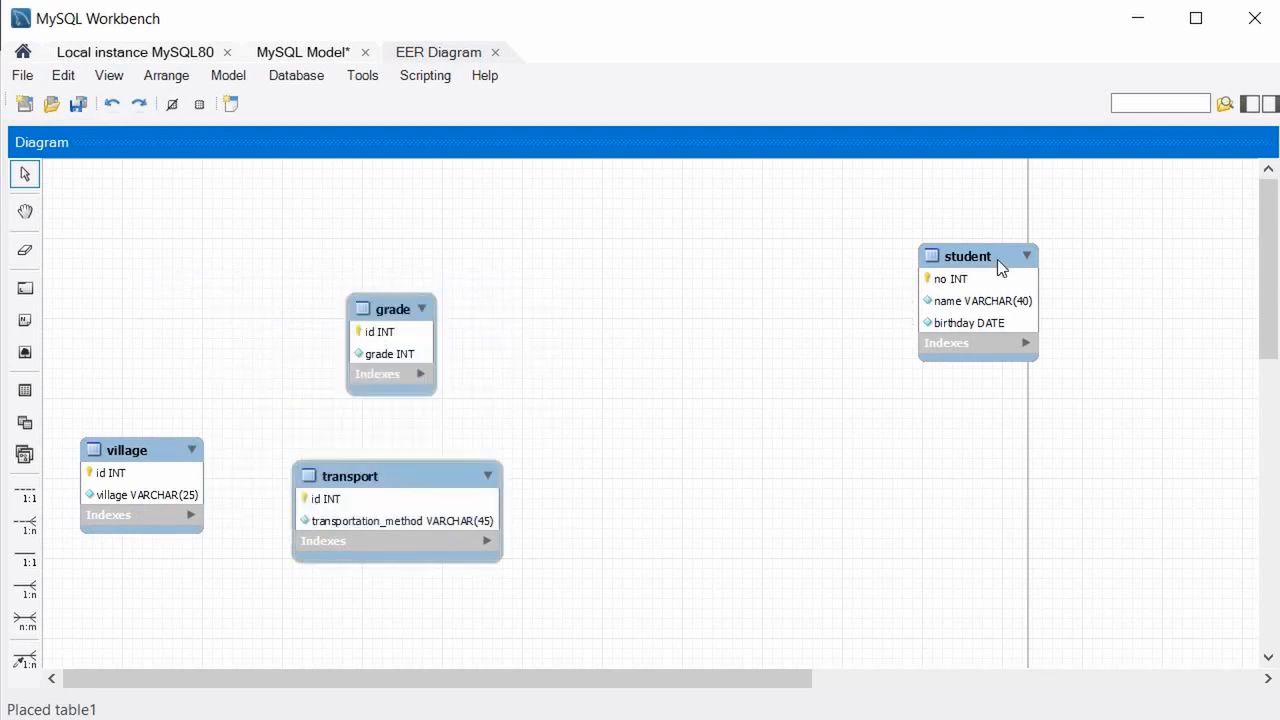
{"action": "left_click_drag", "start_coordinate": [1000, 257], "coordinate": [175, 232]}
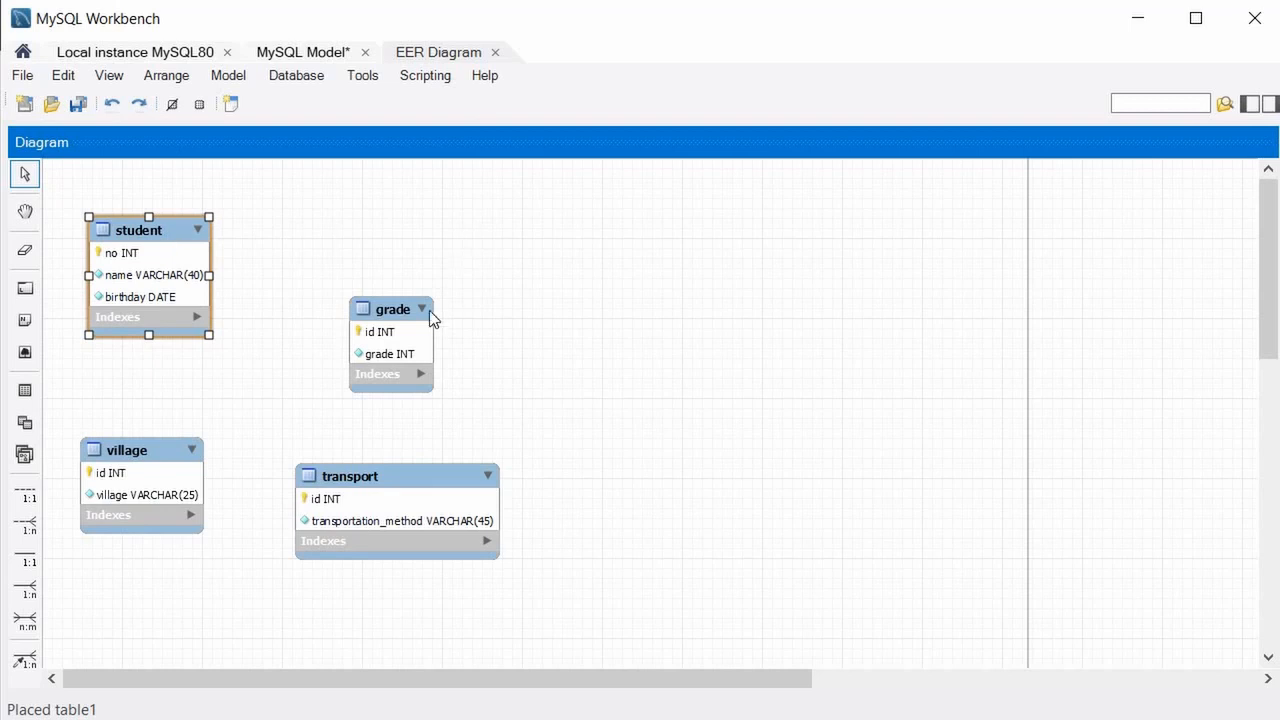
{"action": "left_click_drag", "start_coordinate": [392, 309], "coordinate": [272, 357]}
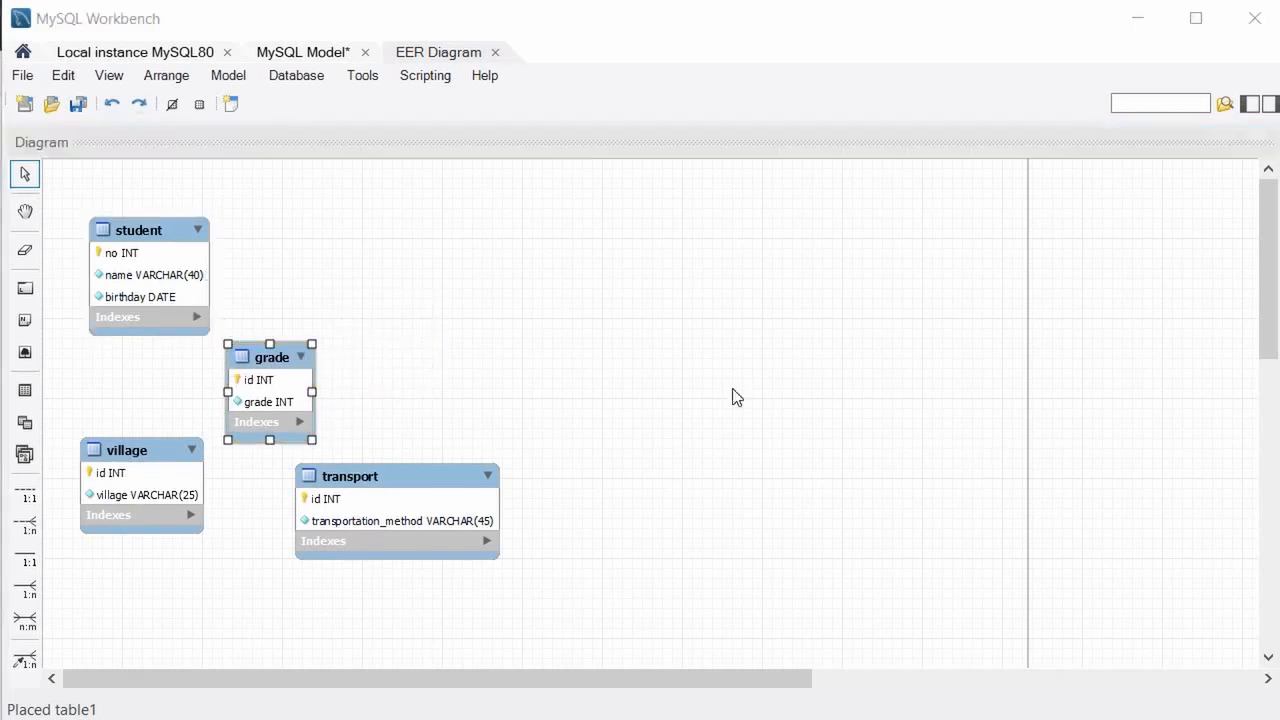
{"action": "key", "text": "alt+Tab"}
Scroll the Edge task page to check the student, Grade, Village and transport tables, then return to Workbench.
{"action": "scroll", "coordinate": [684, 390], "scroll_direction": "up", "scroll_amount": 3}
{"action": "scroll", "coordinate": [676, 283], "scroll_direction": "up", "scroll_amount": 1}
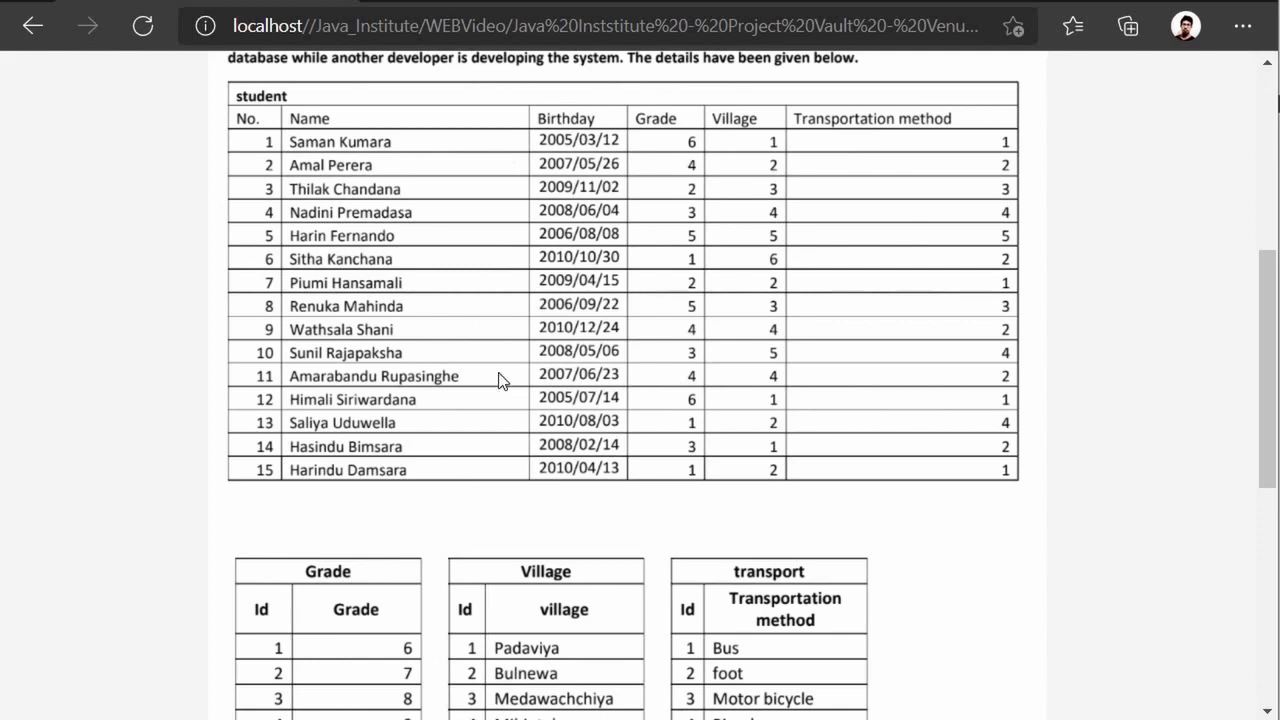
{"action": "scroll", "coordinate": [504, 357], "scroll_direction": "down", "scroll_amount": 2}
{"action": "scroll", "coordinate": [403, 123], "scroll_direction": "up", "scroll_amount": 1}
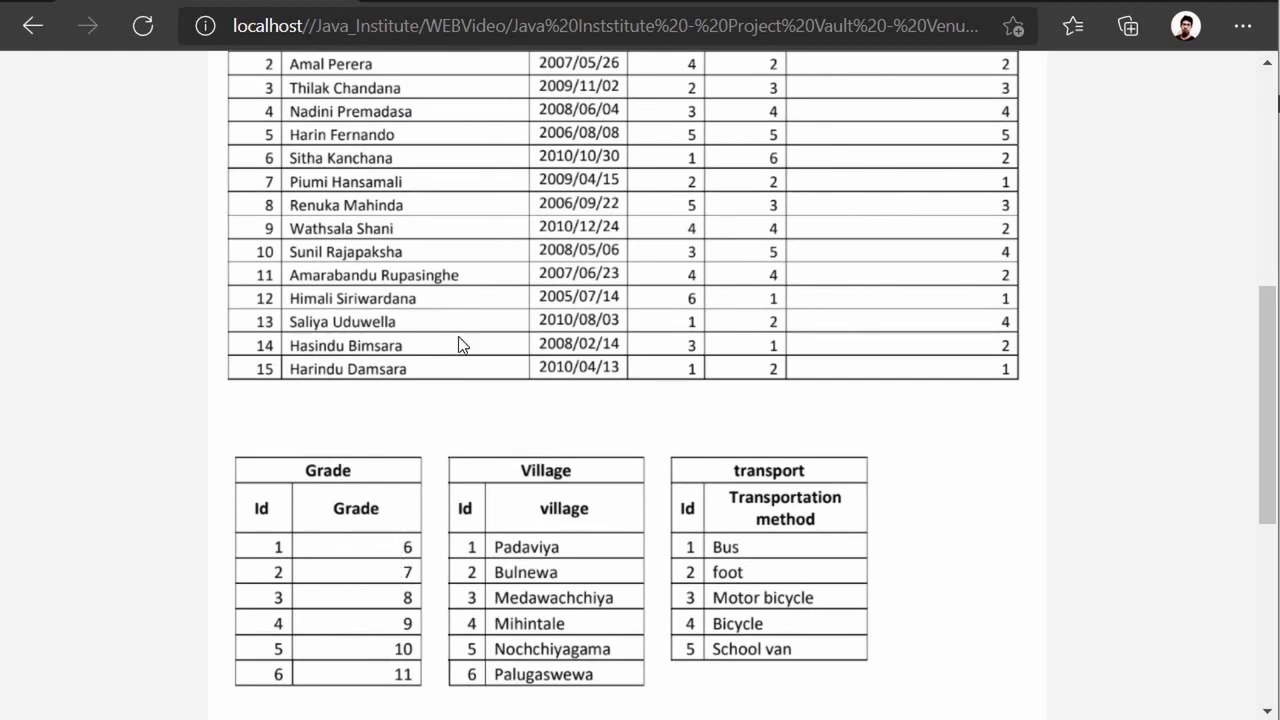
{"action": "scroll", "coordinate": [358, 426], "scroll_direction": "up", "scroll_amount": 2}
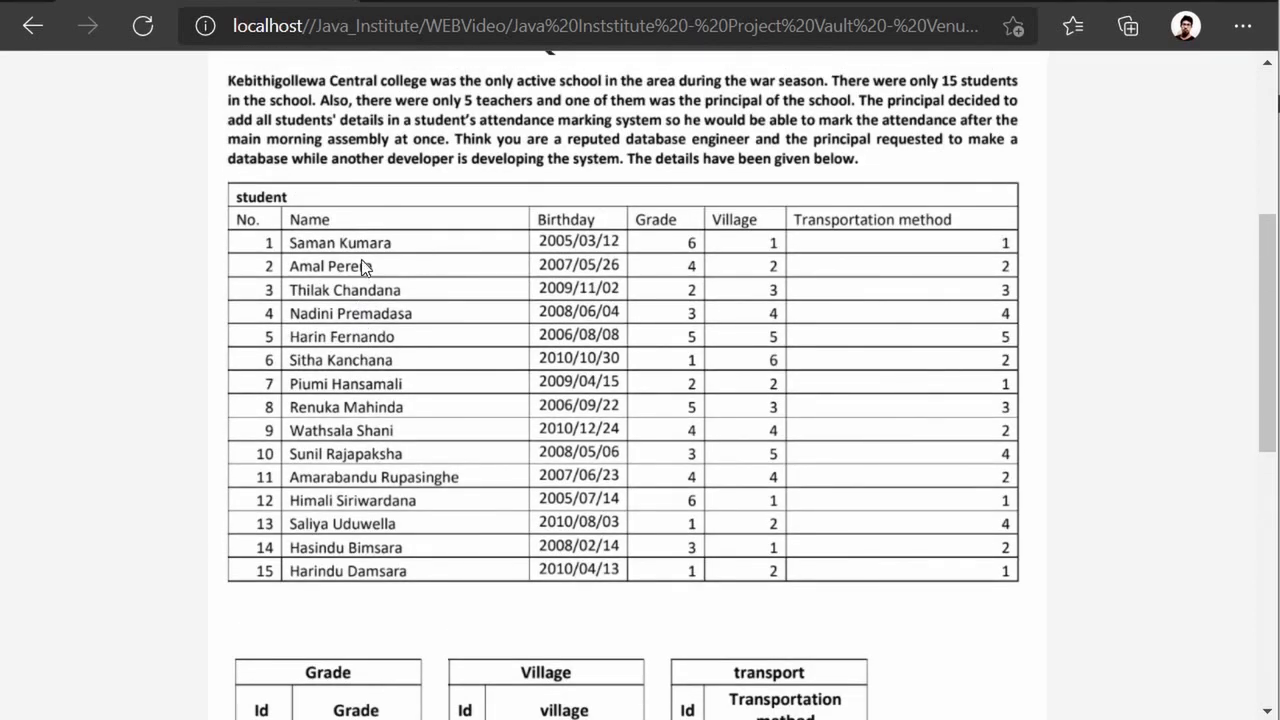
{"action": "scroll", "coordinate": [330, 495], "scroll_direction": "down", "scroll_amount": 2}
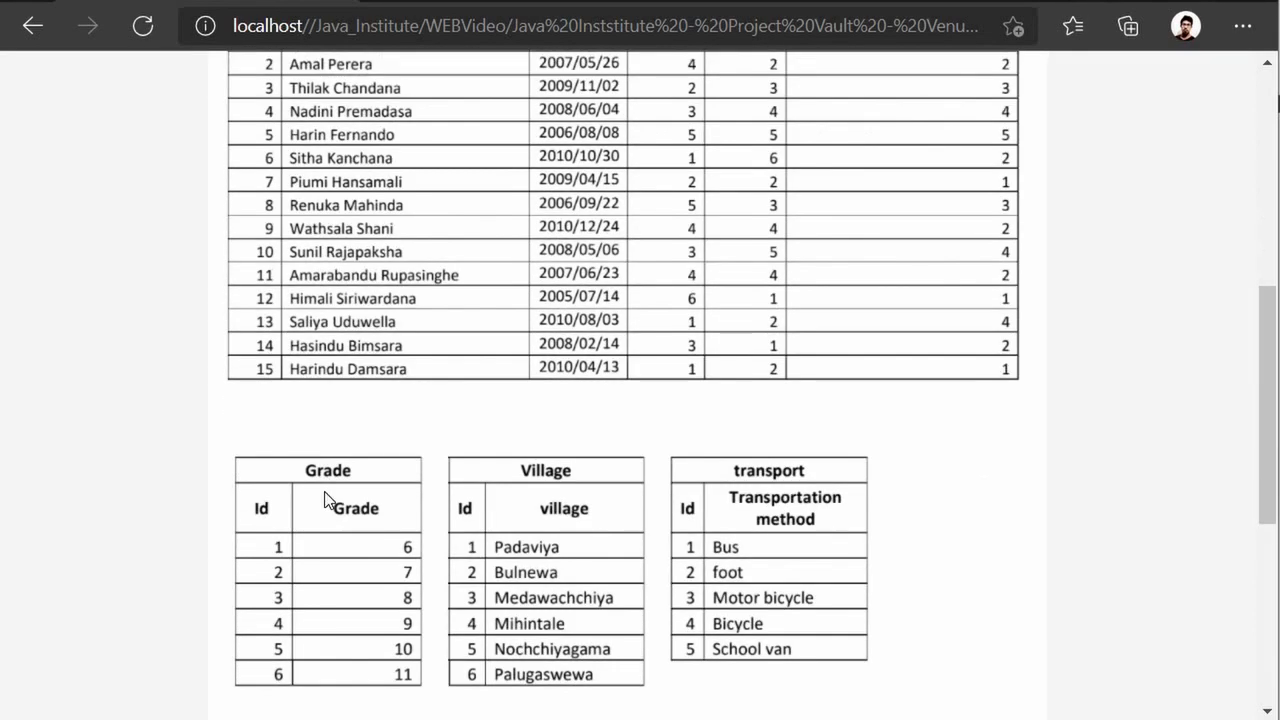
{"action": "scroll", "coordinate": [352, 478], "scroll_direction": "up", "scroll_amount": 1}
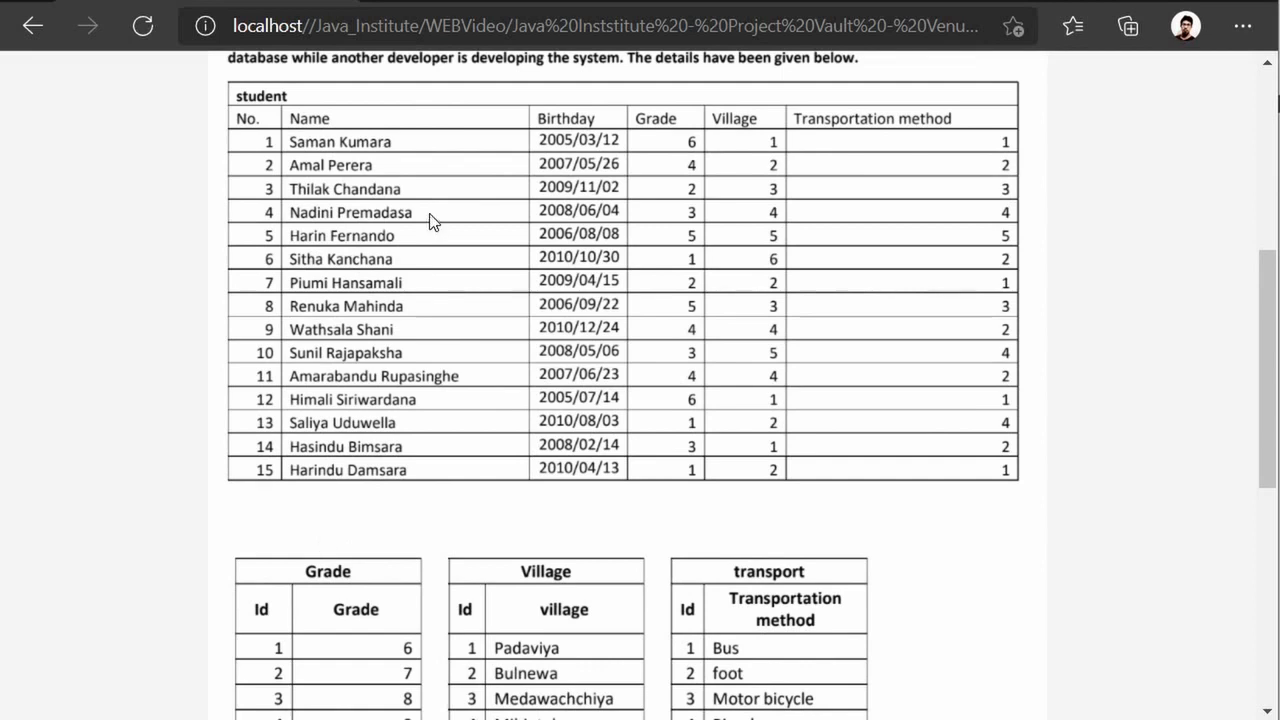
{"action": "scroll", "coordinate": [317, 662], "scroll_direction": "up", "scroll_amount": 1}
{"action": "scroll", "coordinate": [317, 662], "scroll_direction": "down", "scroll_amount": 2}
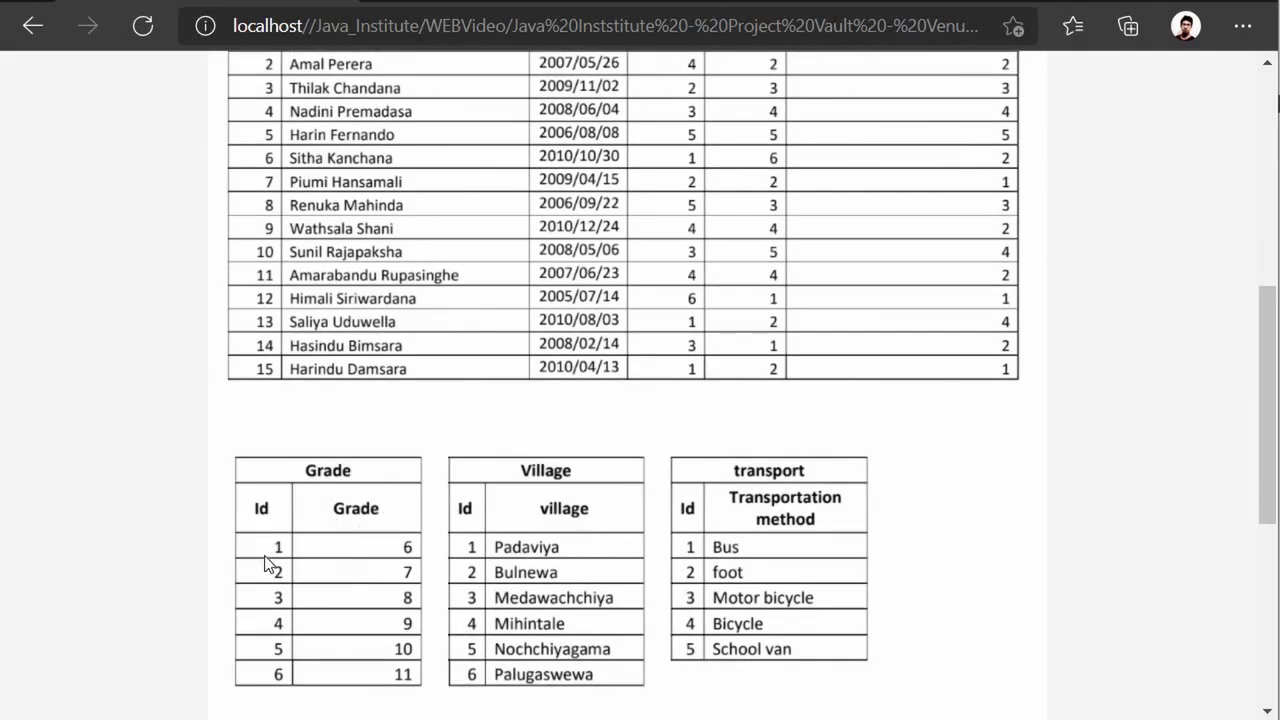
{"action": "key", "text": "alt+Tab"}
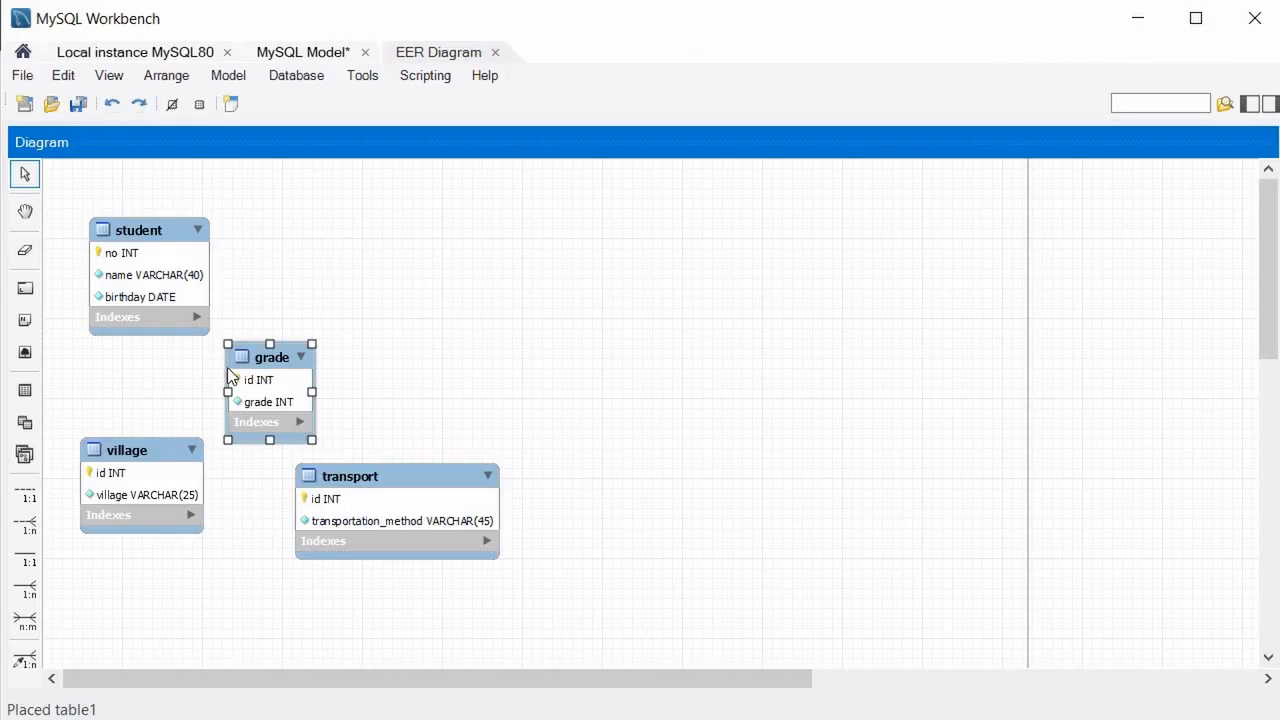
Try the relationship tools on the student table, then cut and re-paste the grade table.
{"action": "left_click", "coordinate": [20, 535]}
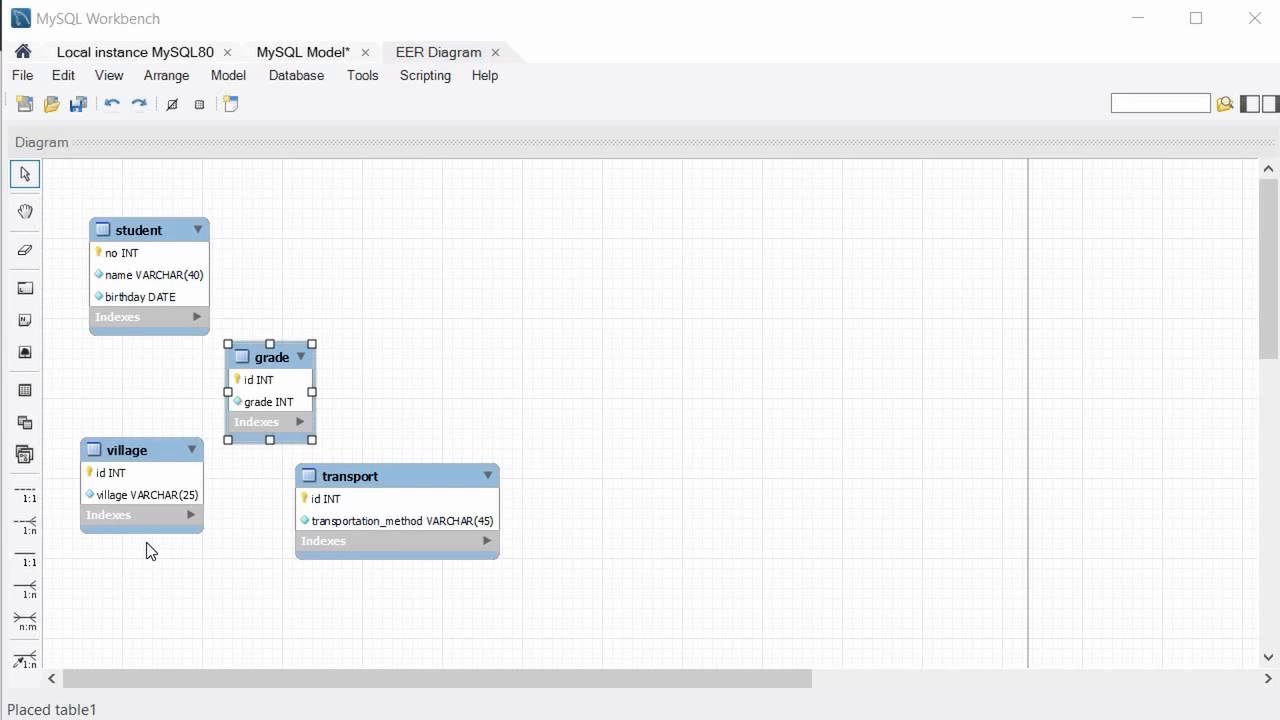
{"action": "left_click", "coordinate": [30, 553]}
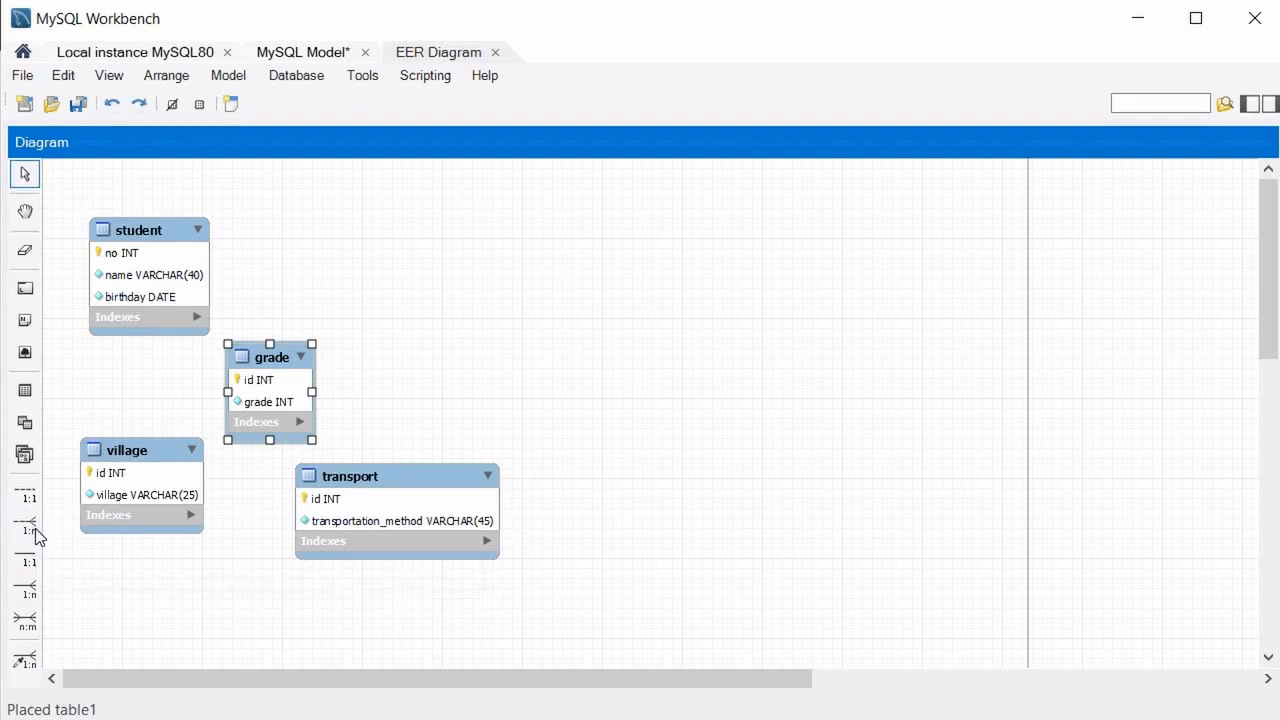
{"action": "left_click", "coordinate": [35, 532]}
{"action": "left_click", "coordinate": [27, 528]}
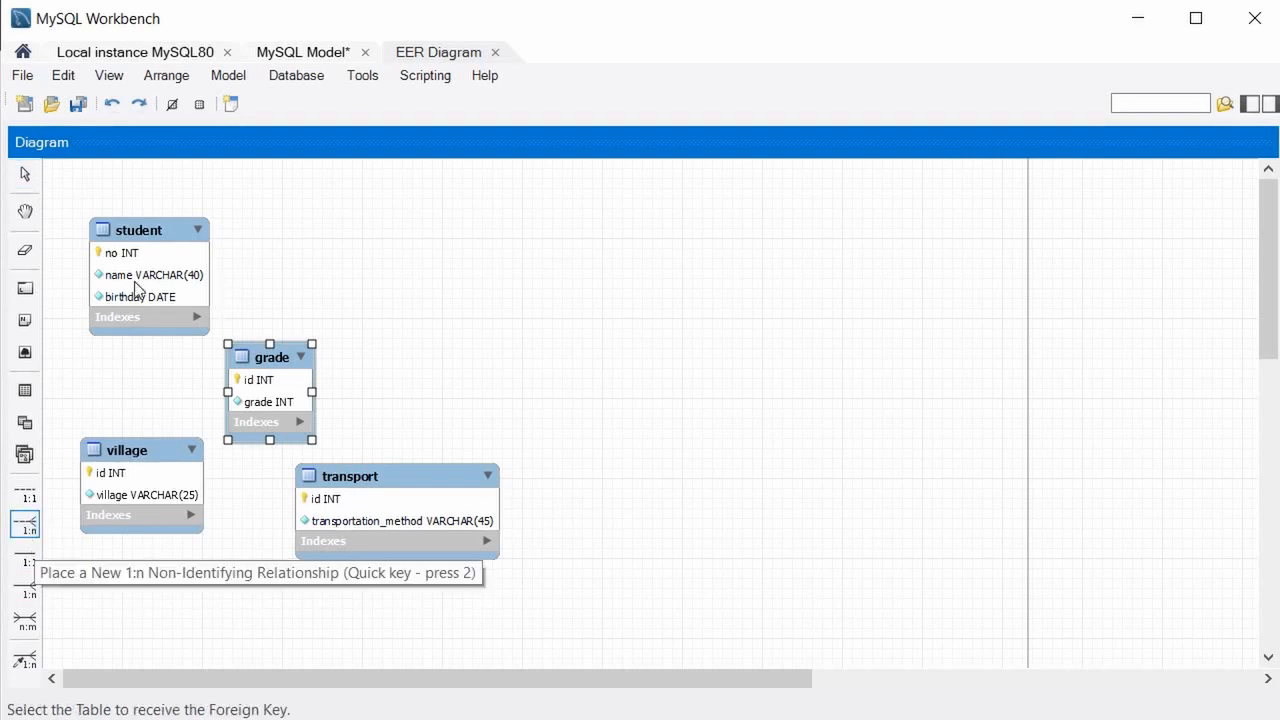
{"action": "left_click", "coordinate": [131, 226]}
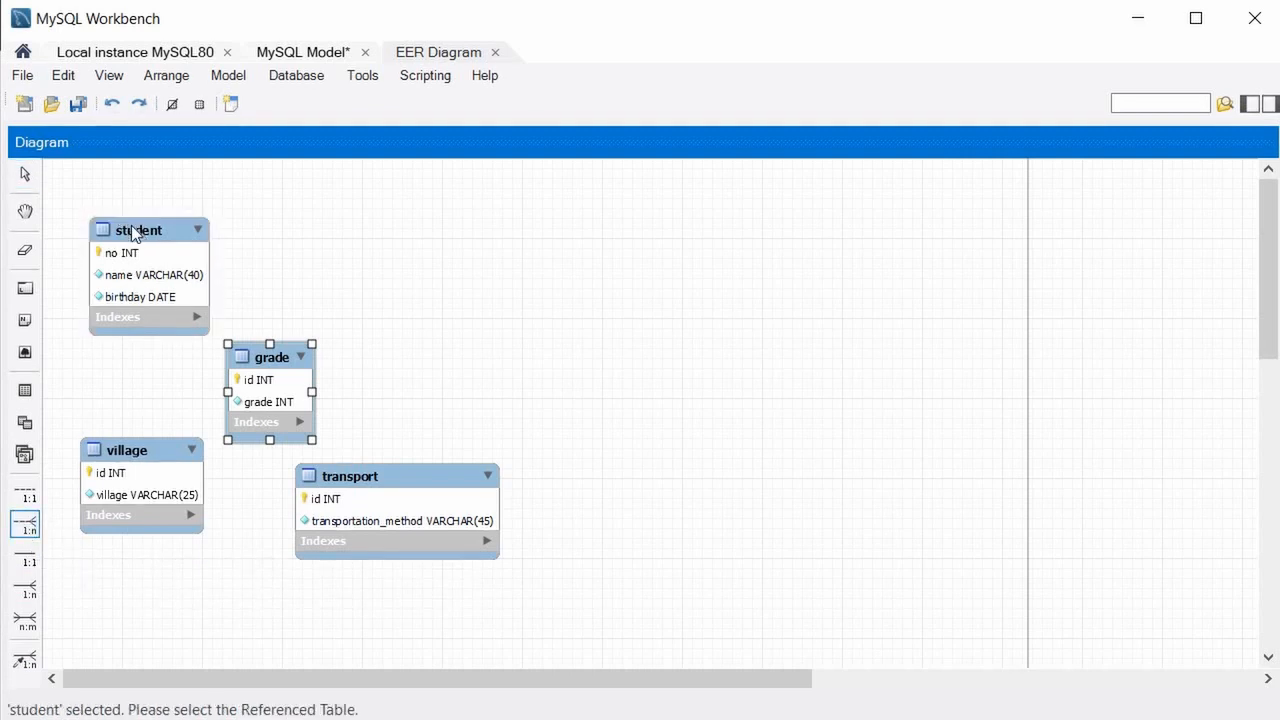
{"action": "left_click", "coordinate": [132, 229]}
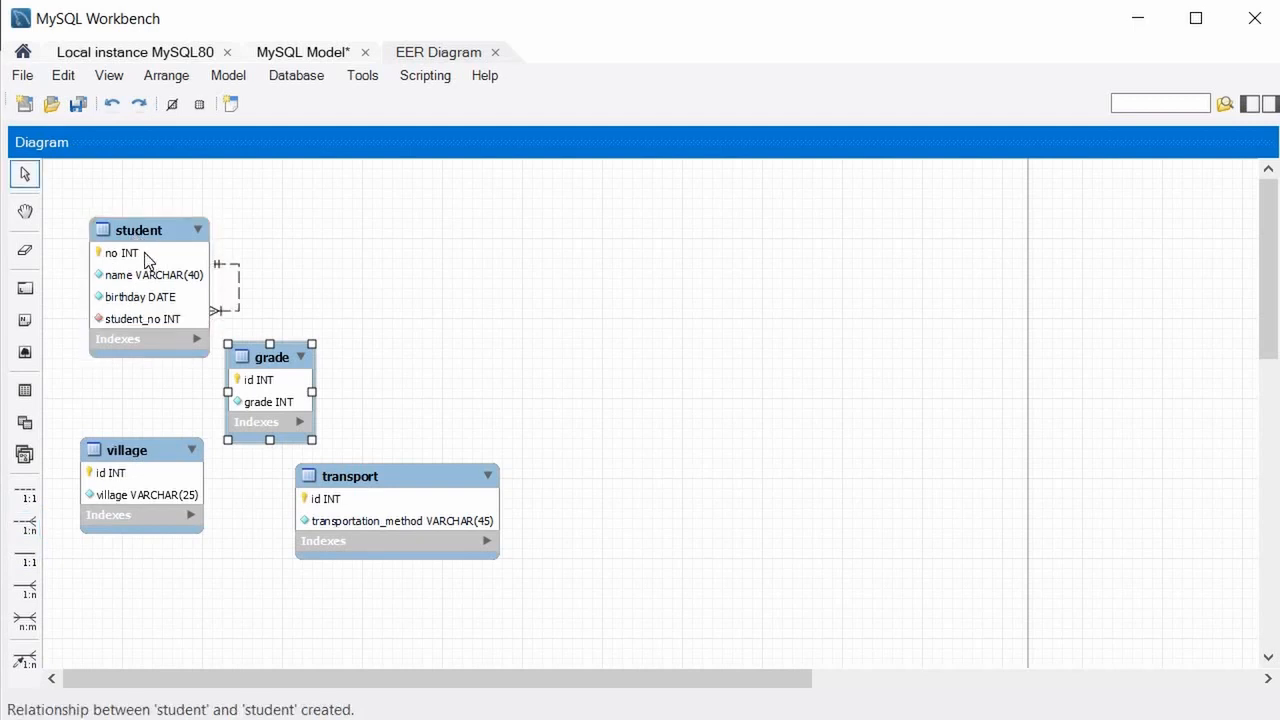
{"action": "key", "text": "ctrl+x"}
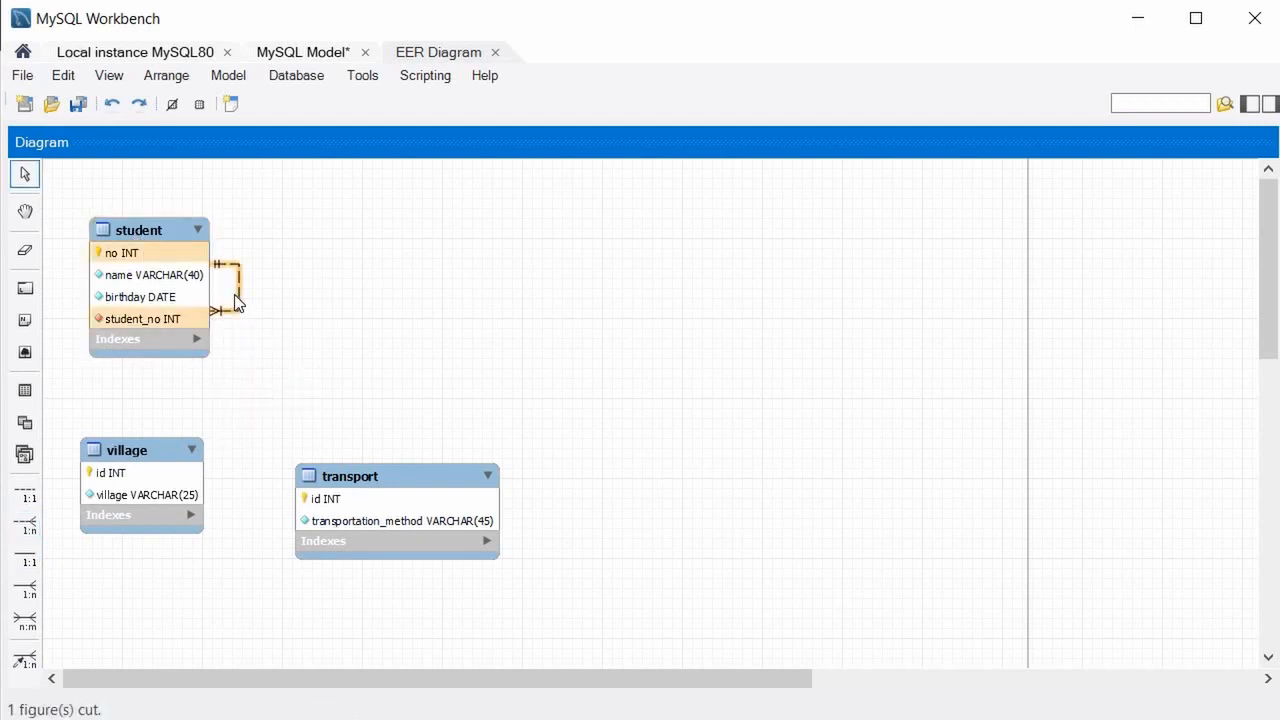
{"action": "key", "text": "ctrl+v"}
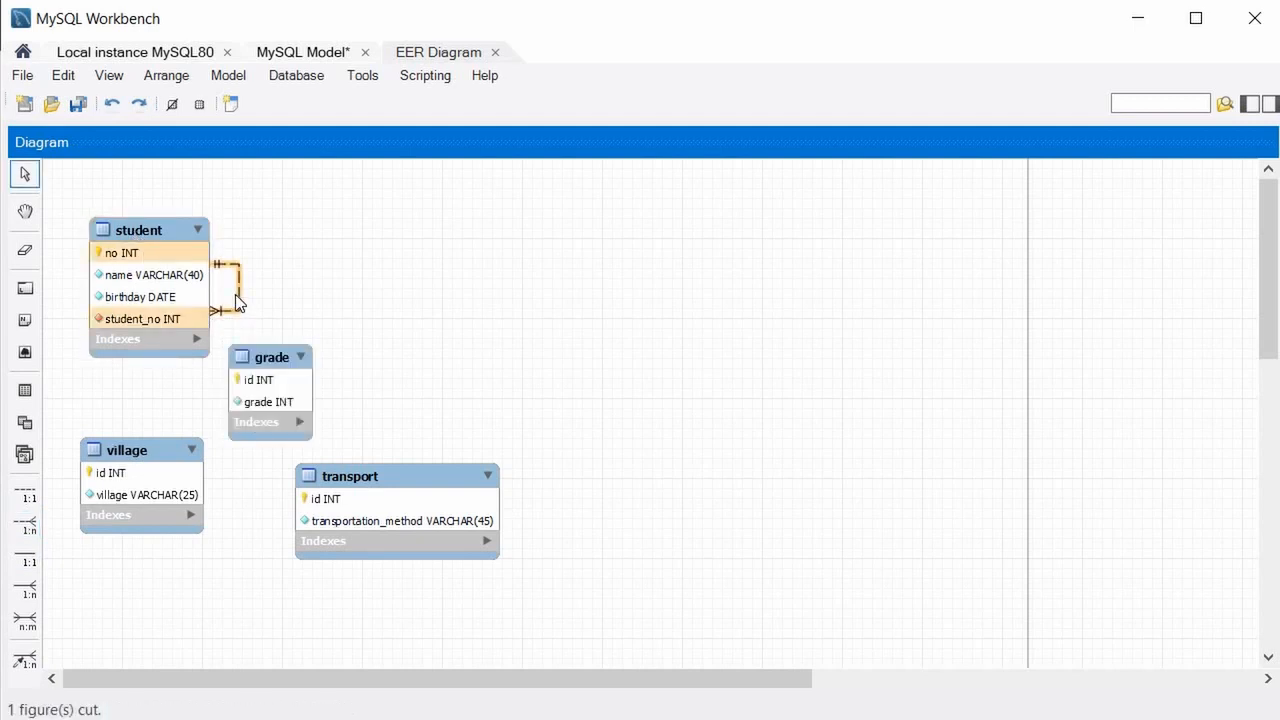
Delete the student–grade relationship with its student_no foreign key column, cancelling the pending 1:n tool.
{"action": "left_click", "coordinate": [239, 290]}
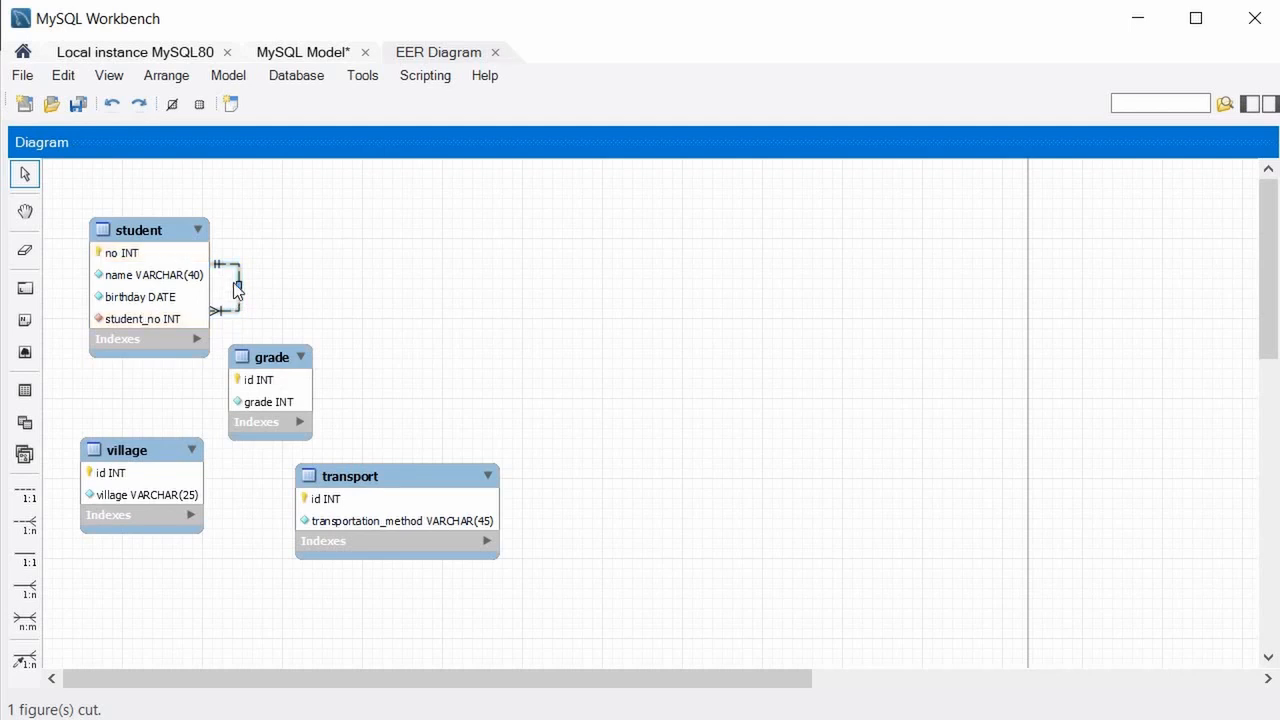
{"action": "right_click", "coordinate": [241, 284]}
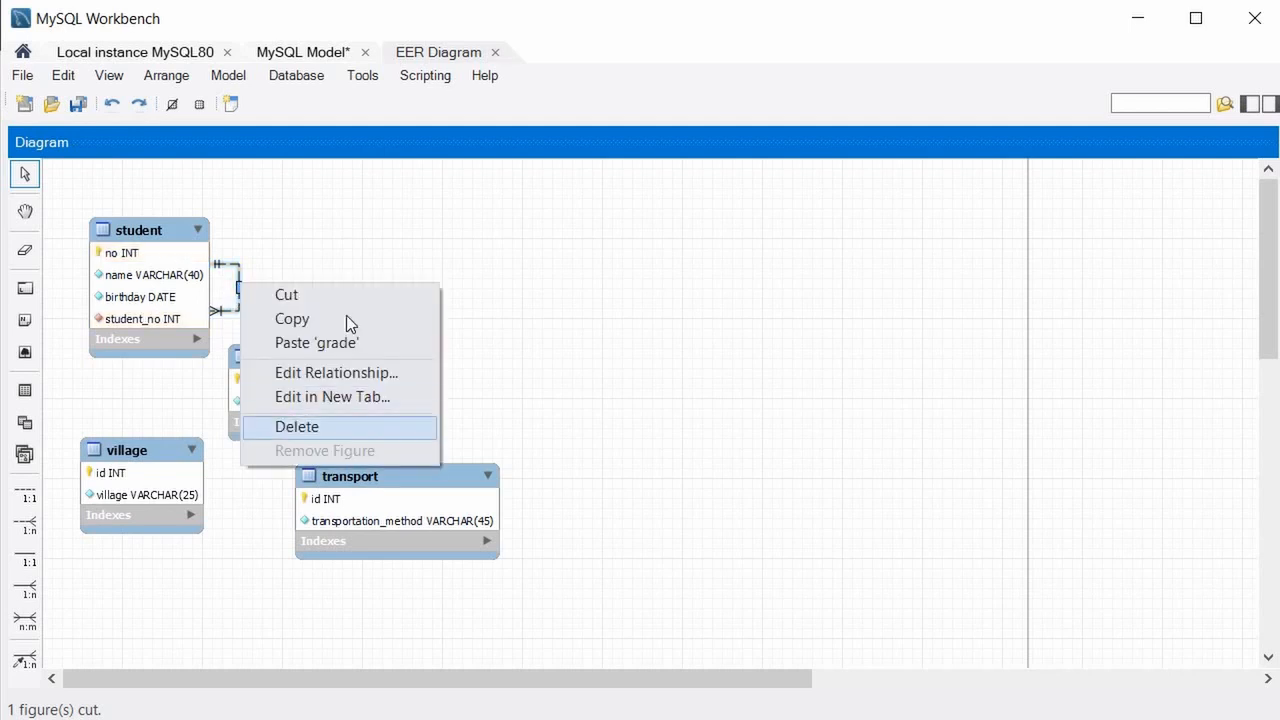
{"action": "left_click", "coordinate": [310, 424]}
{"action": "left_click", "coordinate": [581, 357]}
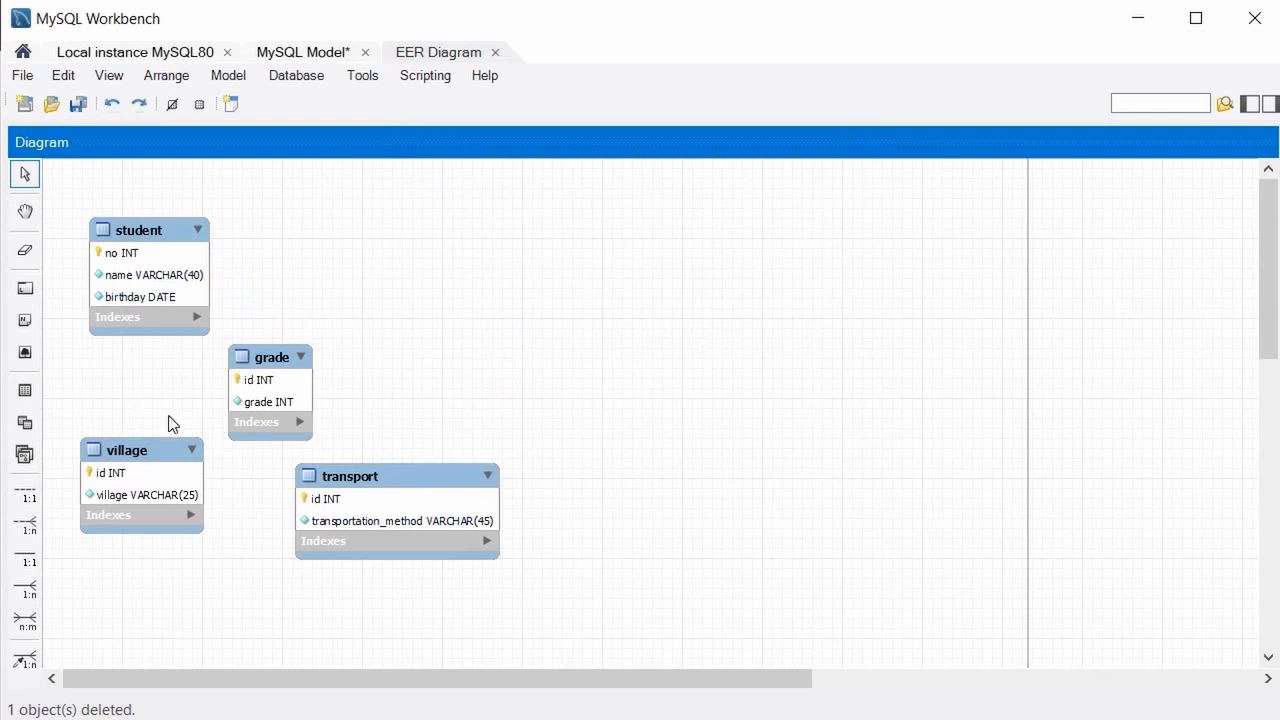
{"action": "left_click", "coordinate": [25, 522]}
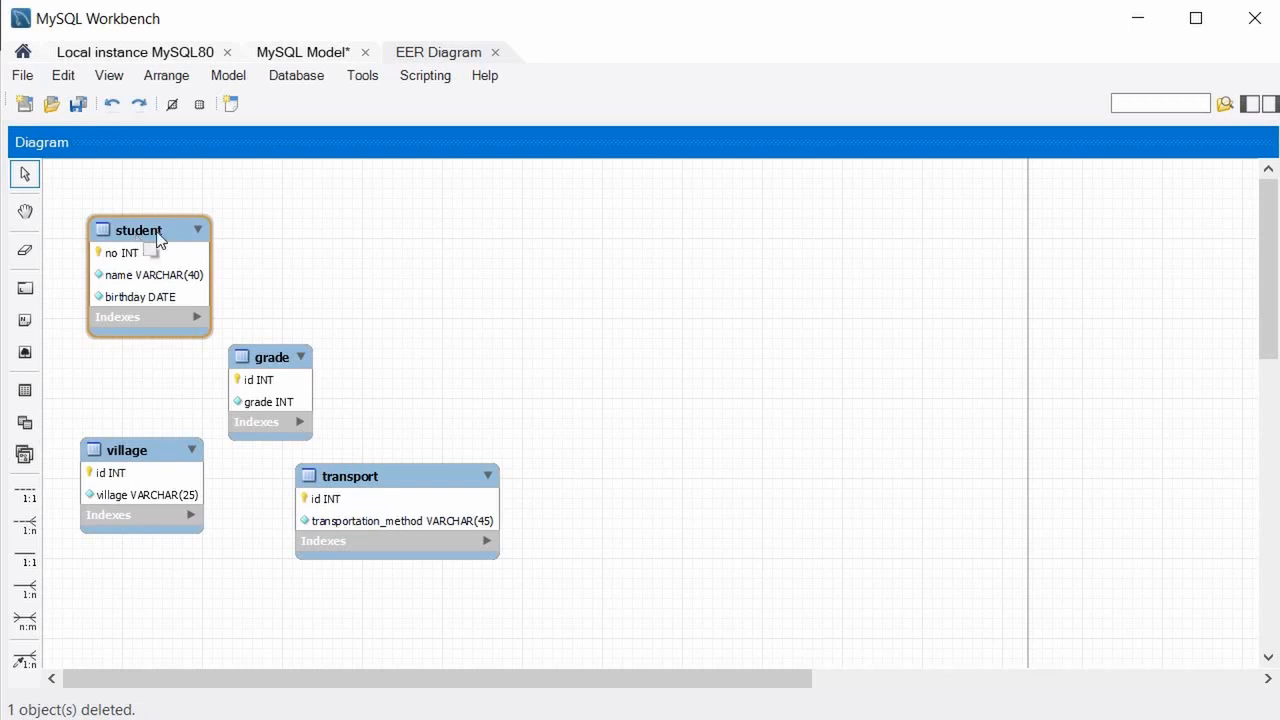
{"action": "key", "text": "Escape"}
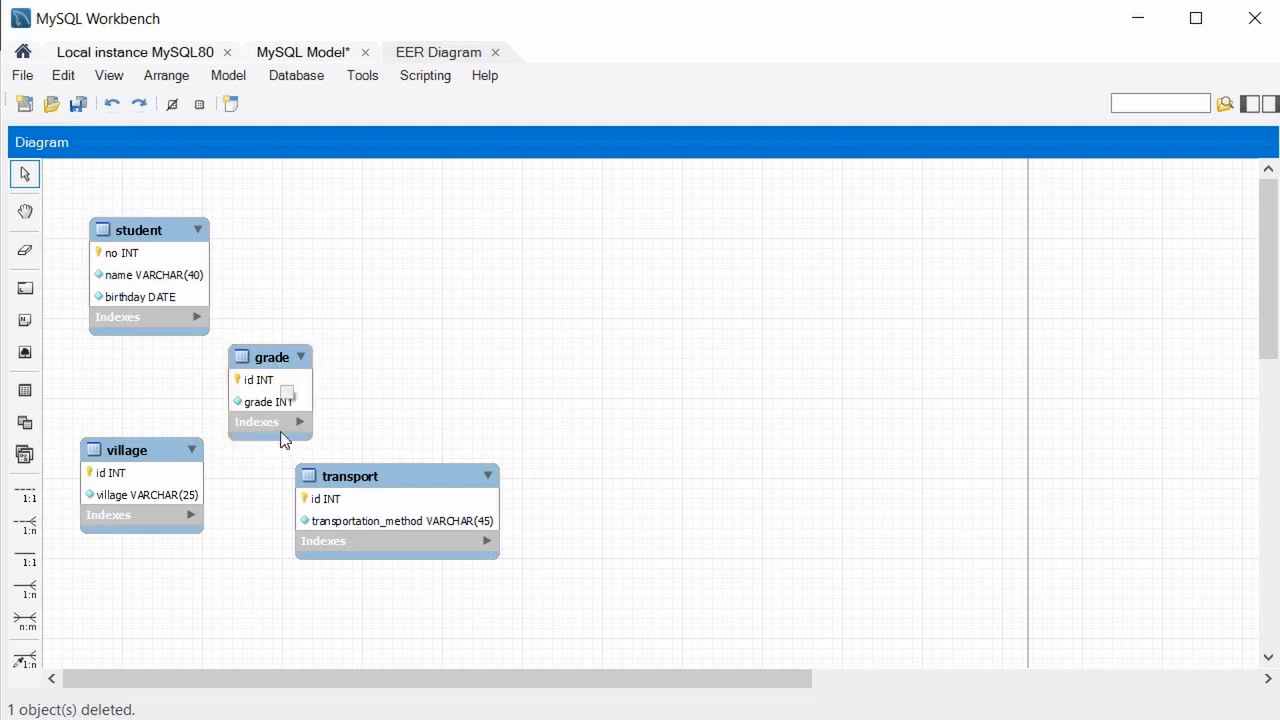
Draw a 1:n non-identifying relationship from student to grade, placing grade right of student and village lower.
{"action": "left_click", "coordinate": [27, 533]}
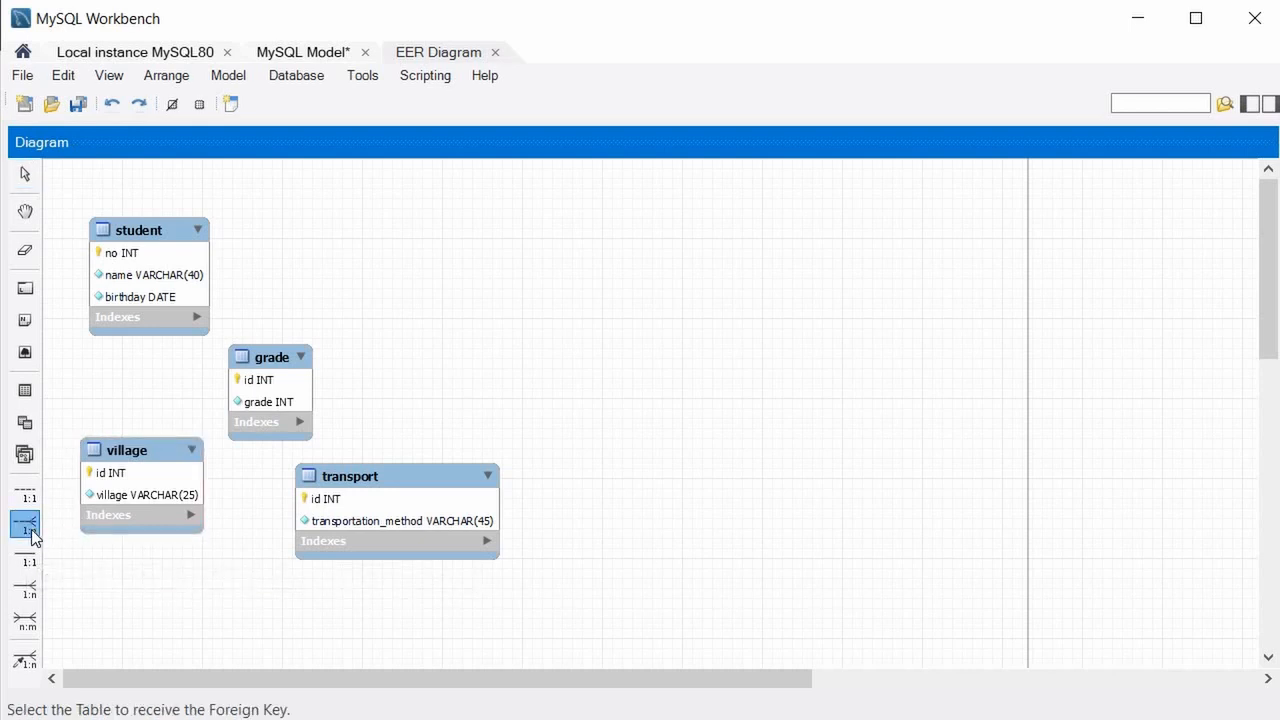
{"action": "left_click", "coordinate": [159, 231]}
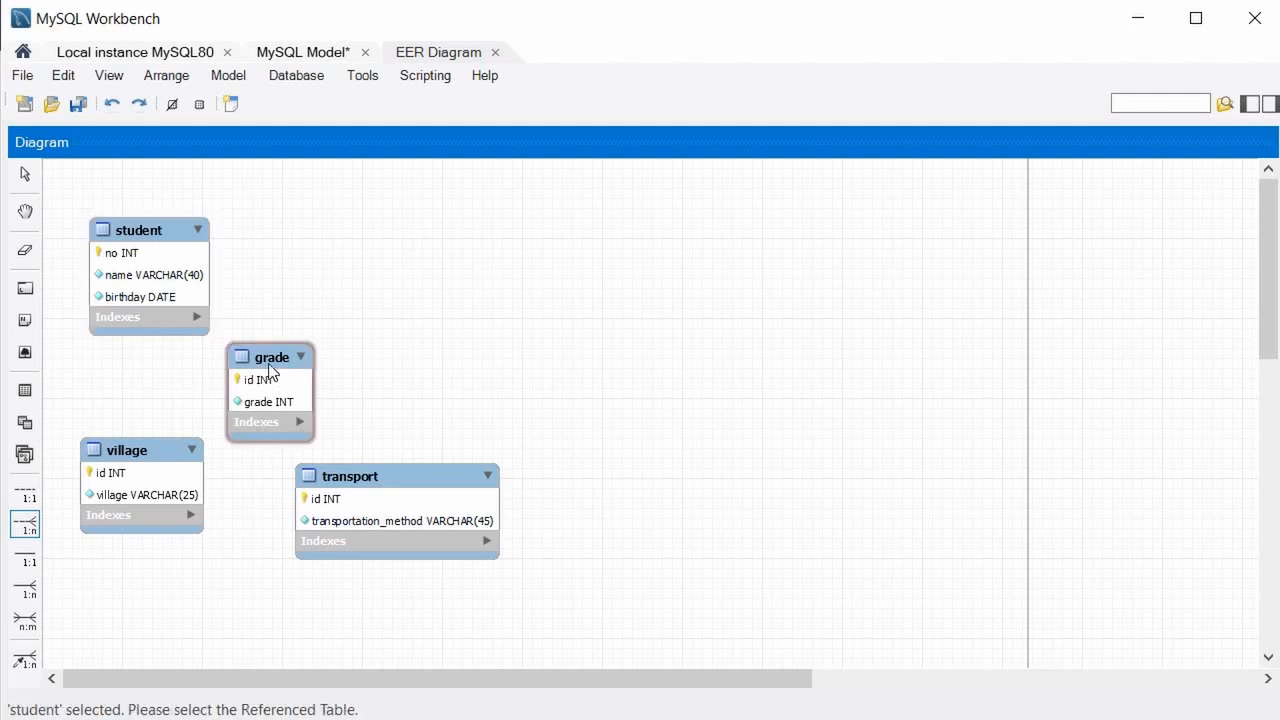
{"action": "left_click", "coordinate": [282, 435]}
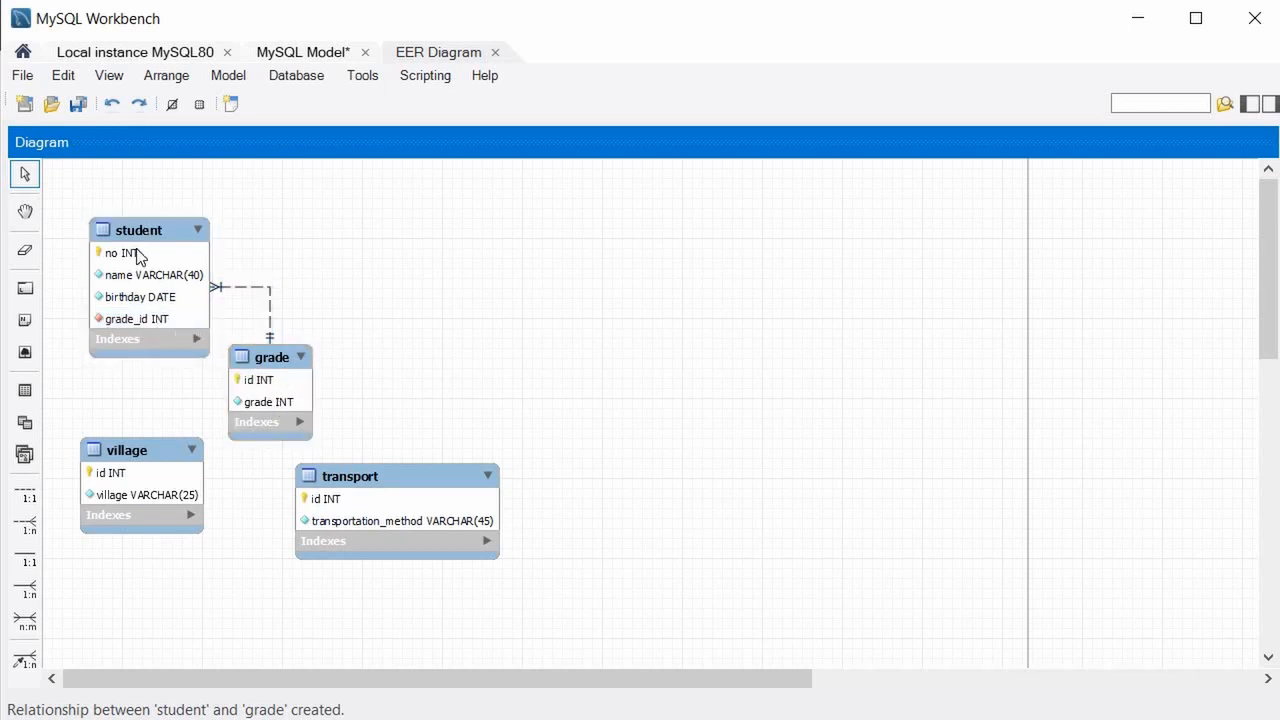
{"action": "left_click_drag", "start_coordinate": [131, 224], "coordinate": [117, 196]}
{"action": "left_click_drag", "start_coordinate": [270, 357], "coordinate": [486, 229]}
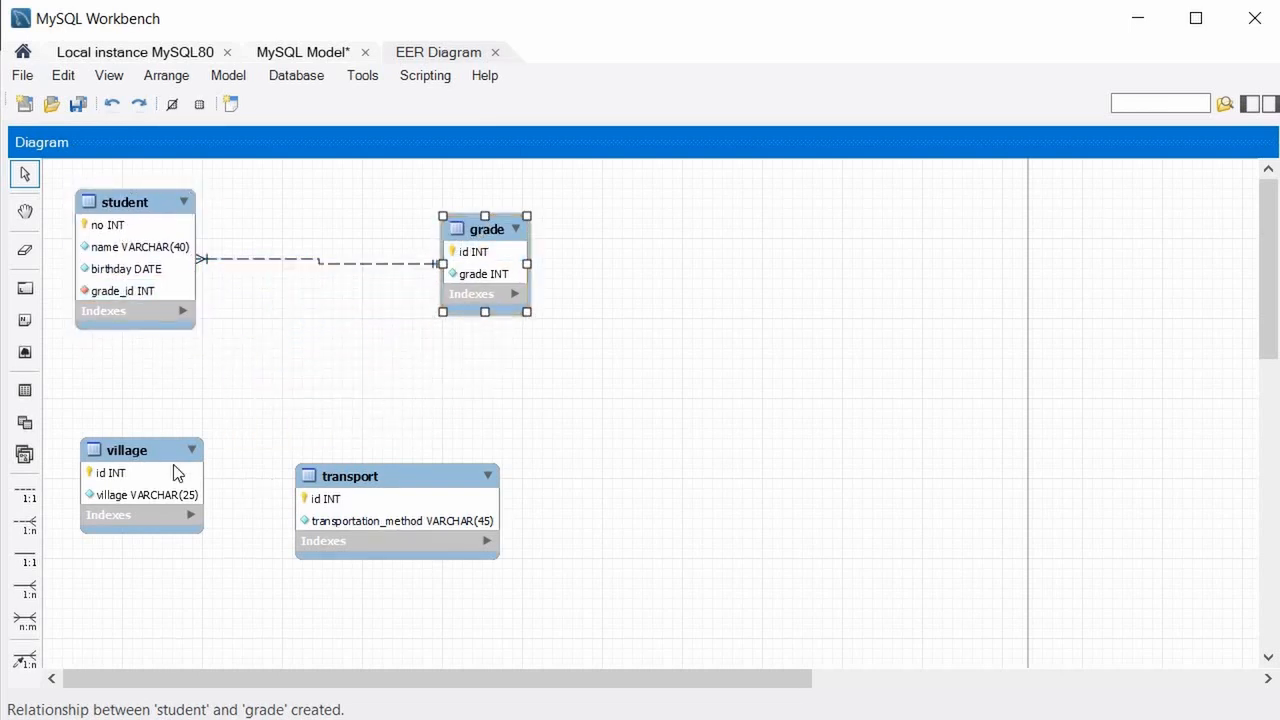
{"action": "left_click_drag", "start_coordinate": [148, 455], "coordinate": [172, 476]}
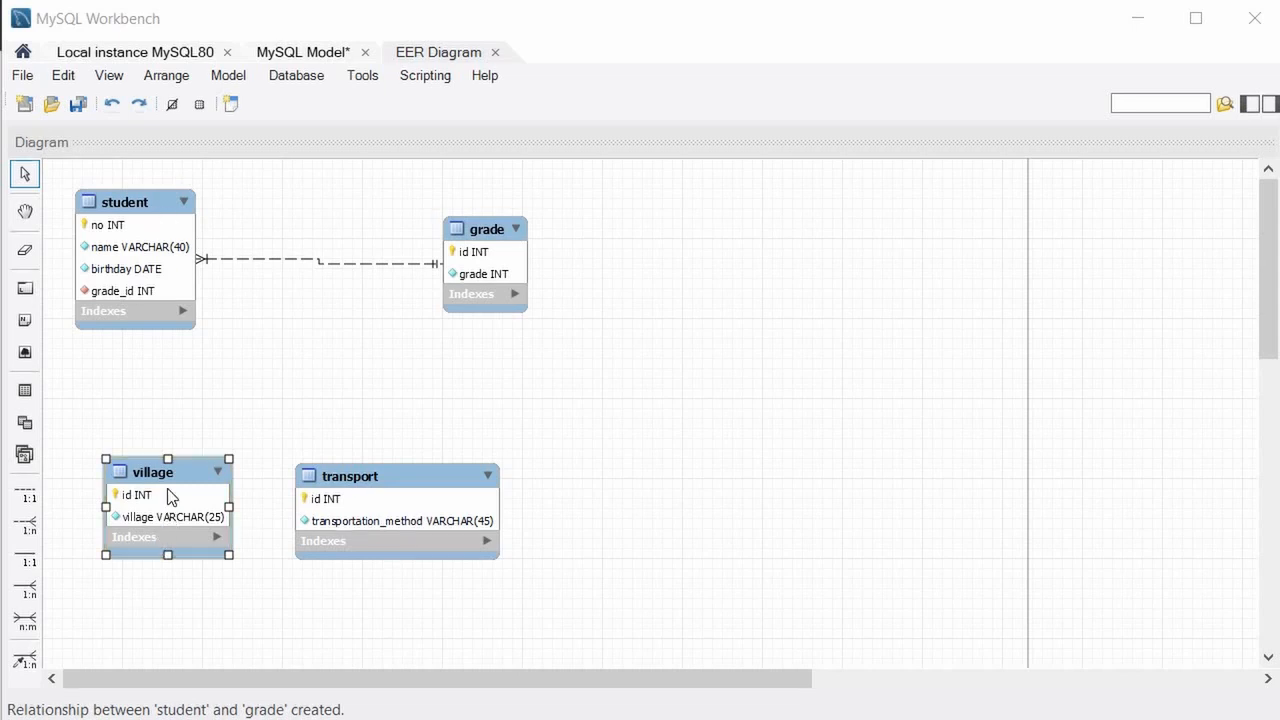
Draw a 1:n non-identifying relationship from student to village, moving village beside student and transport down-left.
{"action": "left_click", "coordinate": [25, 523]}
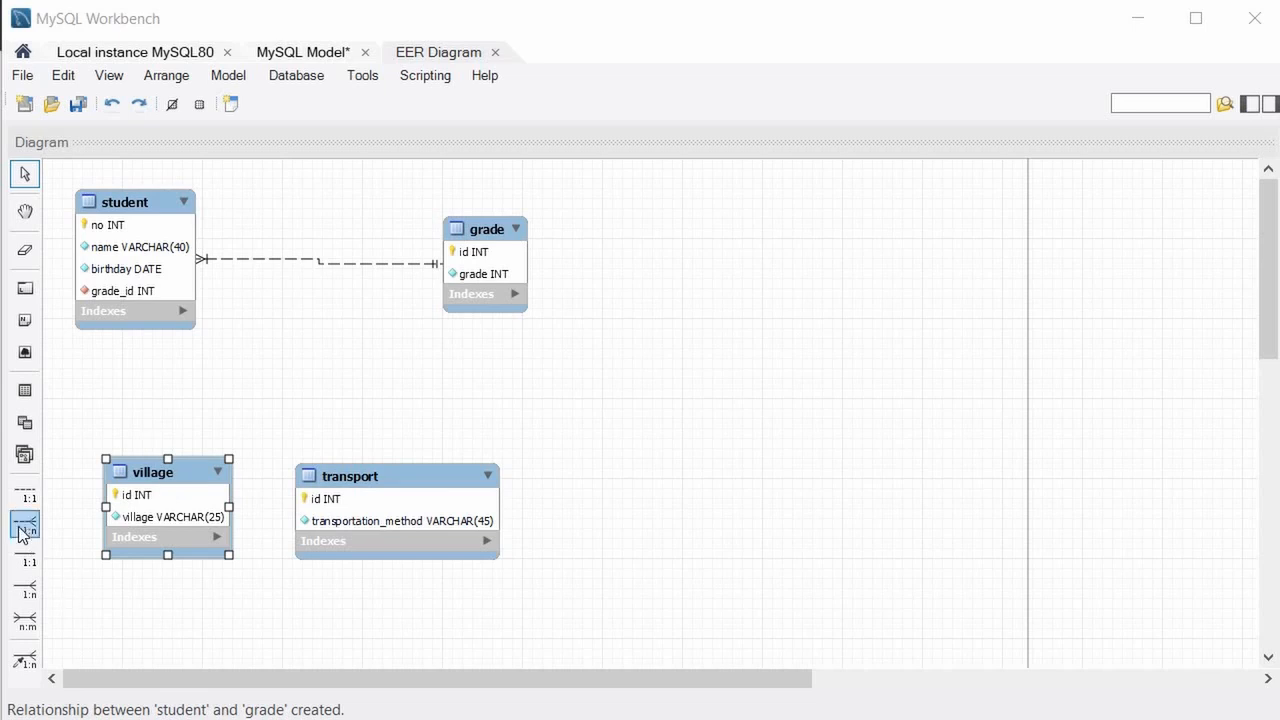
{"action": "left_click", "coordinate": [30, 526]}
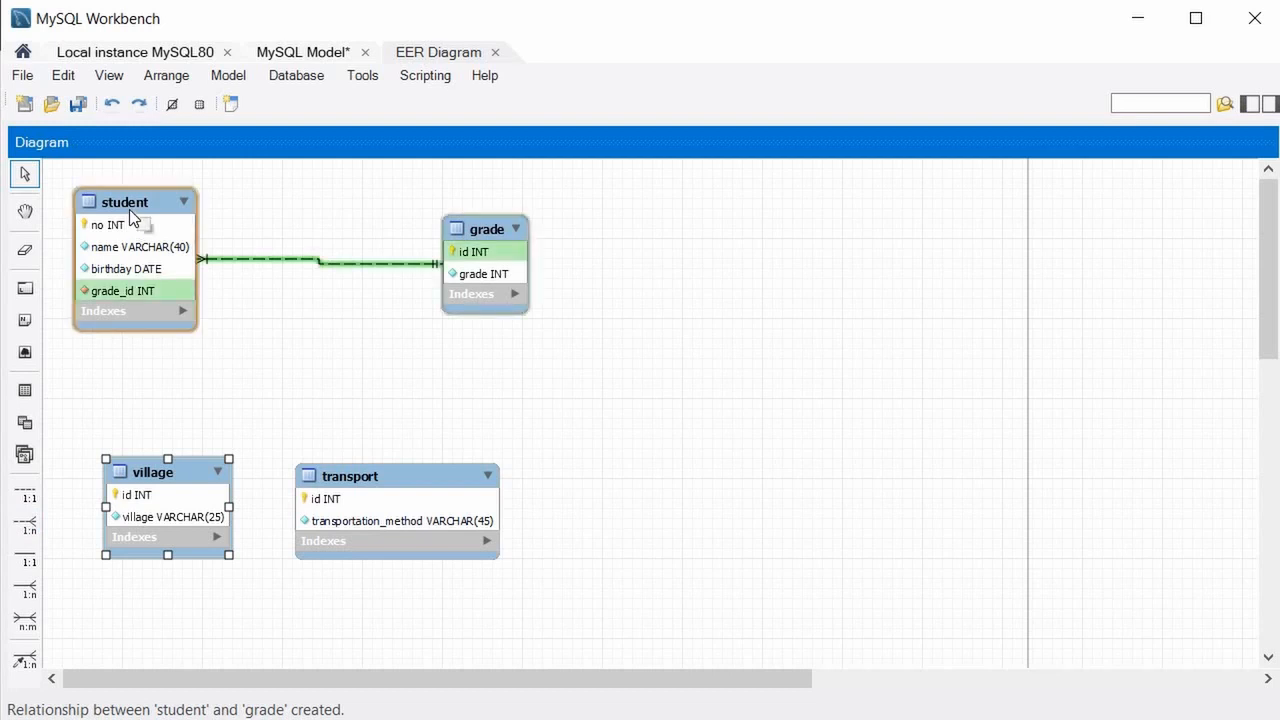
{"action": "left_click_drag", "start_coordinate": [129, 209], "coordinate": [136, 202]}
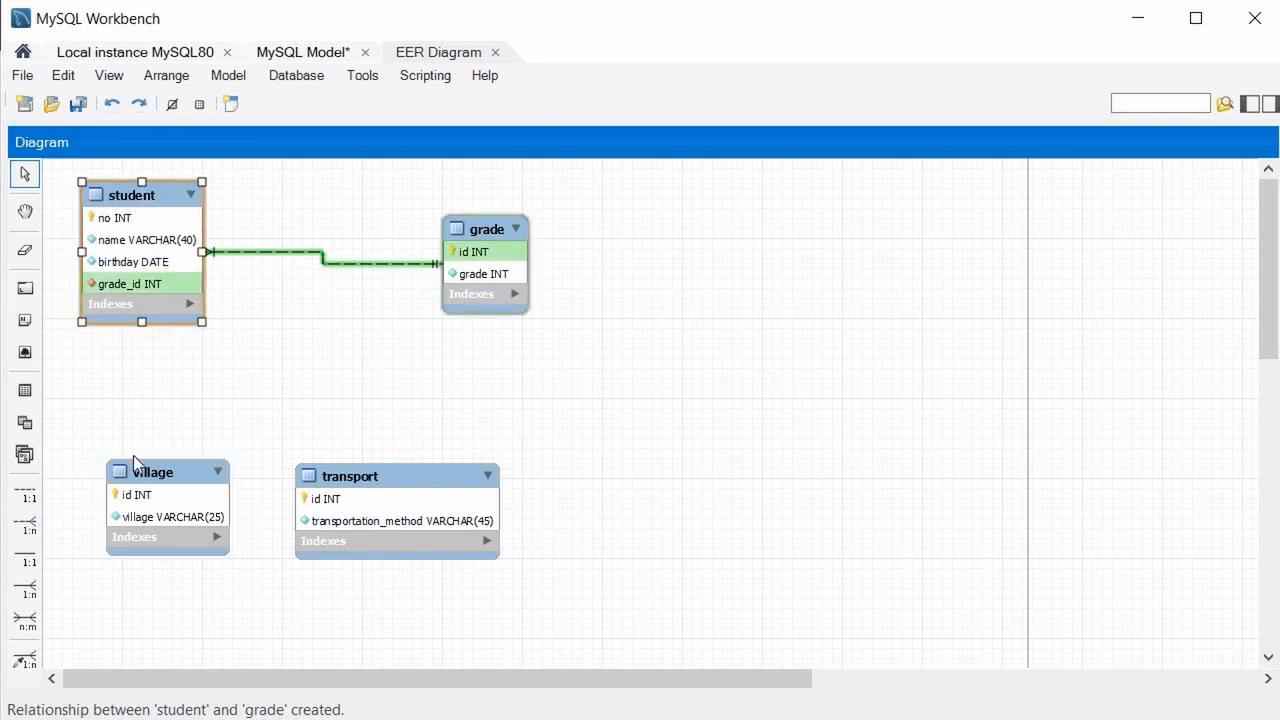
{"action": "left_click", "coordinate": [184, 486]}
{"action": "left_click", "coordinate": [25, 525]}
{"action": "left_click", "coordinate": [165, 237]}
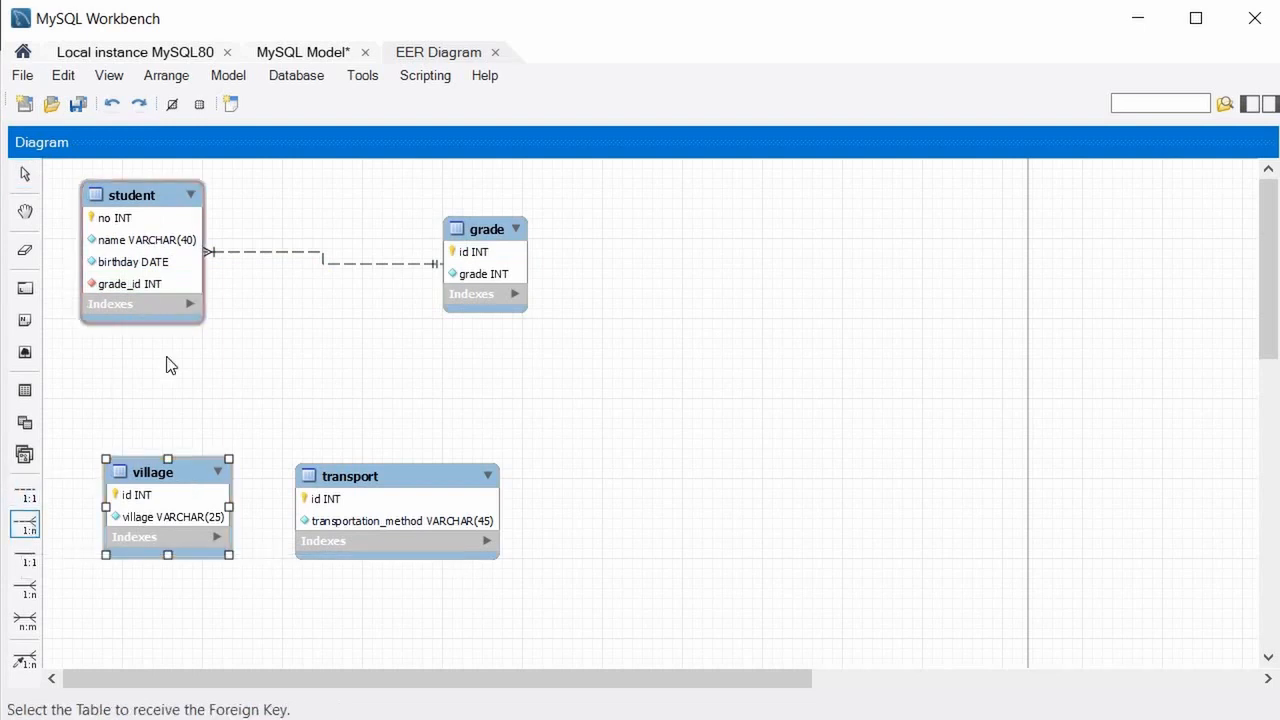
{"action": "left_click", "coordinate": [176, 481]}
{"action": "left_click_drag", "start_coordinate": [172, 481], "coordinate": [342, 337]}
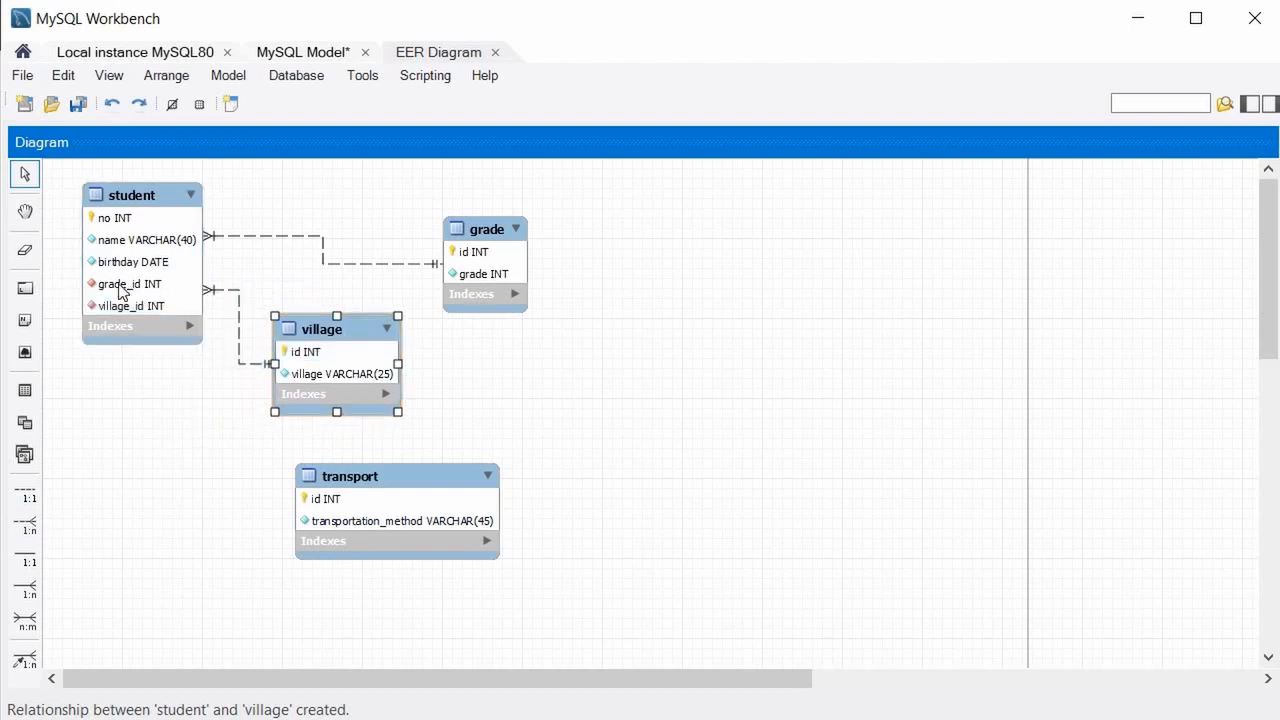
{"action": "left_click_drag", "start_coordinate": [340, 479], "coordinate": [86, 458]}
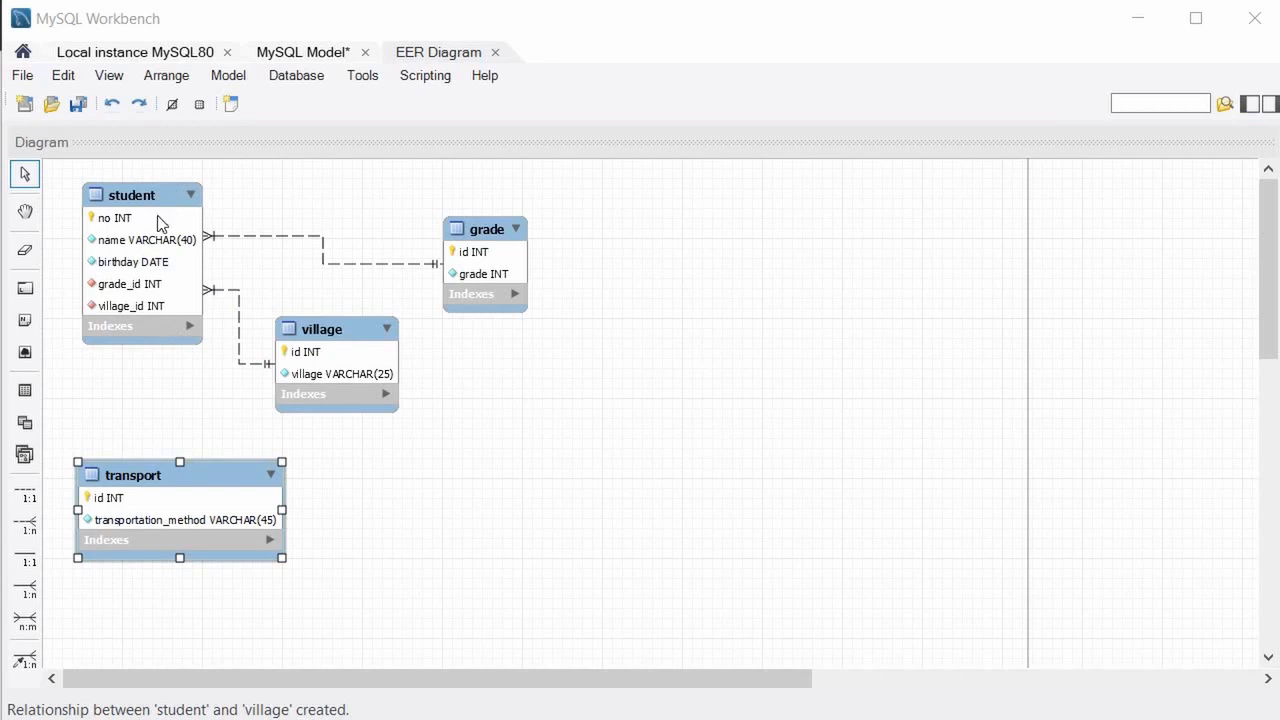
Draw a 1:n non-identifying relationship from student to transport, then rearrange student, village and transport neatly.
{"action": "left_click_drag", "start_coordinate": [206, 476], "coordinate": [225, 503]}
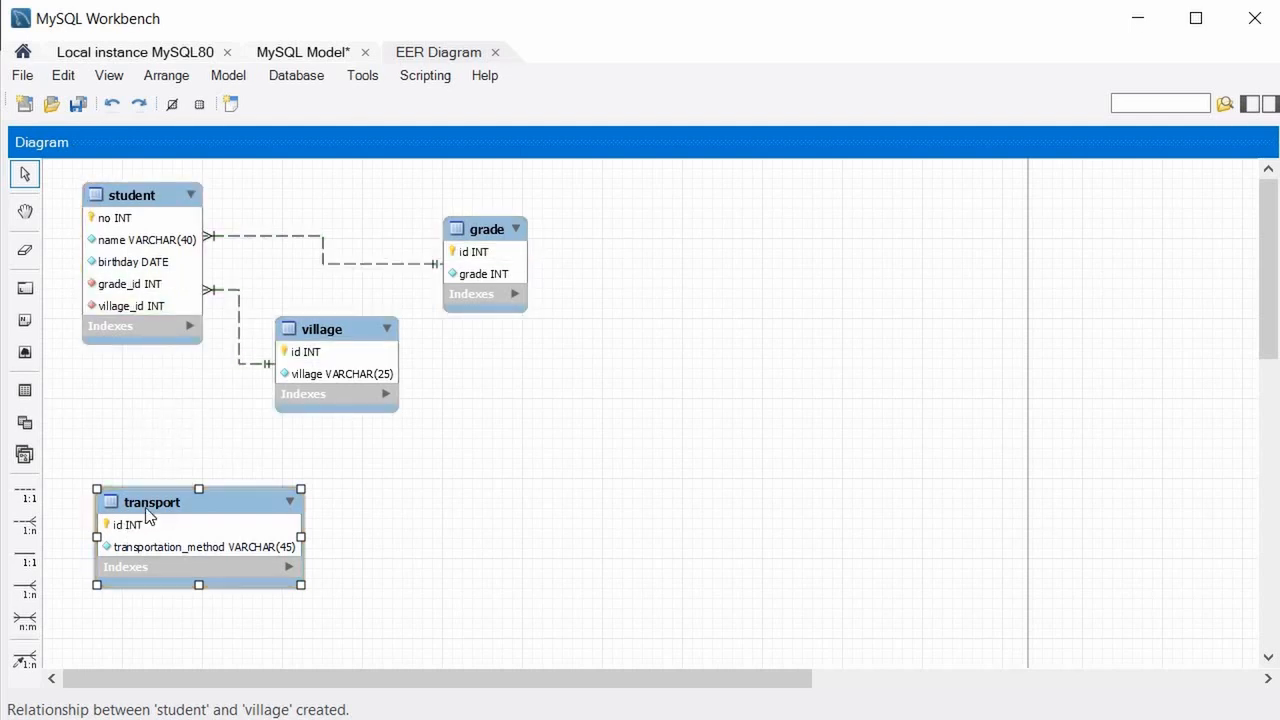
{"action": "left_click", "coordinate": [25, 524]}
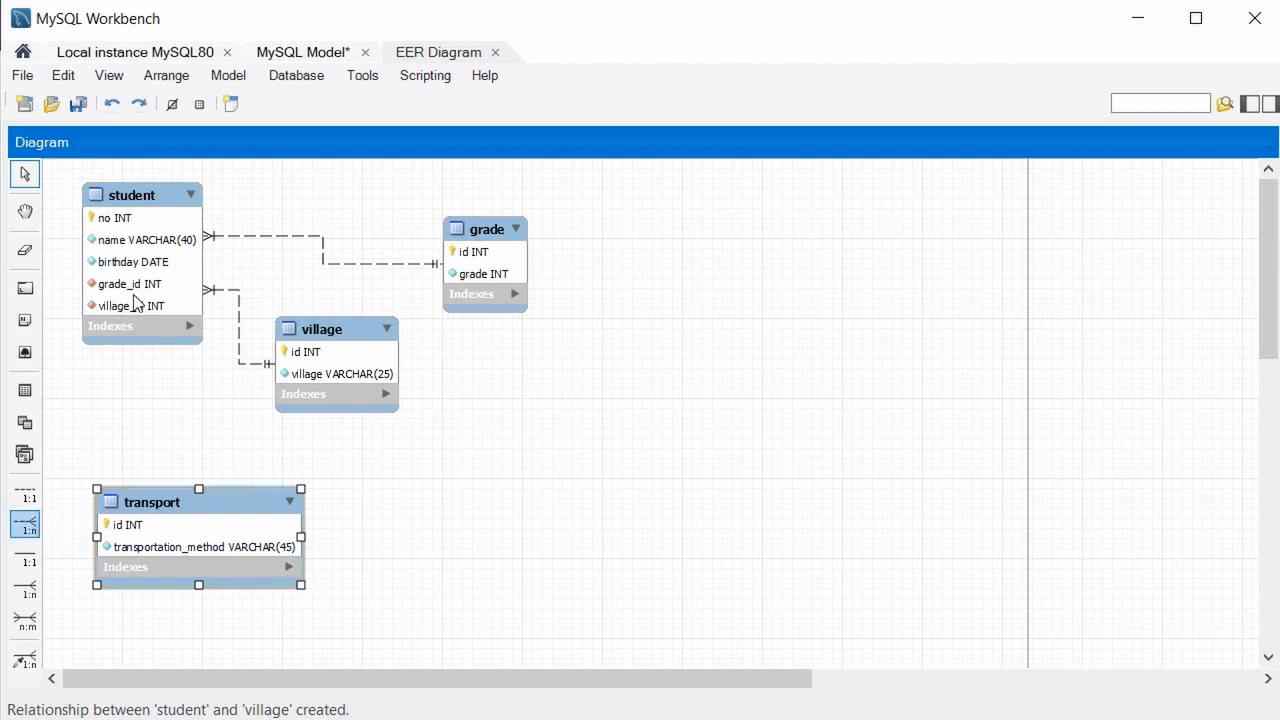
{"action": "left_click", "coordinate": [138, 330]}
{"action": "left_click", "coordinate": [163, 512]}
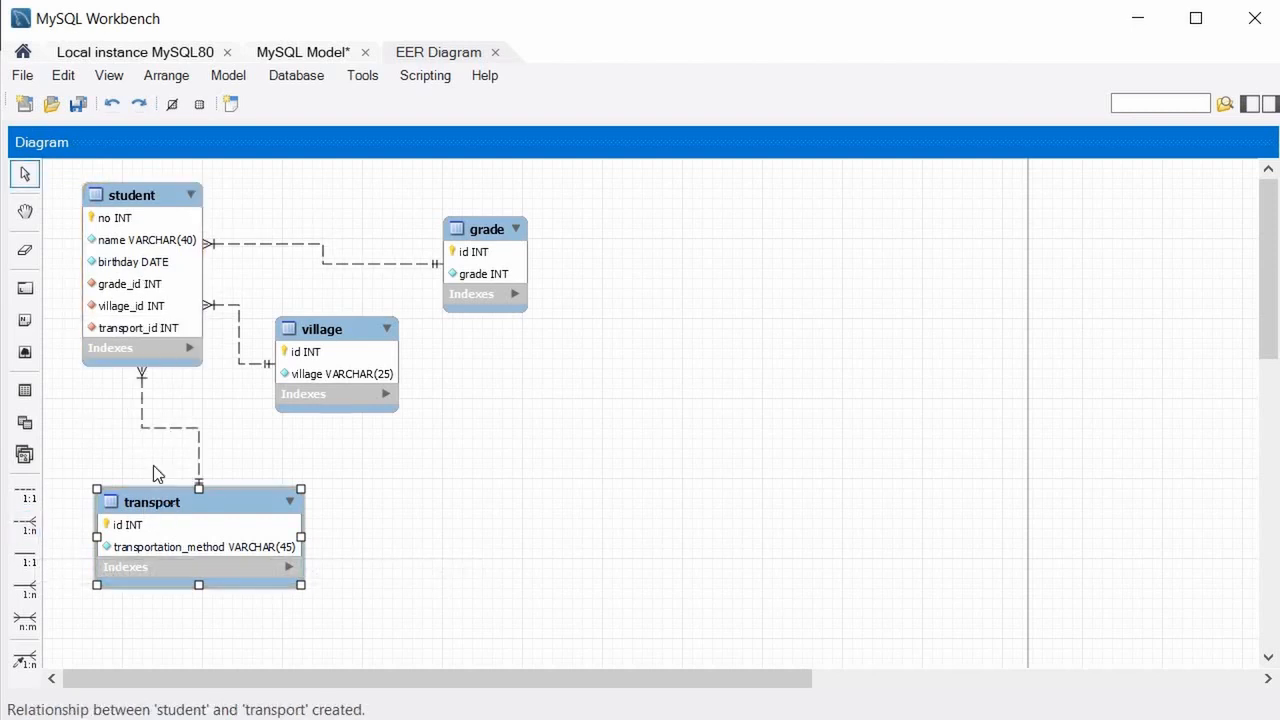
{"action": "left_click_drag", "start_coordinate": [163, 508], "coordinate": [169, 534]}
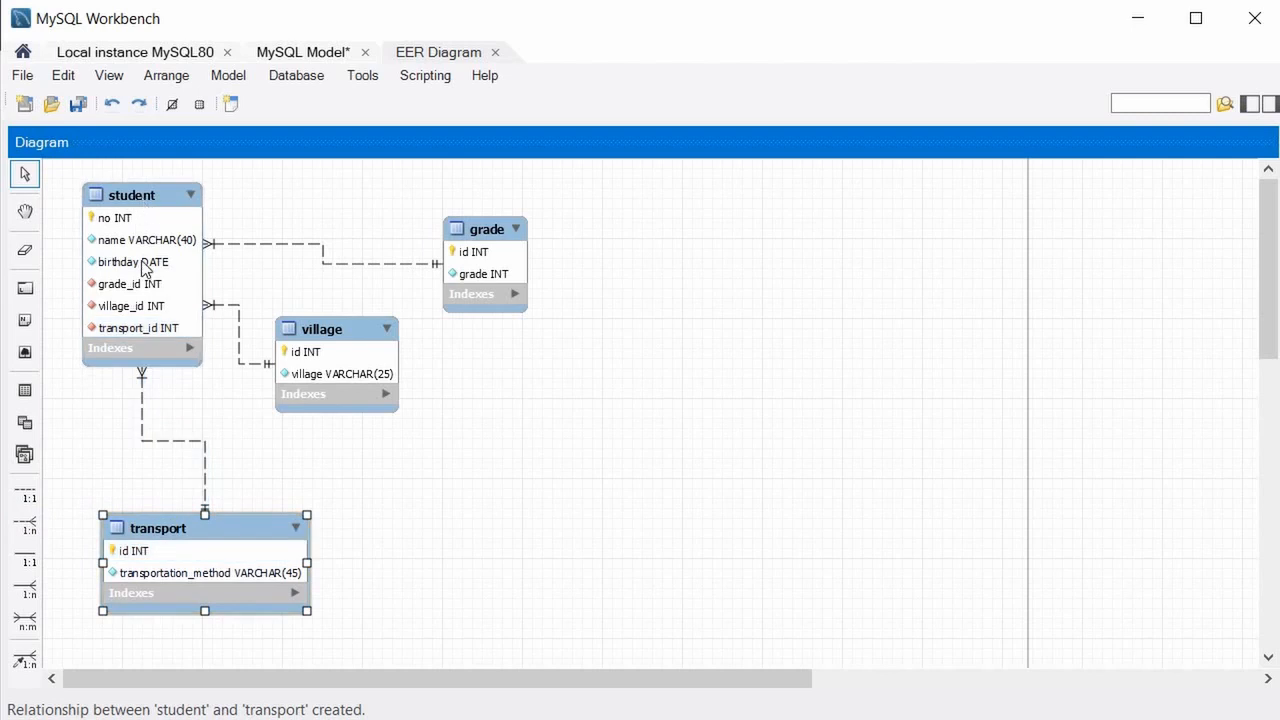
{"action": "left_click_drag", "start_coordinate": [190, 263], "coordinate": [192, 357]}
{"action": "left_click_drag", "start_coordinate": [274, 352], "coordinate": [359, 441]}
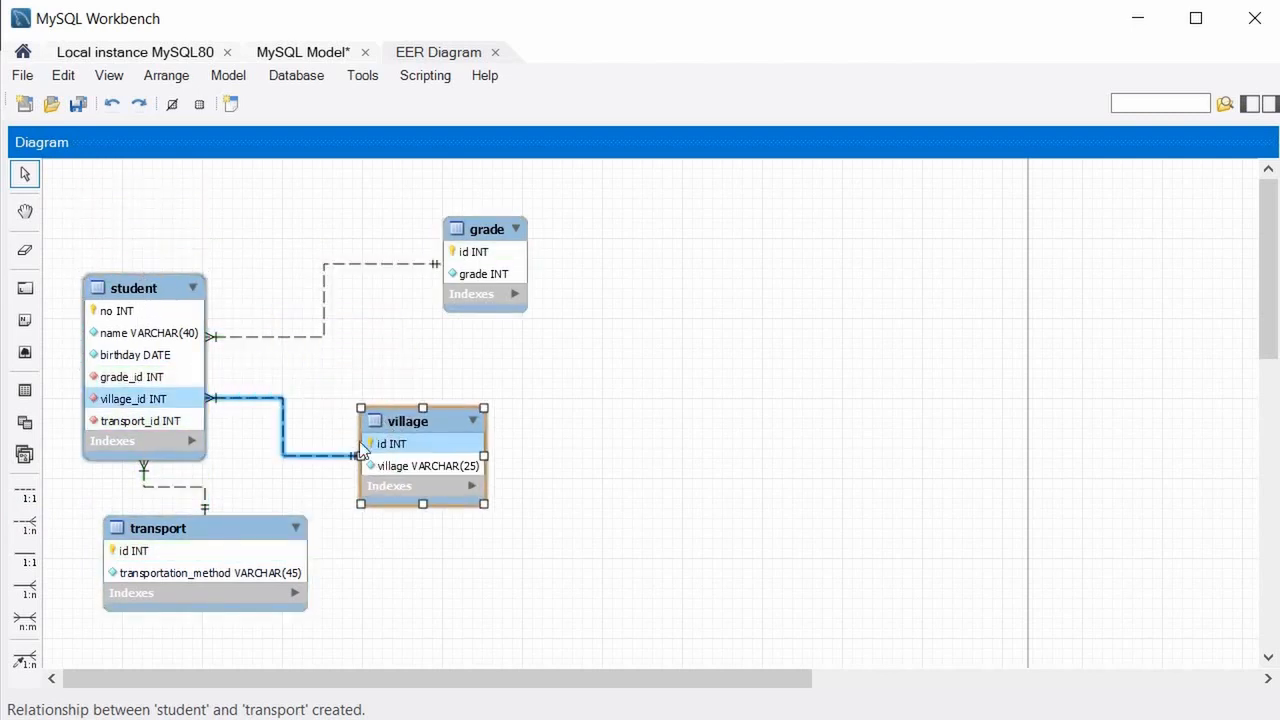
{"action": "left_click_drag", "start_coordinate": [186, 529], "coordinate": [179, 546]}
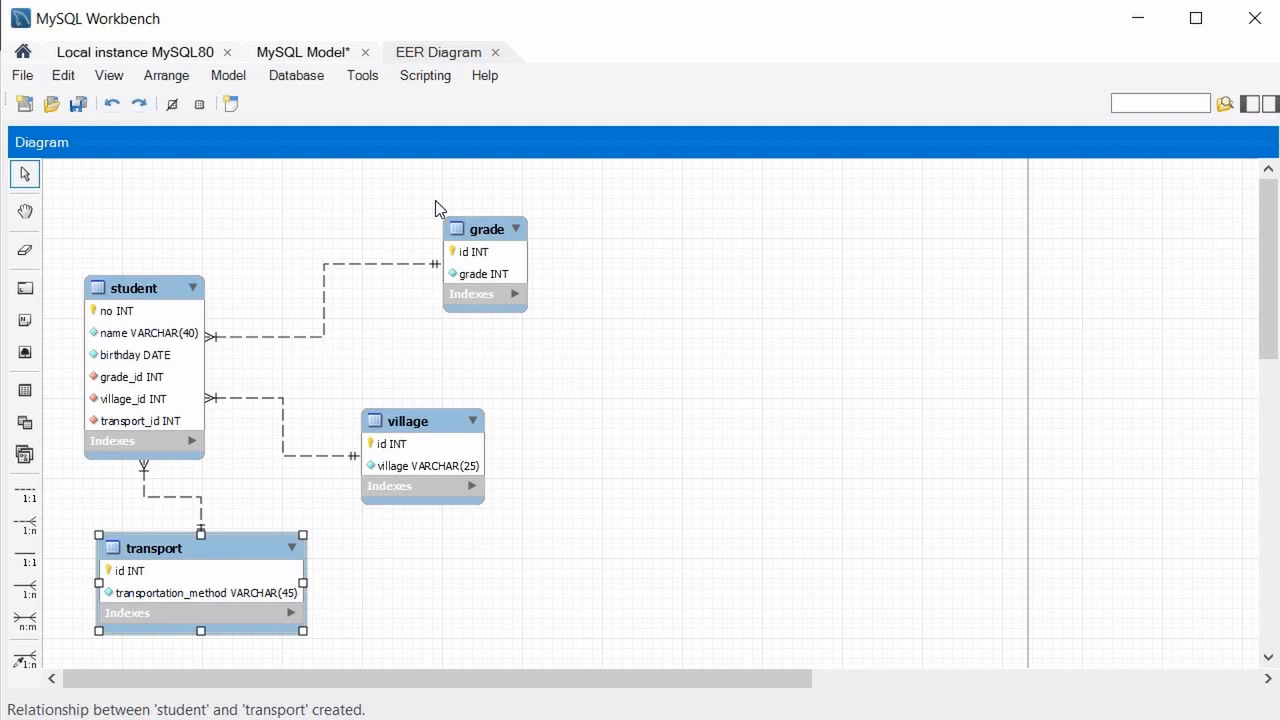
Show the Database menu with its forward engineering option, closing it once and reopening it.
{"action": "left_click", "coordinate": [297, 80]}
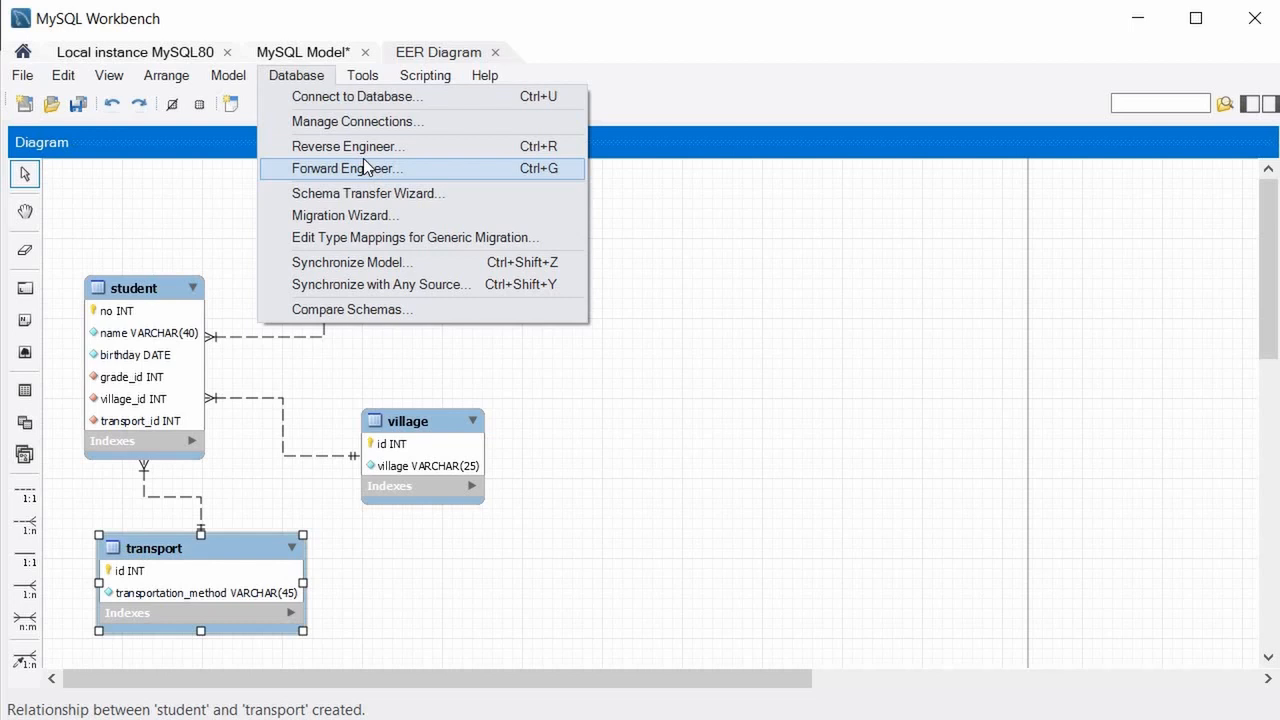
{"action": "left_click", "coordinate": [243, 172]}
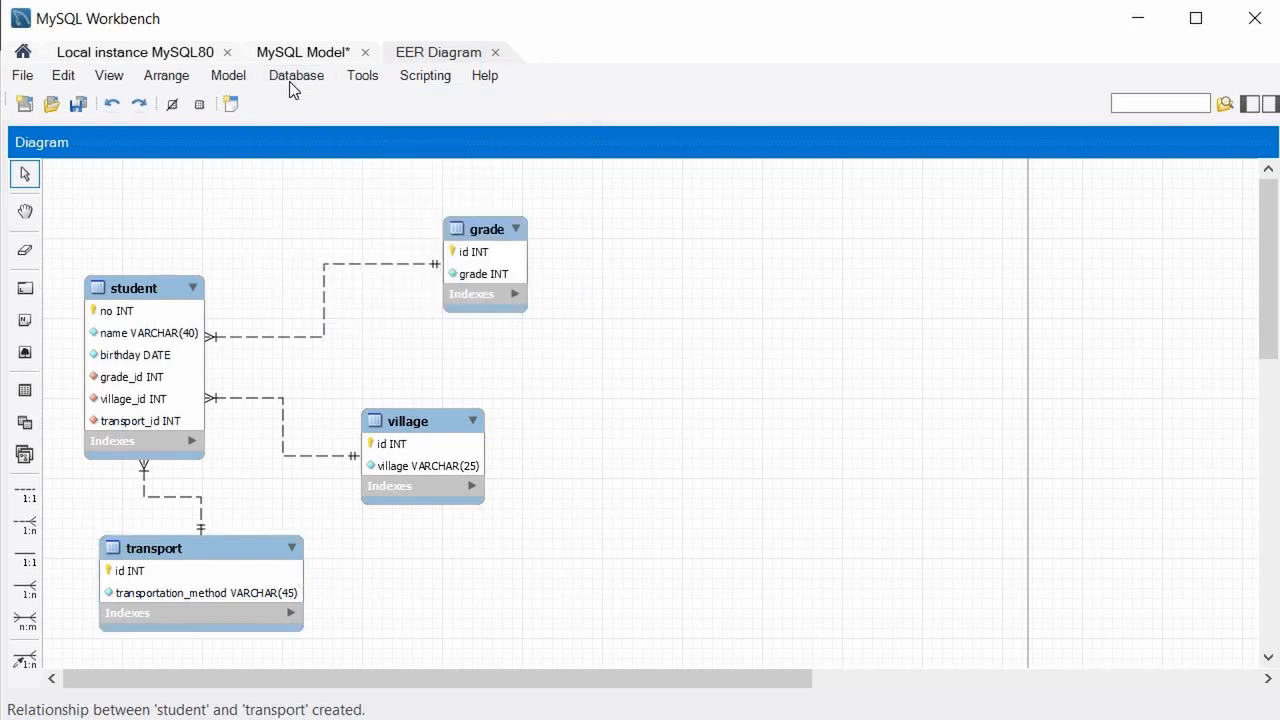
{"action": "left_click", "coordinate": [289, 81]}
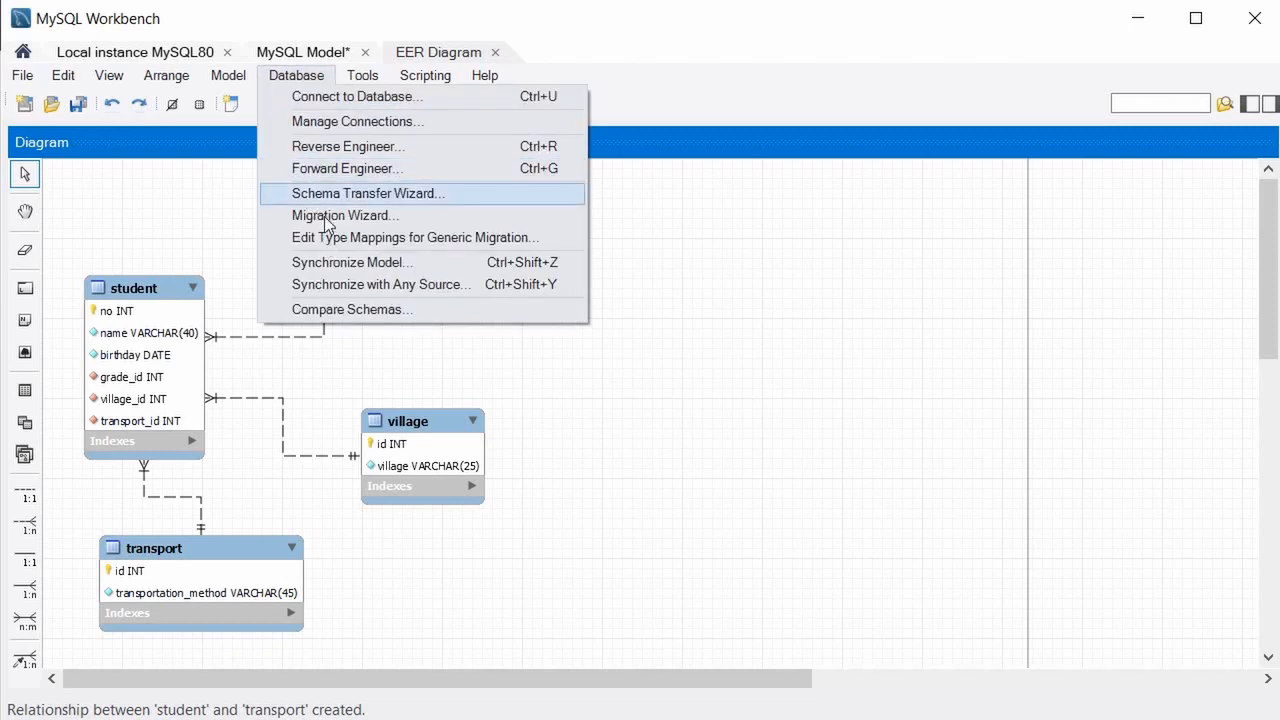
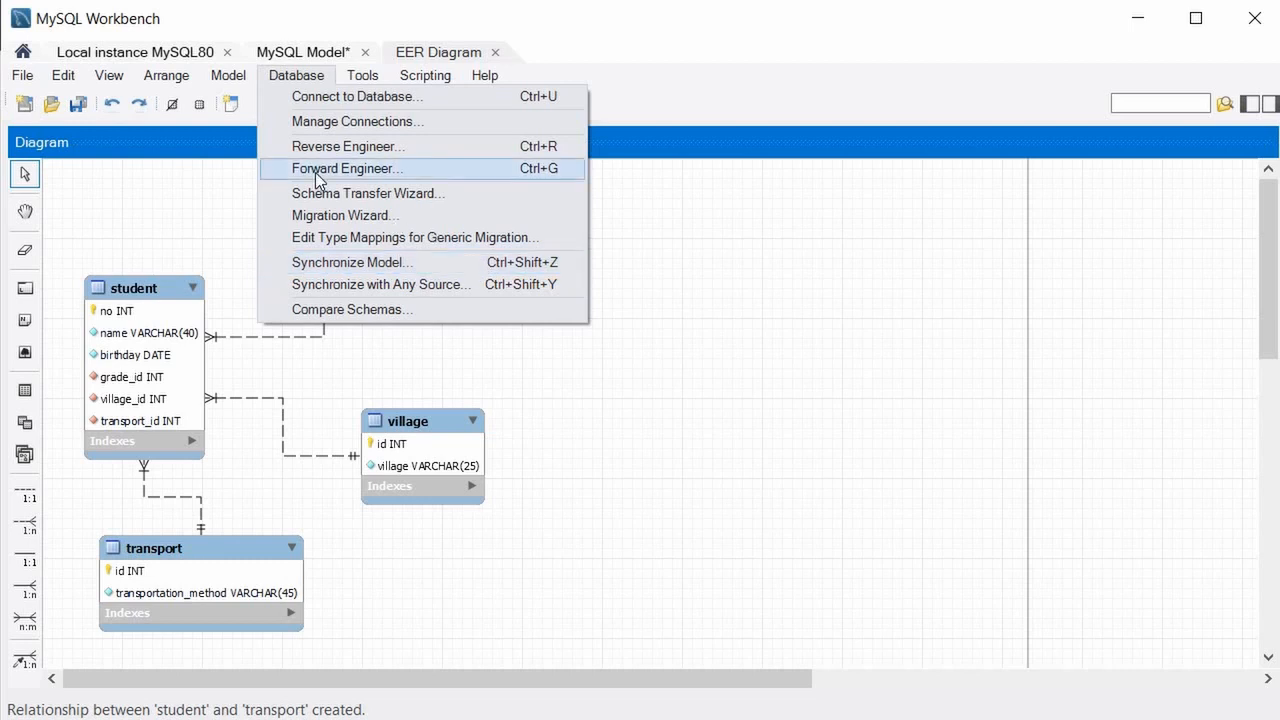
Launch Forward Engineer for the school model, keeping the default connection and options.
{"action": "left_click", "coordinate": [384, 178]}
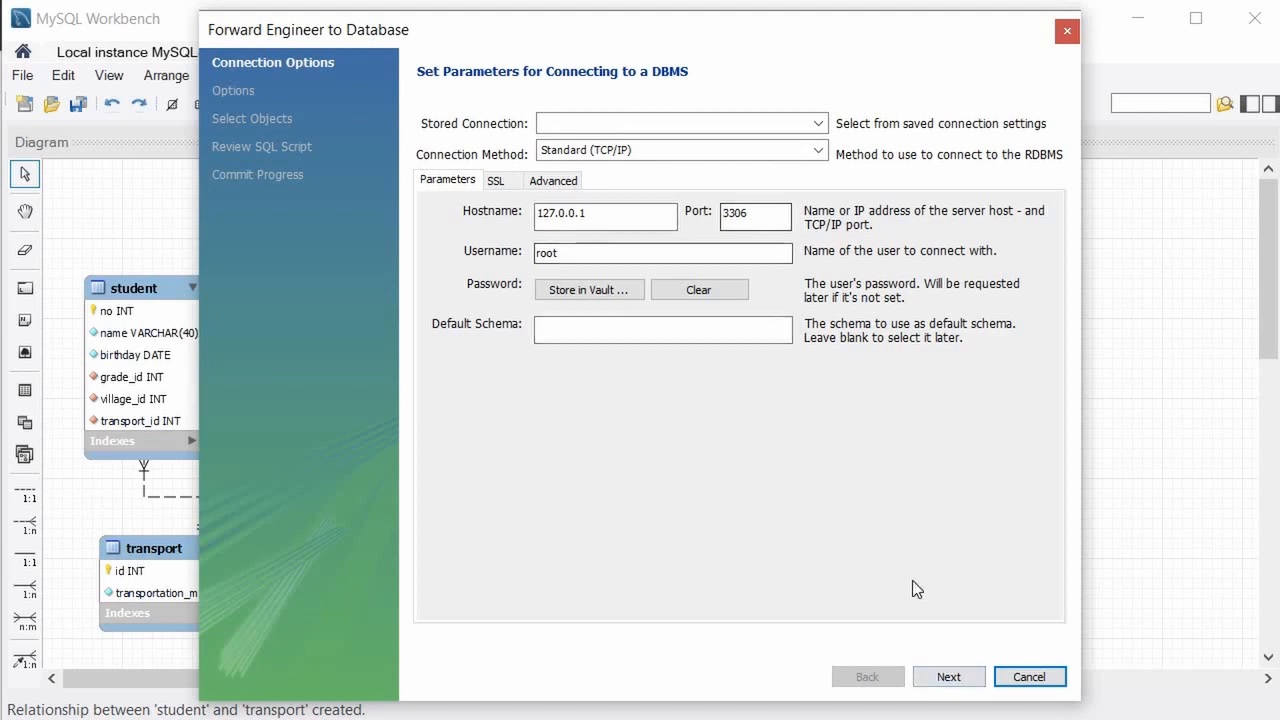
{"action": "left_click", "coordinate": [948, 677]}
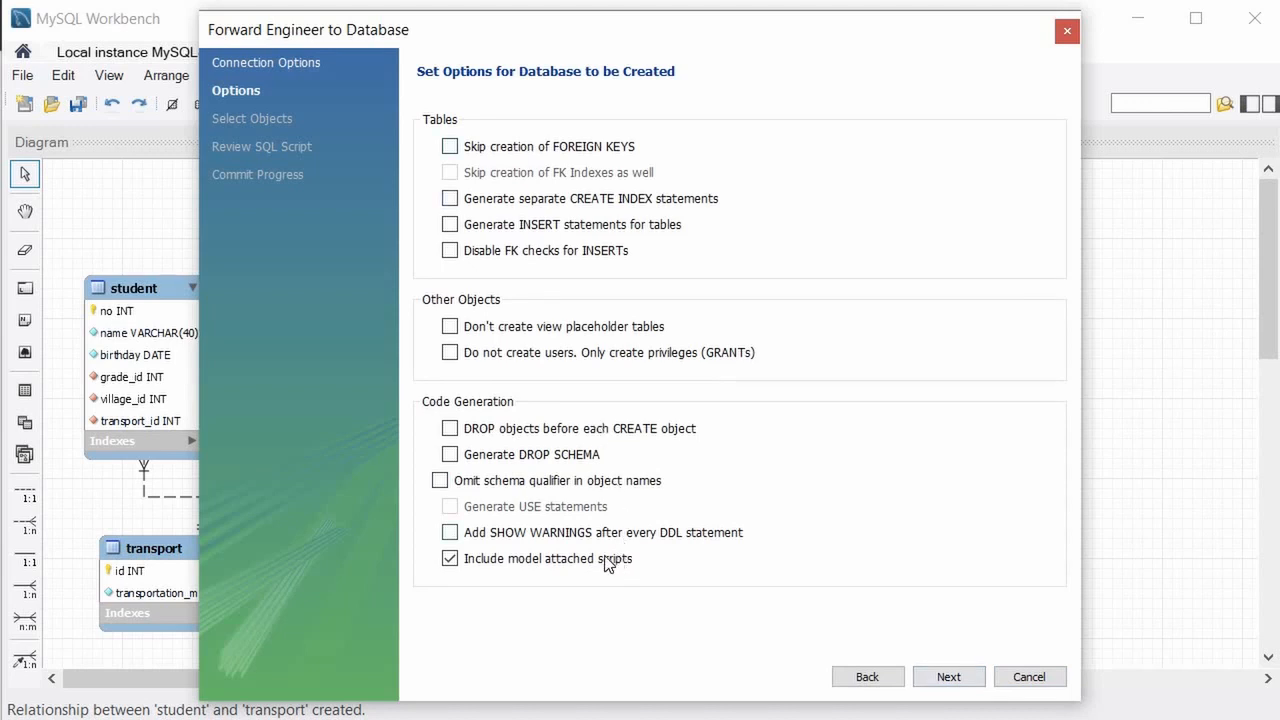
{"action": "left_click", "coordinate": [948, 677]}
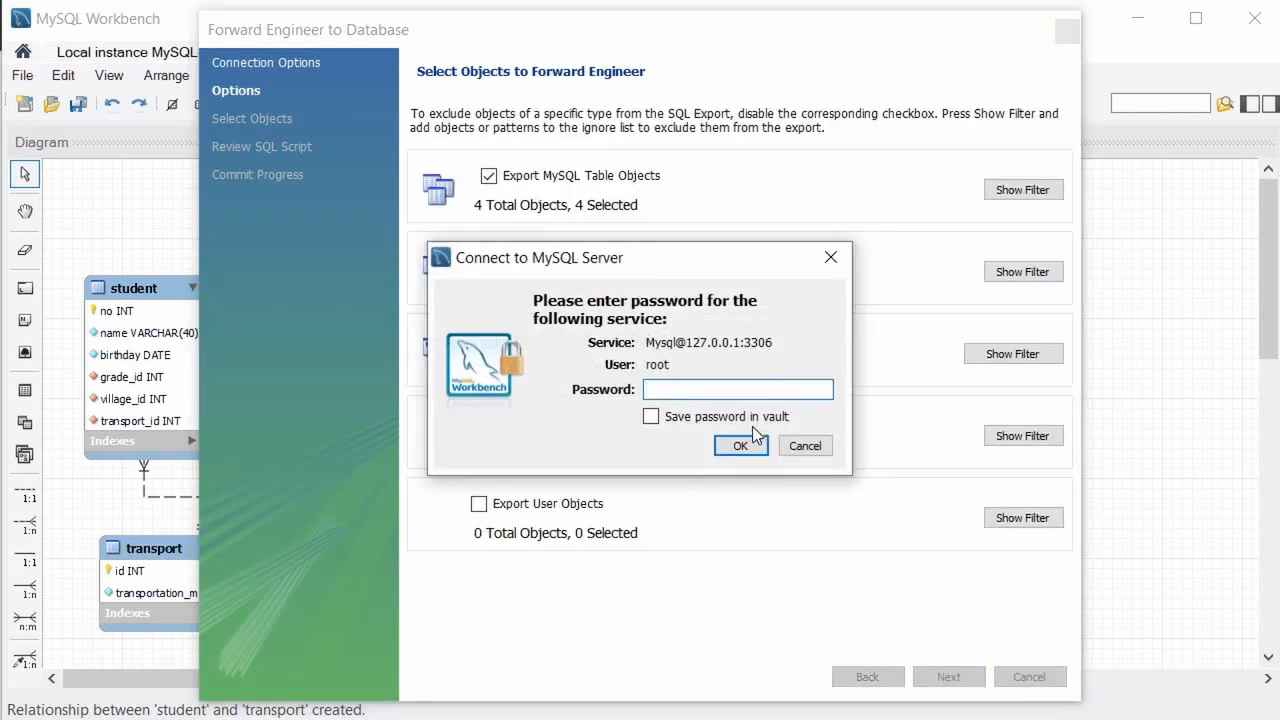
Enable saving the password in the vault, paste the server account password and connect.
{"action": "left_click", "coordinate": [651, 416]}
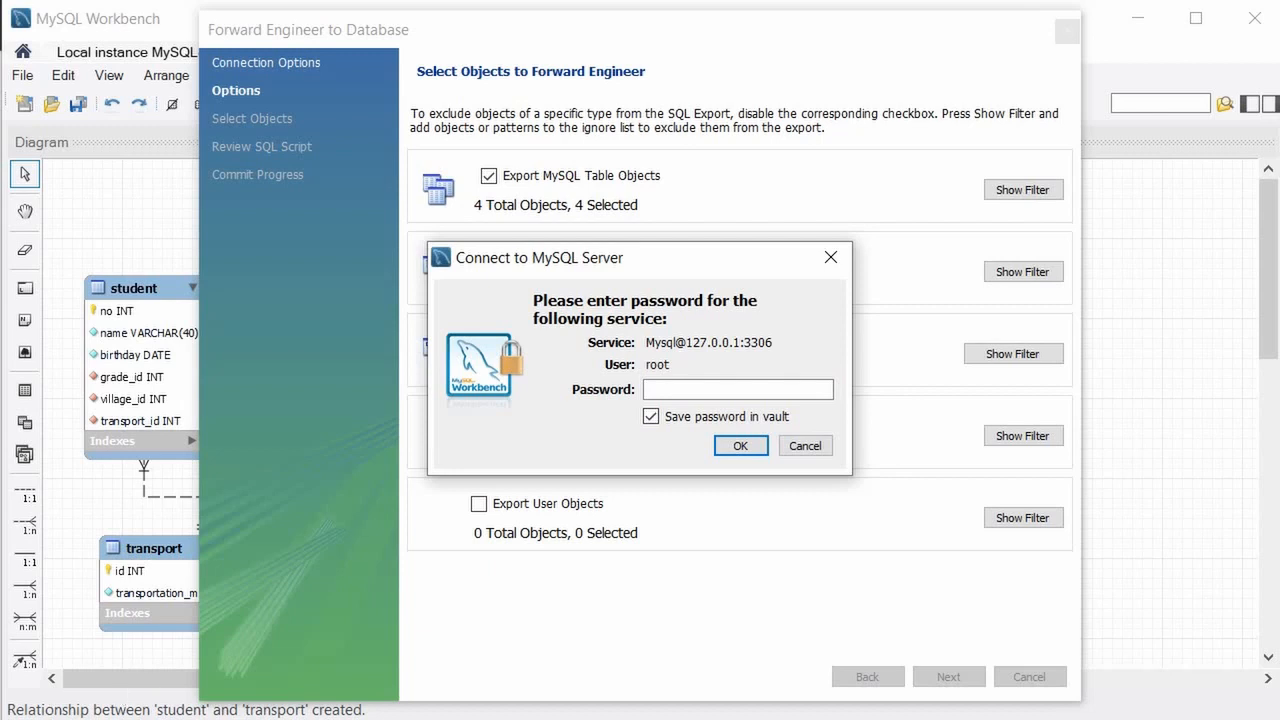
{"action": "left_click", "coordinate": [600, 499]}
{"action": "left_click", "coordinate": [669, 389]}
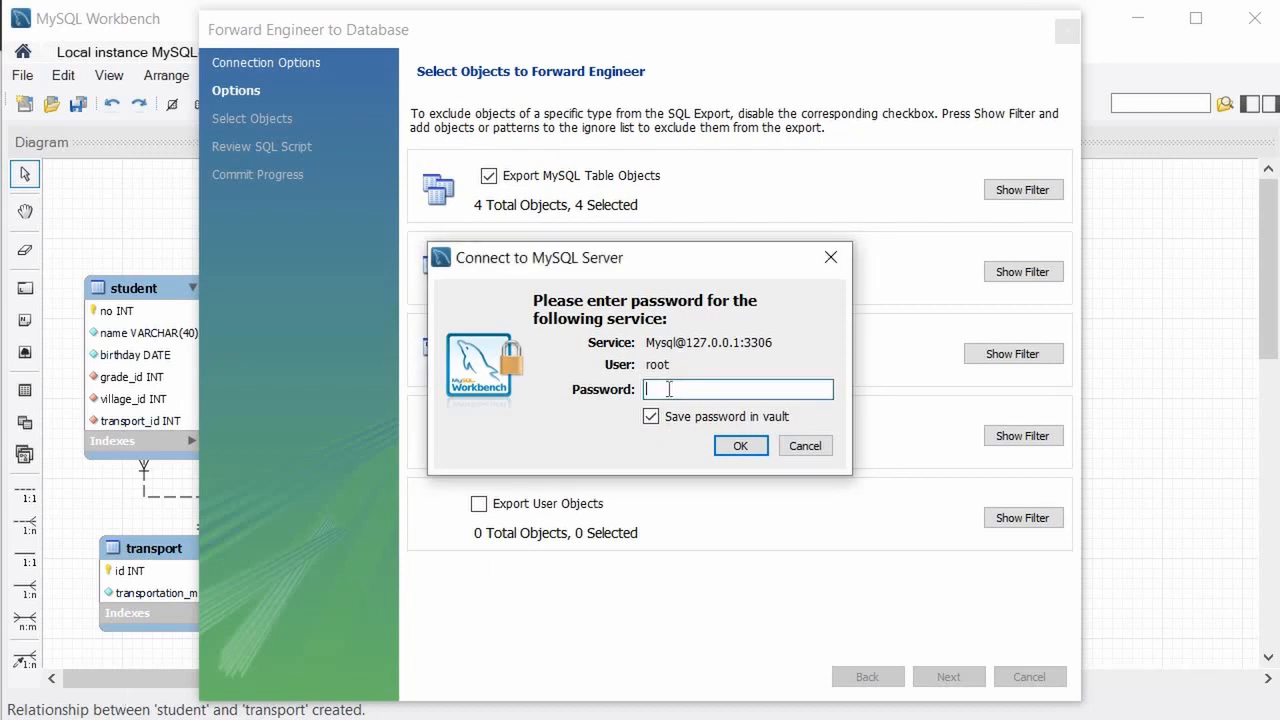
{"action": "key", "text": "ctrl+v"}
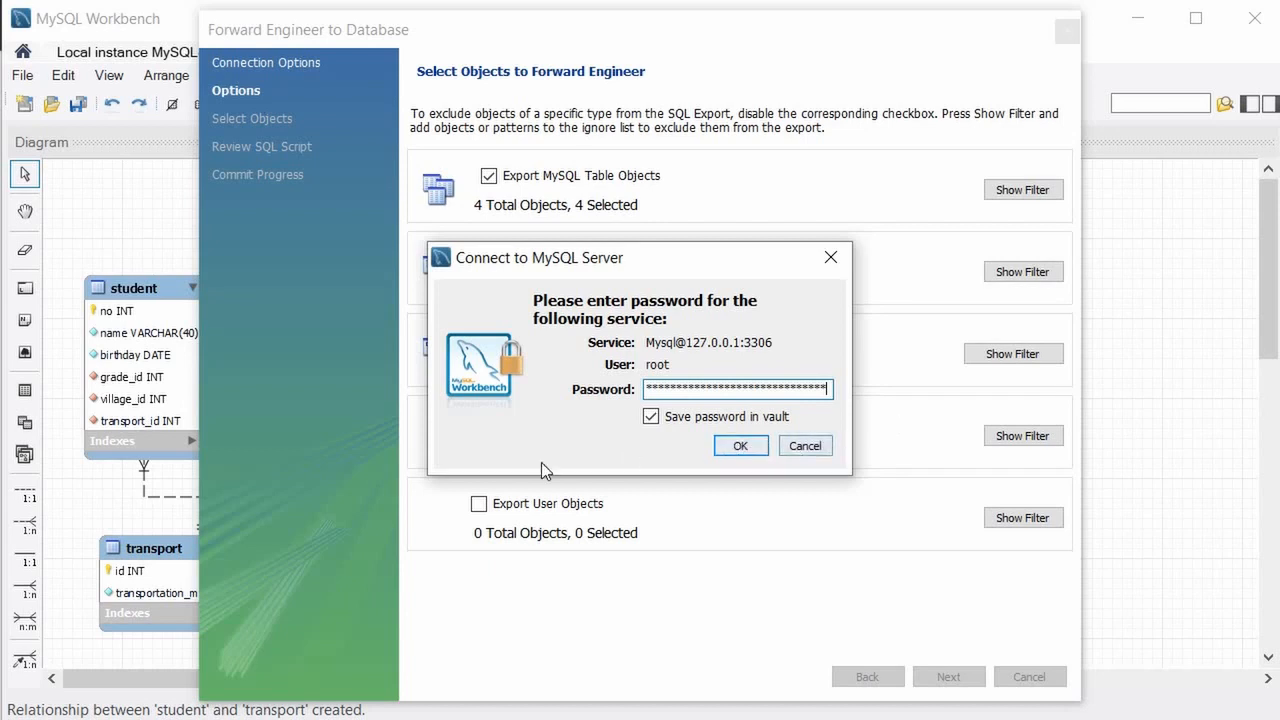
{"action": "left_click", "coordinate": [742, 445]}
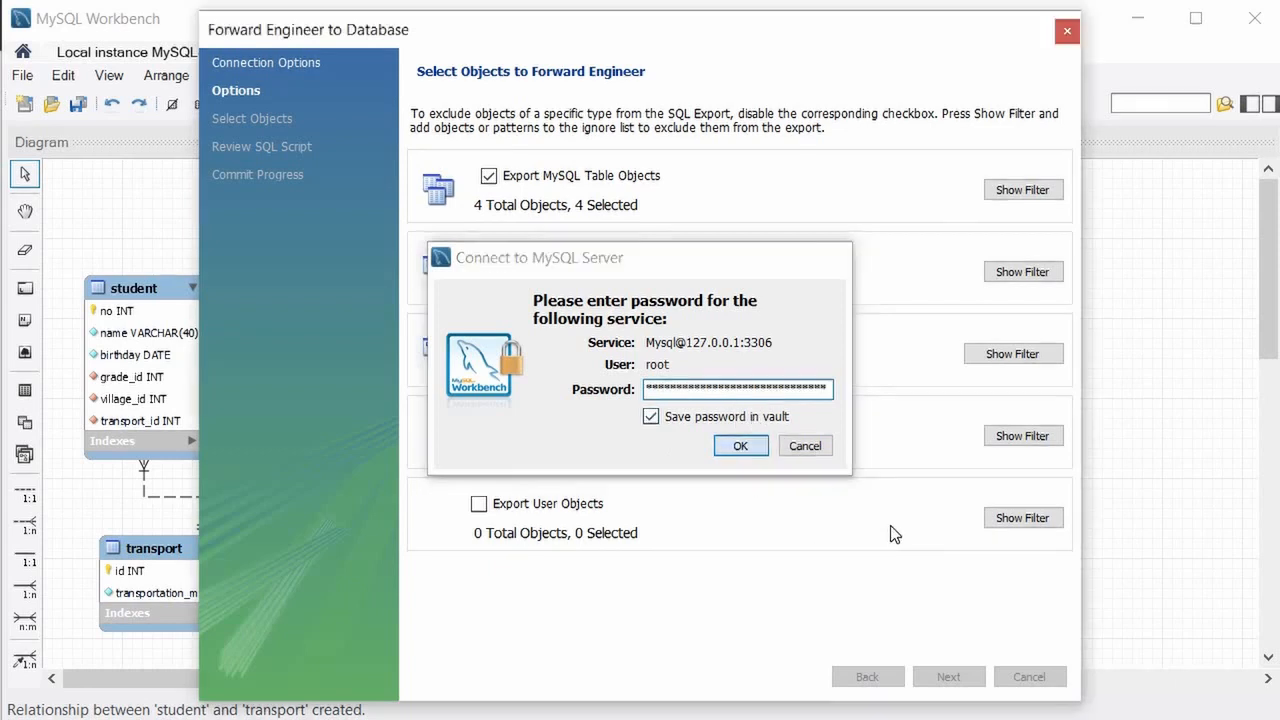
Scroll through the generated SQL script, then execute it to create the school schema.
{"action": "left_click", "coordinate": [967, 680]}
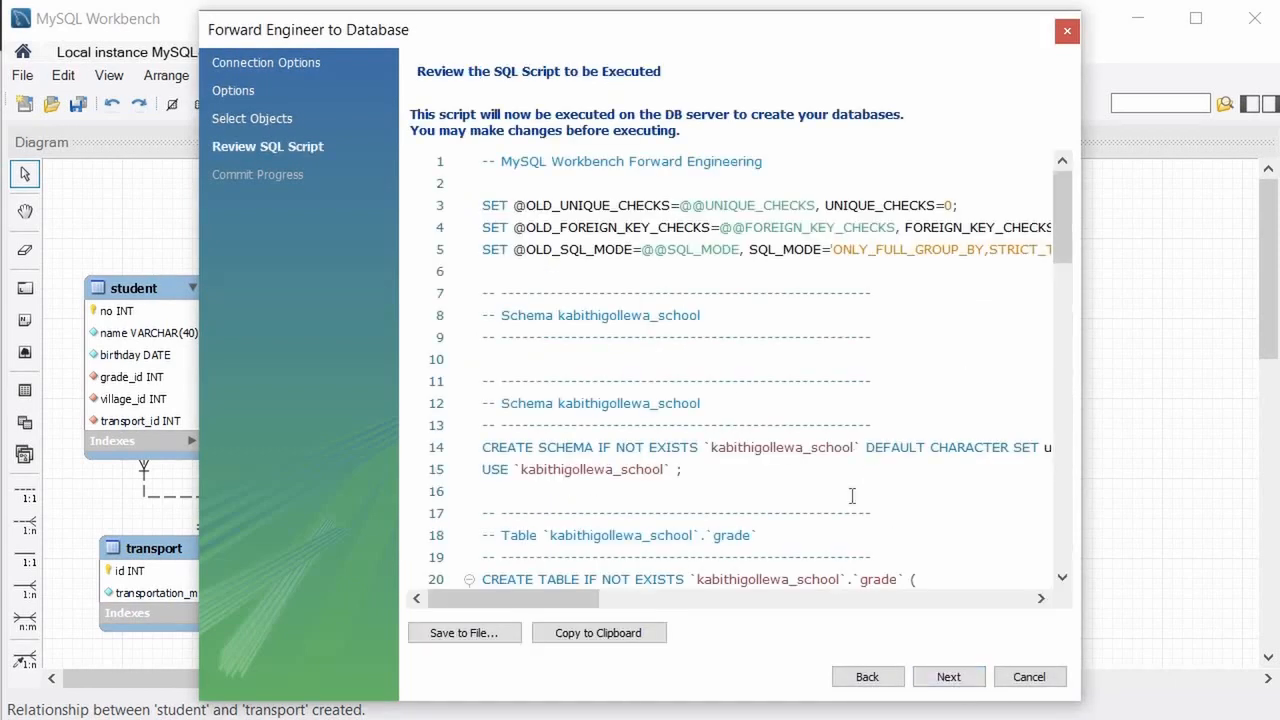
{"action": "scroll", "coordinate": [724, 370], "scroll_direction": "down", "scroll_amount": 8}
{"action": "scroll", "coordinate": [724, 370], "scroll_direction": "up", "scroll_amount": 7}
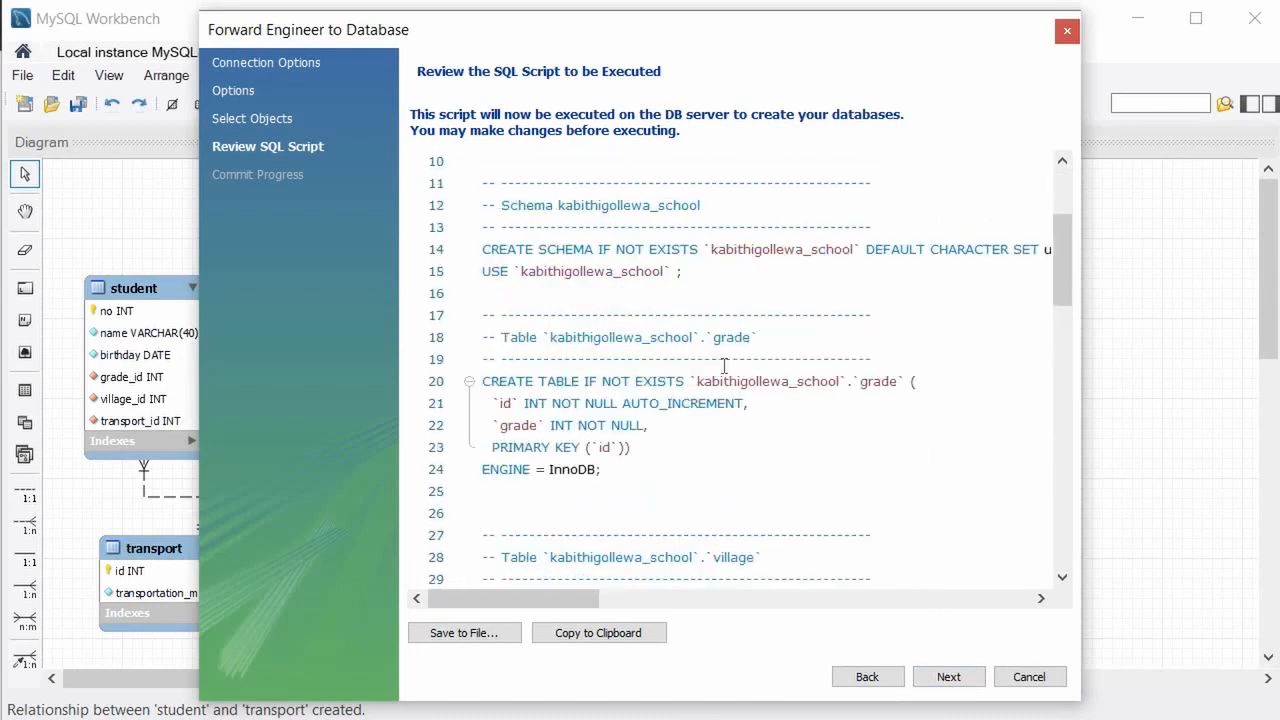
{"action": "scroll", "coordinate": [724, 361], "scroll_direction": "down", "scroll_amount": 4}
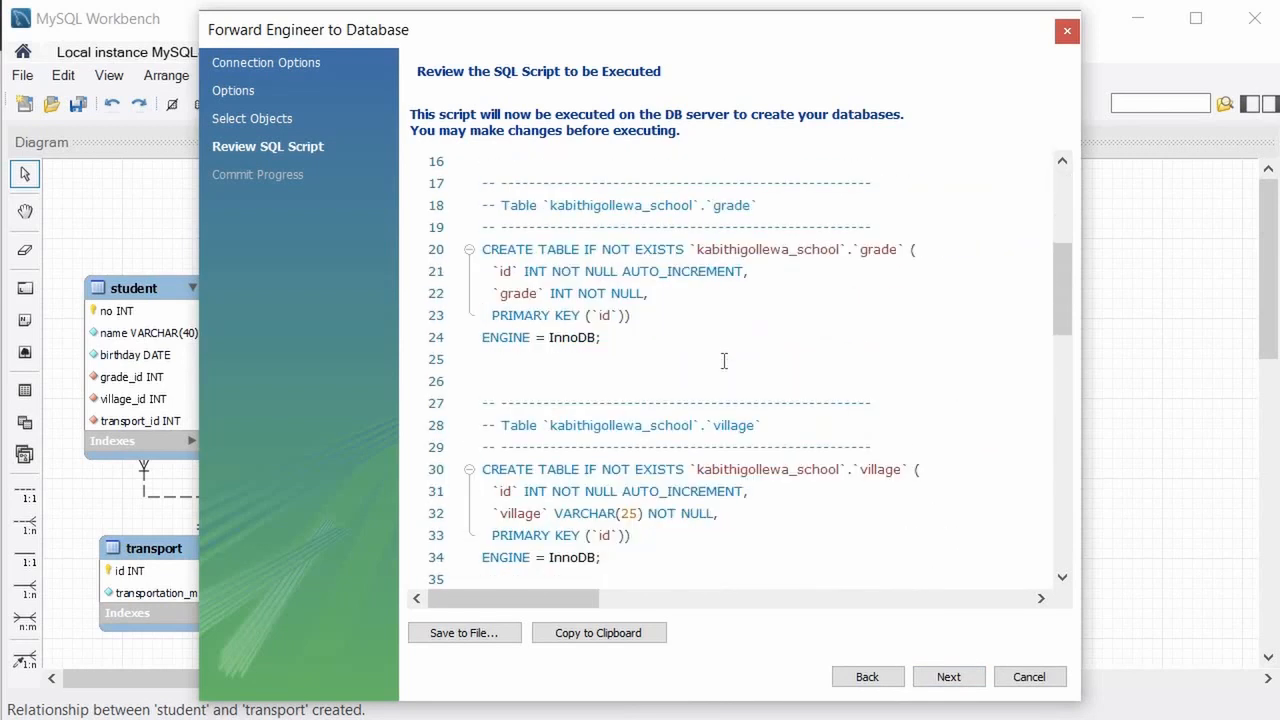
{"action": "scroll", "coordinate": [722, 355], "scroll_direction": "up", "scroll_amount": 5}
{"action": "scroll", "coordinate": [722, 352], "scroll_direction": "down", "scroll_amount": 12}
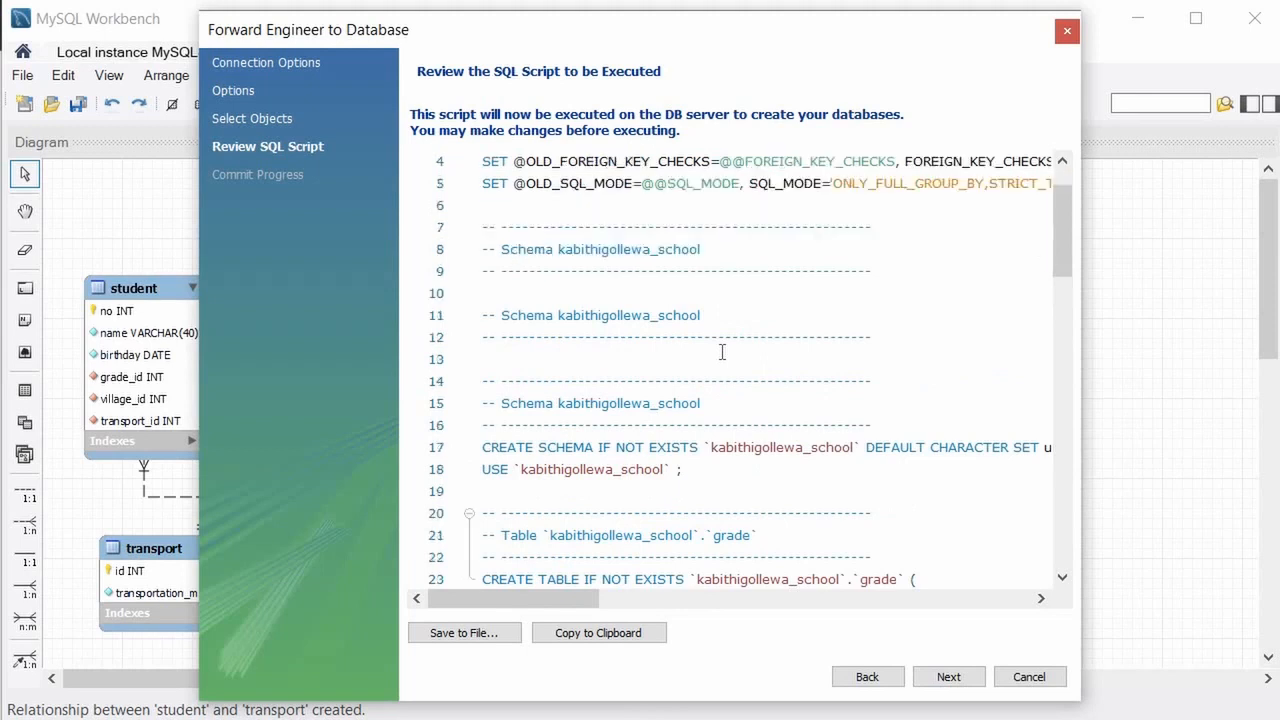
{"action": "scroll", "coordinate": [720, 352], "scroll_direction": "down", "scroll_amount": 5}
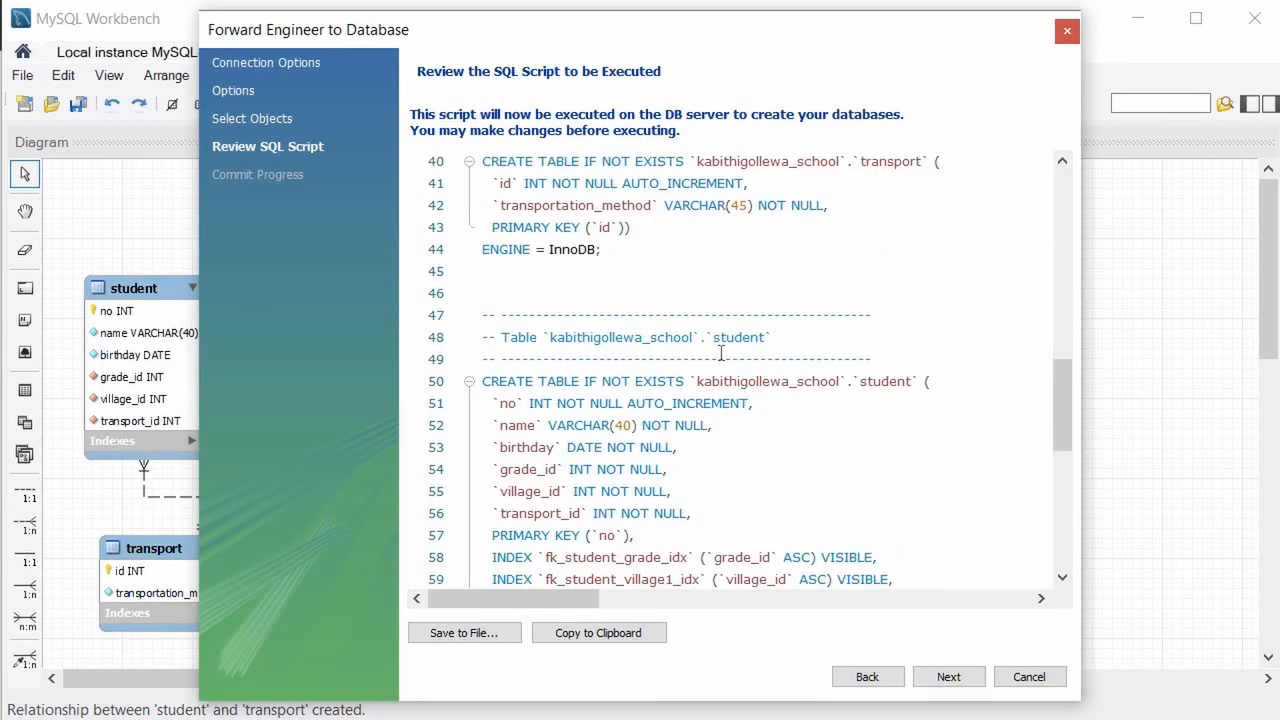
{"action": "scroll", "coordinate": [710, 348], "scroll_direction": "up", "scroll_amount": 2}
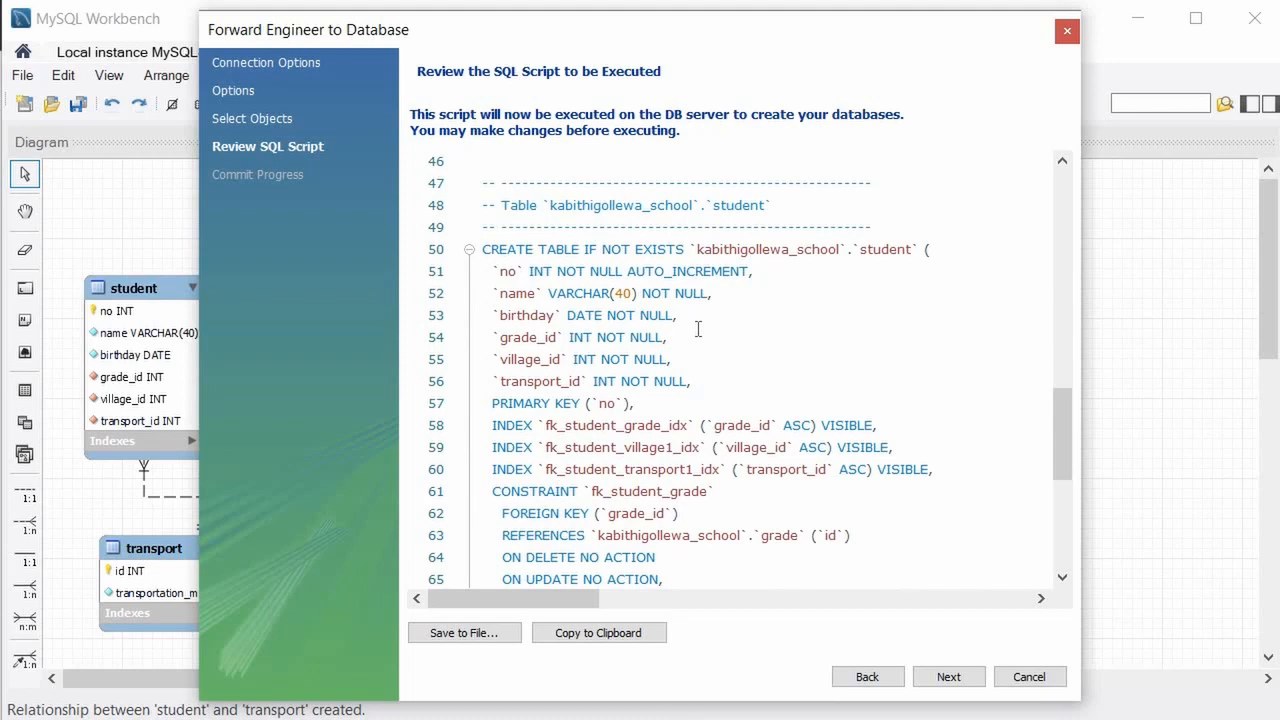
{"action": "scroll", "coordinate": [698, 329], "scroll_direction": "up", "scroll_amount": 5}
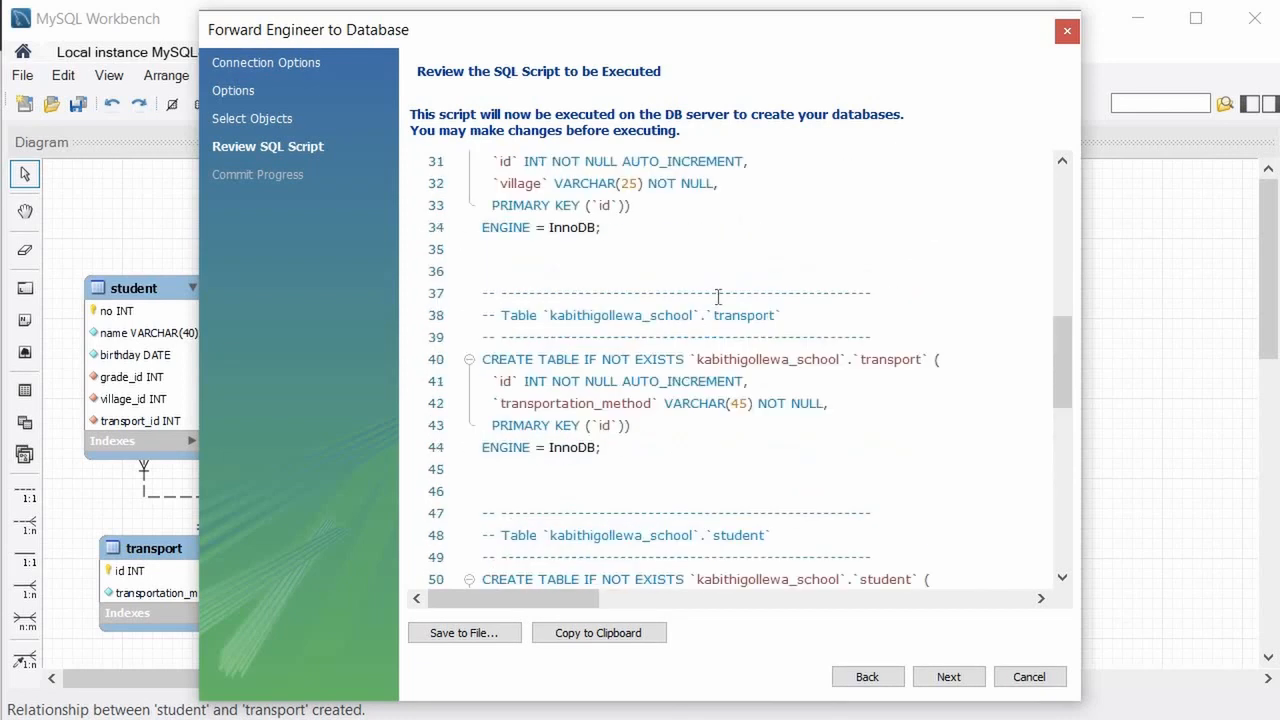
{"action": "scroll", "coordinate": [709, 301], "scroll_direction": "up", "scroll_amount": 3}
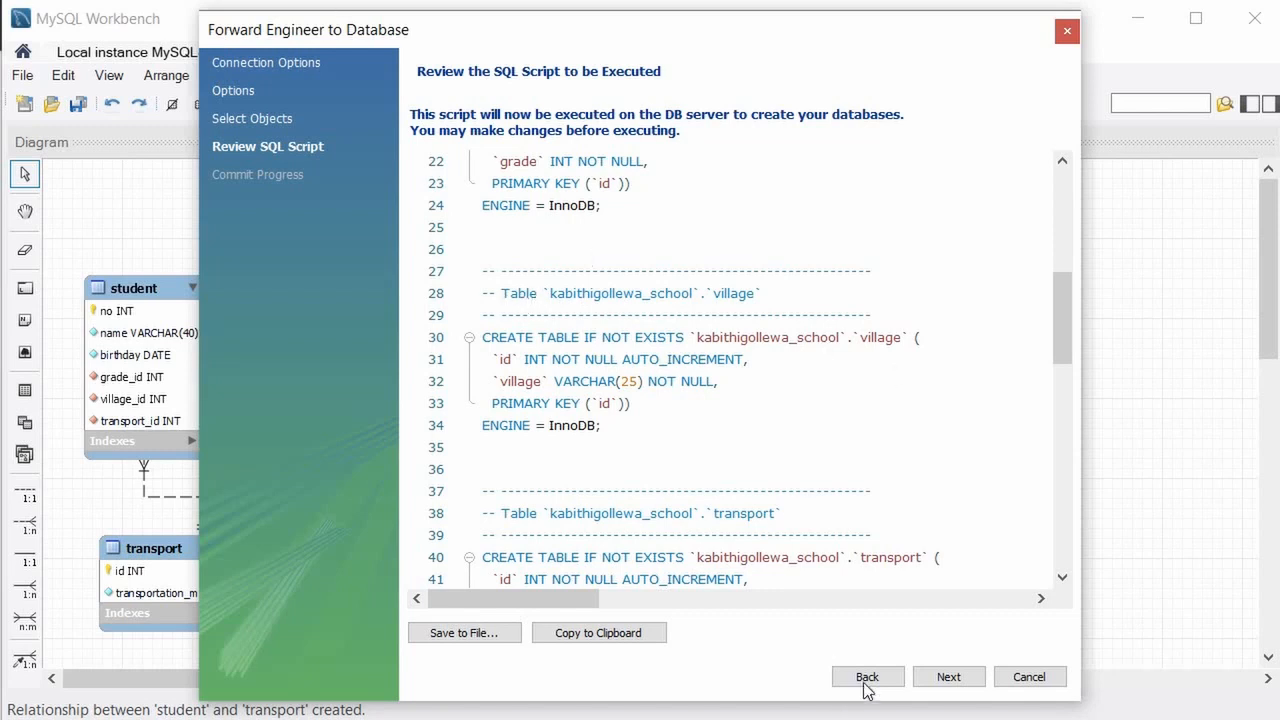
{"action": "key", "text": "Return"}
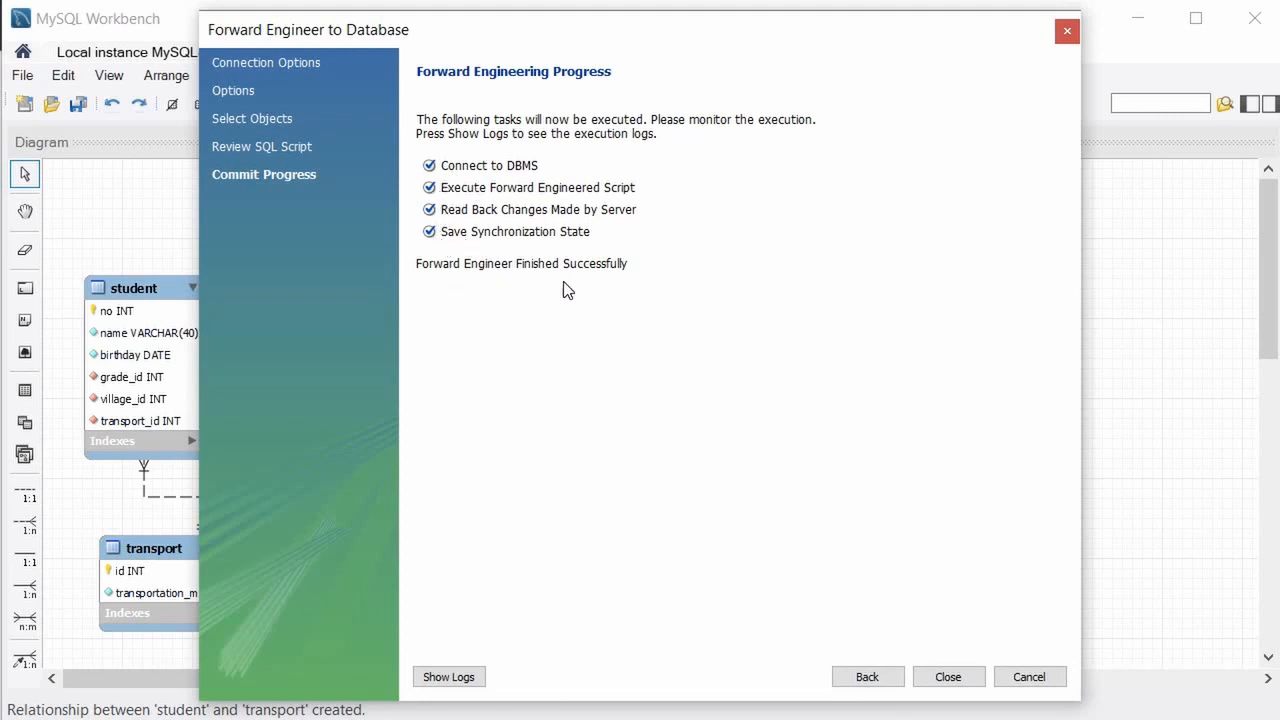
Close the completed Forward Engineer wizard.
{"action": "left_click", "coordinate": [957, 682]}
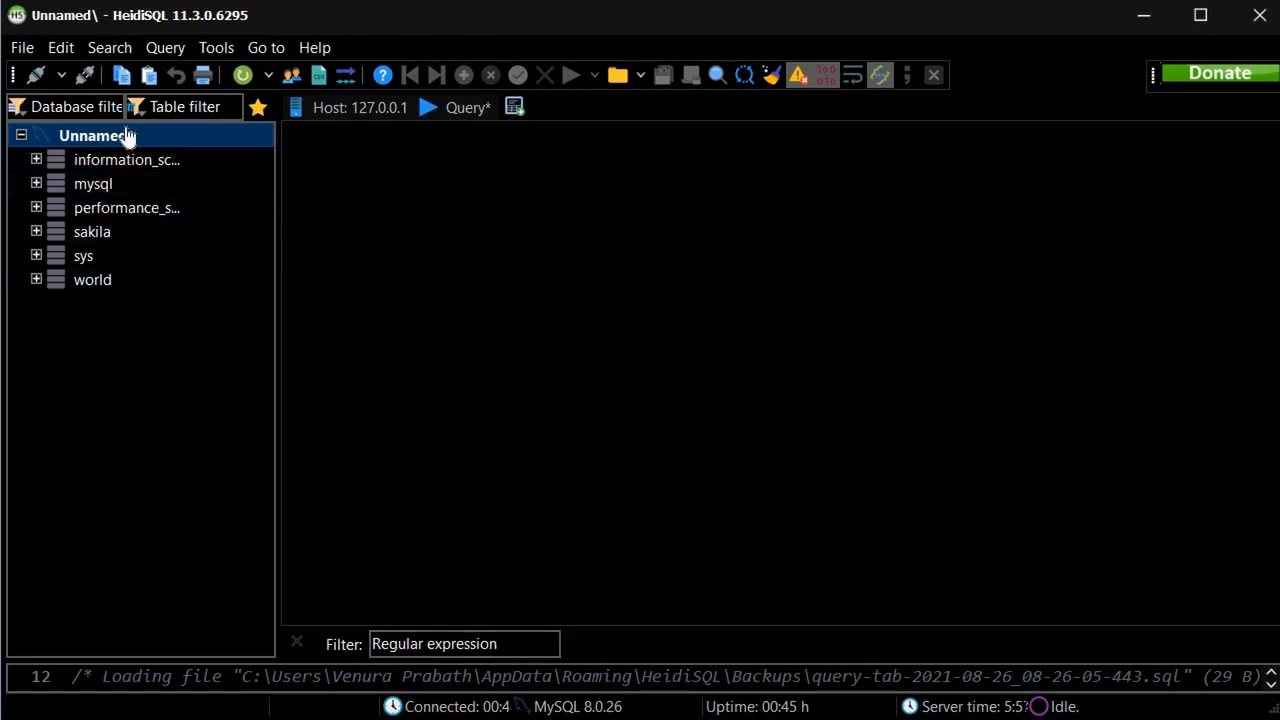
Refresh the database list, expand kabithigollewa_school and open its student table.
{"action": "left_click", "coordinate": [240, 77]}
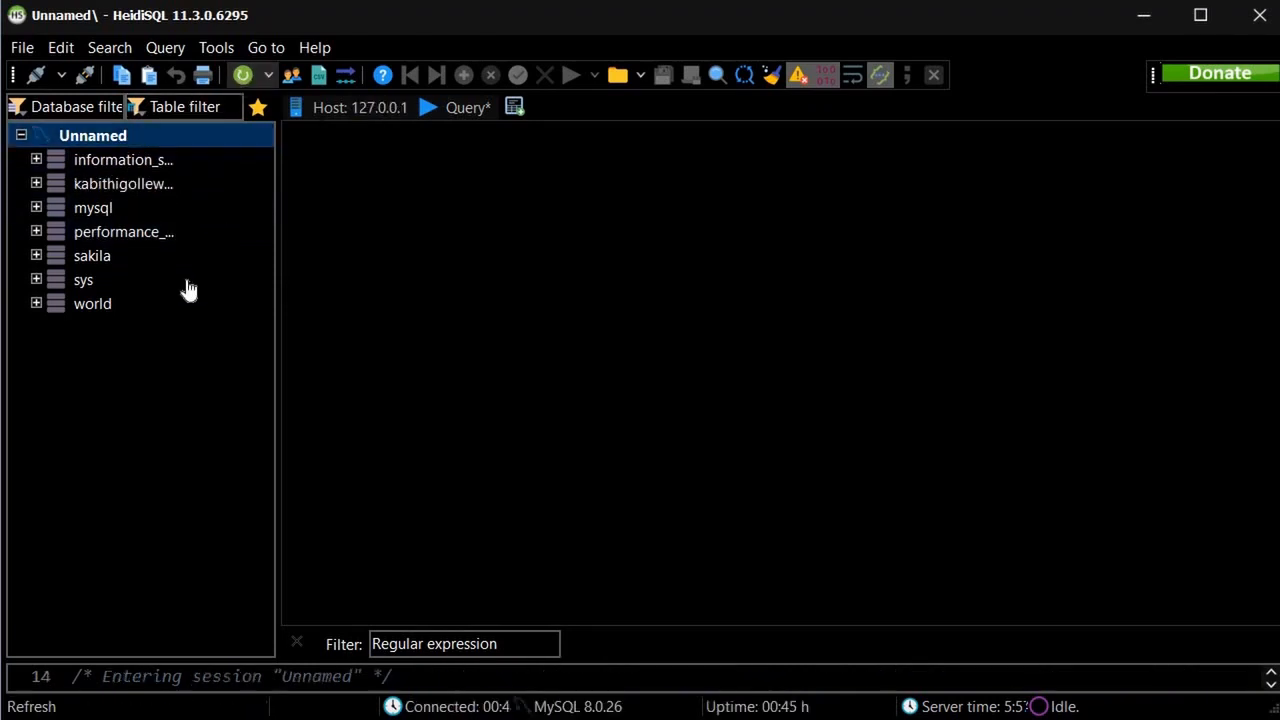
{"action": "left_click", "coordinate": [146, 196]}
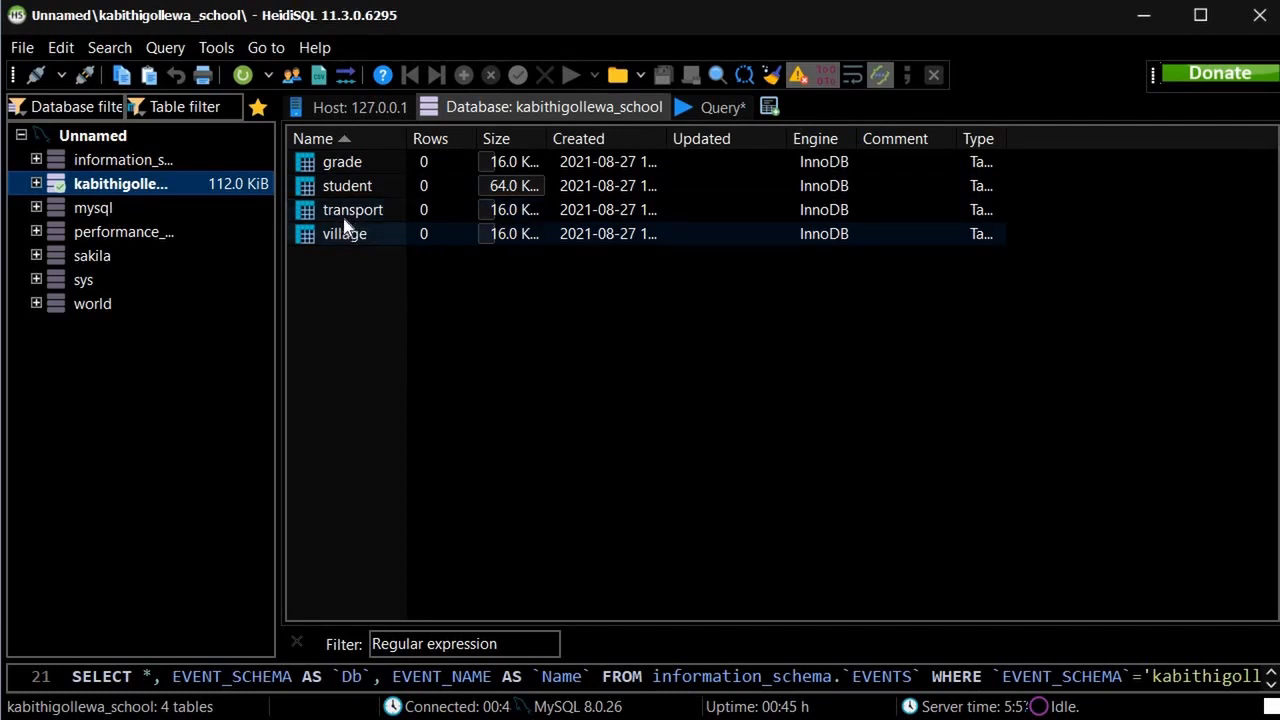
{"action": "left_click", "coordinate": [36, 183]}
{"action": "left_click", "coordinate": [83, 211]}
{"action": "left_click", "coordinate": [107, 237]}
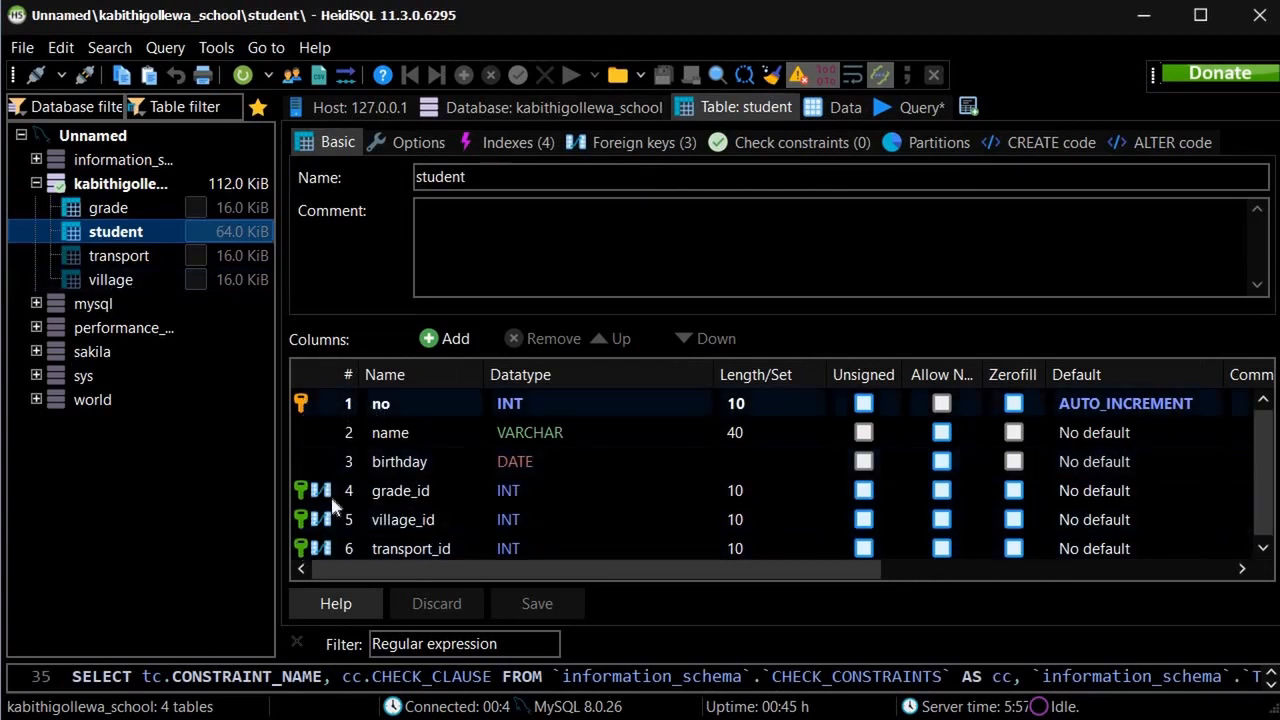
{"action": "scroll", "coordinate": [545, 456], "scroll_direction": "down", "scroll_amount": 1}
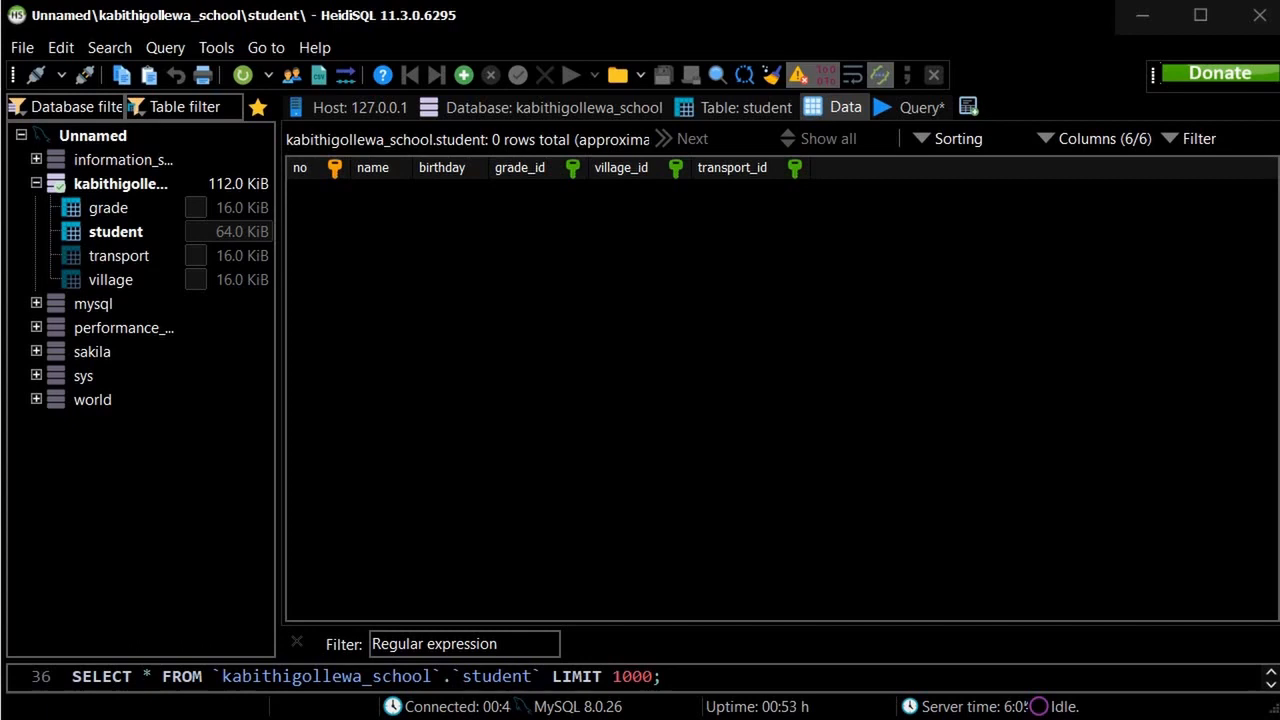
Confirm the grade table has no rows, then reopen the student table's columns.
{"action": "left_click", "coordinate": [26, 208]}
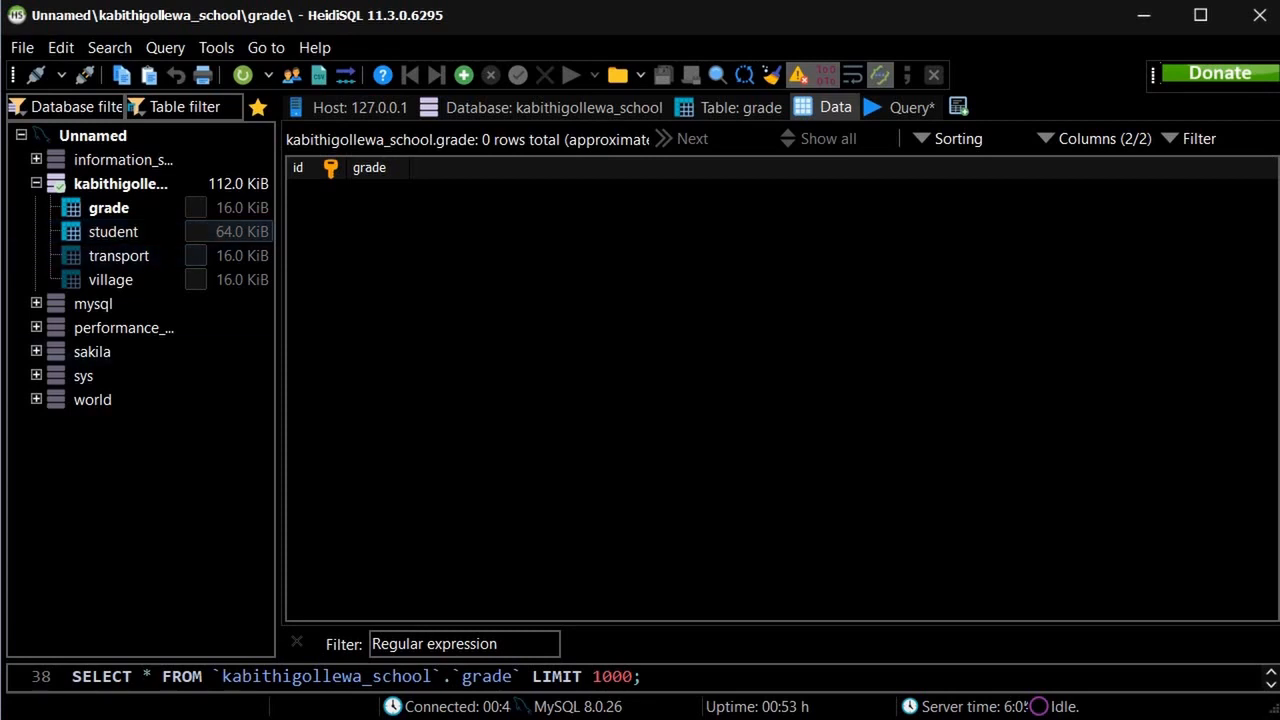
{"action": "key", "text": "alt+Tab"}
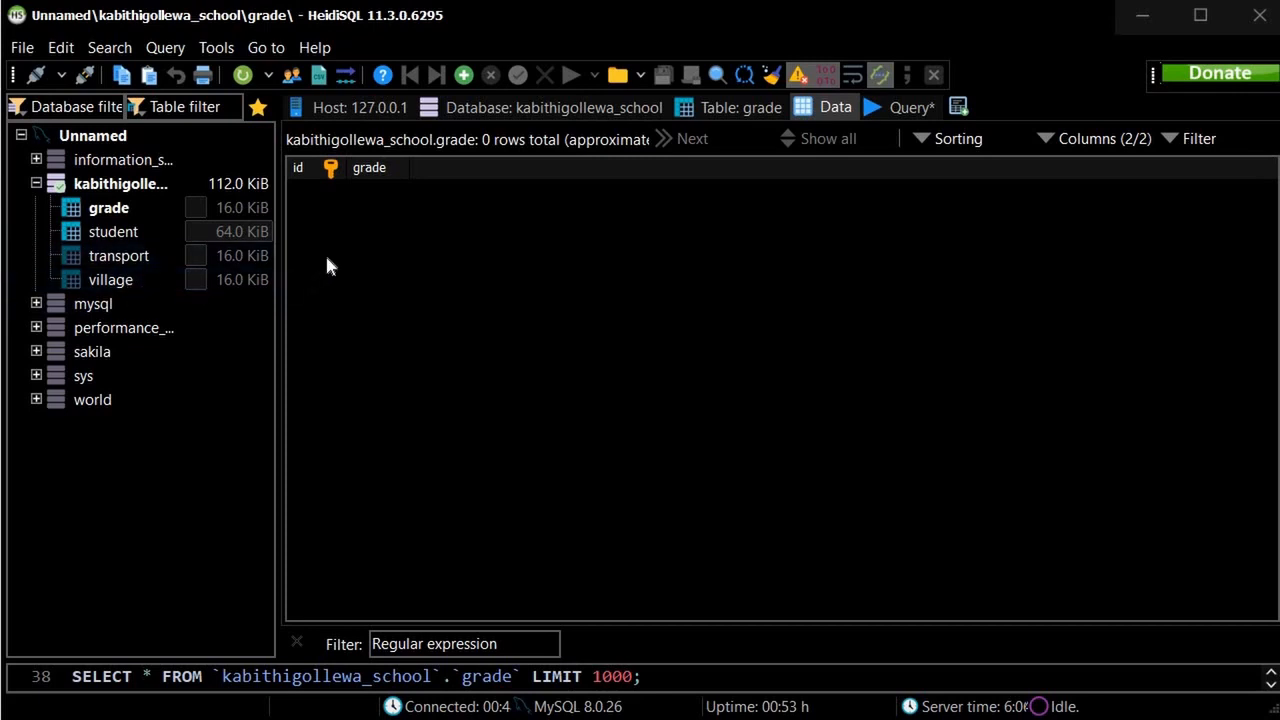
{"action": "left_click", "coordinate": [177, 231]}
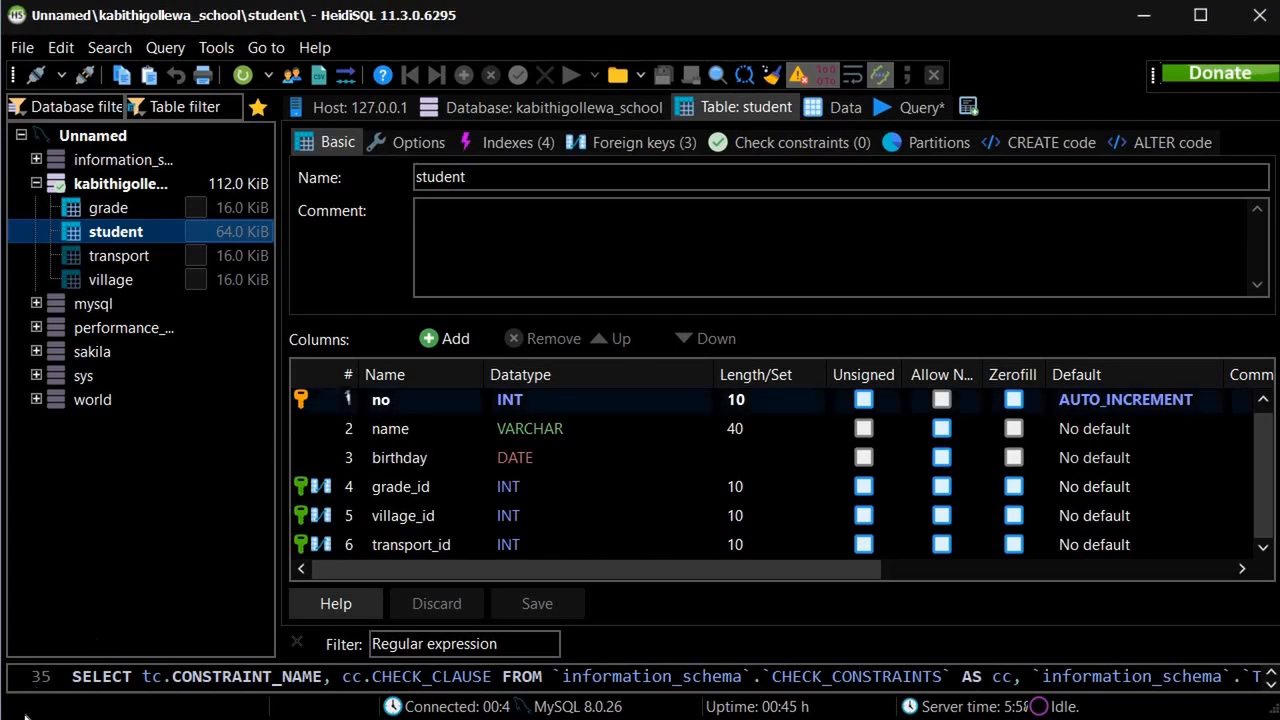
Enter the remaining rows of the grade table.
{"action": "double_click", "coordinate": [343, 191]}
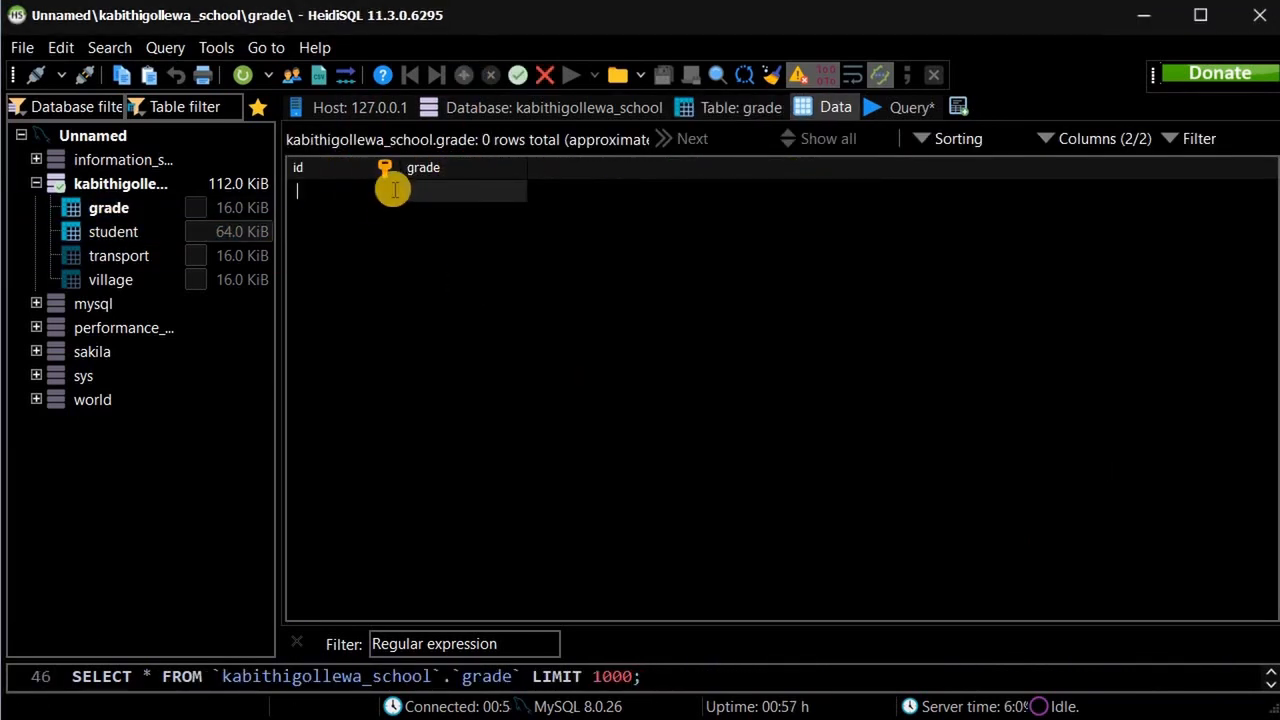
{"action": "type", "text": "1"}
{"action": "left_click", "coordinate": [641, 222]}
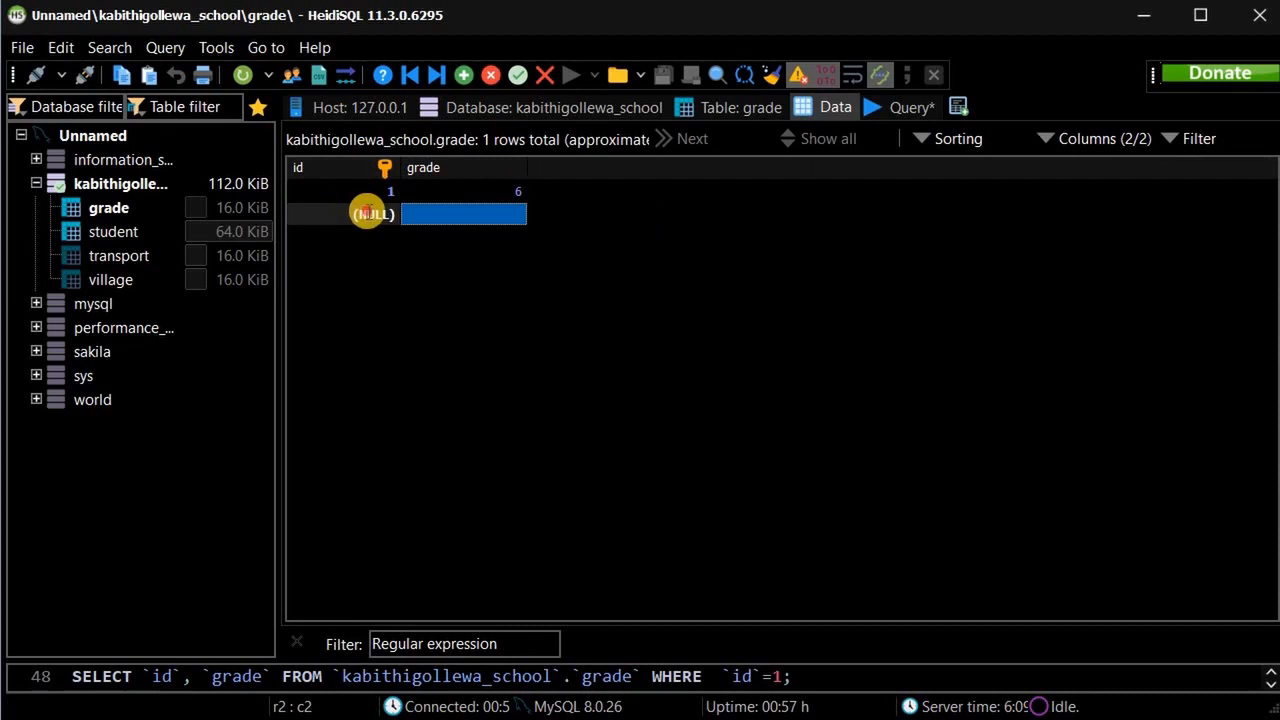
{"action": "type", "text": "2"}
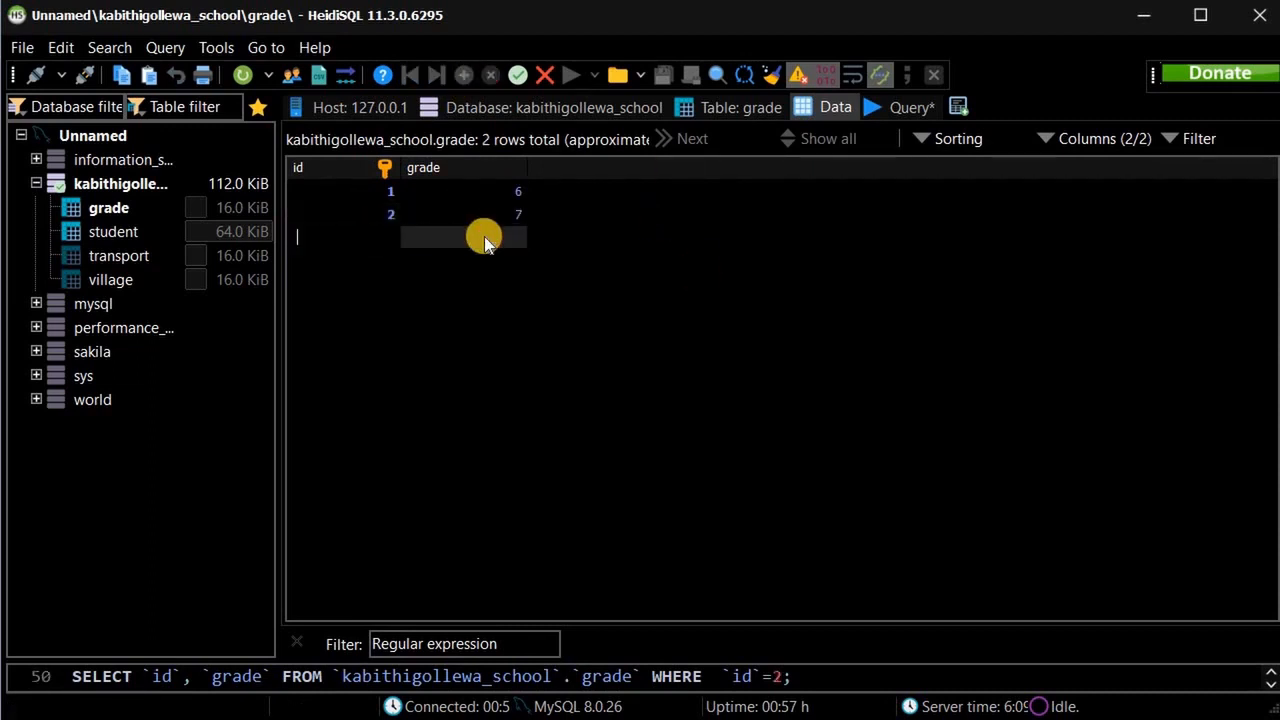
{"action": "type", "text": "8"}
{"action": "key", "text": "Return"}
{"action": "left_click", "coordinate": [464, 75]}
{"action": "type", "text": "4"}
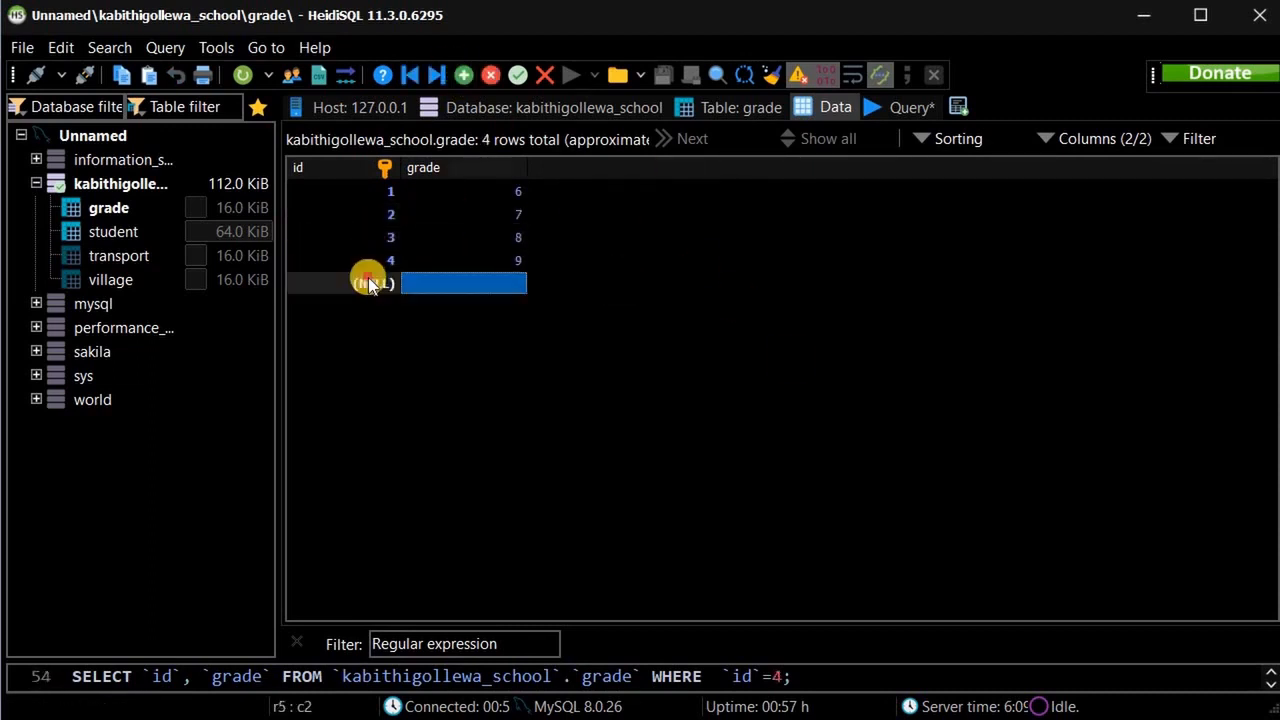
{"action": "type", "text": "5"}
{"action": "key", "text": "Tab"}
{"action": "type", "text": "10"}
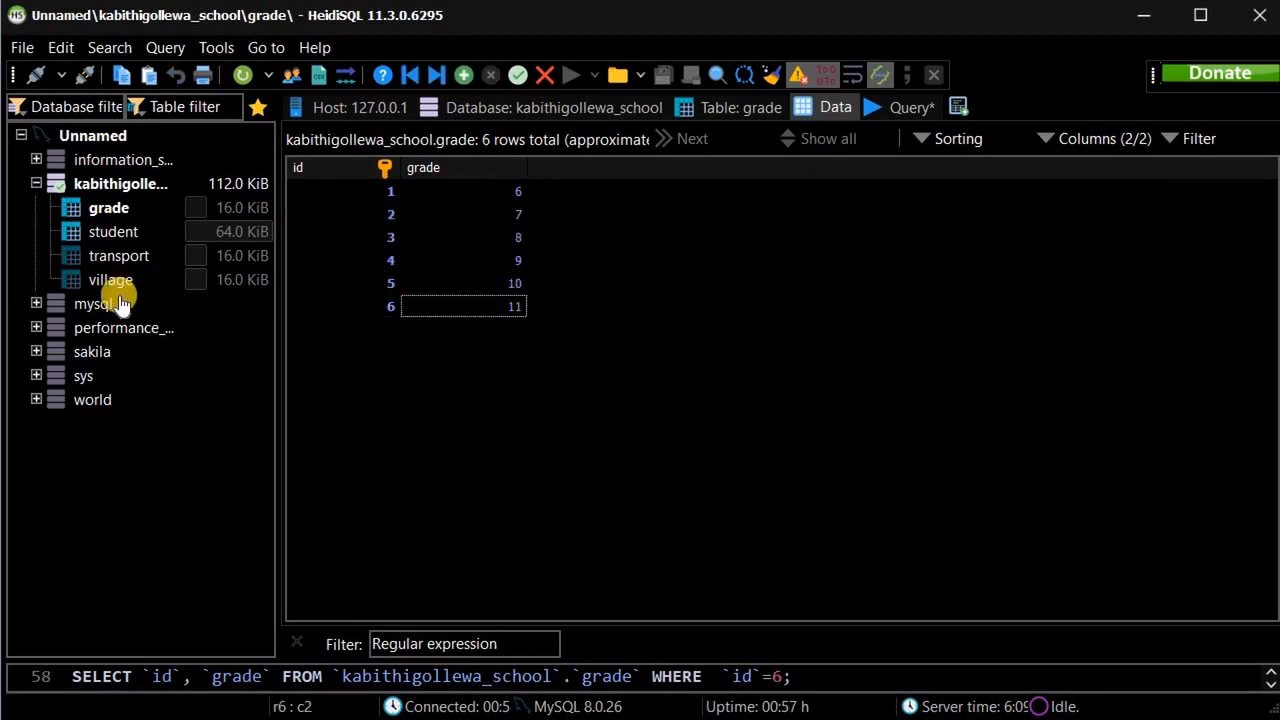
Add villages 1 Padaviya and 2 Bulnewa to the village table.
{"action": "left_click", "coordinate": [120, 279]}
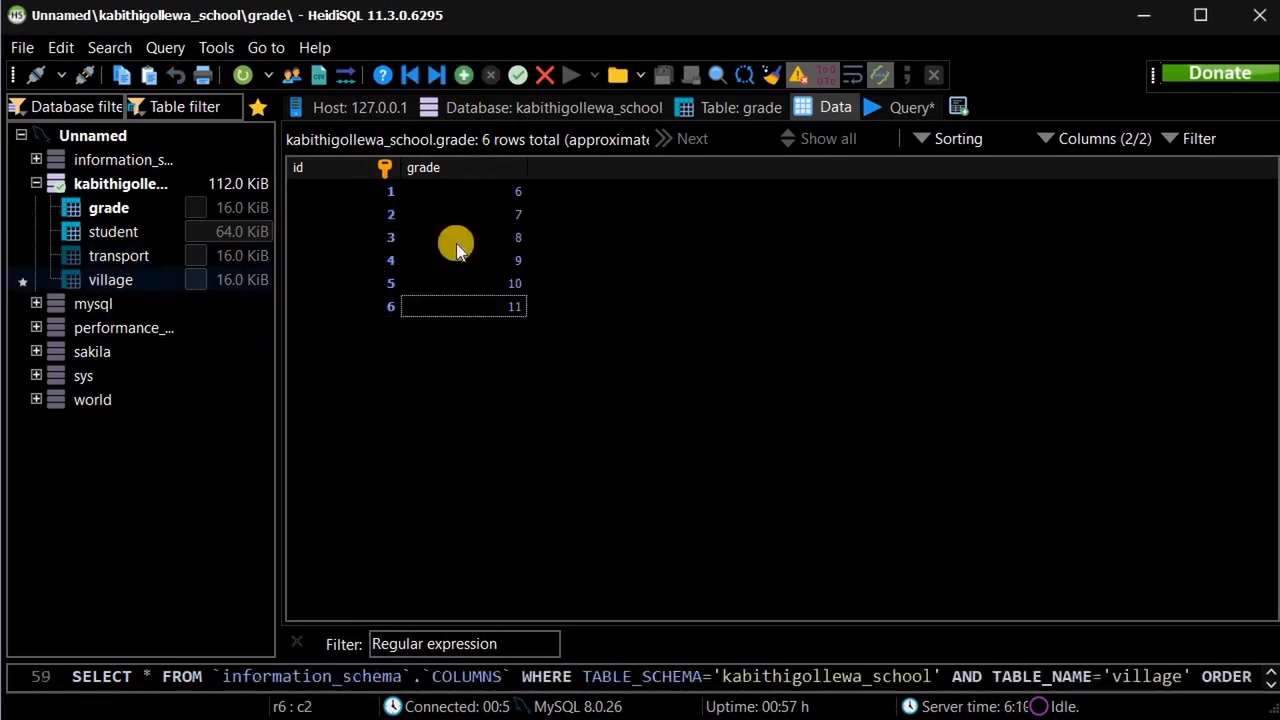
{"action": "key", "text": "Insert"}
{"action": "type", "text": "1"}
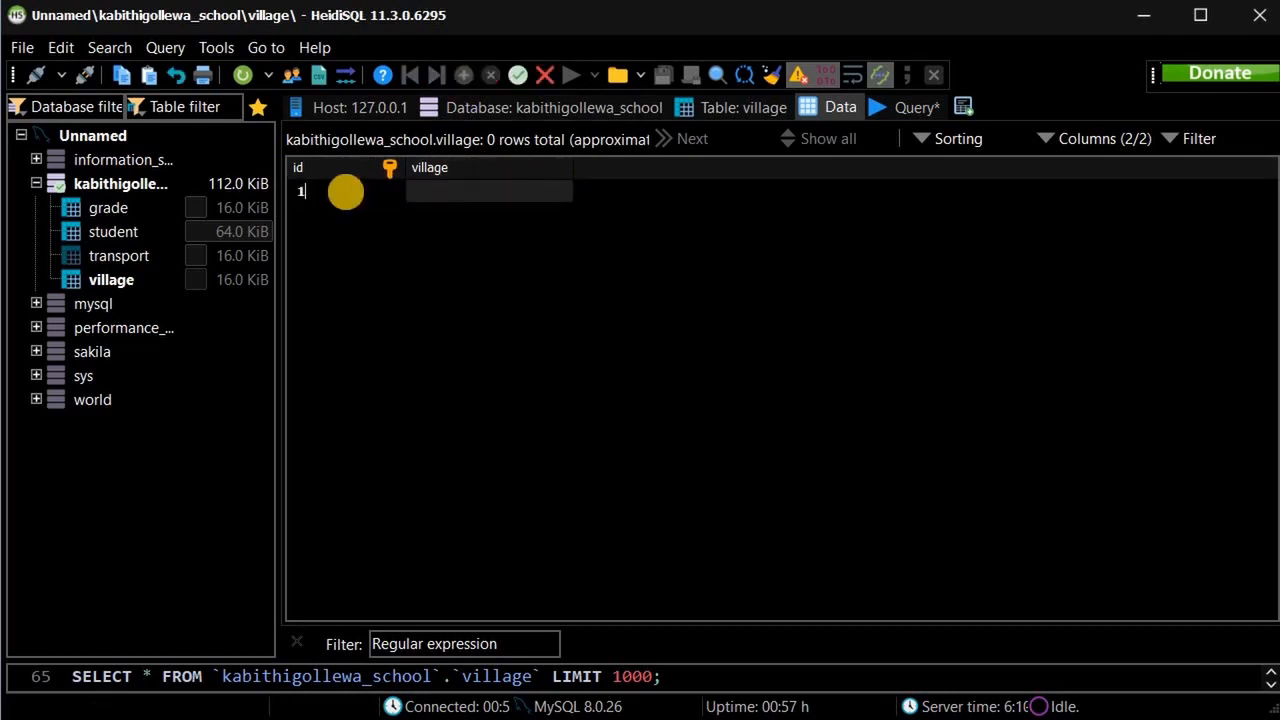
{"action": "key", "text": "Tab"}
{"action": "type", "text": "Padaviya"}
{"action": "left_click", "coordinate": [464, 75]}
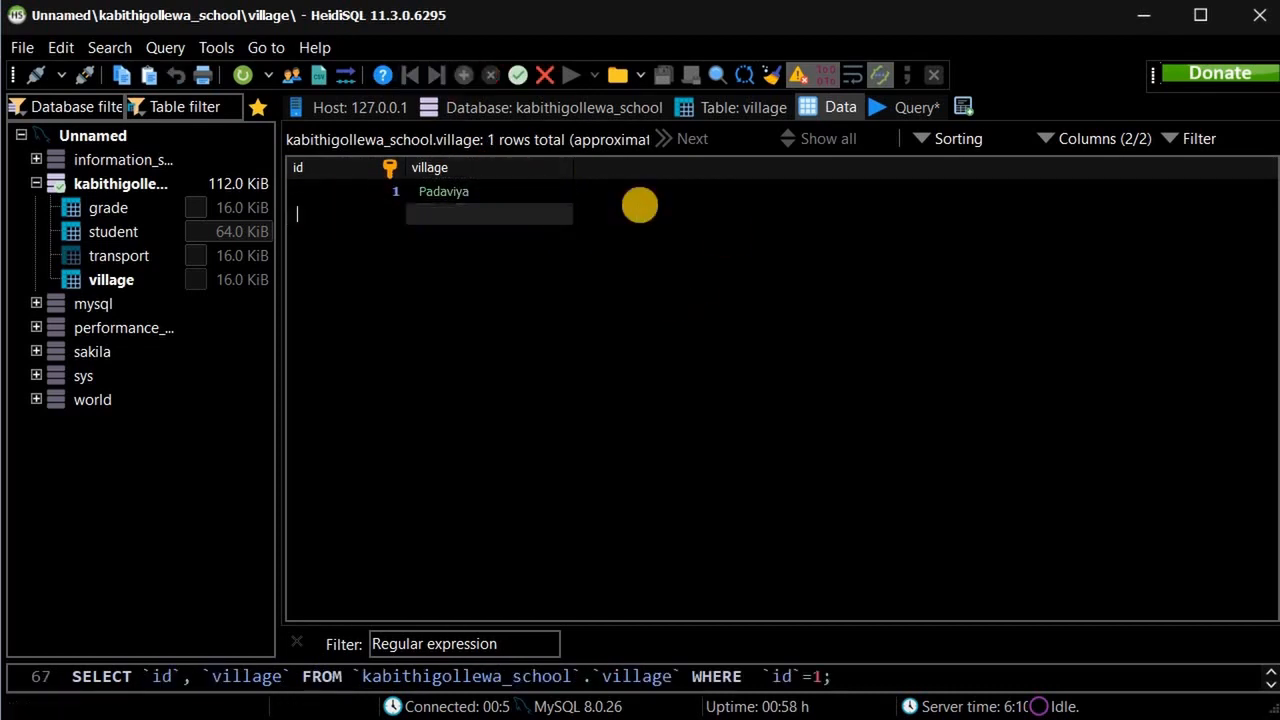
{"action": "type", "text": "2"}
{"action": "key", "text": "Tab"}
{"action": "type", "text": "Bulnewa"}
{"action": "left_click", "coordinate": [464, 75]}
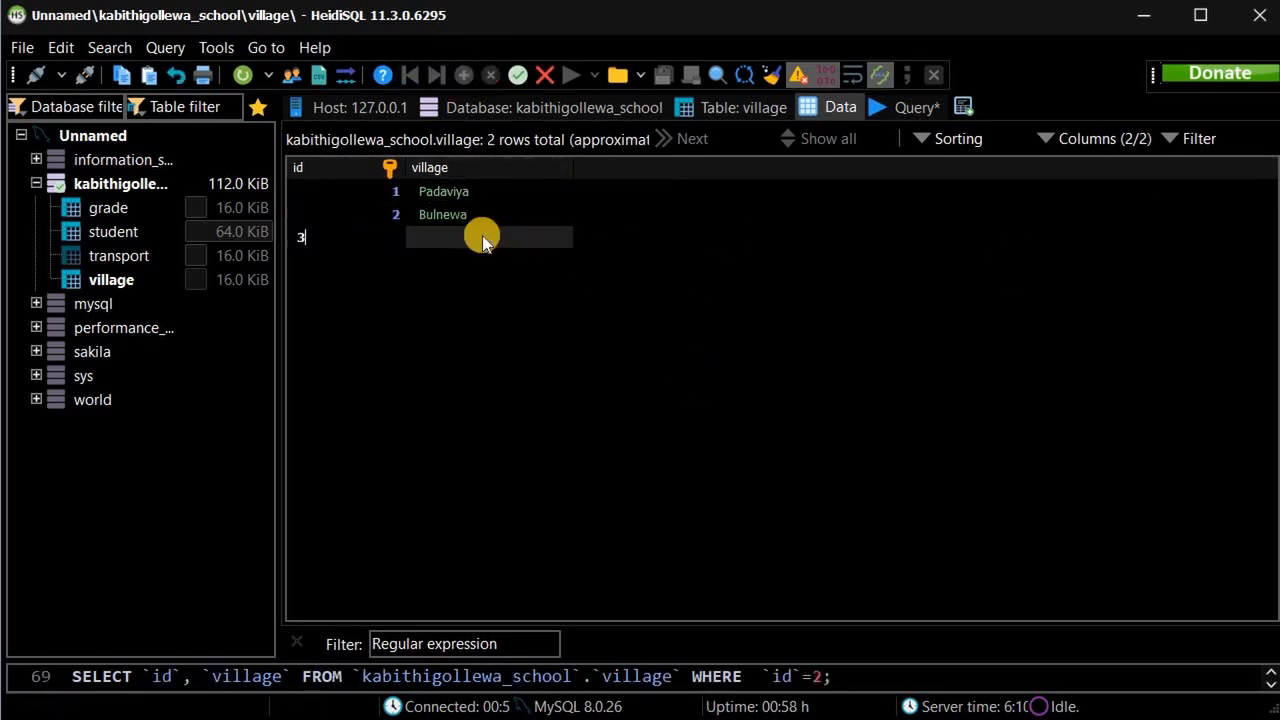
Add villages 3 Medhawachchiya, 4 Nochchiyagama and 5 Palagaswewa.
{"action": "type", "text": "3"}
{"action": "key", "text": "Tab"}
{"action": "type", "text": "Medhawachchiya"}
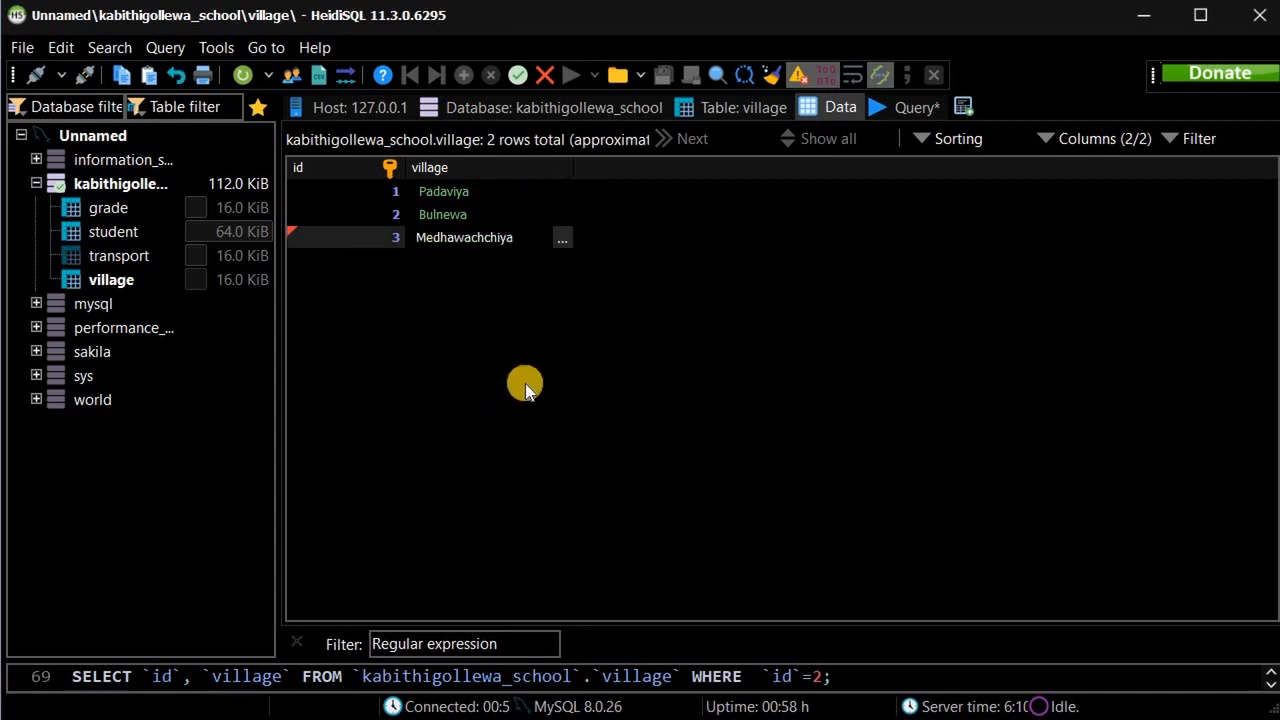
{"action": "key", "text": "Insert"}
{"action": "type", "text": "4"}
{"action": "key", "text": "Tab"}
{"action": "type", "text": "Nochchiyagama"}
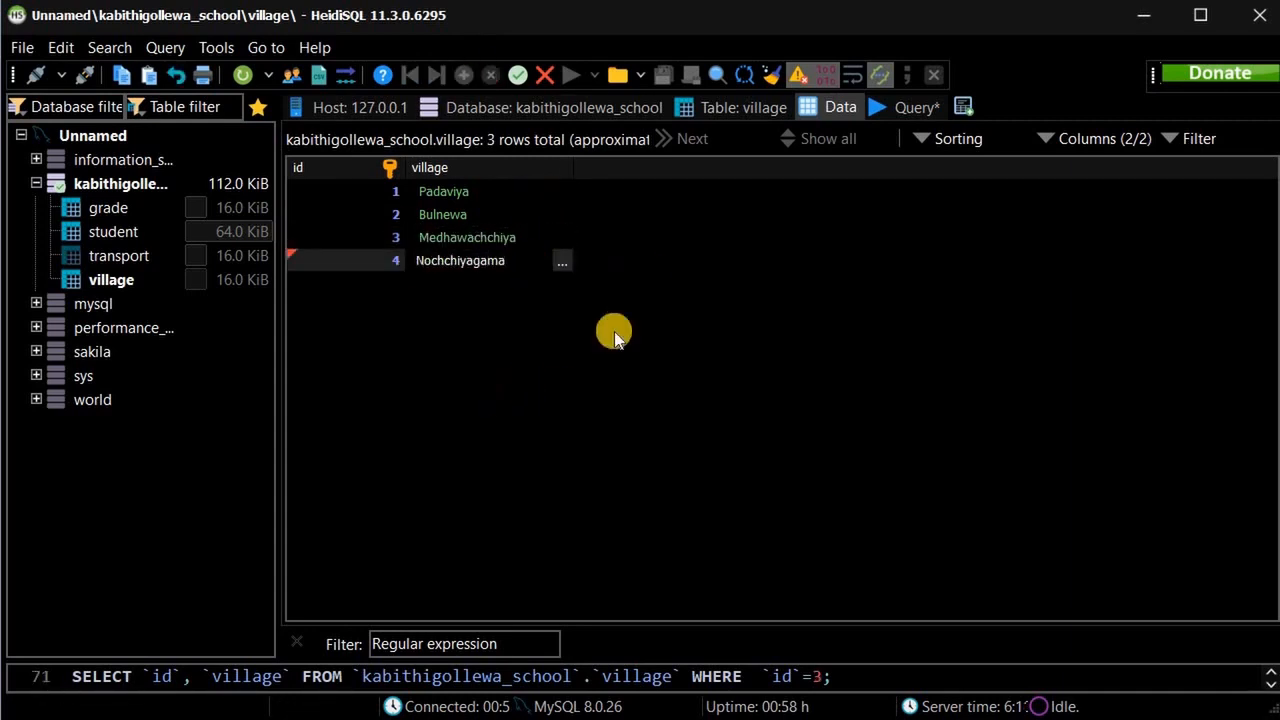
{"action": "key", "text": "Insert"}
{"action": "type", "text": "5"}
{"action": "key", "text": "Tab"}
{"action": "type", "text": "Palagaswewa"}
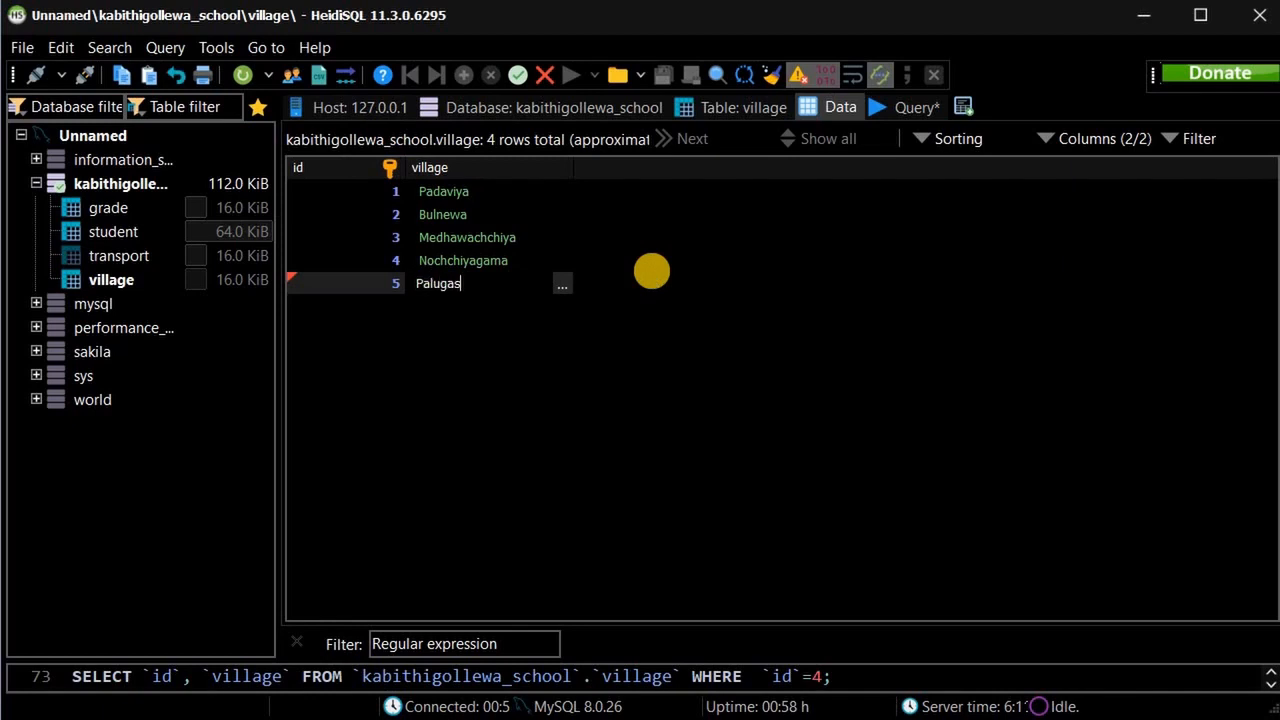
{"action": "left_click", "coordinate": [682, 424]}
{"action": "left_click", "coordinate": [119, 256]}
Add transport methods 1 Bus and 2 foot to the transport table.
{"action": "left_click", "coordinate": [476, 77]}
{"action": "type", "text": "1"}
{"action": "key", "text": "Tab"}
{"action": "type", "text": "Bus"}
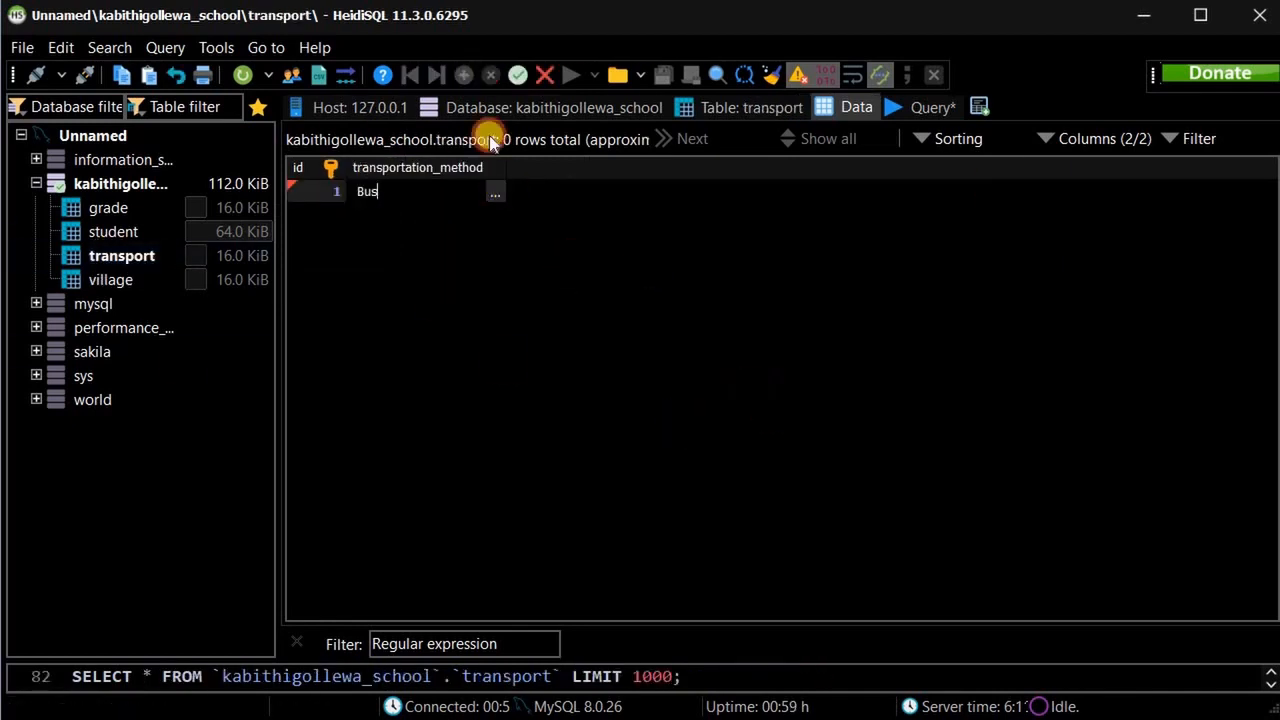
{"action": "key", "text": "Insert"}
{"action": "type", "text": "2"}
{"action": "key", "text": "Tab"}
{"action": "type", "text": "foot"}
{"action": "left_click", "coordinate": [473, 78]}
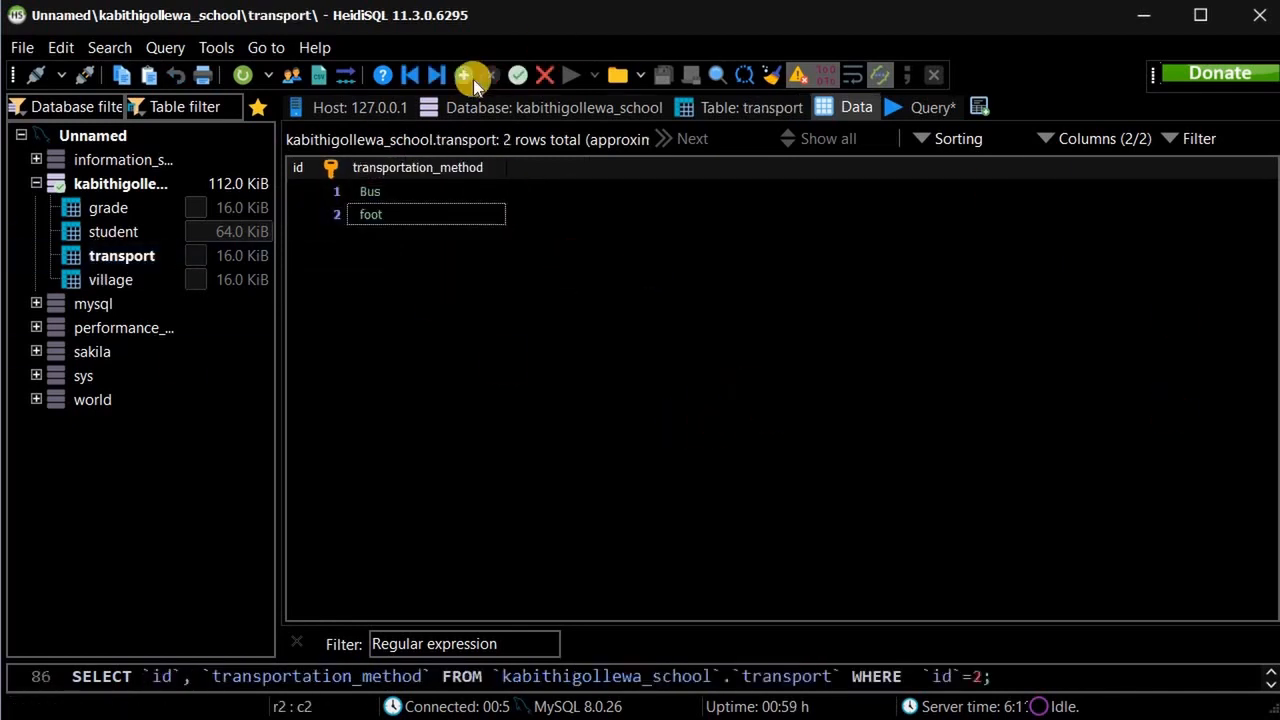
Add transport methods 3 Mortor bicycle, 4 Bicycle and 5 School Van.
{"action": "type", "text": "3"}
{"action": "key", "text": "Tab"}
{"action": "type", "text": "Mortor bicycle"}
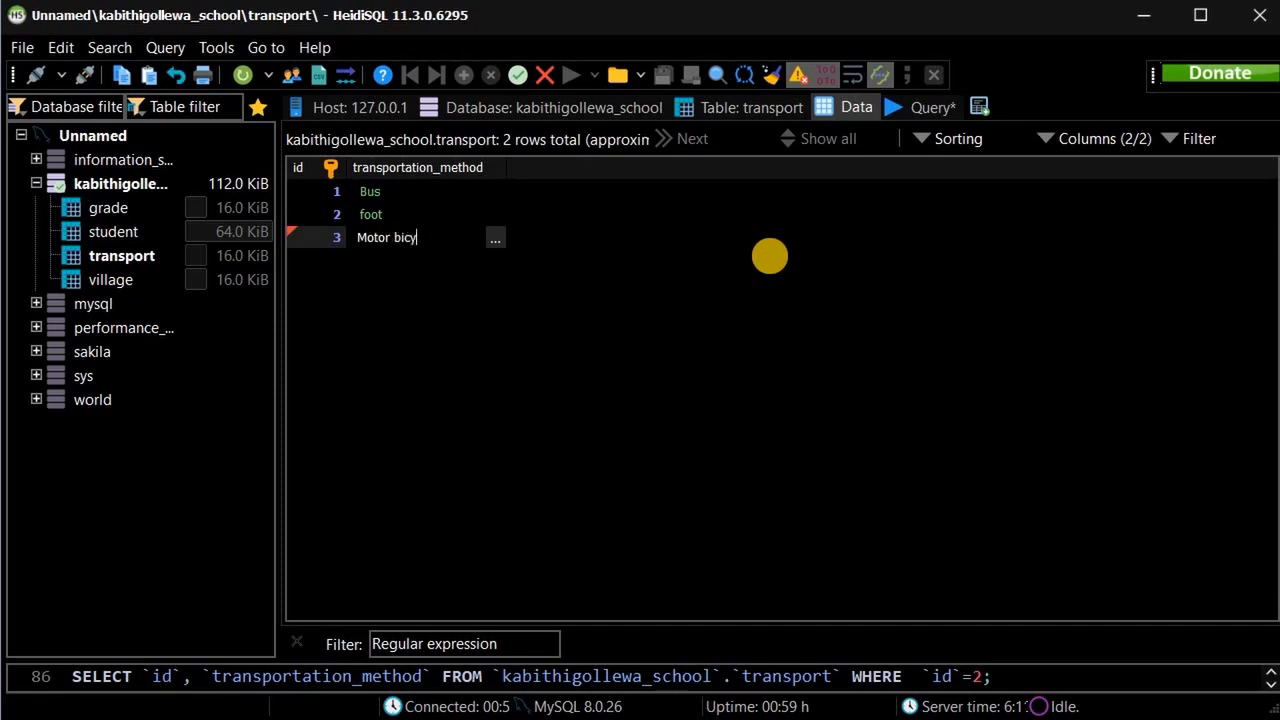
{"action": "key", "text": "Insert"}
{"action": "type", "text": "4"}
{"action": "key", "text": "Tab"}
{"action": "type", "text": "Bicycle"}
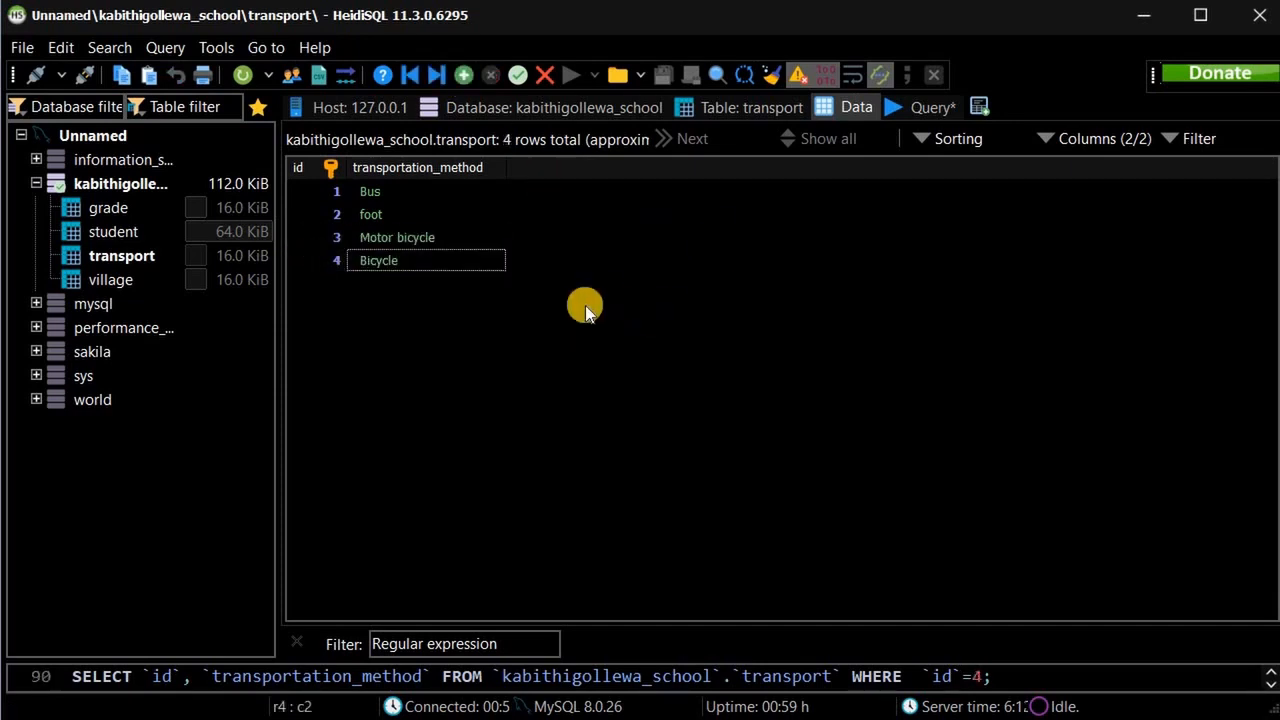
{"action": "key", "text": "Insert"}
{"action": "type", "text": "5"}
{"action": "key", "text": "Tab"}
{"action": "type", "text": "School Van"}
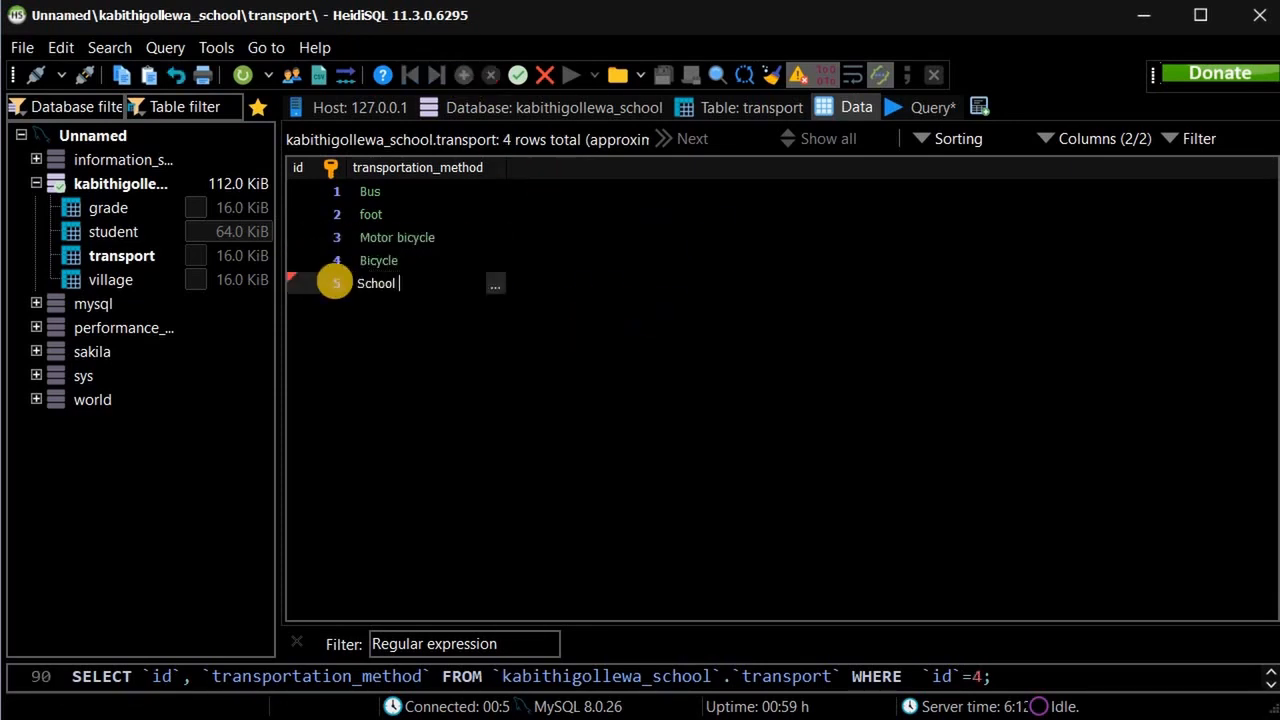
{"action": "key", "text": "Return"}
{"action": "left_click", "coordinate": [116, 232]}
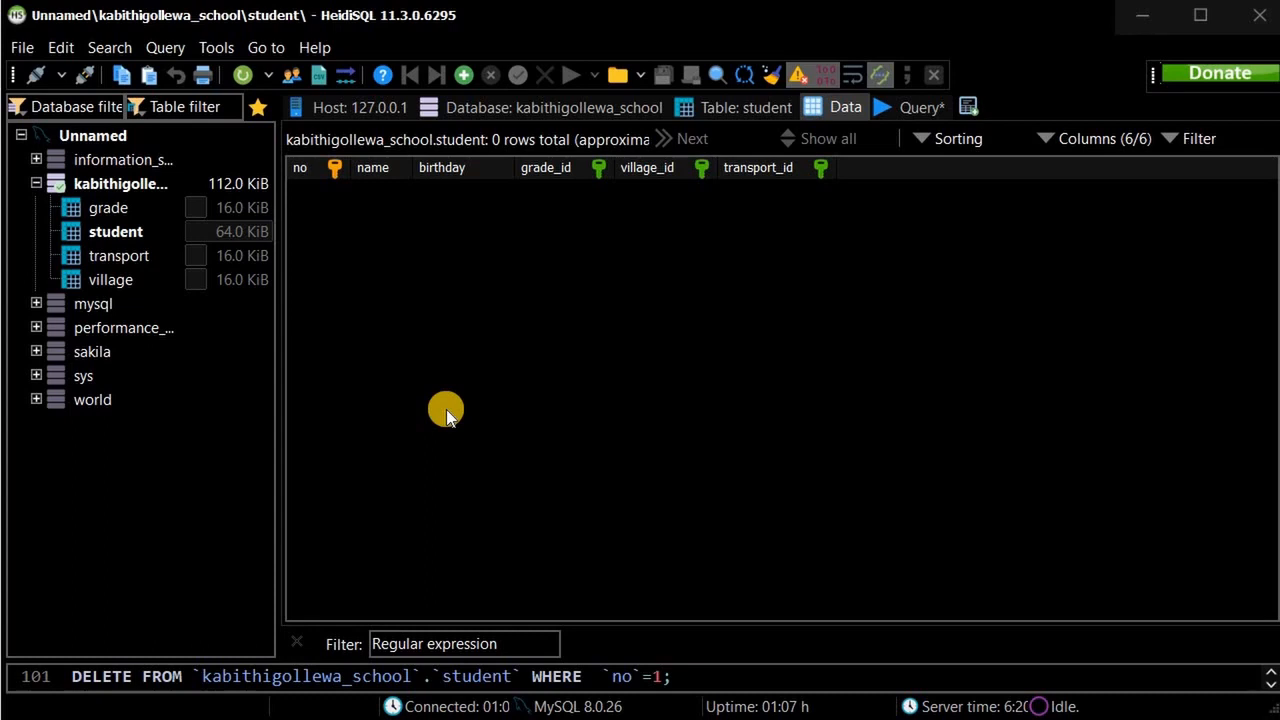
Insert a student row with no 1, the student's full name and birthday 2005-03-12.
{"action": "left_click", "coordinate": [462, 77]}
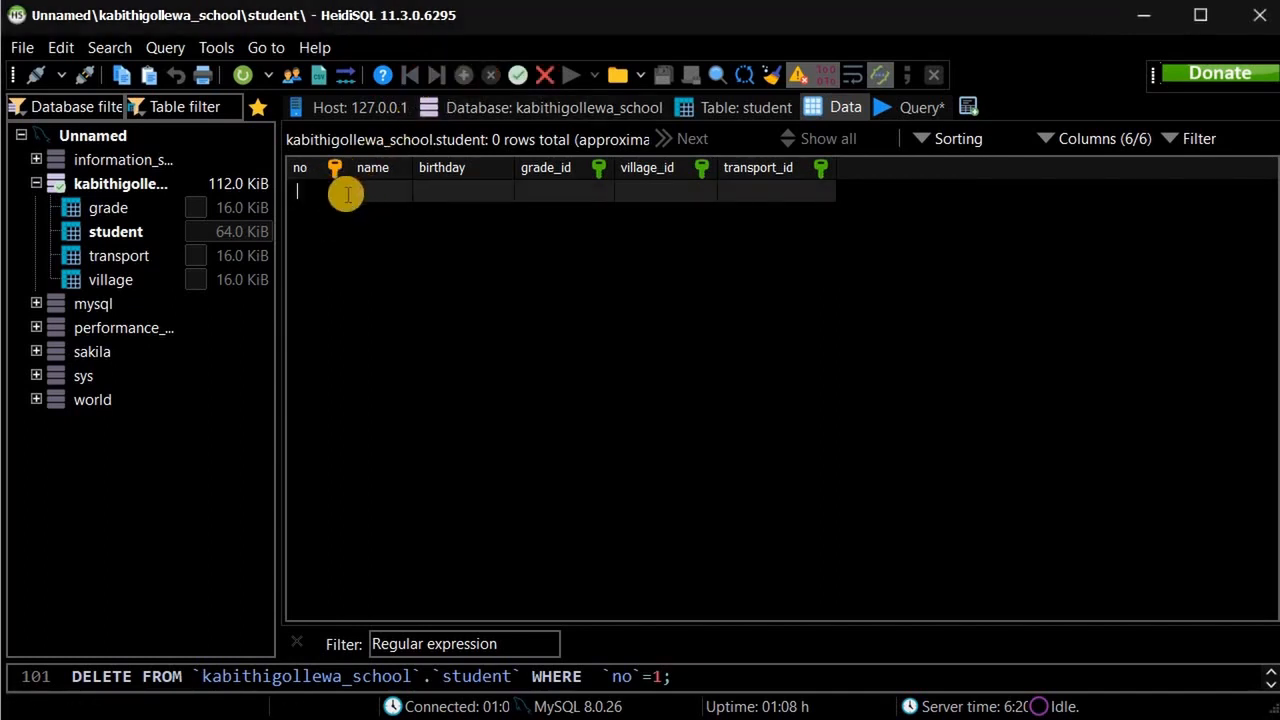
{"action": "type", "text": "1S"}
{"action": "key", "text": "BackSpace"}
{"action": "key", "text": "Tab"}
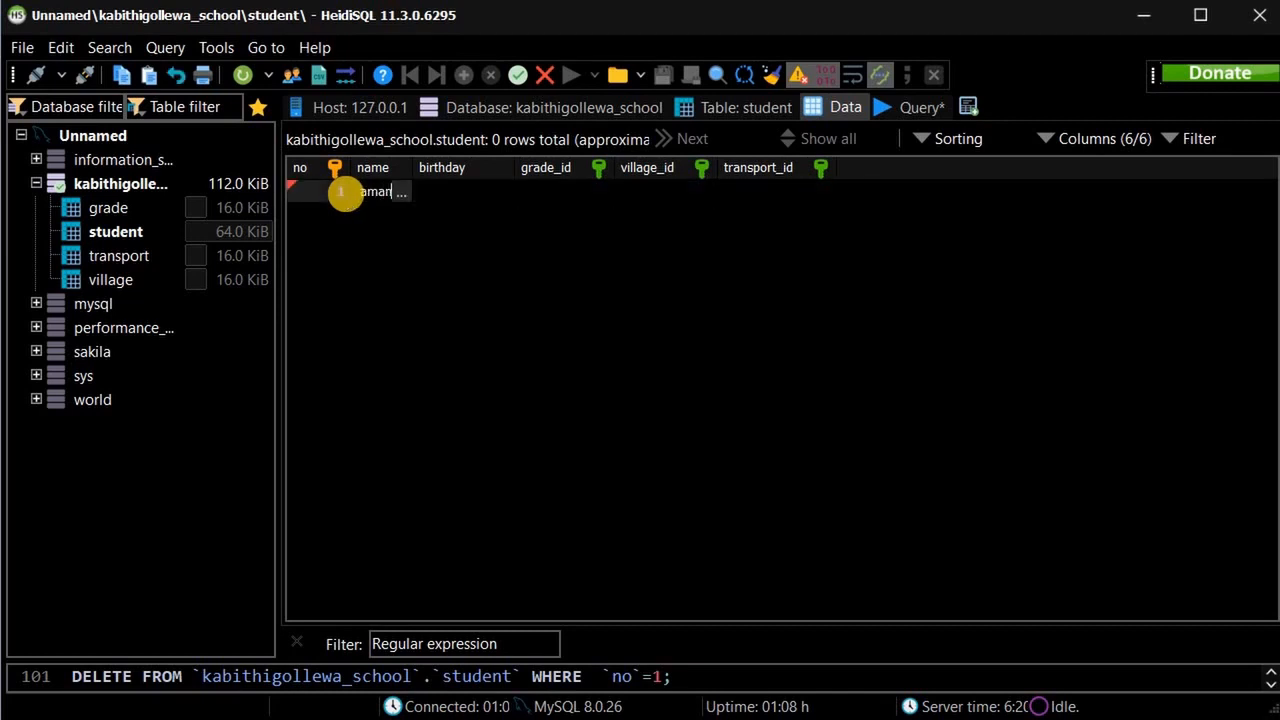
{"action": "key", "text": "Tab"}
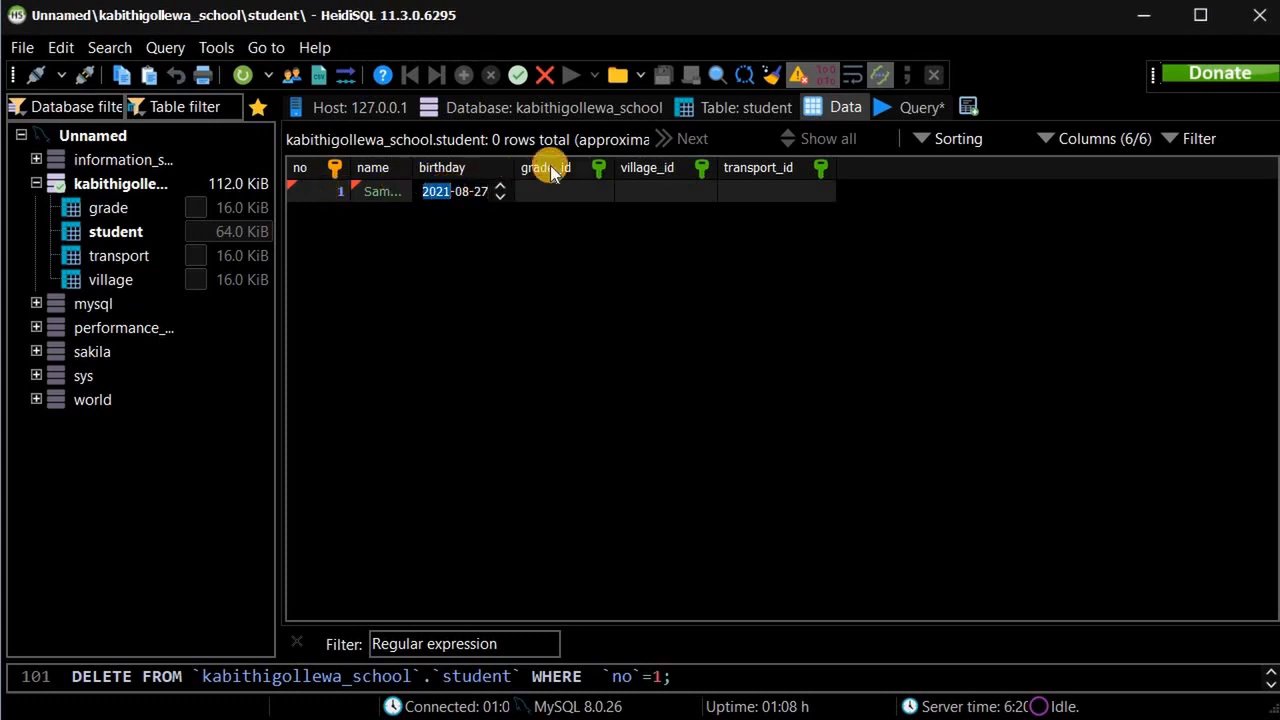
{"action": "type", "text": "2005-"}
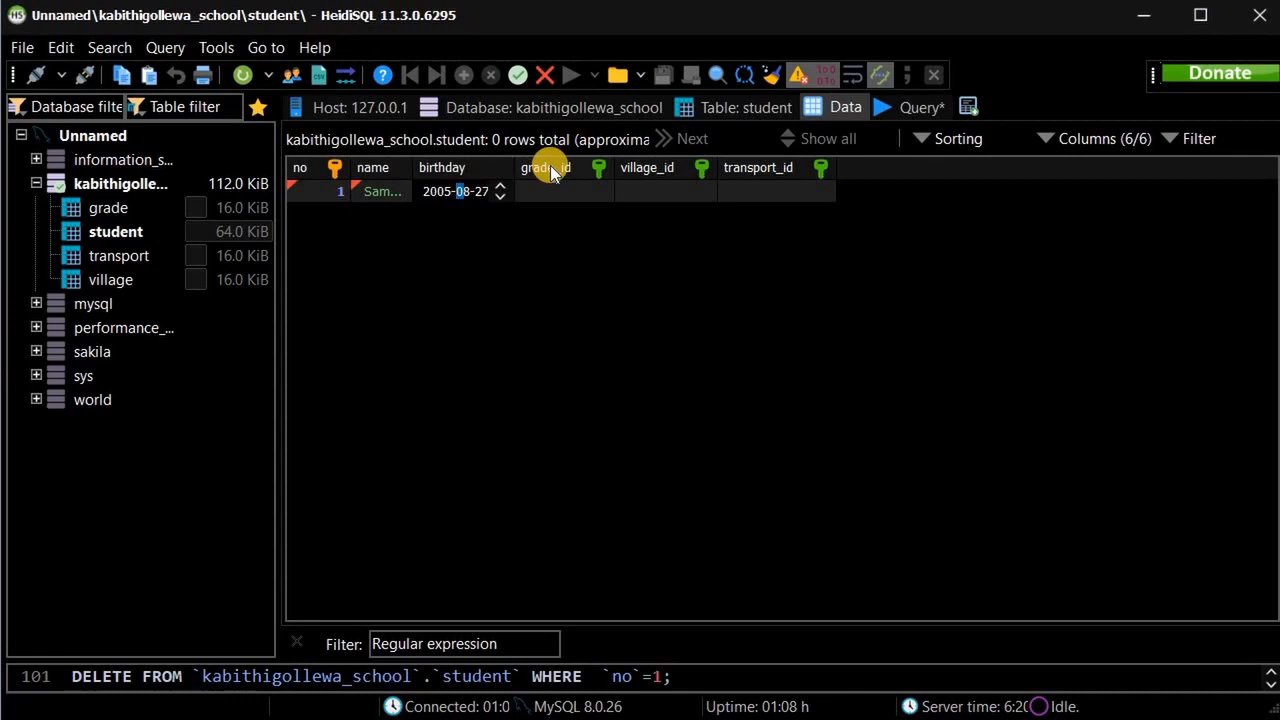
{"action": "type", "text": "03"}
{"action": "key", "text": "Tab"}
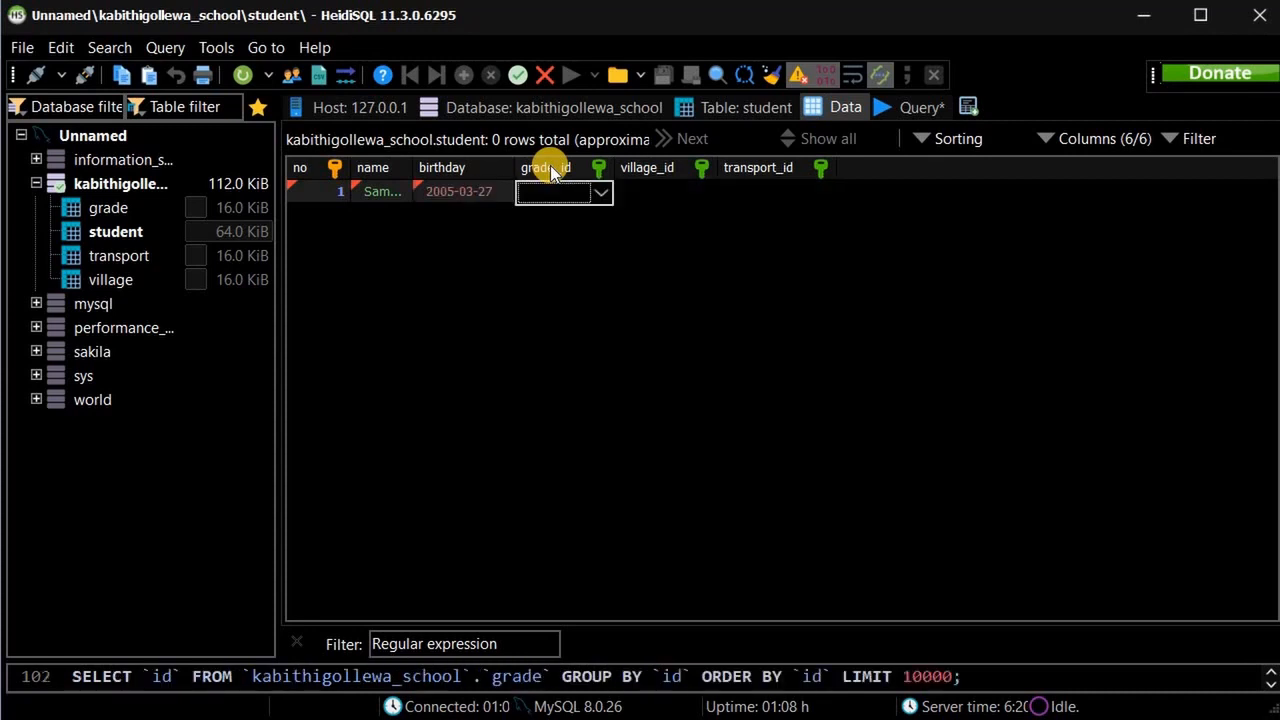
{"action": "left_click", "coordinate": [471, 191]}
{"action": "left_click", "coordinate": [484, 191]}
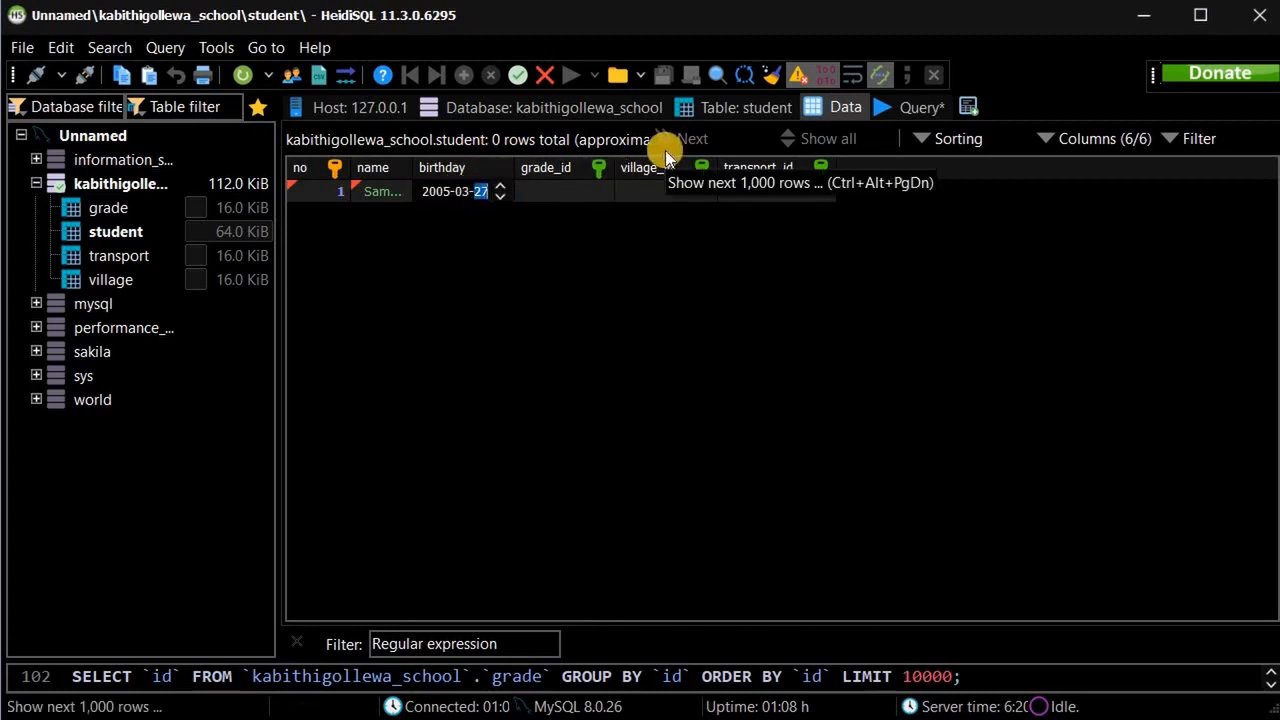
{"action": "type", "text": "12"}
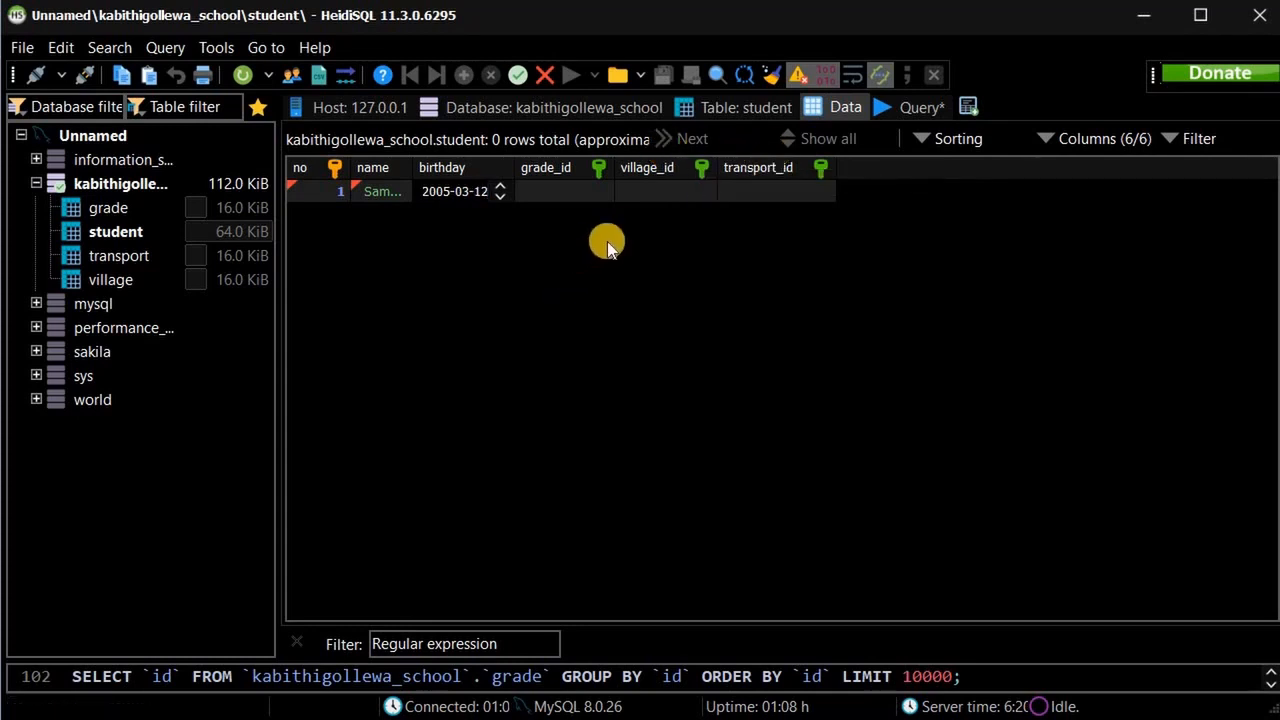
{"action": "double_click", "coordinate": [610, 198]}
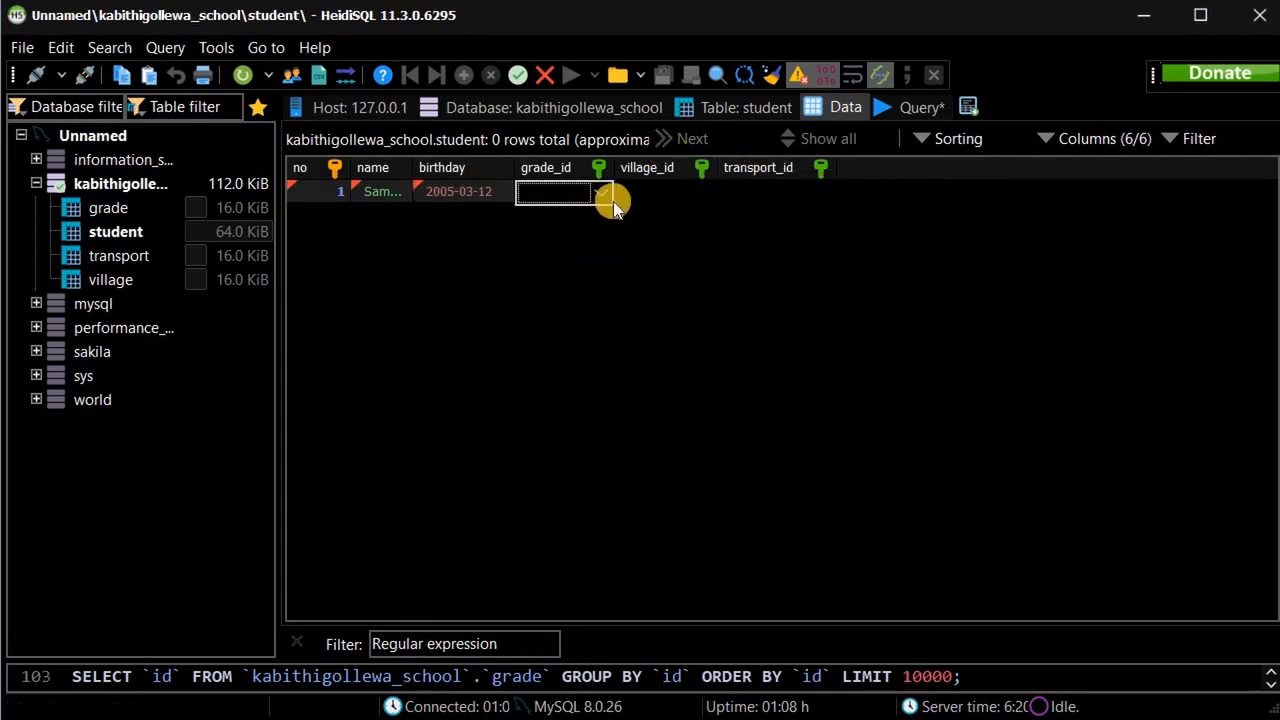
Set grade_id 6, village 1: Padaviya and transport 1: Bus, then post the row.
{"action": "left_click", "coordinate": [543, 188]}
{"action": "left_click", "coordinate": [552, 188]}
{"action": "left_click", "coordinate": [603, 199]}
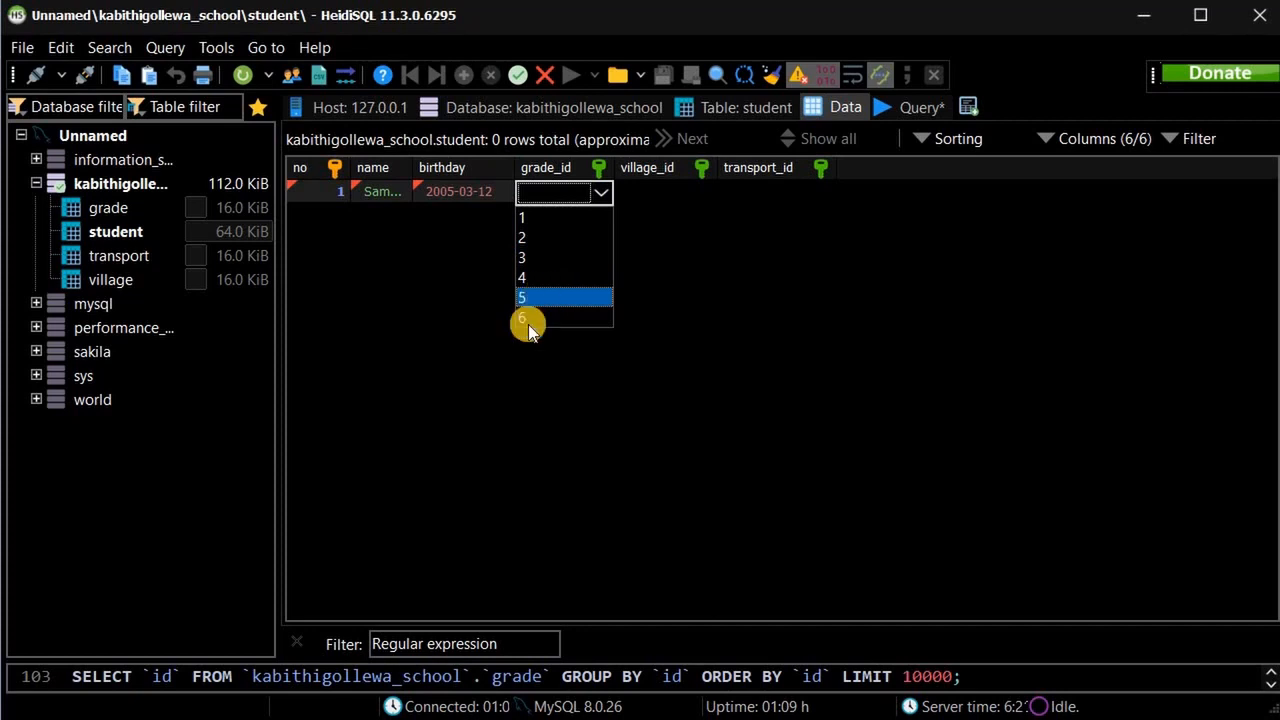
{"action": "left_click", "coordinate": [652, 184]}
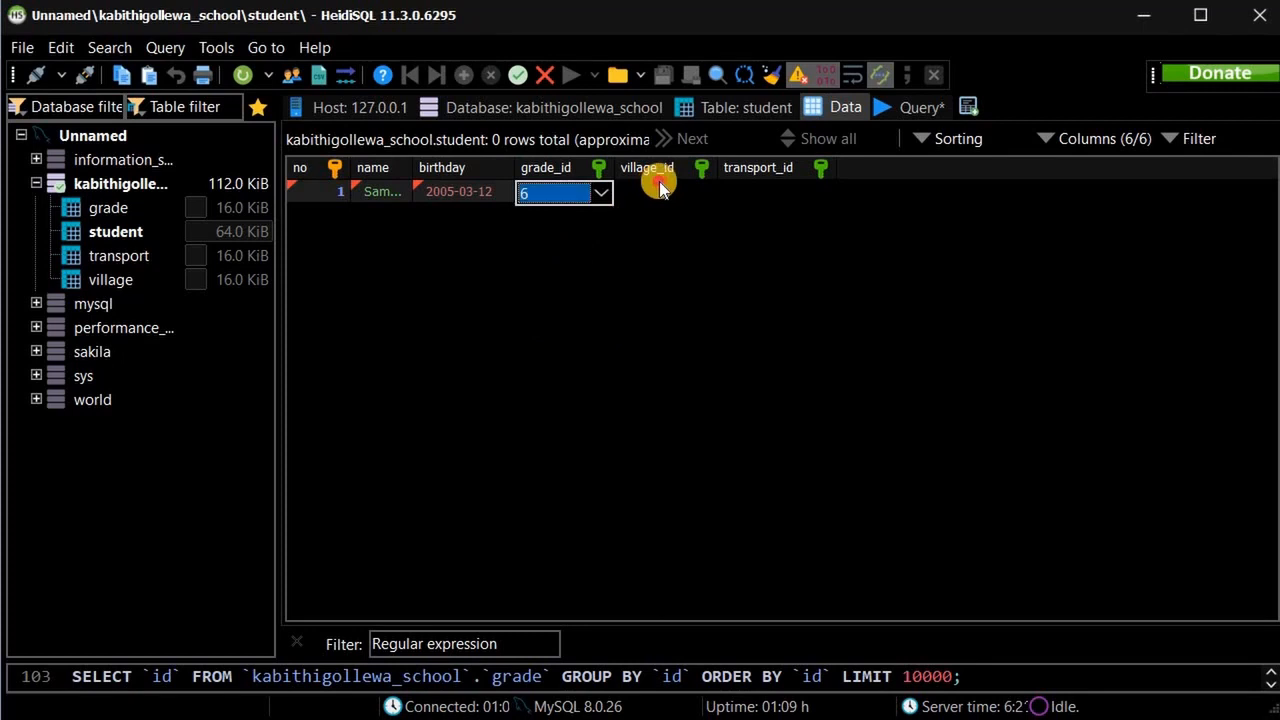
{"action": "left_click", "coordinate": [709, 190]}
{"action": "left_click", "coordinate": [700, 200]}
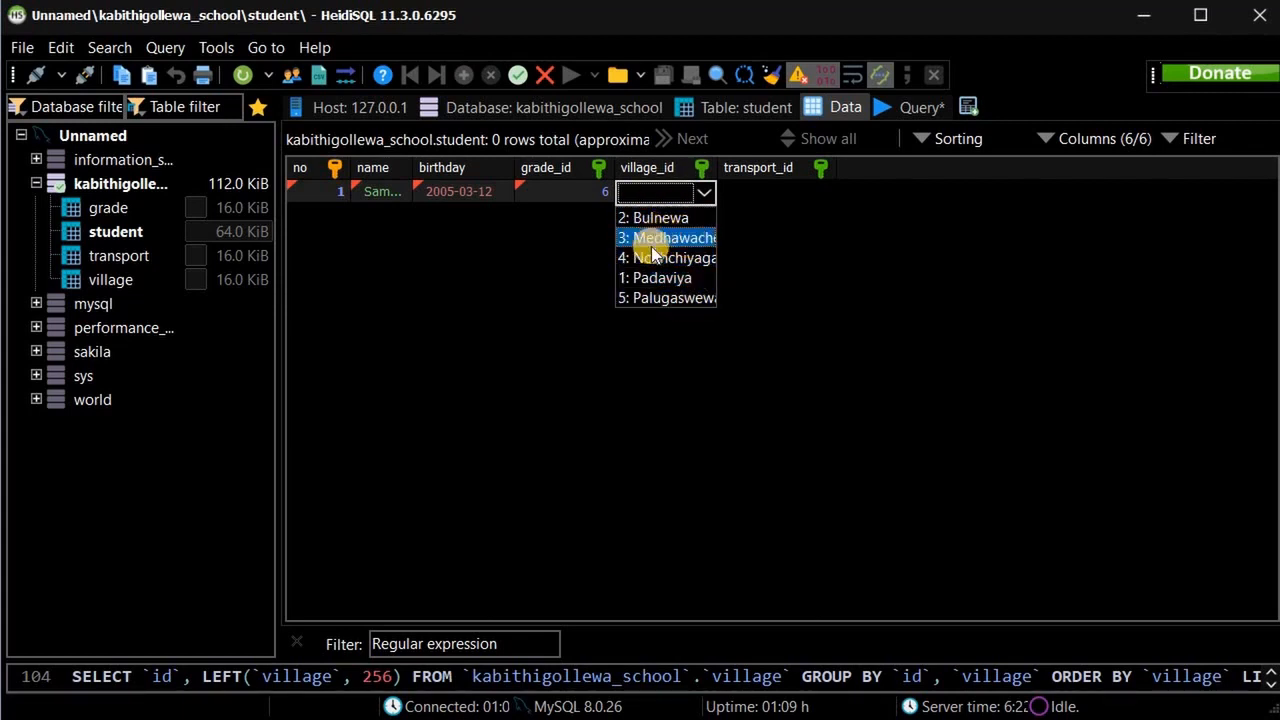
{"action": "left_click", "coordinate": [739, 196]}
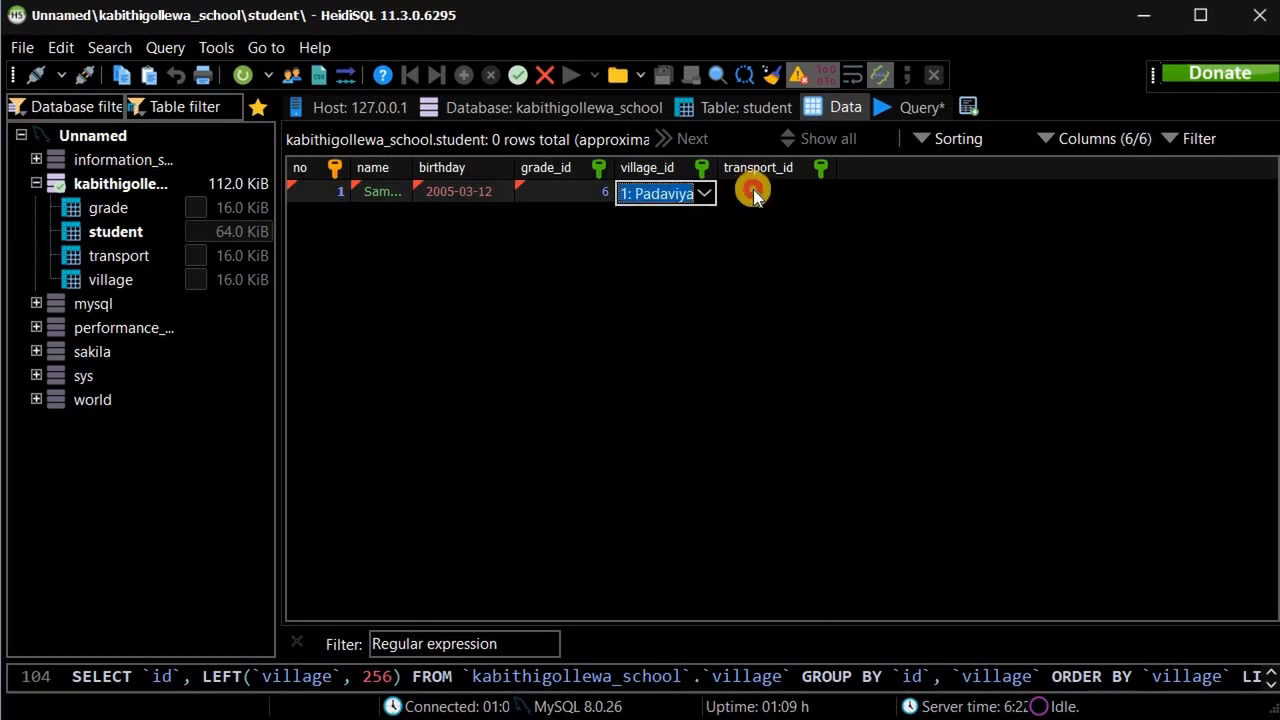
{"action": "double_click", "coordinate": [795, 191]}
{"action": "left_click", "coordinate": [823, 194]}
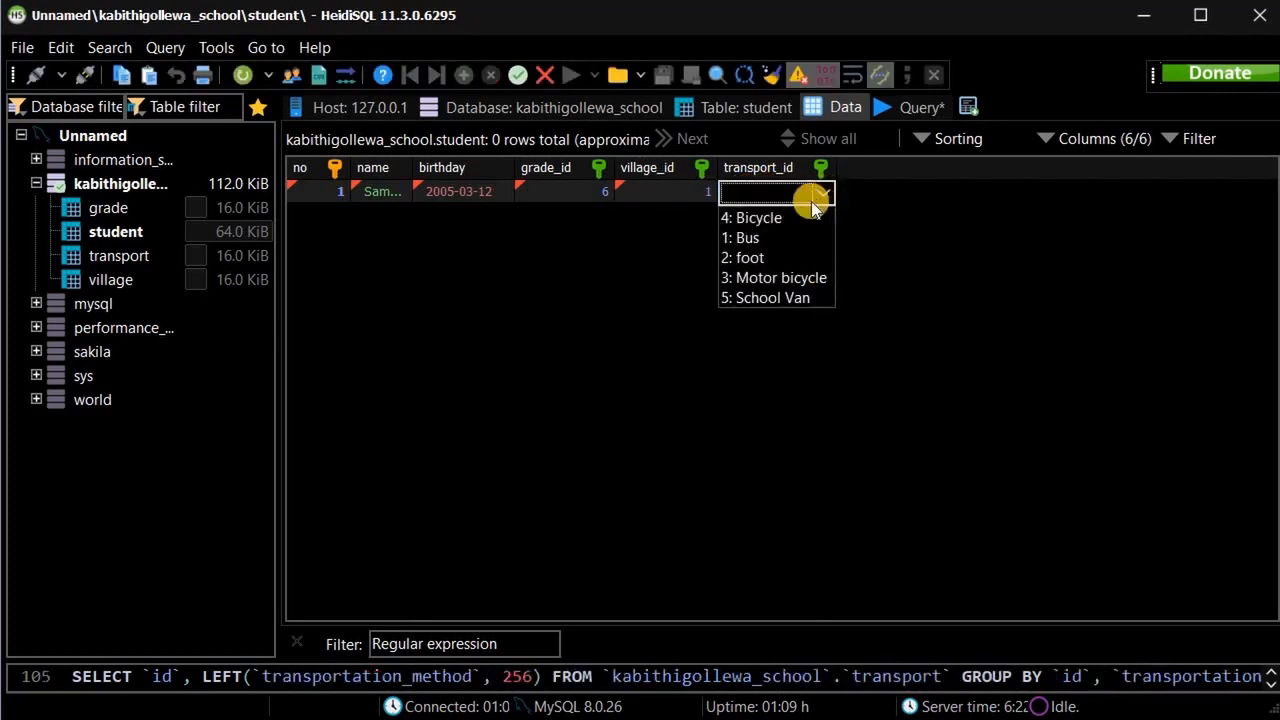
{"action": "left_click", "coordinate": [764, 242]}
{"action": "left_click", "coordinate": [566, 276]}
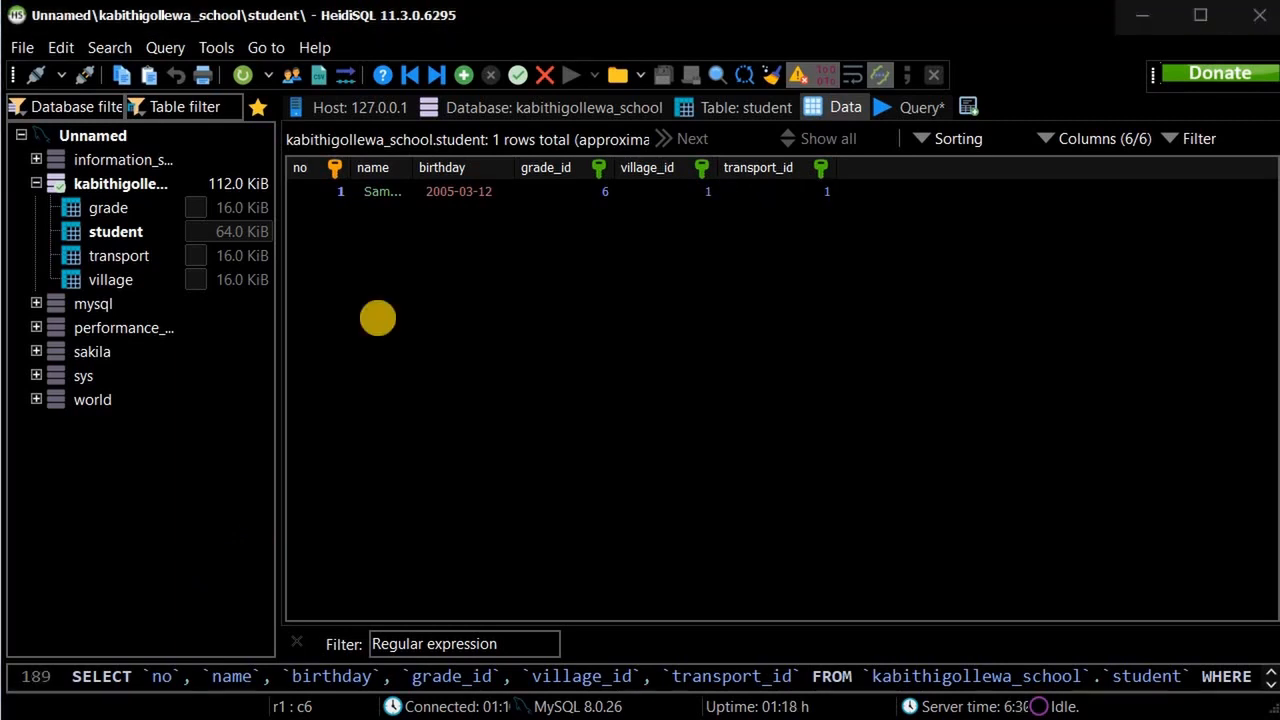
Add a new student row numbered 2 and enter the student's name.
{"action": "left_click", "coordinate": [464, 75]}
{"action": "left_click", "coordinate": [318, 212]}
{"action": "type", "text": "2"}
{"action": "key", "text": "Tab"}
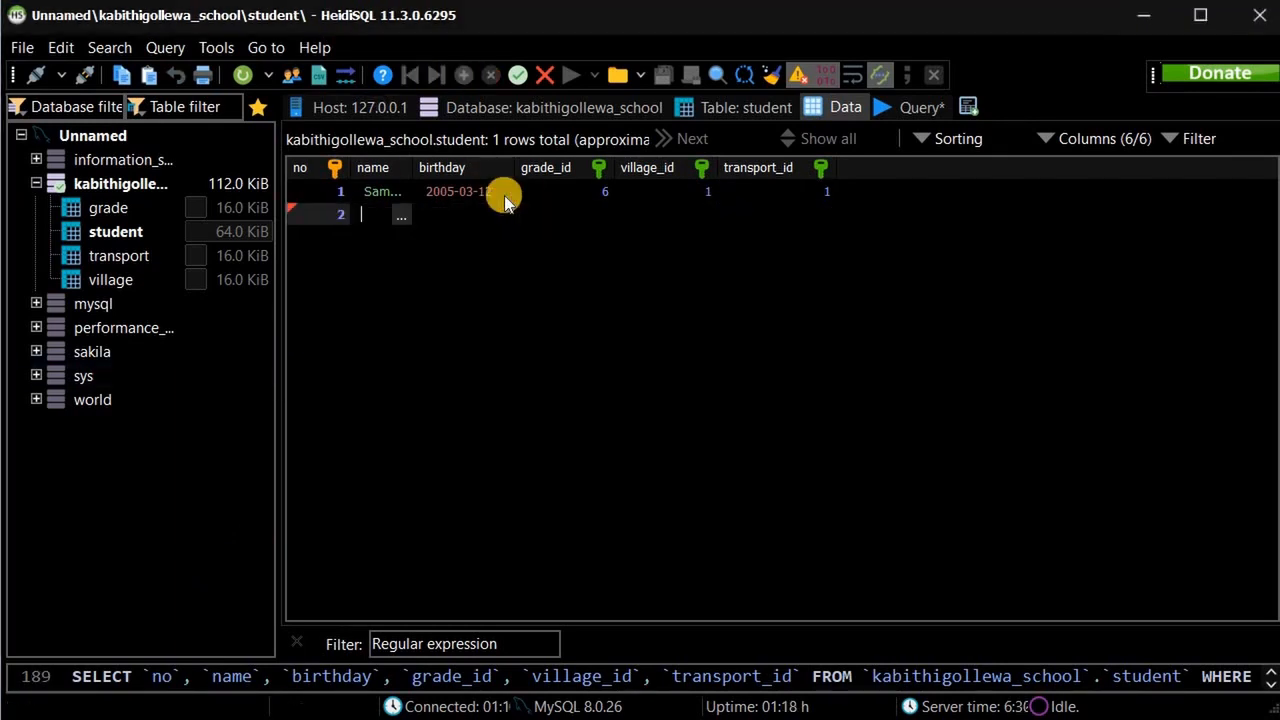
{"action": "key", "text": "Tab"}
Give student 2 birthday 2007-05-26, grade 4 and village 2.
{"action": "left_click", "coordinate": [436, 215]}
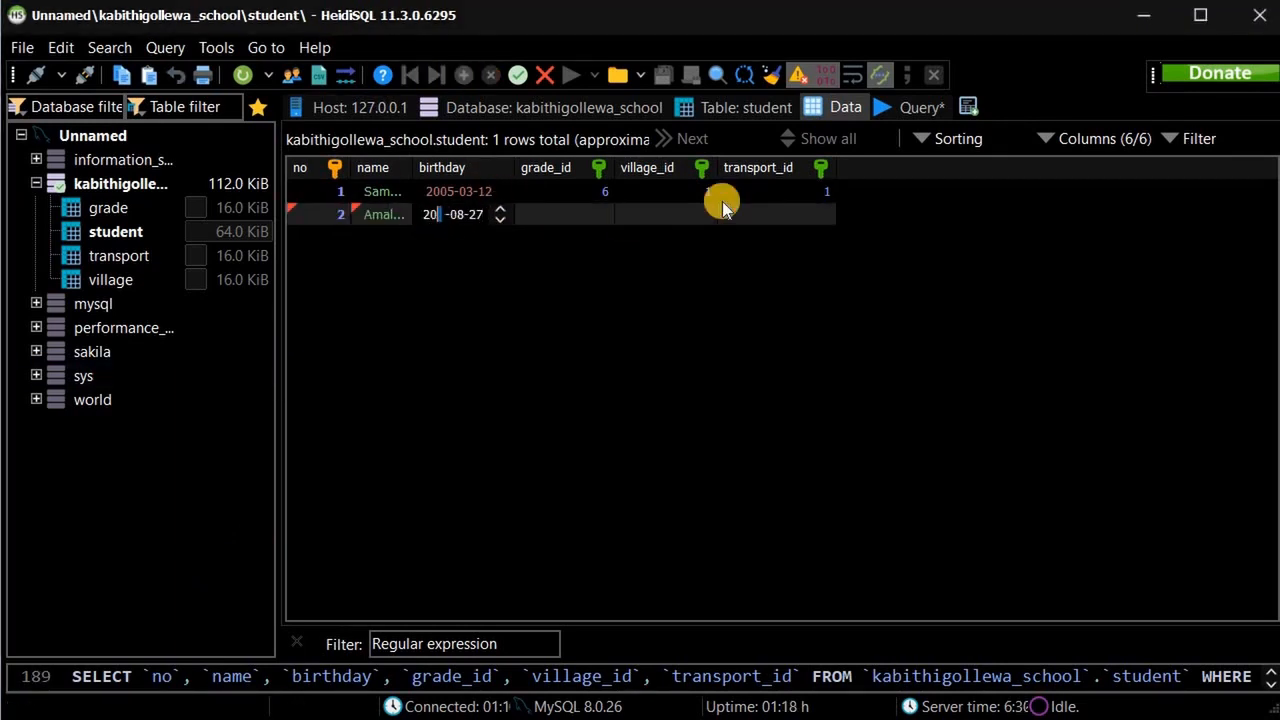
{"action": "type", "text": "0705026"}
{"action": "key", "text": "Tab"}
{"action": "type", "text": "4"}
{"action": "key", "text": "Tab"}
{"action": "type", "text": "2"}
{"action": "key", "text": "Tab"}
Enter student 3 with birthday 2009-11-02 and its grade, village and transport ids.
{"action": "type", "text": "2"}
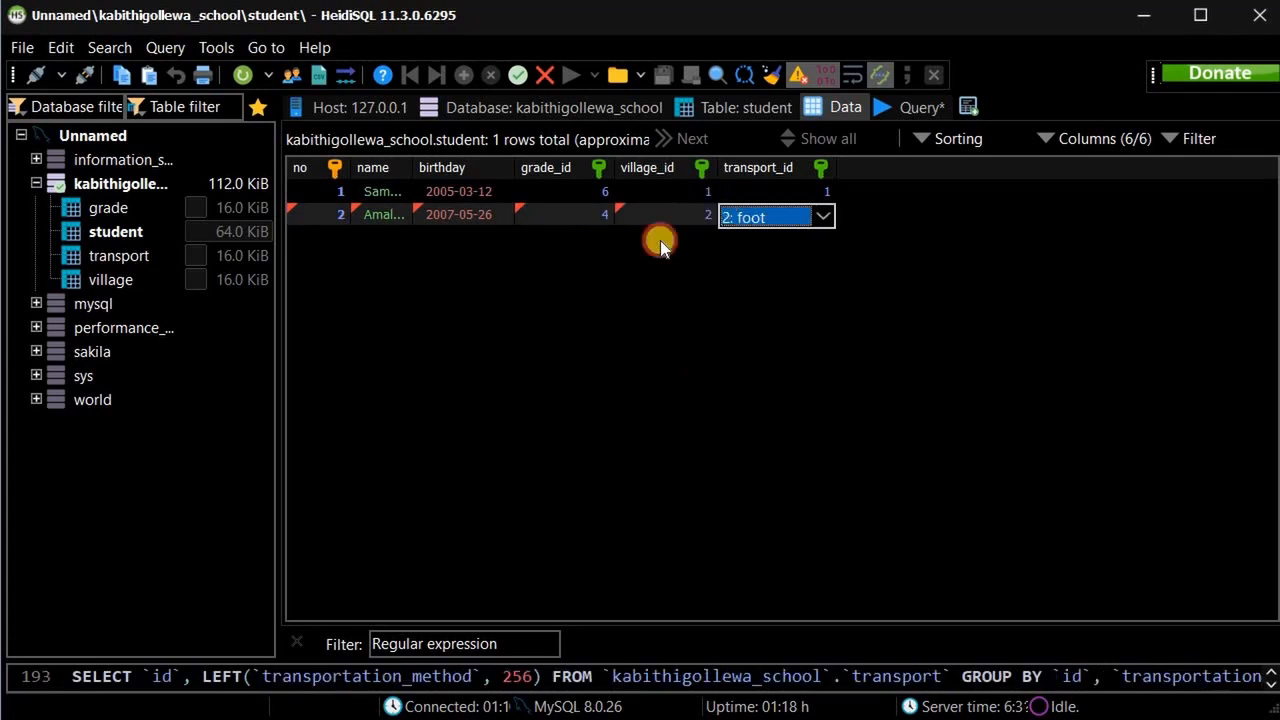
{"action": "key", "text": "Tab"}
{"action": "type", "text": "3"}
{"action": "key", "text": "Tab"}
{"action": "type", "text": "Thilak Ch"}
{"action": "key", "text": "Tab"}
{"action": "left_click_drag", "start_coordinate": [451, 238], "coordinate": [402, 241]}
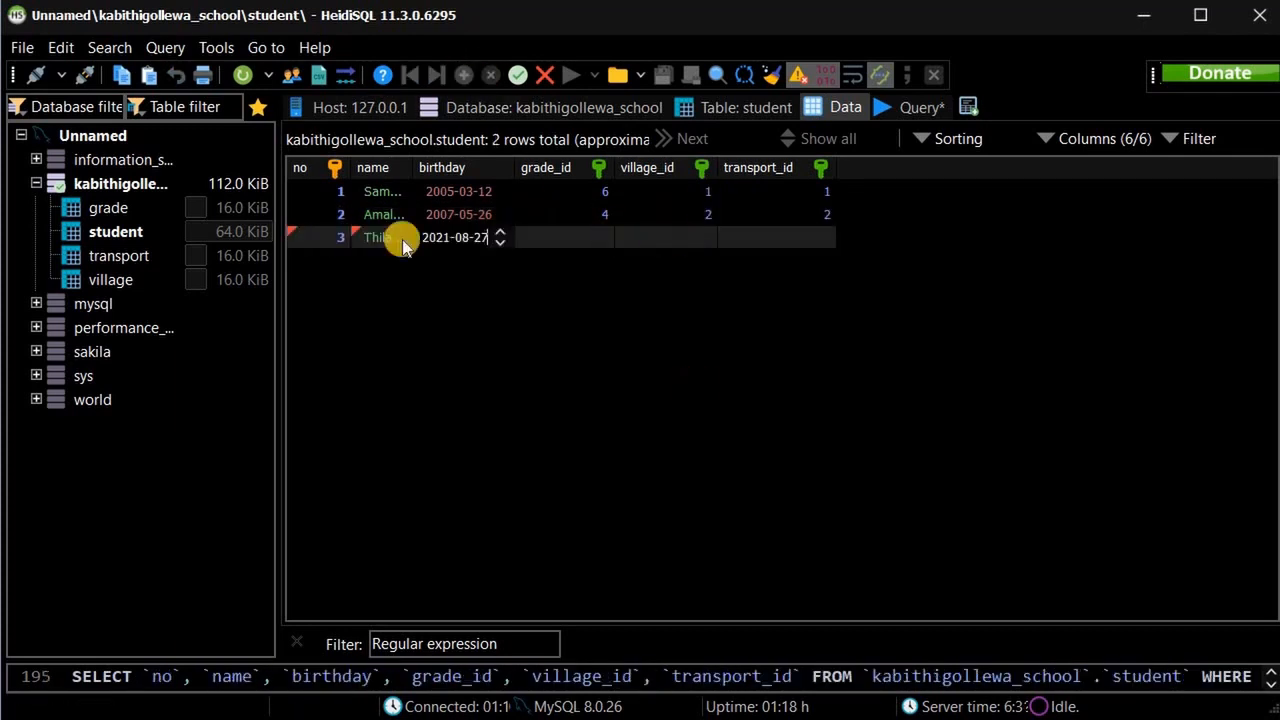
{"action": "type", "text": "20091102"}
{"action": "key", "text": "Tab"}
{"action": "type", "text": "2"}
{"action": "key", "text": "Tab"}
{"action": "type", "text": "3"}
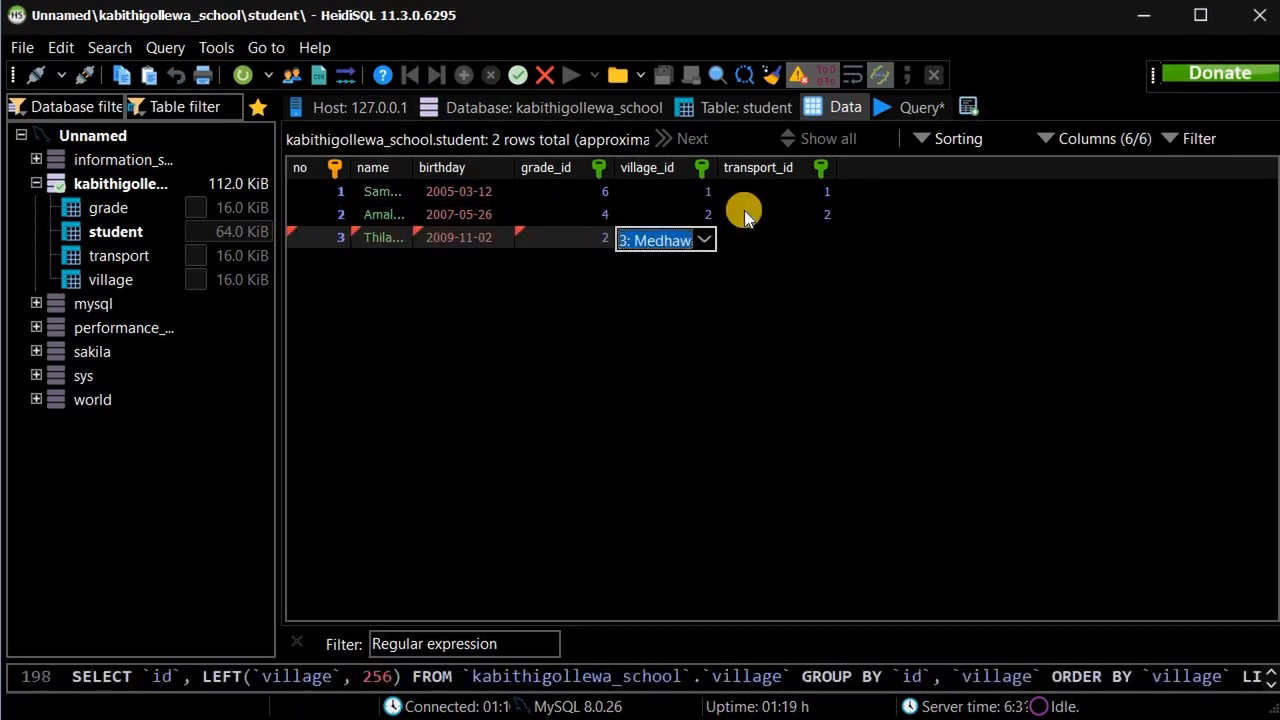
{"action": "key", "text": "Tab"}
{"action": "type", "text": "3"}
Add student 4 with birthday 2008-06-04, grade 3 and village 4.
{"action": "key", "text": "Tab"}
{"action": "left_click", "coordinate": [322, 262]}
{"action": "type", "text": "4"}
{"action": "key", "text": "Tab"}
{"action": "type", "text": "Nadun"}
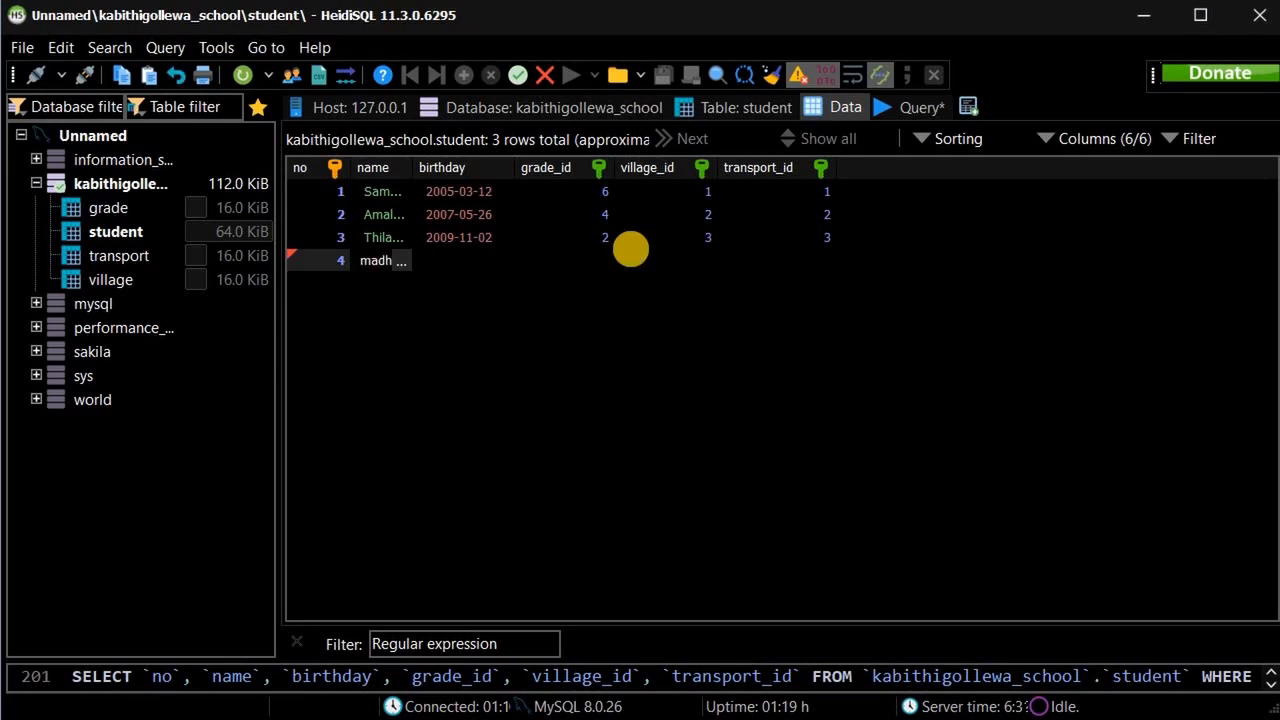
{"action": "key", "text": "Tab"}
{"action": "type", "text": "20080604"}
{"action": "key", "text": "Tab"}
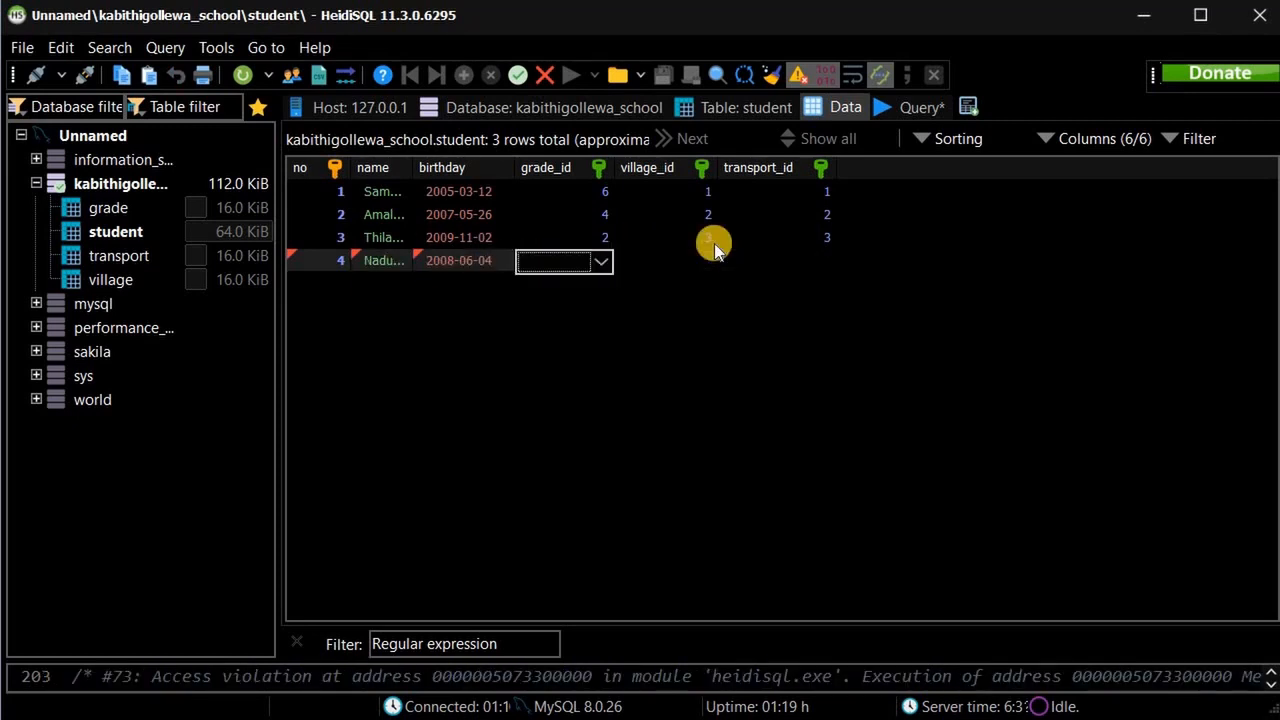
{"action": "type", "text": "3"}
{"action": "key", "text": "Tab"}
{"action": "type", "text": "4"}
{"action": "key", "text": "Tab"}
{"action": "type", "text": "4"}
{"action": "key", "text": "Tab"}
{"action": "key", "text": "Down"}
Add student 5 with birthday 2006-08-08 and grade 5.
{"action": "left_click", "coordinate": [322, 285]}
{"action": "type", "text": "5"}
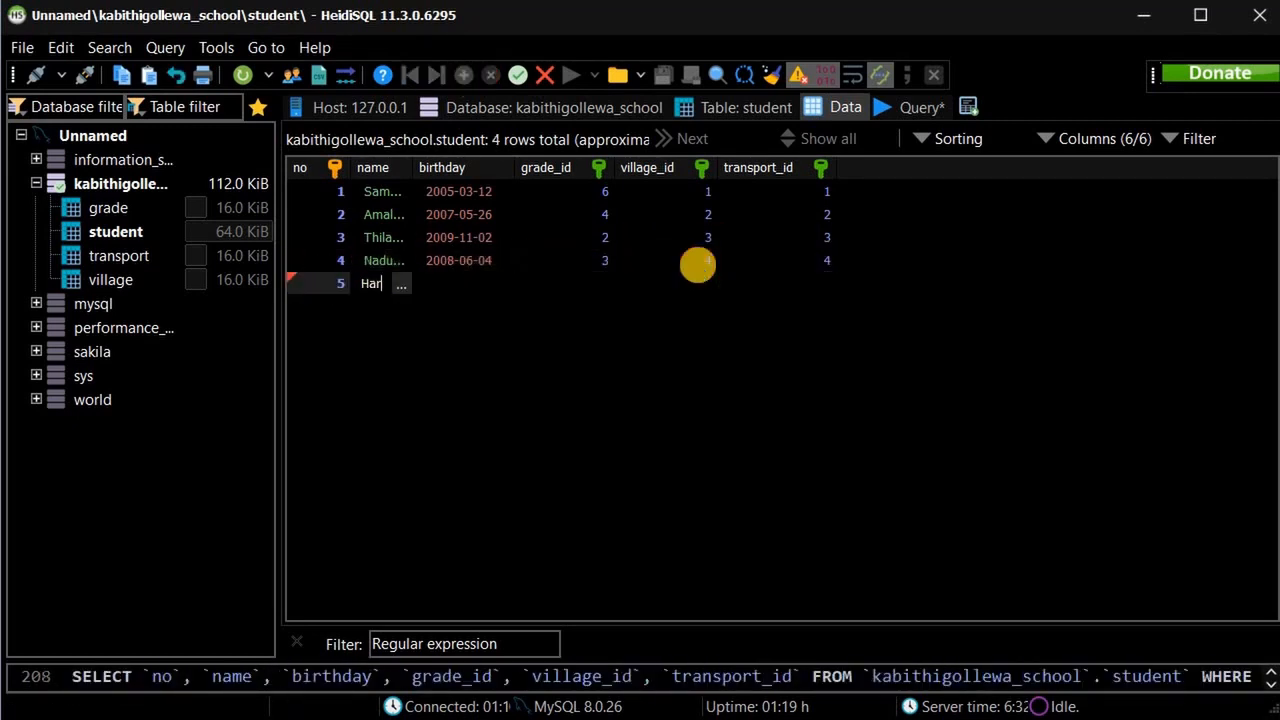
{"action": "key", "text": "Tab"}
{"action": "type", "text": "20060808"}
{"action": "key", "text": "Tab"}
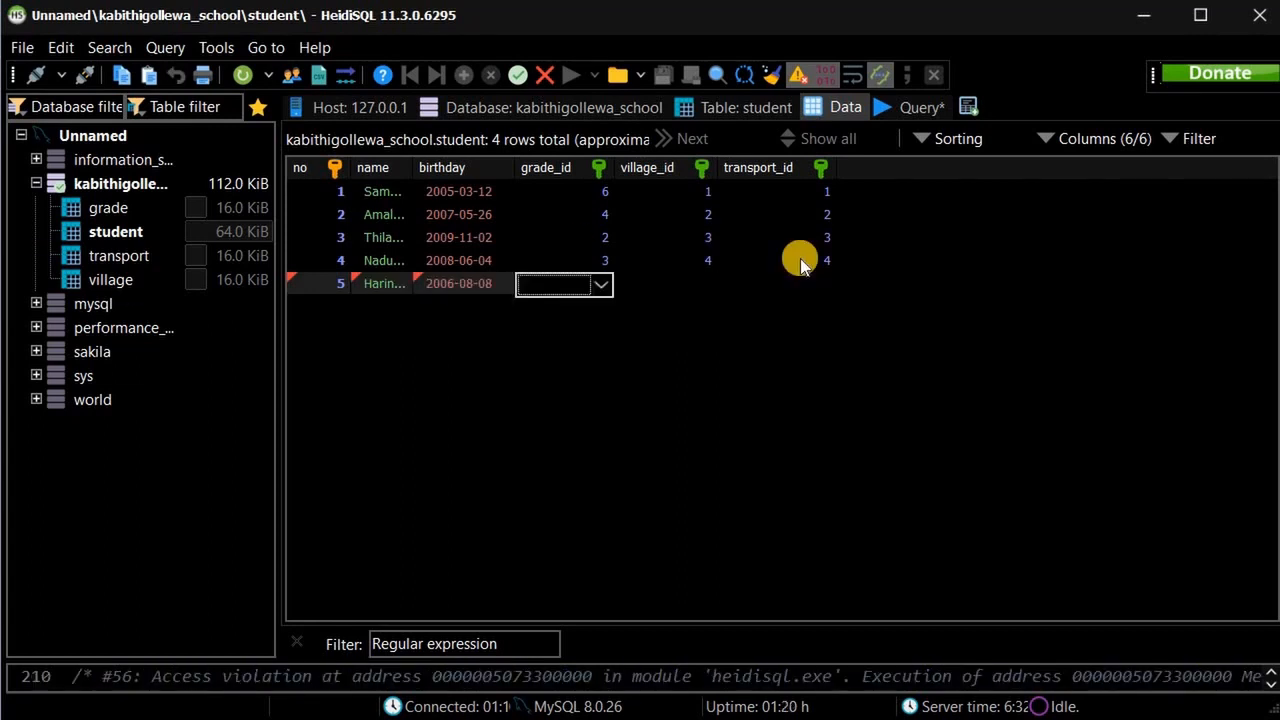
{"action": "type", "text": "5"}
{"action": "key", "text": "Tab"}
{"action": "type", "text": "5"}
Add student 6 with the name and a birthday corrected to 2010-10-30.
{"action": "key", "text": "Tab"}
{"action": "left_click", "coordinate": [466, 77]}
{"action": "type", "text": "6"}
{"action": "key", "text": "Tab"}
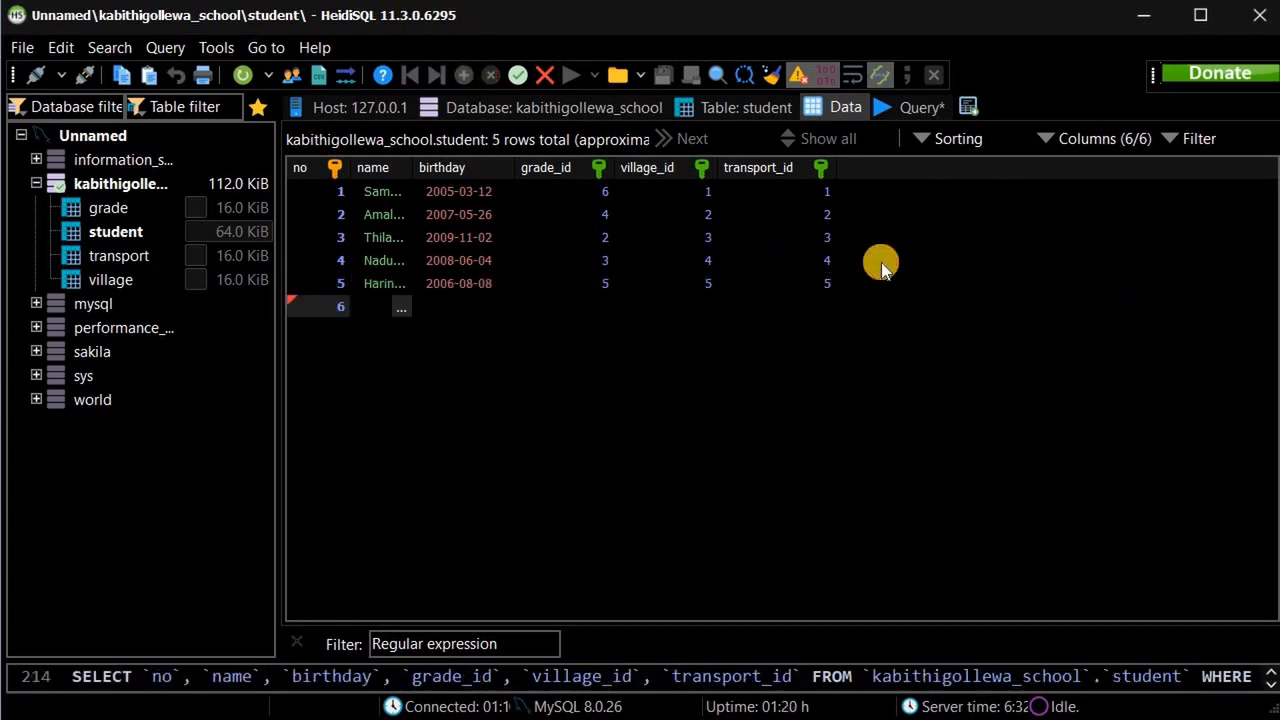
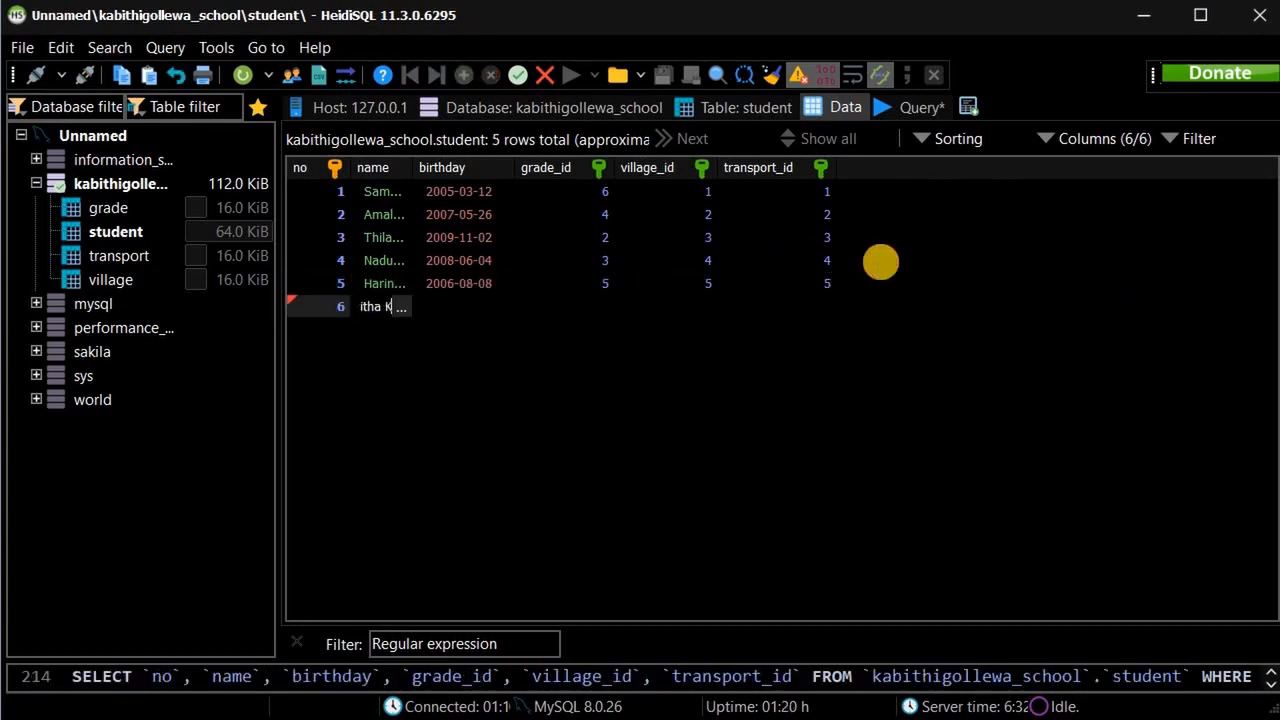
{"action": "key", "text": "Tab"}
{"action": "left_click_drag", "start_coordinate": [424, 304], "coordinate": [453, 305]}
{"action": "type", "text": "2001-08-27"}
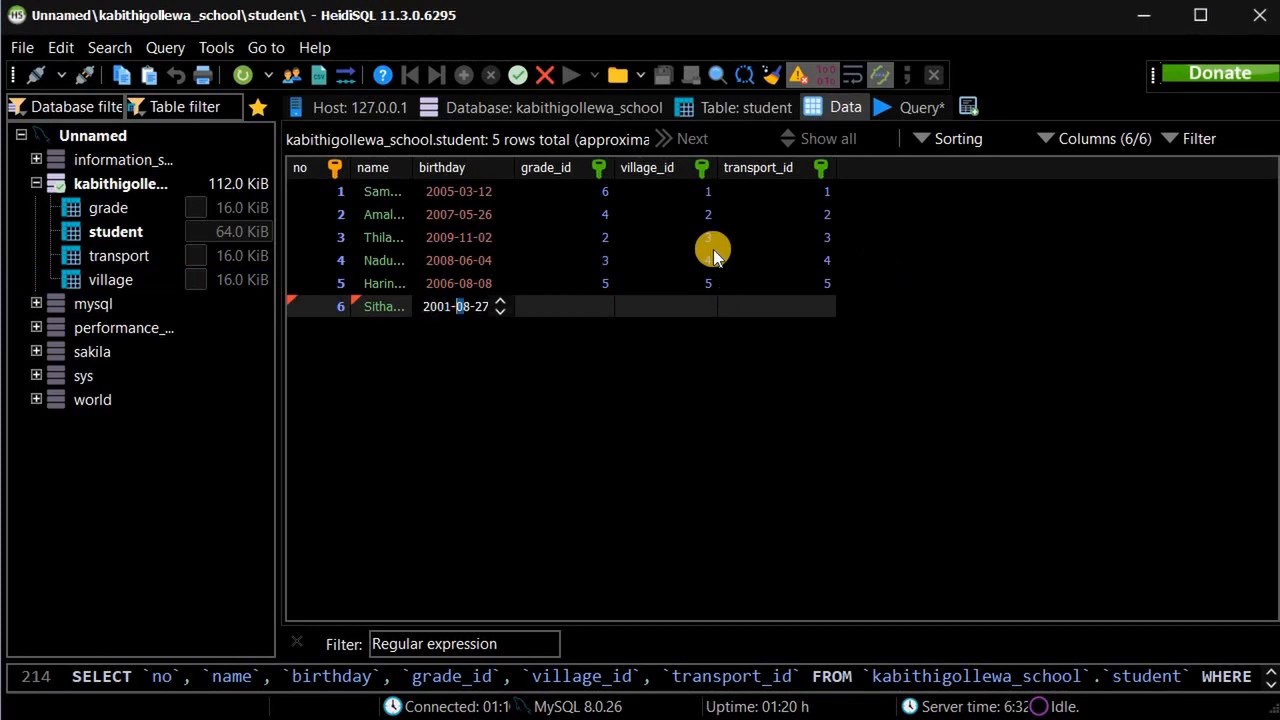
{"action": "left_click", "coordinate": [543, 305]}
{"action": "type", "text": "2010-"}
{"action": "type", "text": "10-30"}
{"action": "key", "text": "Tab"}
Add student 7 with birthday 2009-04-15 and grade 2.
{"action": "left_click", "coordinate": [340, 336]}
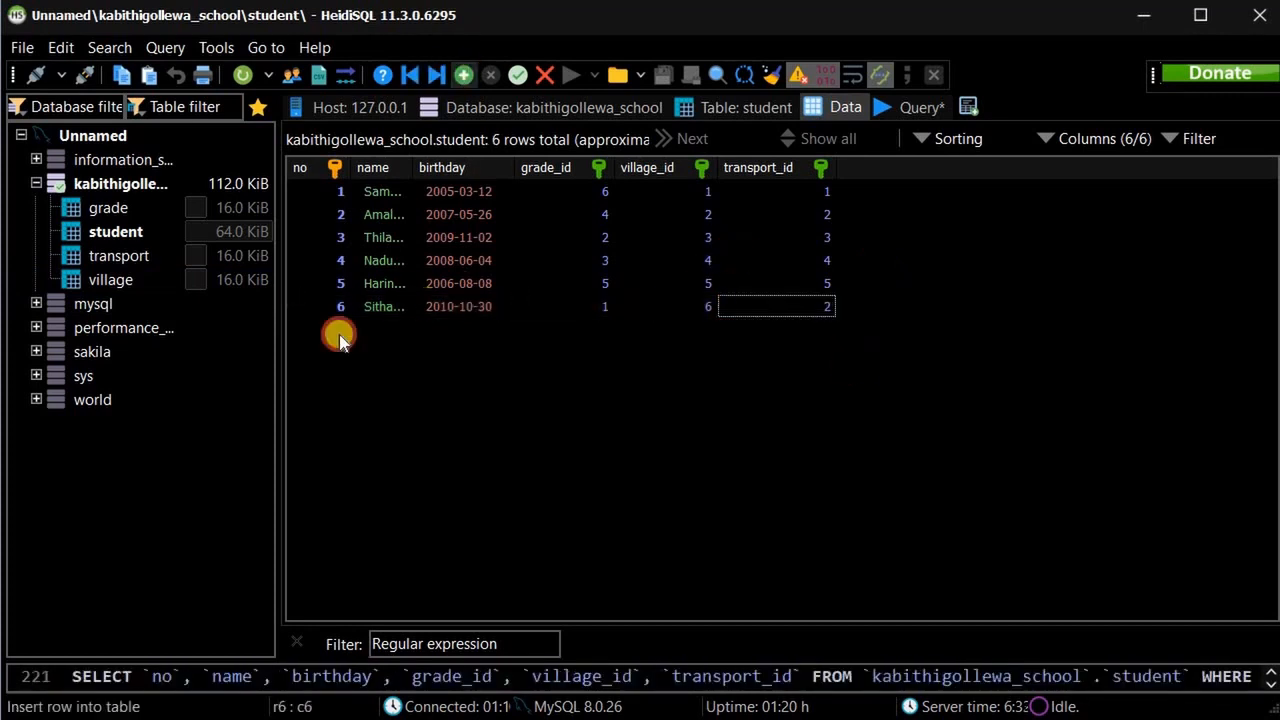
{"action": "type", "text": "7"}
{"action": "key", "text": "Tab"}
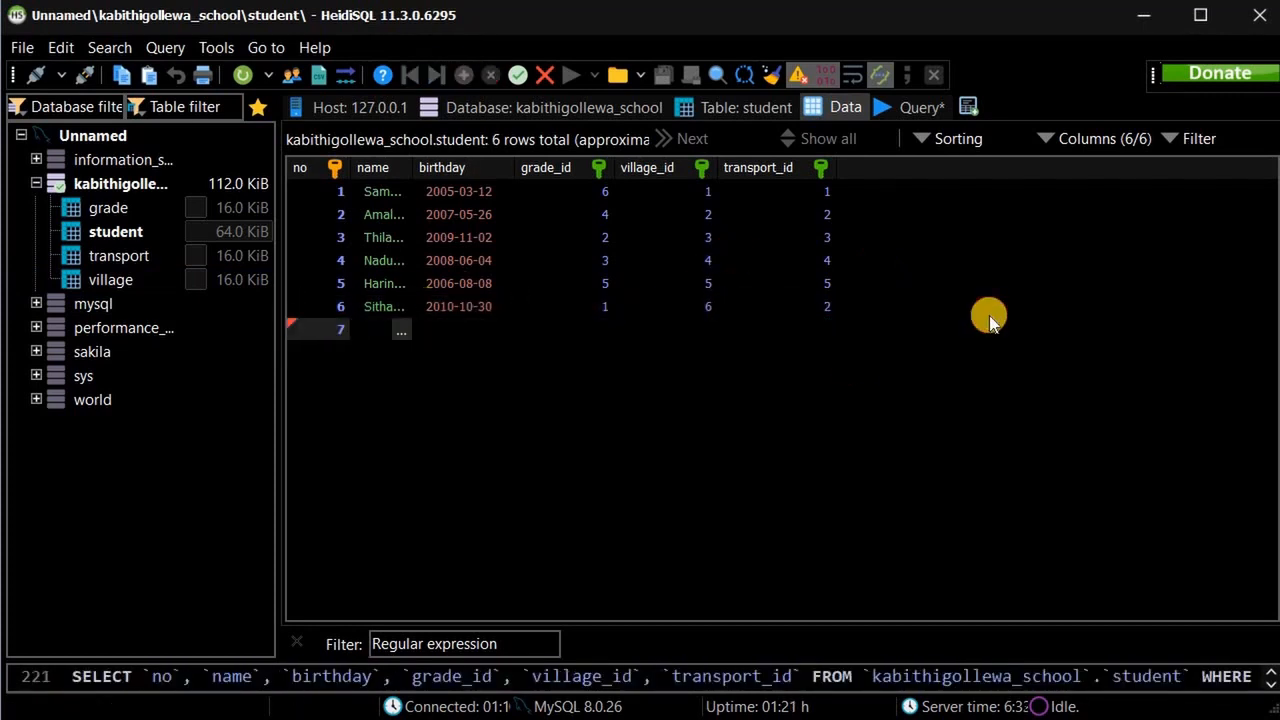
{"action": "type", "text": "Piumi"}
{"action": "key", "text": "Tab"}
{"action": "left_click_drag", "start_coordinate": [450, 329], "coordinate": [421, 329]}
{"action": "type", "text": "200904015"}
{"action": "key", "text": "Tab"}
{"action": "type", "text": "2"}
{"action": "key", "text": "Tab"}
{"action": "type", "text": "2"}
{"action": "key", "text": "Tab"}
Enter student 8 with birthday 2006-09-22, grade 5 and village 3.
{"action": "type", "text": "1"}
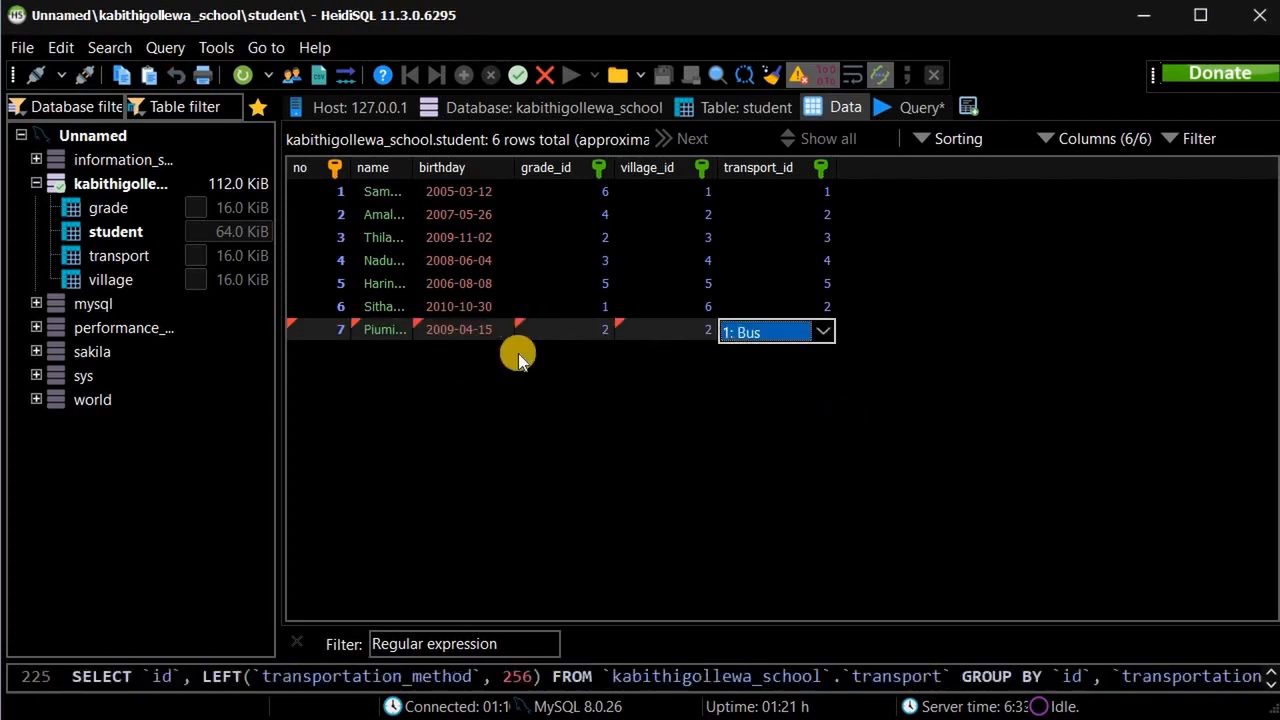
{"action": "type", "text": "8Renuka"}
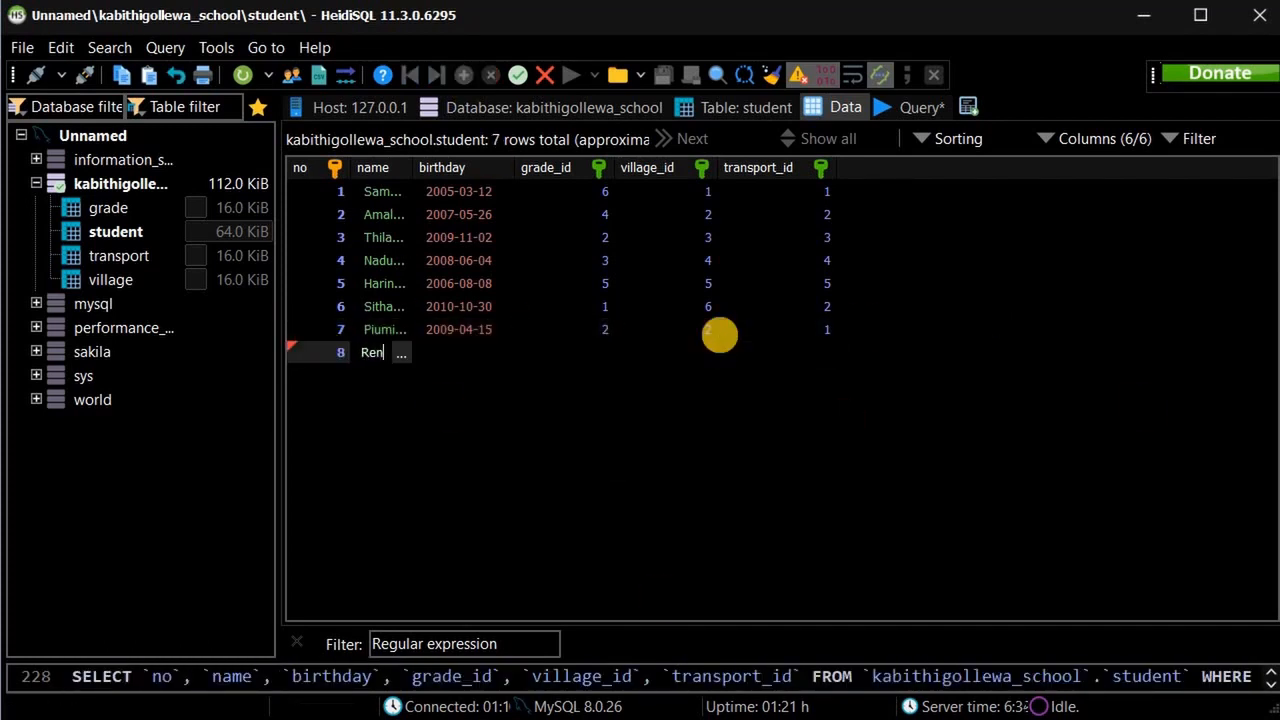
{"action": "key", "text": "Tab"}
{"action": "type", "text": "20060922"}
{"action": "key", "text": "Tab"}
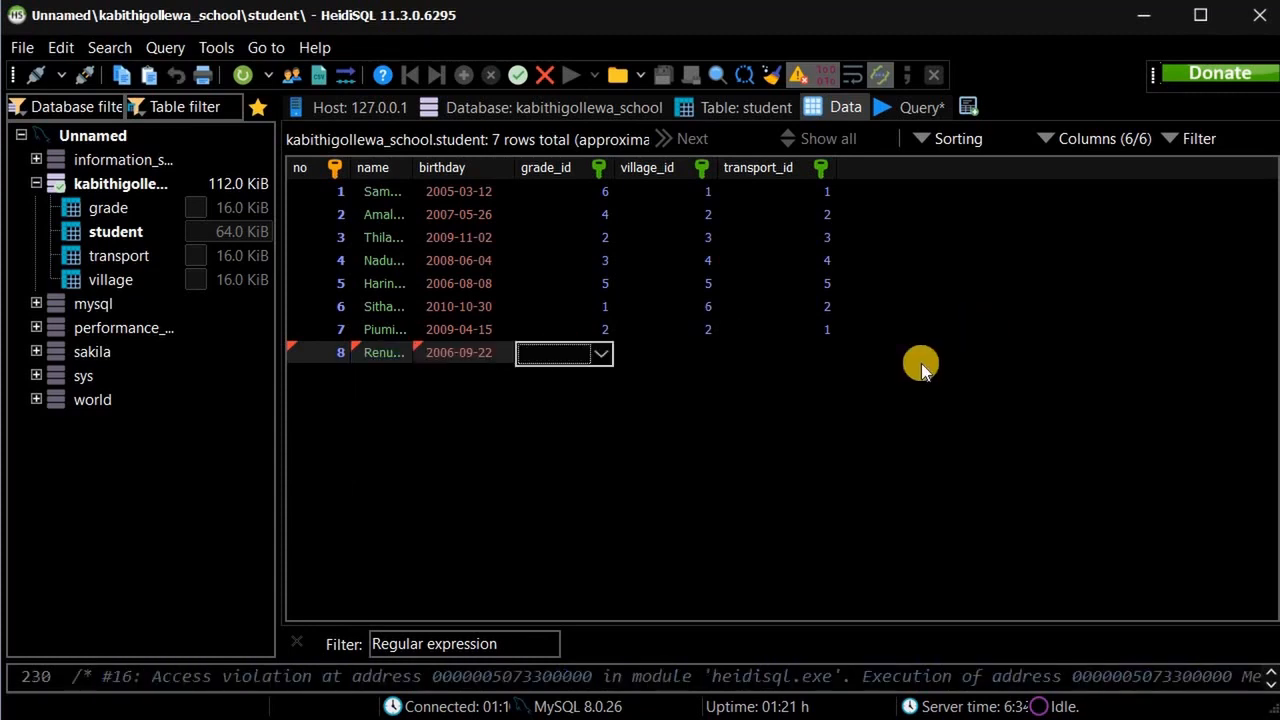
{"action": "type", "text": "5"}
{"action": "key", "text": "Tab"}
{"action": "type", "text": "3"}
Add student 9 with birthday 2010-12-24, grade 4 and village 2.
{"action": "key", "text": "Tab"}
{"action": "type", "text": "3"}
{"action": "left_click", "coordinate": [464, 75]}
{"action": "type", "text": "9"}
{"action": "key", "text": "Tab"}
{"action": "type", "text": "Wathsala"}
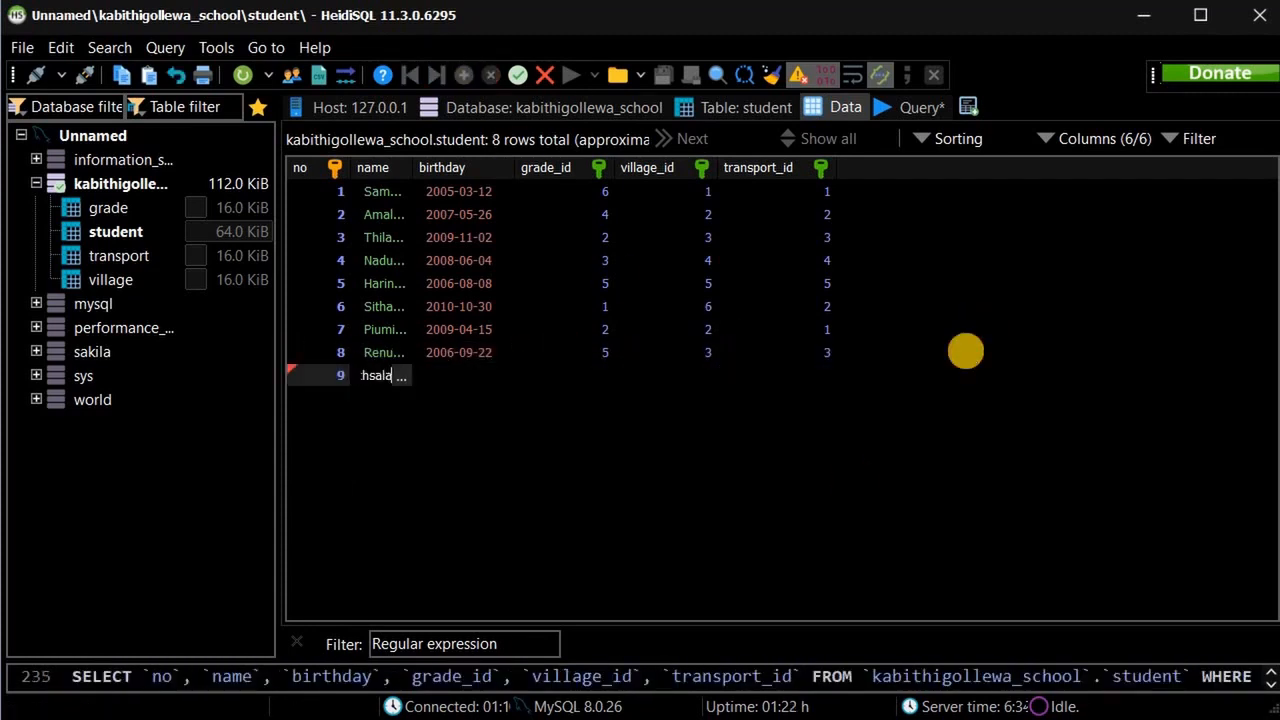
{"action": "key", "text": "Tab"}
{"action": "type", "text": "20101224"}
{"action": "key", "text": "Tab"}
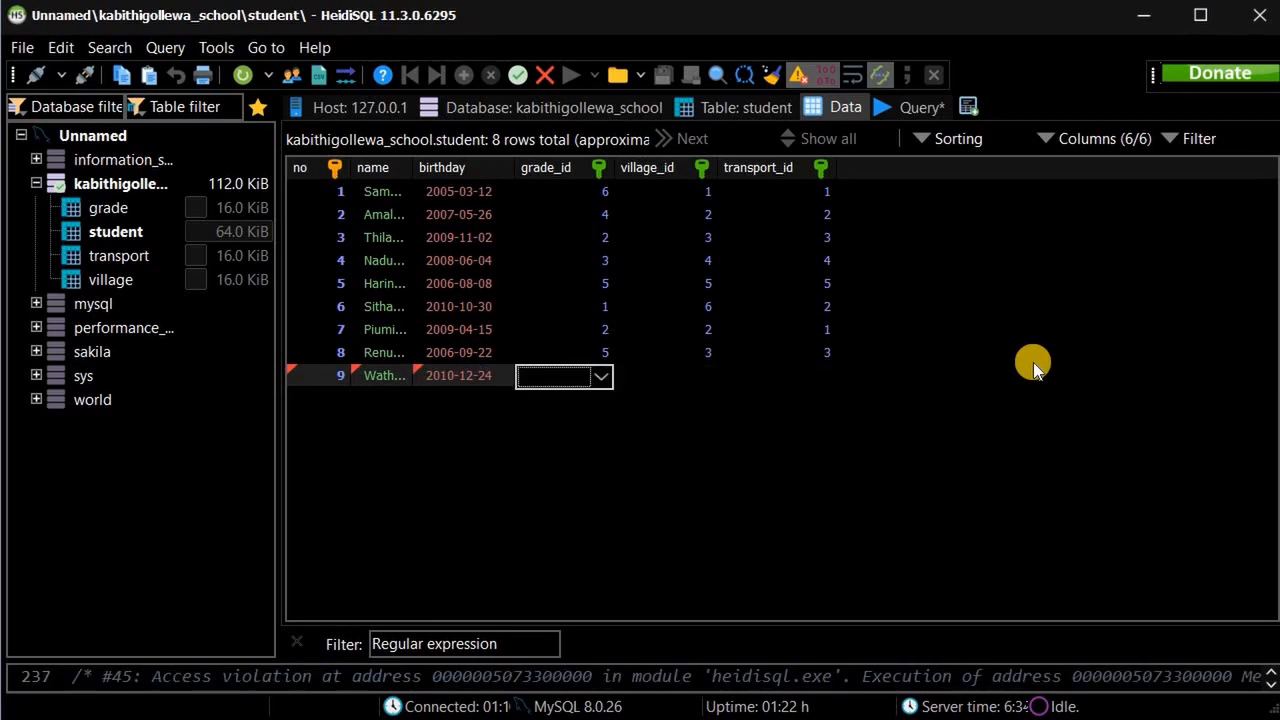
{"action": "type", "text": "4"}
Add student 10 with birthday 2008-05-06 and ids 3, 5 and 4.
{"action": "key", "text": "Tab"}
{"action": "type", "text": "4"}
{"action": "key", "text": "Tab"}
{"action": "type", "text": "2"}
{"action": "left_click", "coordinate": [464, 75]}
{"action": "type", "text": "10"}
{"action": "key", "text": "Tab"}
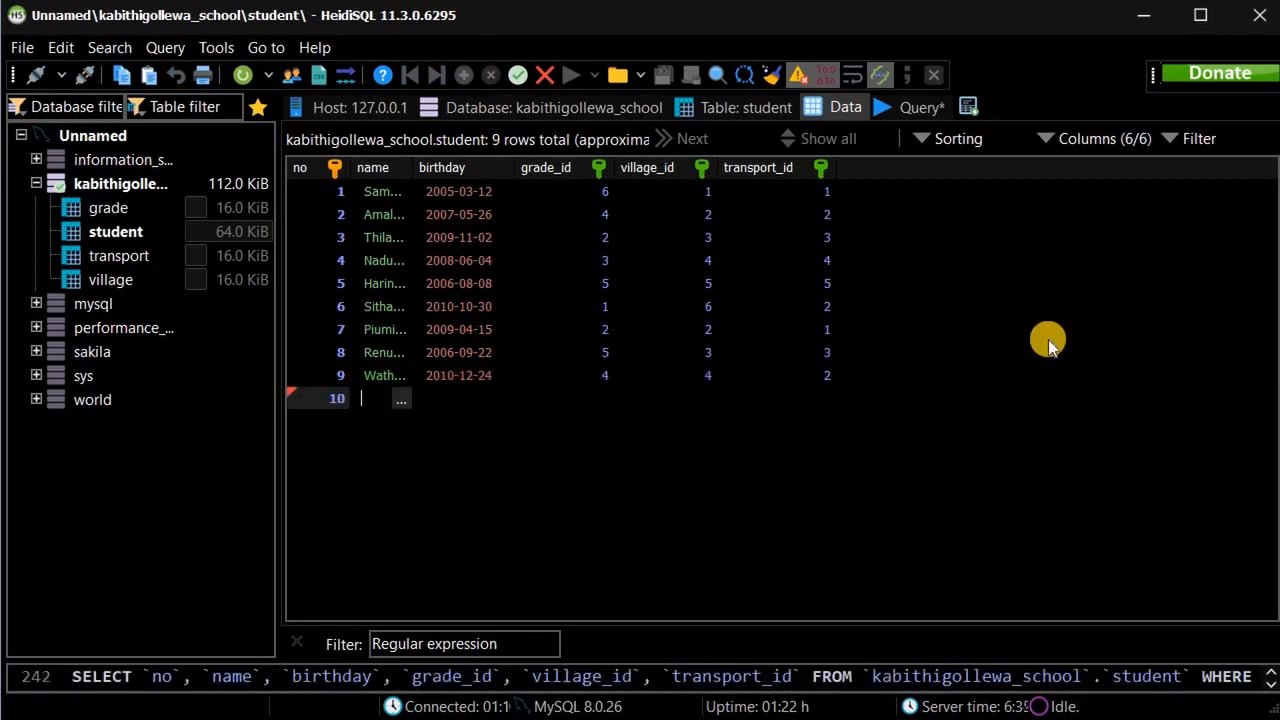
{"action": "type", "text": "Sunil Ra"}
{"action": "key", "text": "Tab"}
{"action": "type", "text": "20080506"}
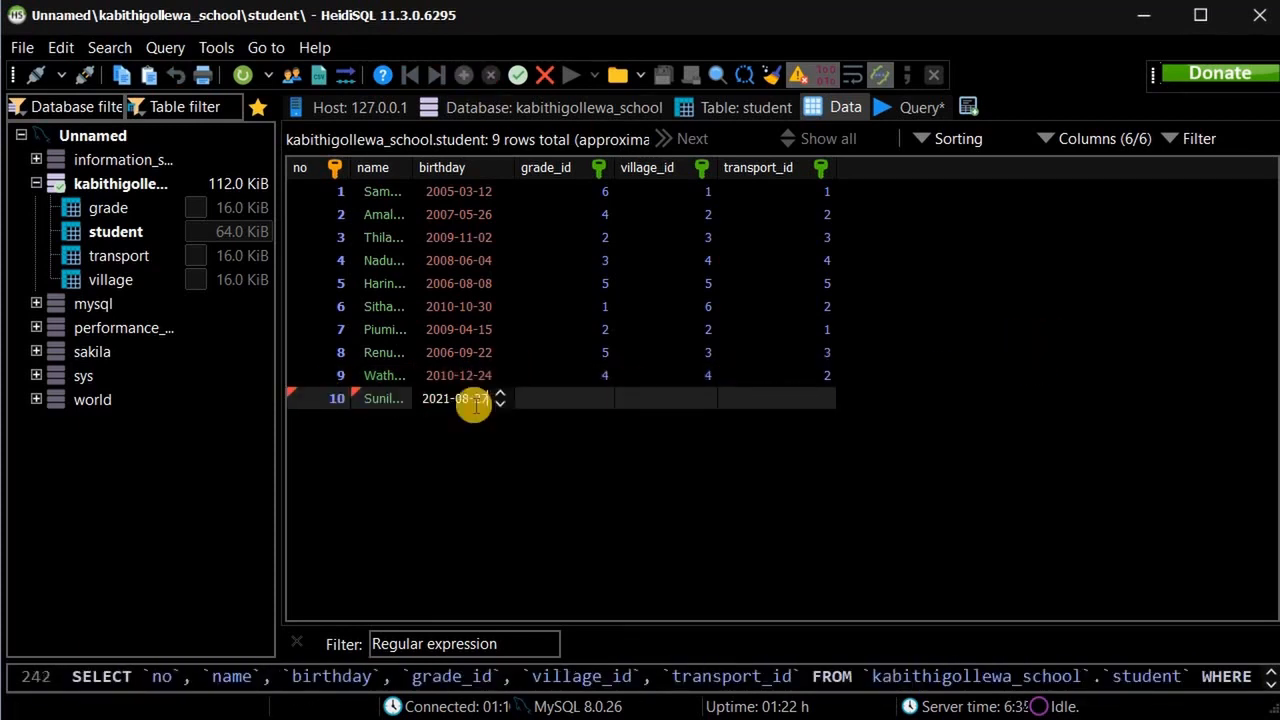
{"action": "key", "text": "Tab"}
{"action": "type", "text": "3"}
{"action": "key", "text": "Tab"}
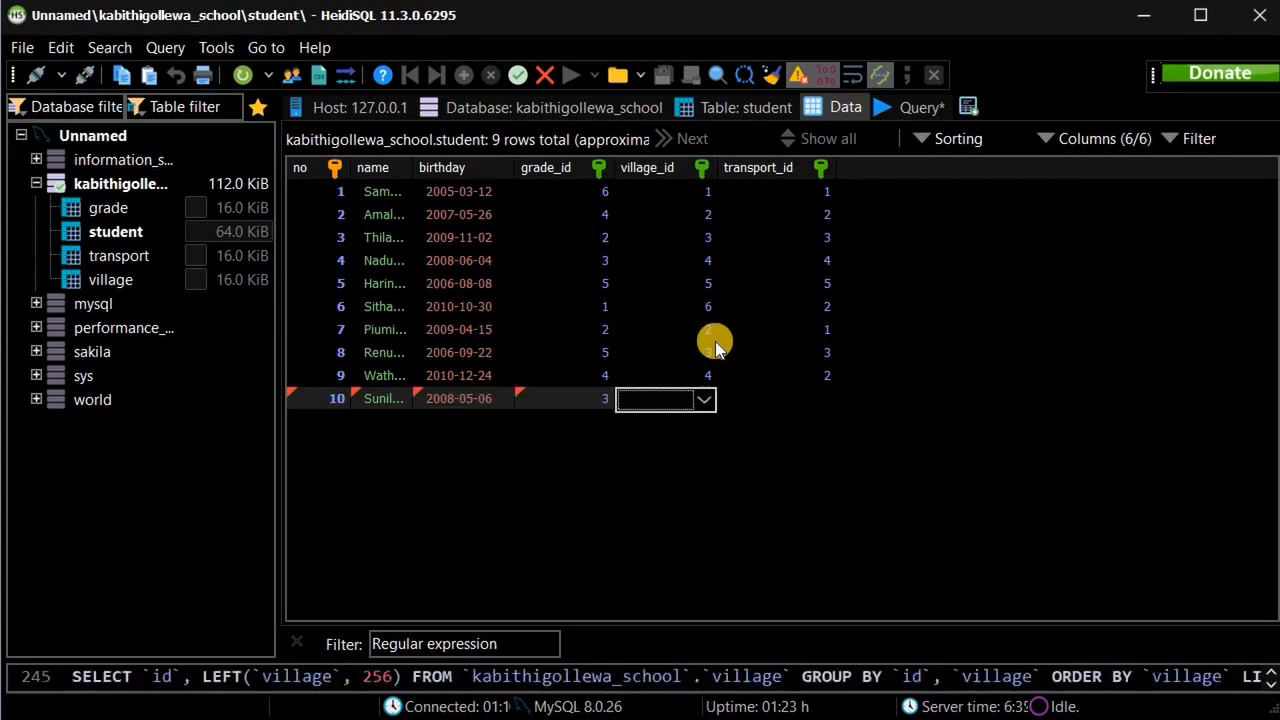
{"action": "type", "text": "5"}
{"action": "key", "text": "Tab"}
{"action": "type", "text": "4"}
Add student 11 with birthday 2007-06-23, grade 4 and village 2.
{"action": "left_click", "coordinate": [464, 75]}
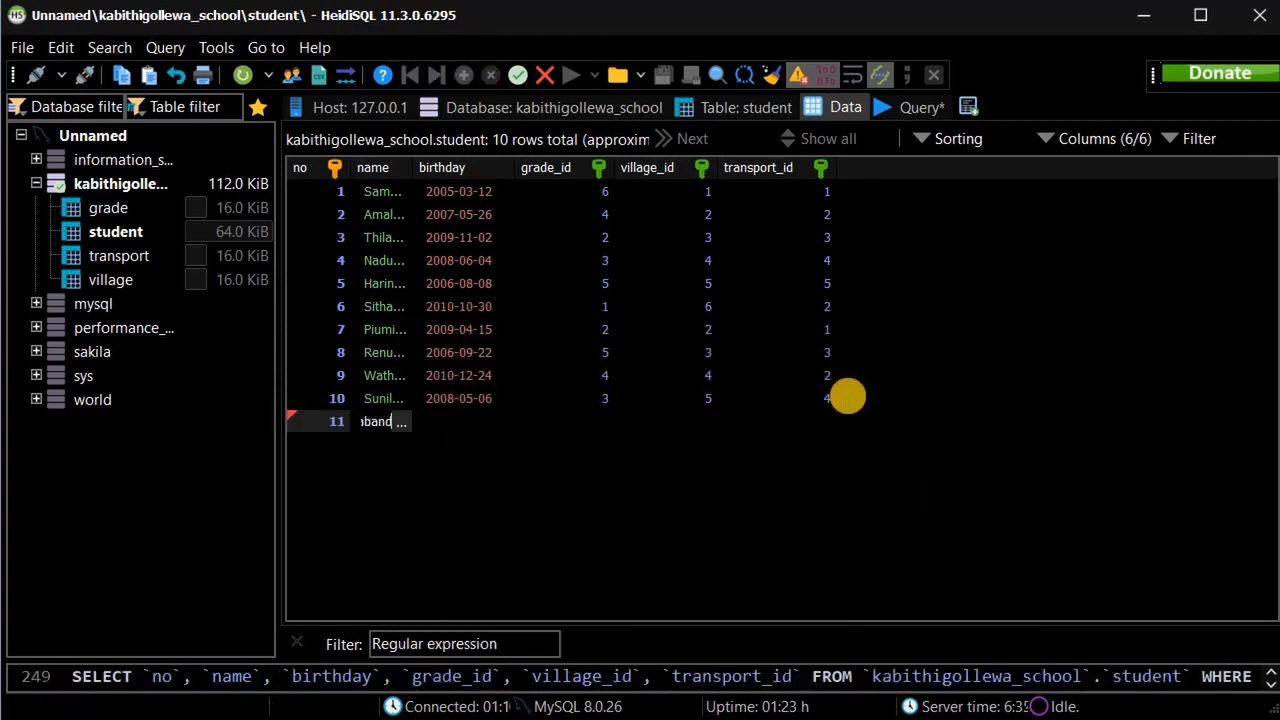
{"action": "key", "text": "Tab"}
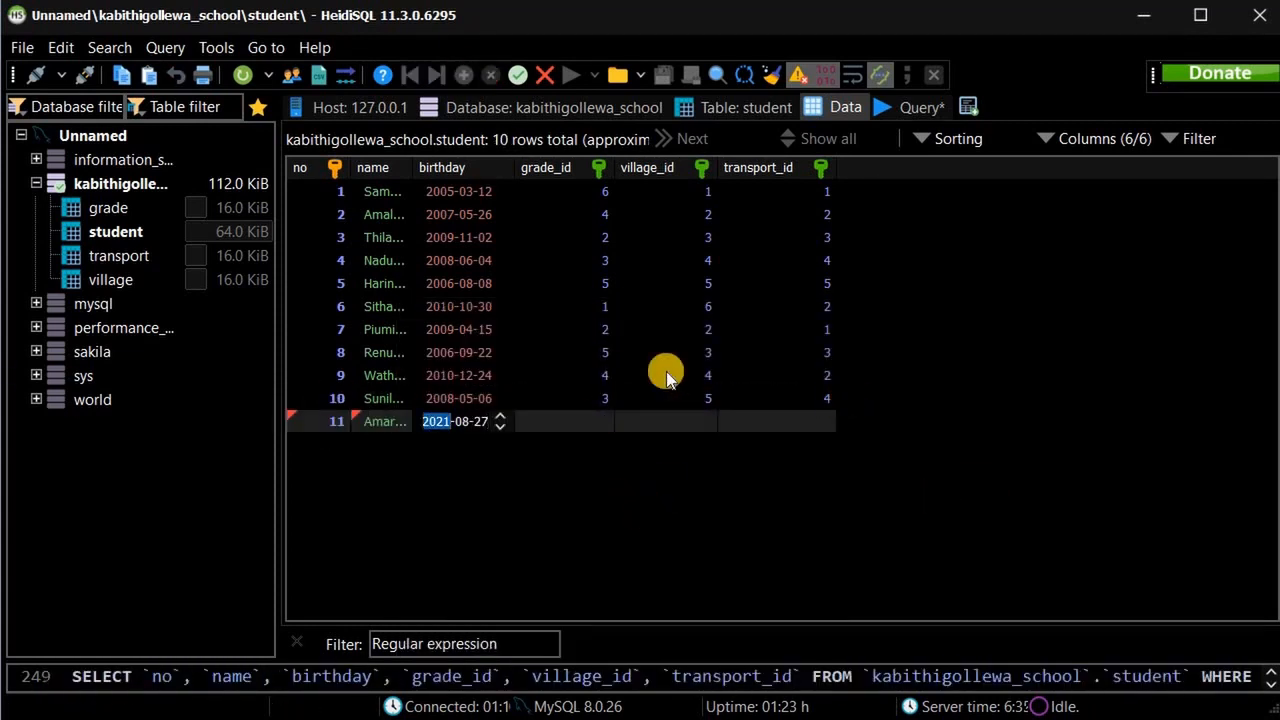
{"action": "type", "text": "20070623"}
{"action": "key", "text": "Tab"}
{"action": "type", "text": "4"}
{"action": "key", "text": "Tab"}
{"action": "type", "text": "4"}
{"action": "key", "text": "Tab"}
{"action": "type", "text": "2"}
Add student 12 with birthday 2005-07-14, grade 6, village 1 and transport 1.
{"action": "left_click", "coordinate": [464, 75]}
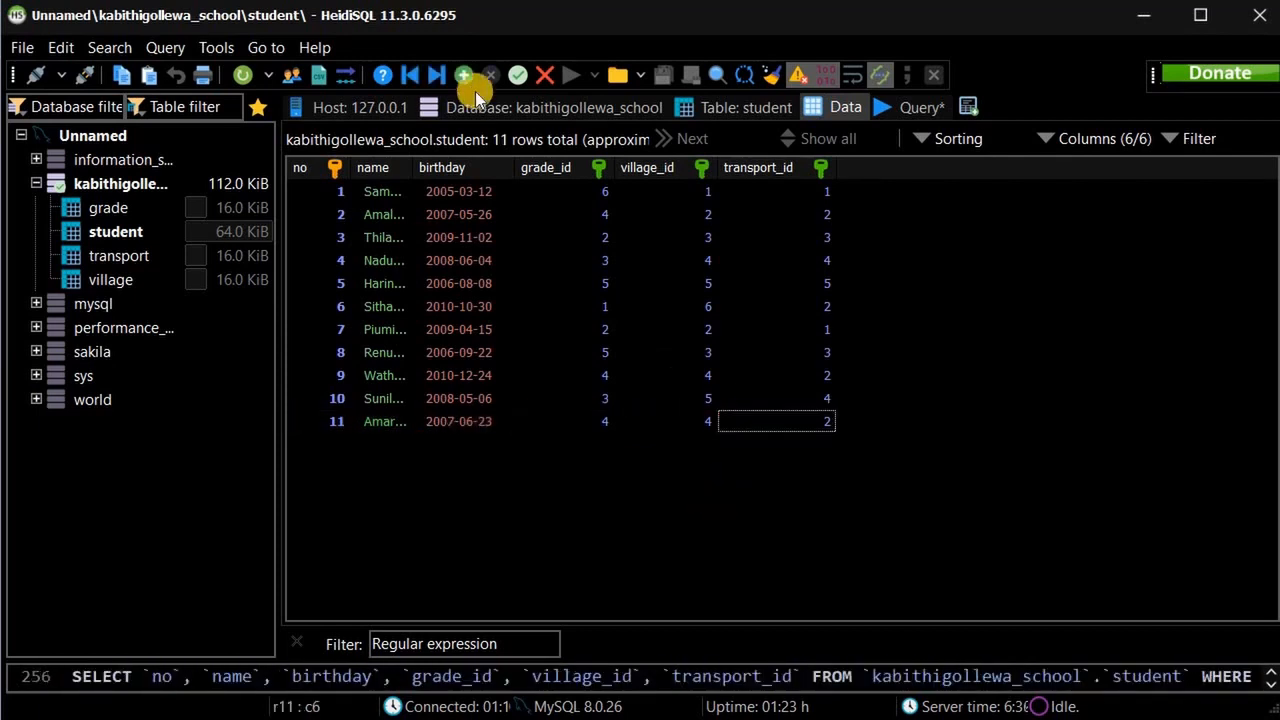
{"action": "type", "text": "Himali"}
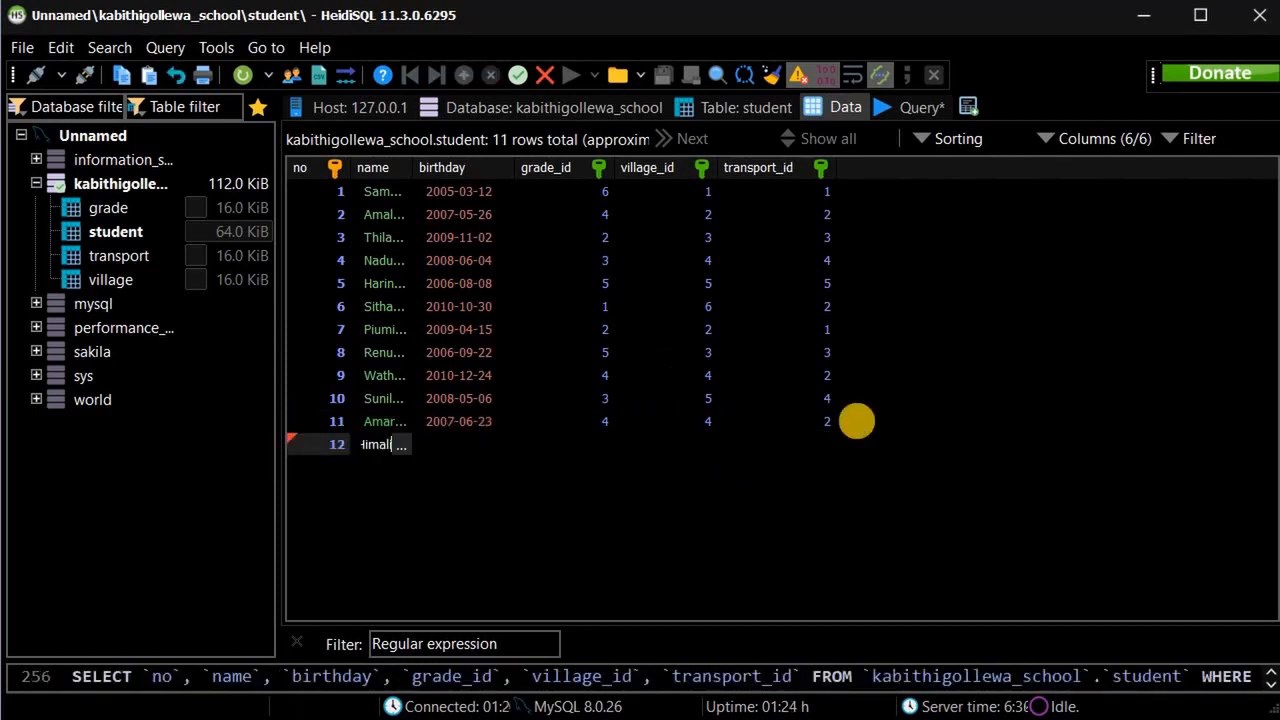
{"action": "key", "text": "Tab"}
{"action": "type", "text": "20050714"}
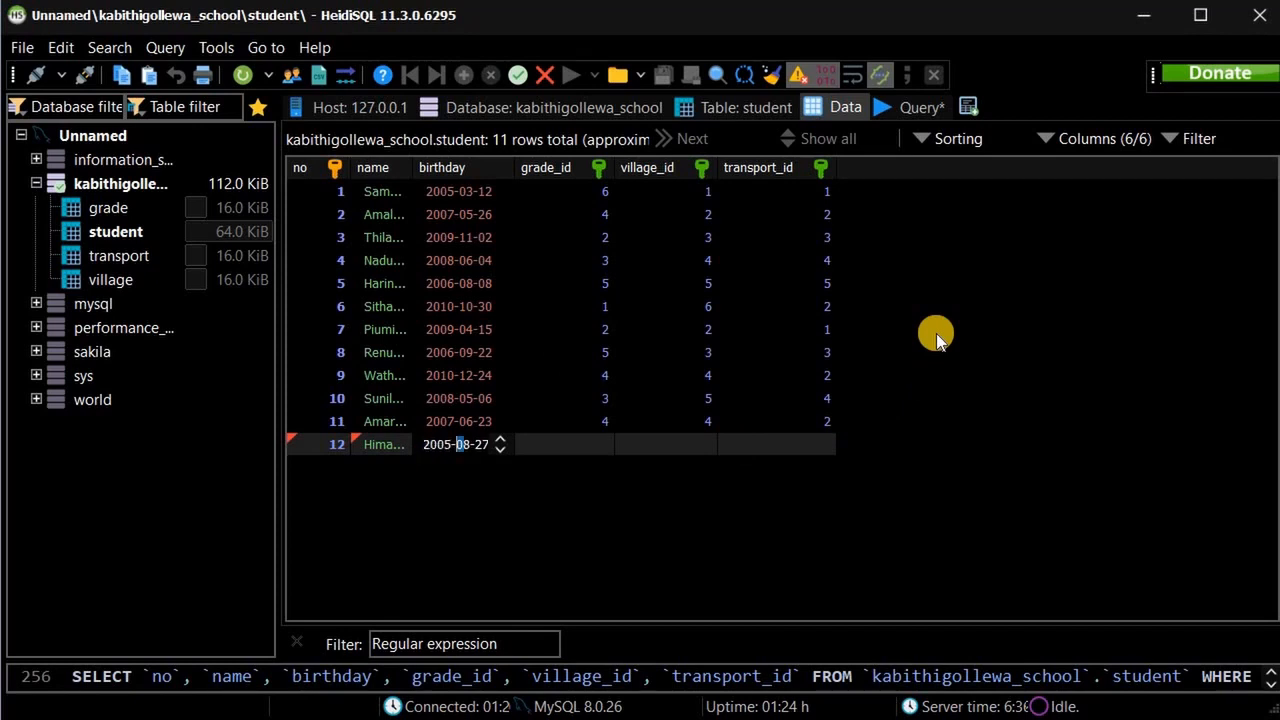
{"action": "key", "text": "Tab"}
{"action": "type", "text": "6"}
{"action": "key", "text": "Tab"}
{"action": "type", "text": "1"}
{"action": "key", "text": "Tab"}
{"action": "type", "text": "1"}
{"action": "key", "text": "Down"}
Add student 13 with birthday 2010-08-03 and ids 1, 2 and 4.
{"action": "key", "text": "Home"}
{"action": "type", "text": "13"}
{"action": "key", "text": "Tab"}
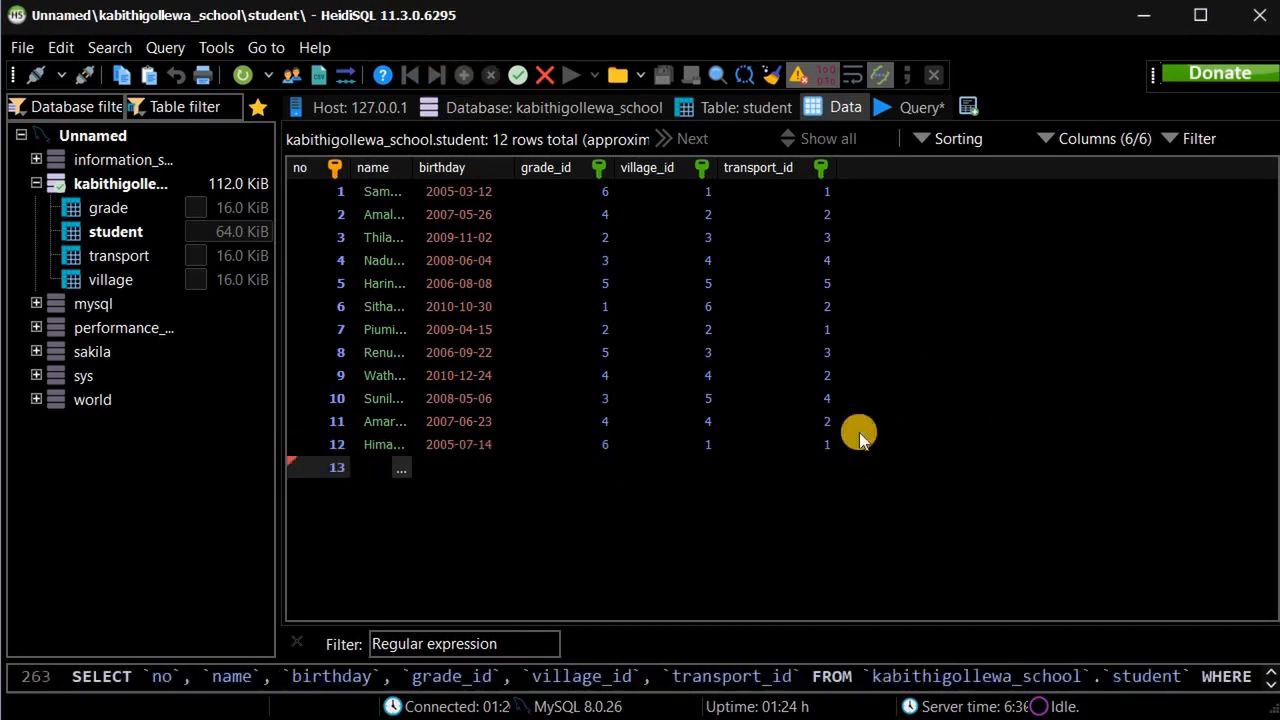
{"action": "type", "text": "Saliya"}
{"action": "key", "text": "Tab"}
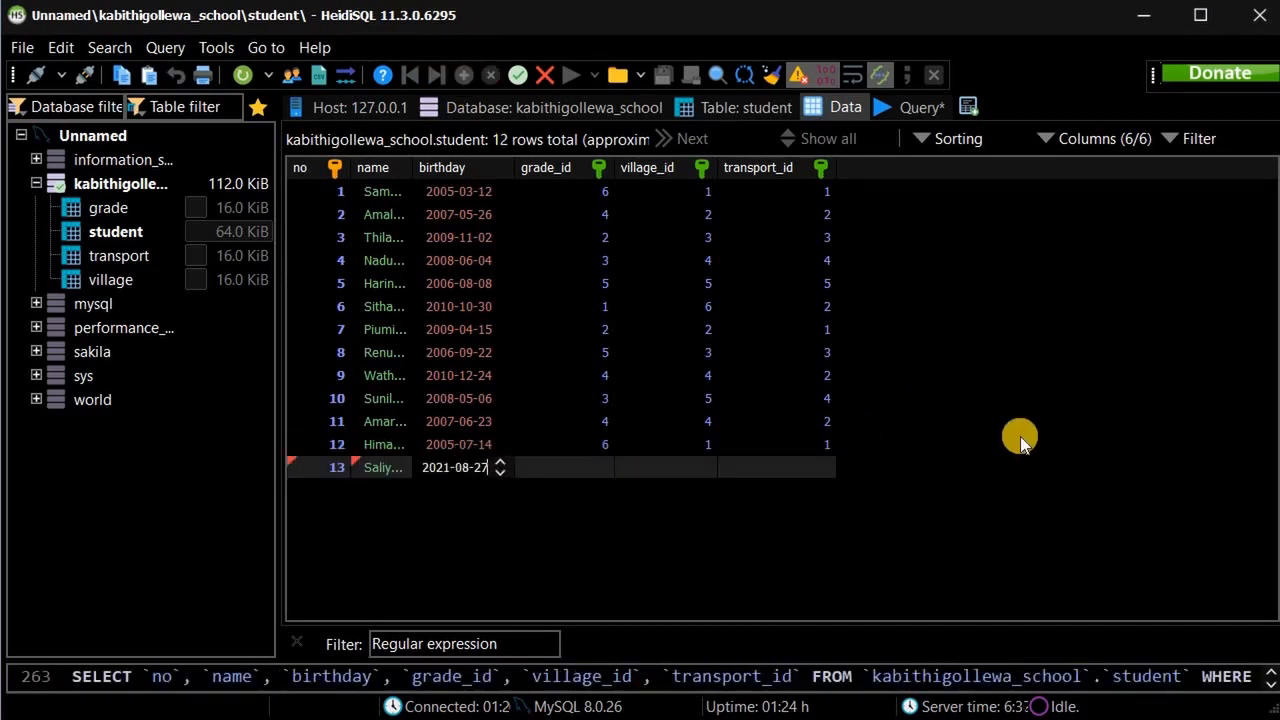
{"action": "type", "text": "20100803"}
{"action": "key", "text": "Tab"}
{"action": "type", "text": "1"}
Start student 14's row with the name, dismissing a grade_id error message.
{"action": "key", "text": "Tab"}
{"action": "type", "text": "2"}
{"action": "key", "text": "Tab"}
{"action": "type", "text": "4"}
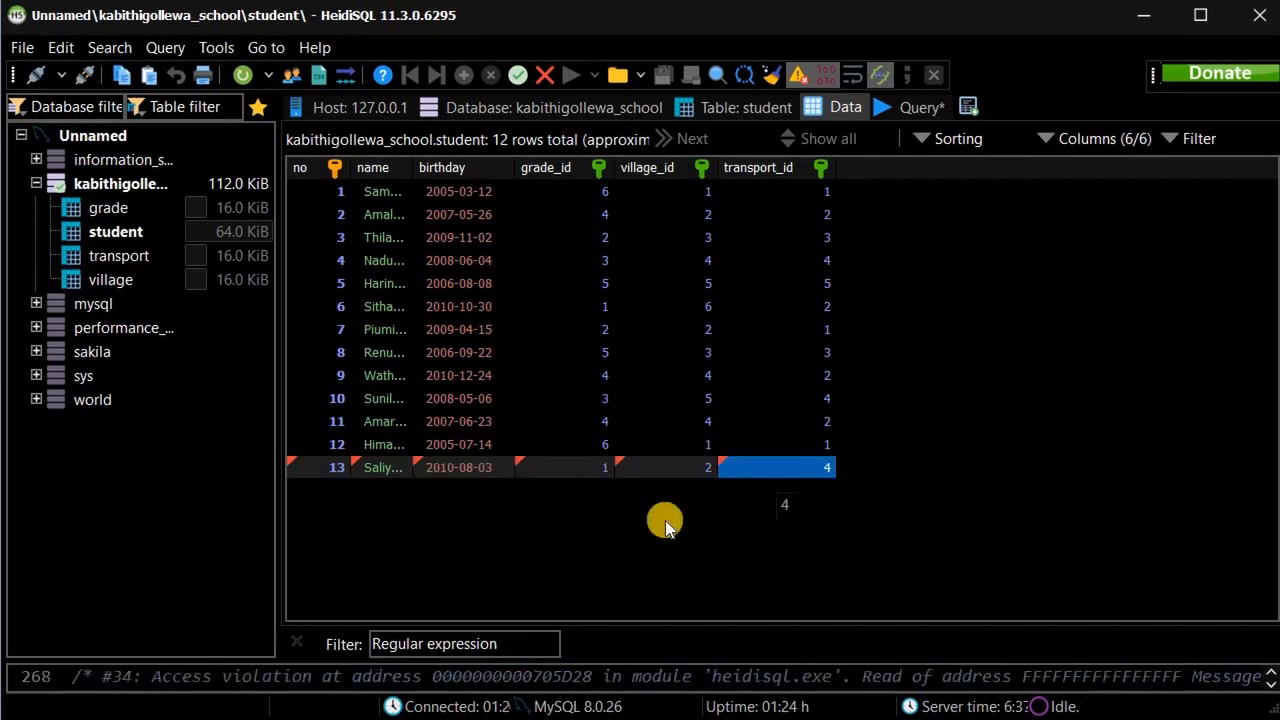
{"action": "key", "text": "Down"}
{"action": "key", "text": "Tab"}
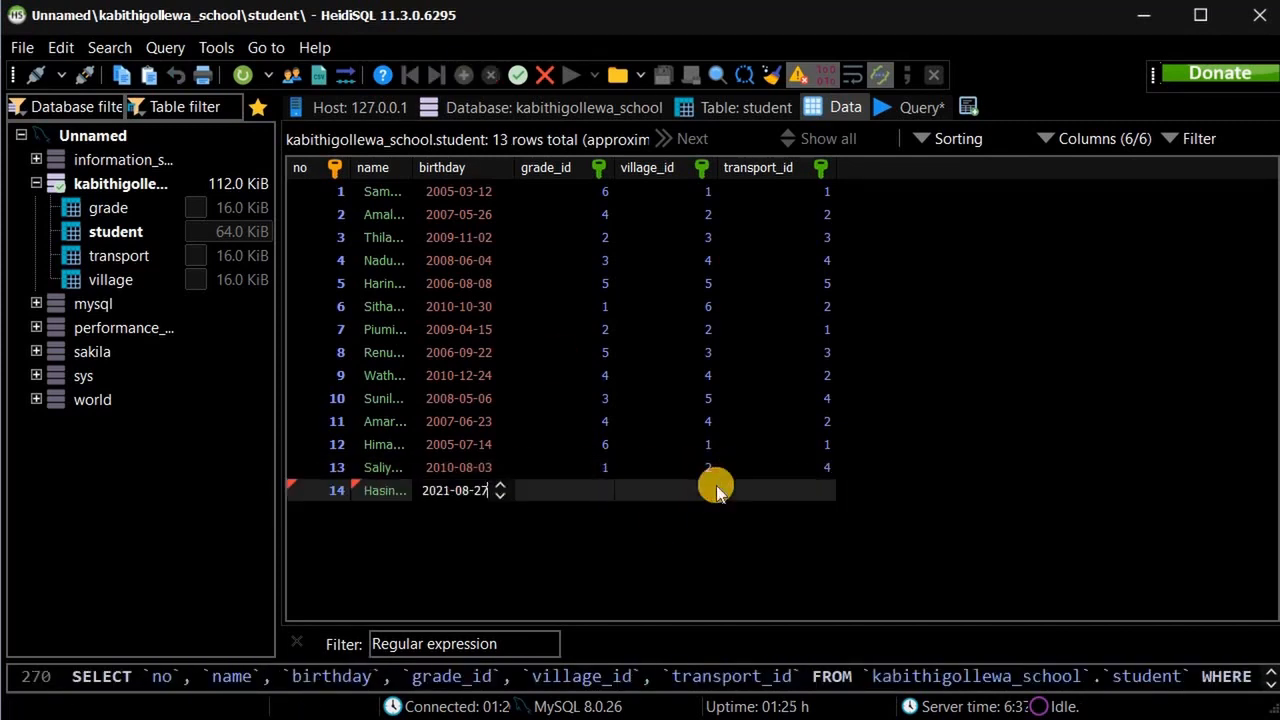
{"action": "key", "text": "Home"}
{"action": "type", "text": "20"}
{"action": "left_click", "coordinate": [982, 493]}
{"action": "left_click", "coordinate": [833, 402]}
Give student 14 birthday 2008-02-14, grade 3 and its remaining ids.
{"action": "double_click", "coordinate": [432, 485]}
{"action": "key", "text": "Home"}
{"action": "type", "text": "20080214"}
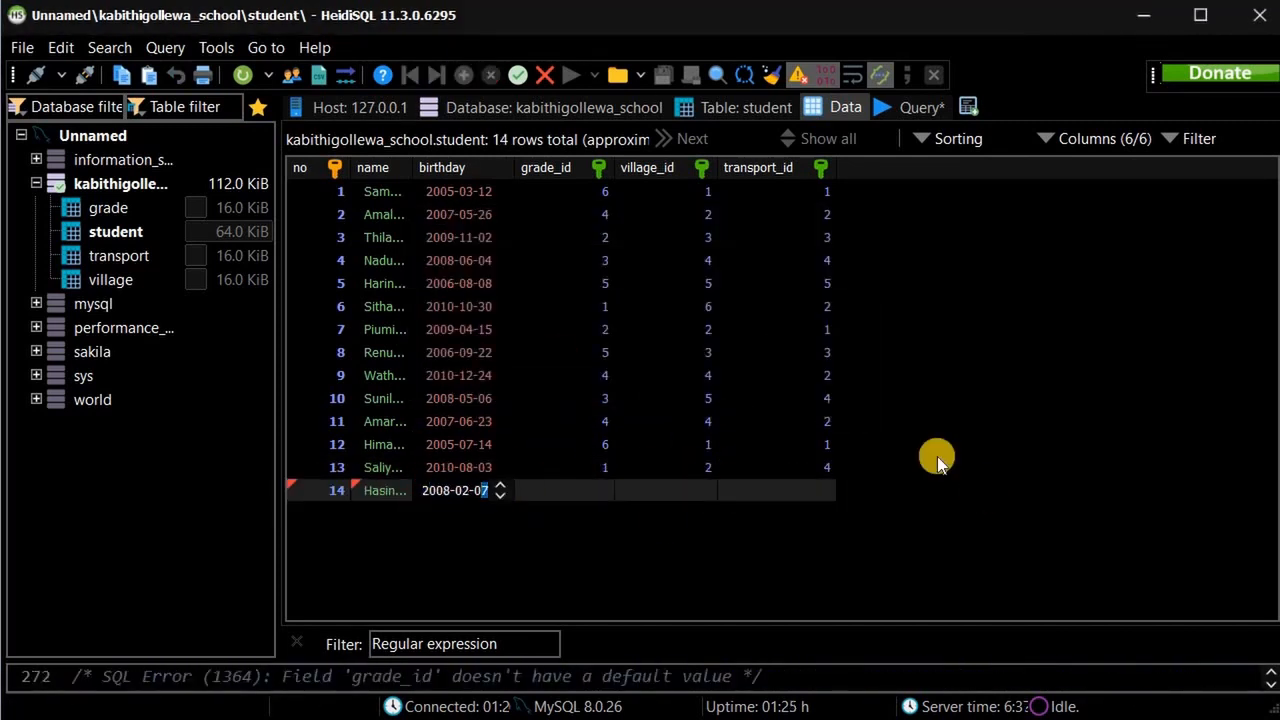
{"action": "key", "text": "Tab"}
{"action": "type", "text": "3"}
{"action": "key", "text": "Tab"}
{"action": "type", "text": "1"}
Add student 15 with the name, birthday 2010-04-13 and ids 1 and 2.
{"action": "key", "text": "Tab"}
{"action": "type", "text": "2"}
{"action": "key", "text": "Down"}
{"action": "left_click", "coordinate": [328, 515]}
{"action": "type", "text": "15"}
{"action": "key", "text": "Tab"}
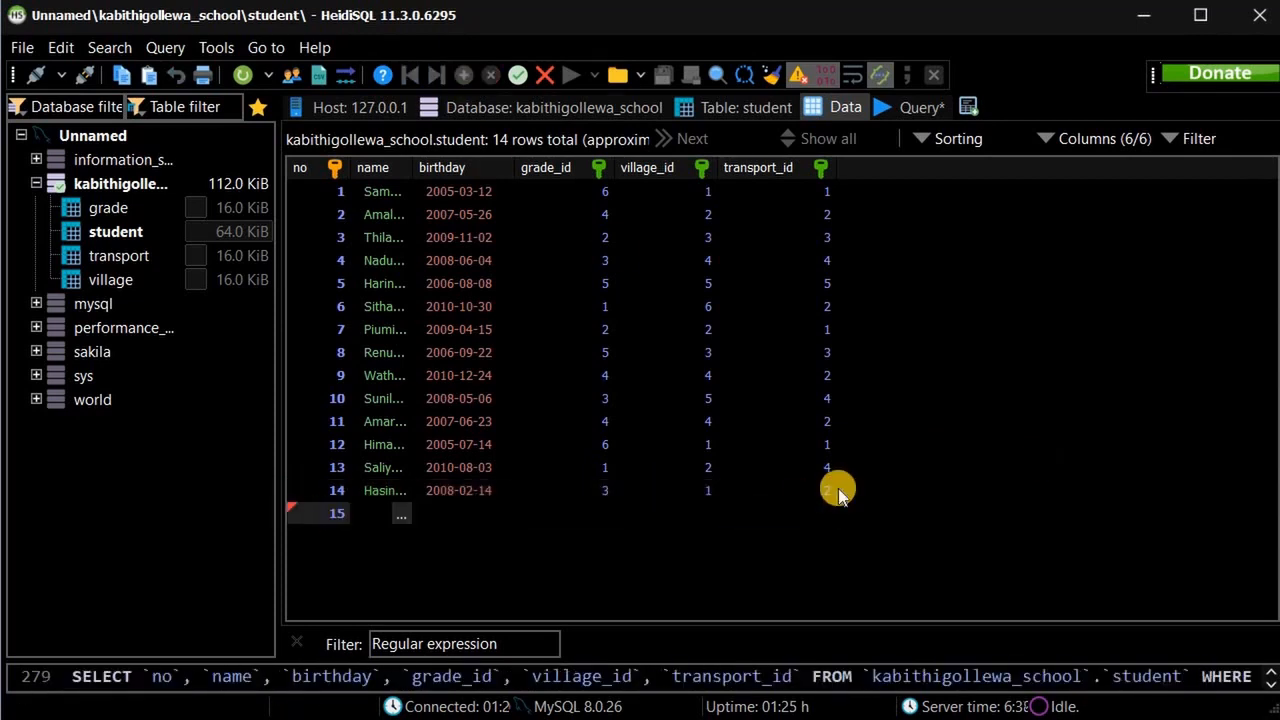
{"action": "key", "text": "Tab"}
{"action": "double_click", "coordinate": [438, 514]}
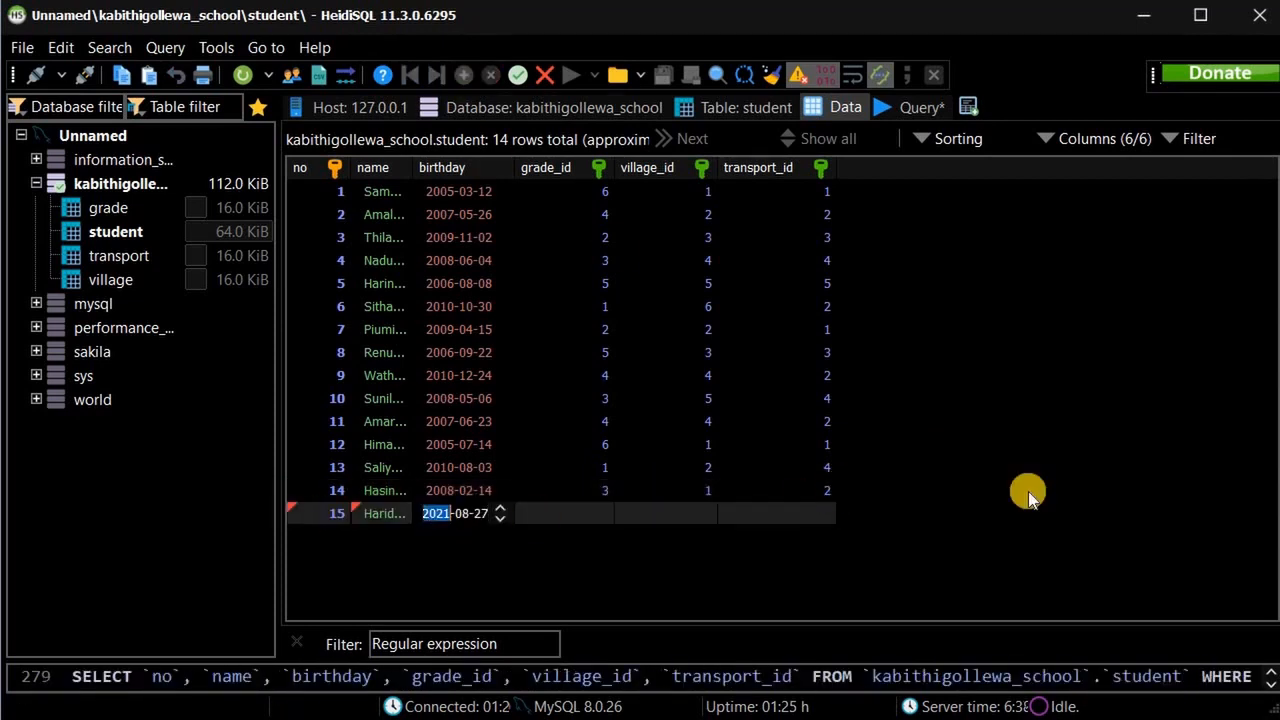
{"action": "type", "text": "20100413"}
{"action": "key", "text": "Tab"}
{"action": "type", "text": "1"}
{"action": "key", "text": "Tab"}
{"action": "type", "text": "2"}
{"action": "key", "text": "Tab"}
{"action": "type", "text": "1"}
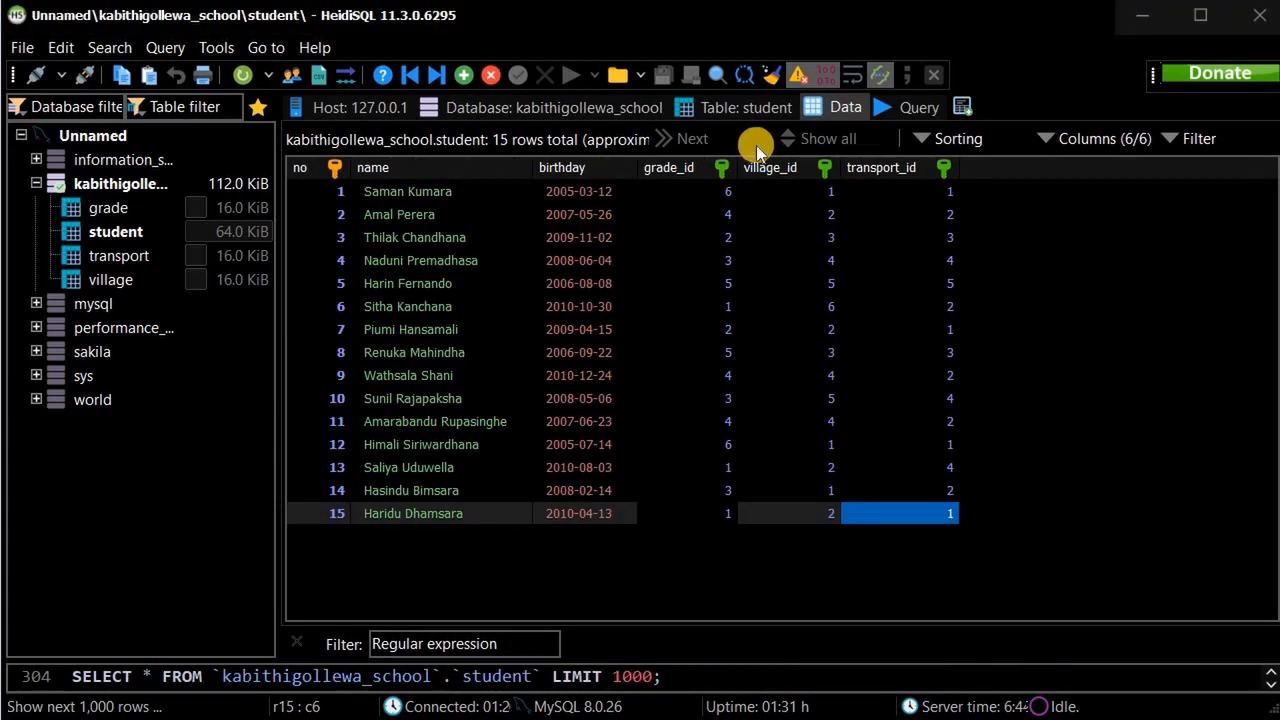
Browse the grade, transport and village tables, ending on the six villages.
{"action": "left_click", "coordinate": [100, 208]}
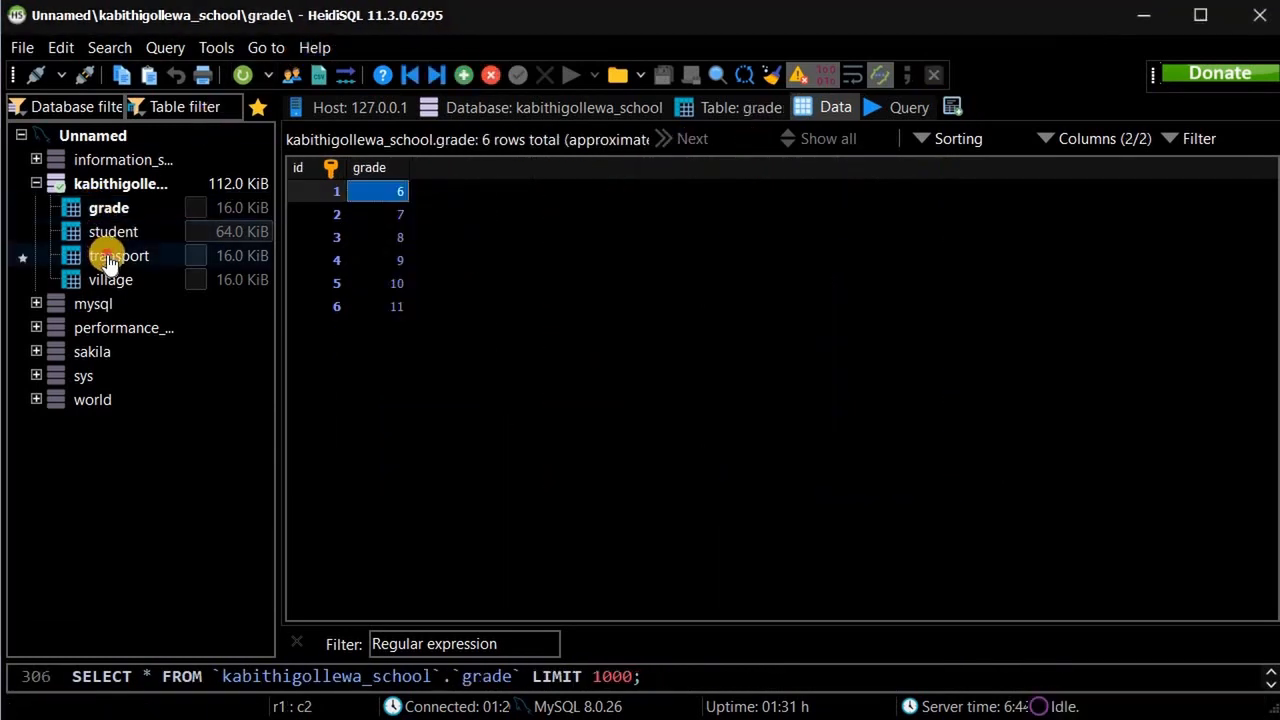
{"action": "left_click", "coordinate": [112, 256]}
{"action": "left_click", "coordinate": [110, 280]}
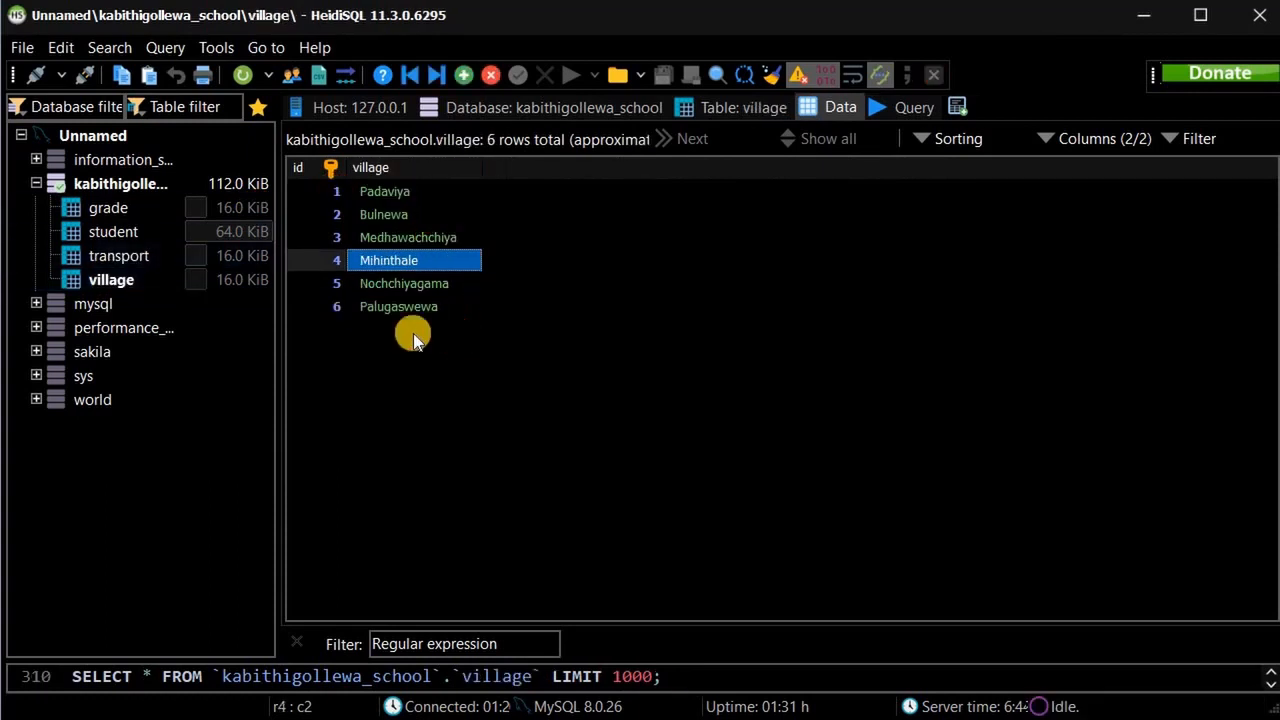
{"action": "left_click", "coordinate": [414, 335]}
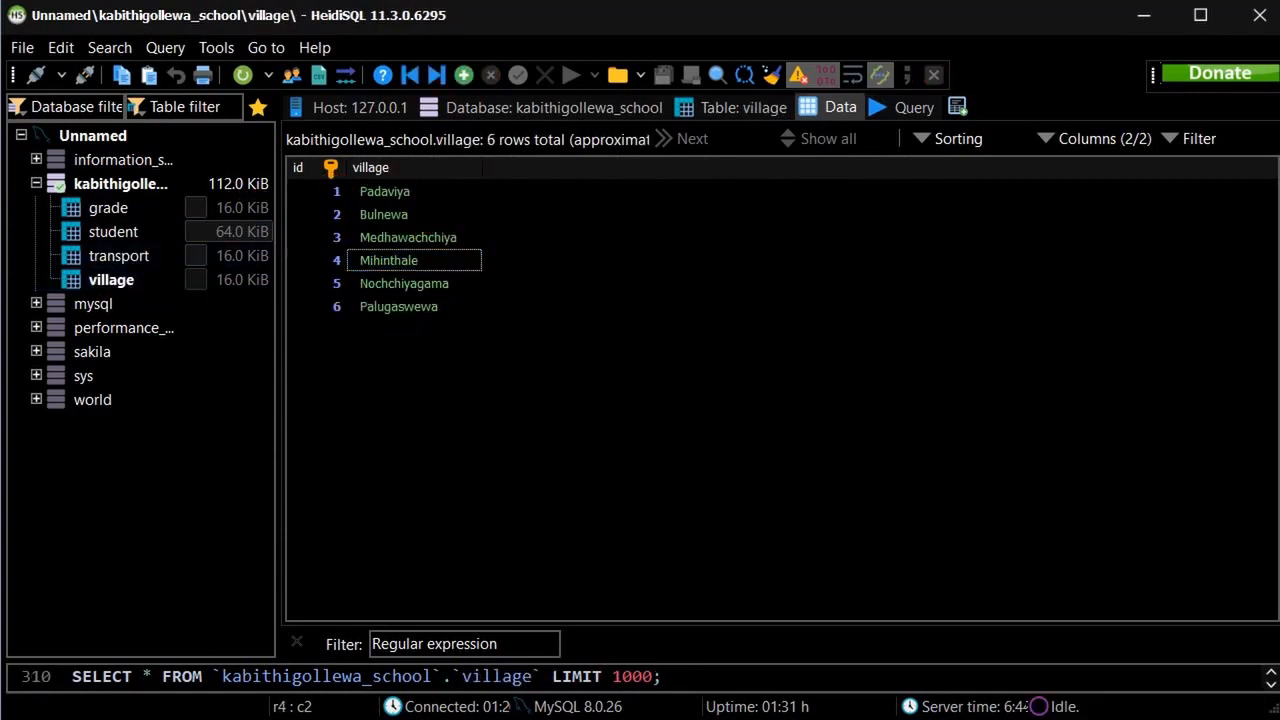
Review the Grade, Village and transport tables and the three query tasks on the assignment page.
{"action": "key", "text": "alt+Tab"}
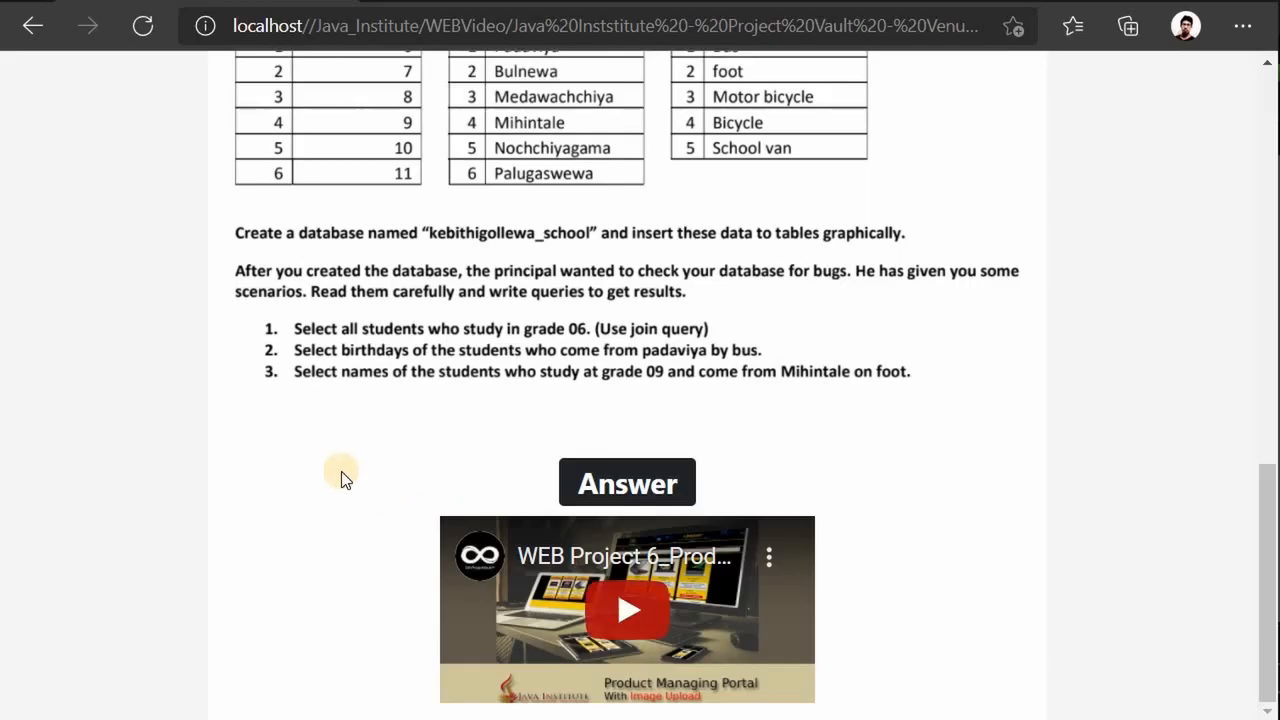
{"action": "scroll", "coordinate": [341, 471], "scroll_direction": "up", "scroll_amount": 2}
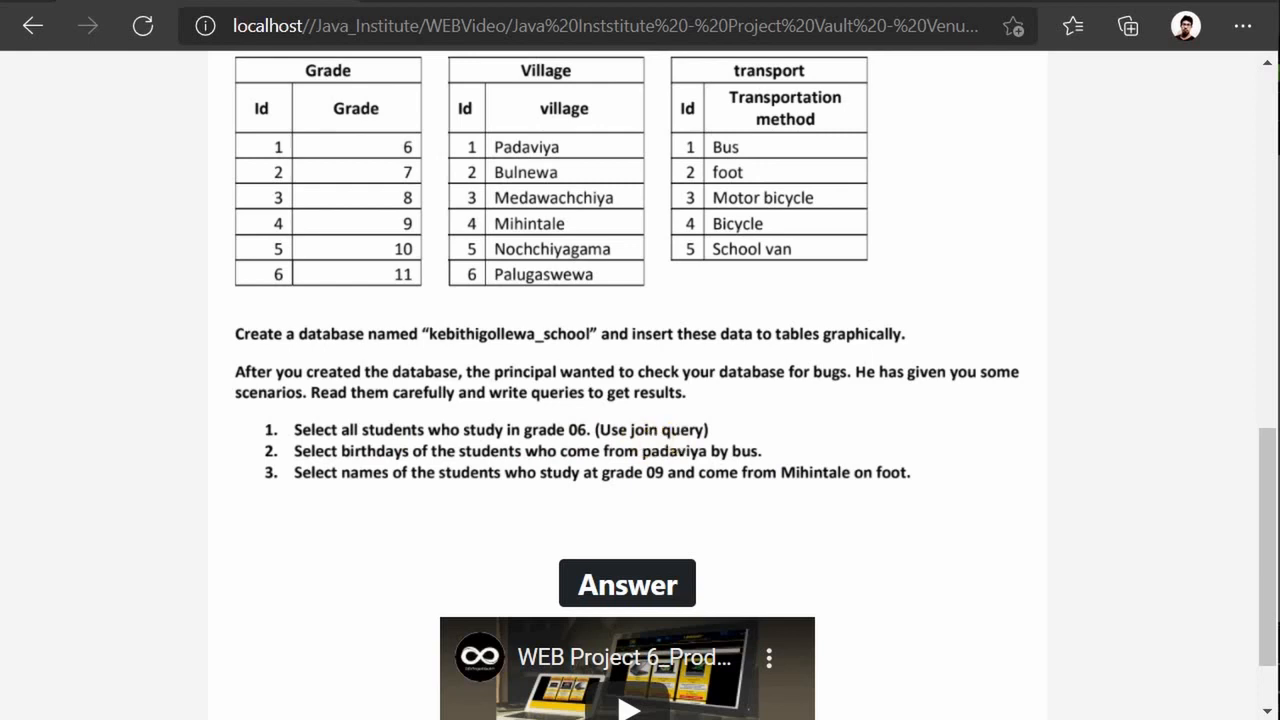
{"action": "left_click", "coordinate": [346, 716]}
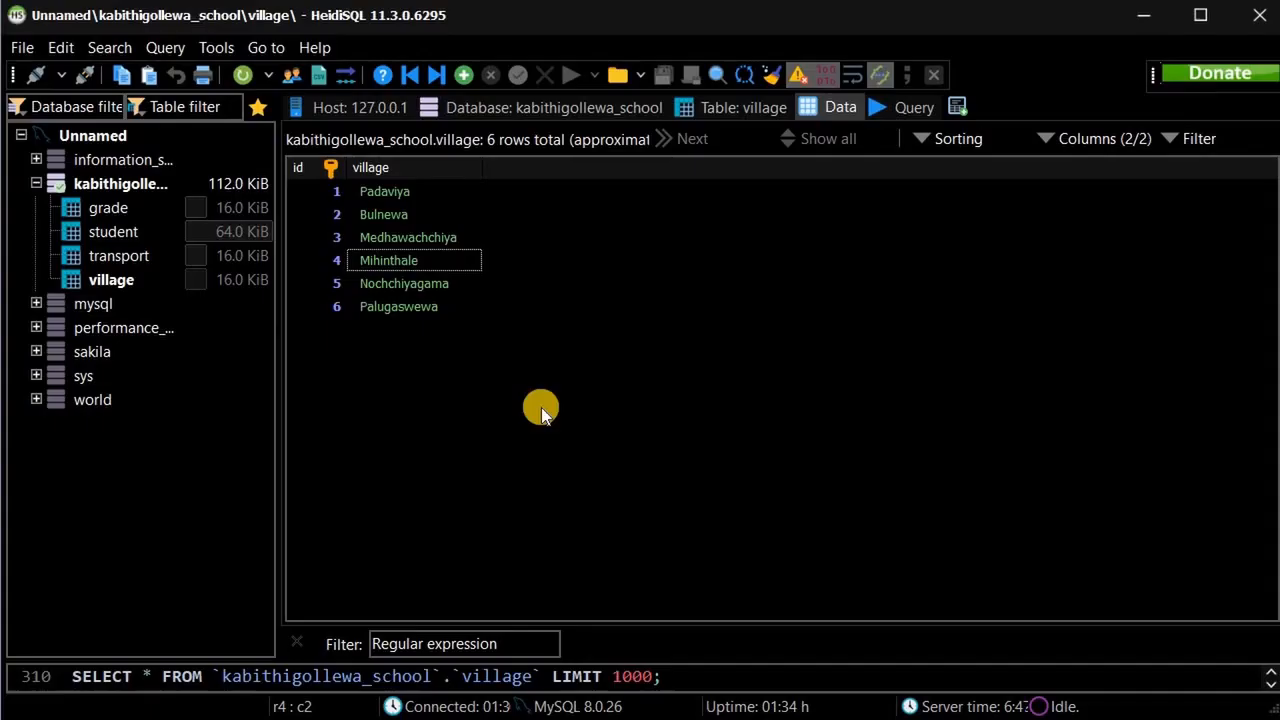
Open an empty Query tab for kabithigollewa_school, then return to the assignment page.
{"action": "left_click", "coordinate": [898, 109]}
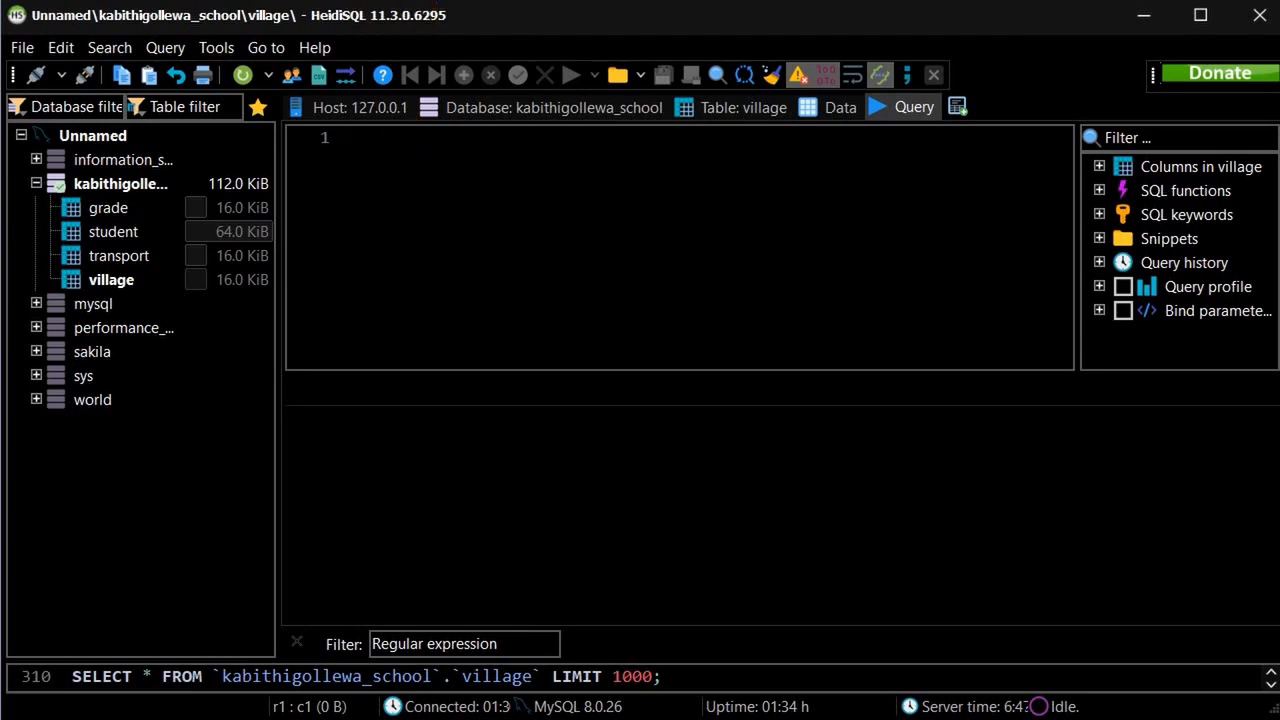
{"action": "key", "text": "alt+Tab"}
Check the student table's grade values and the Grade table on the assignment page, then return to HeidiSQL.
{"action": "scroll", "coordinate": [477, 425], "scroll_direction": "up", "scroll_amount": 6}
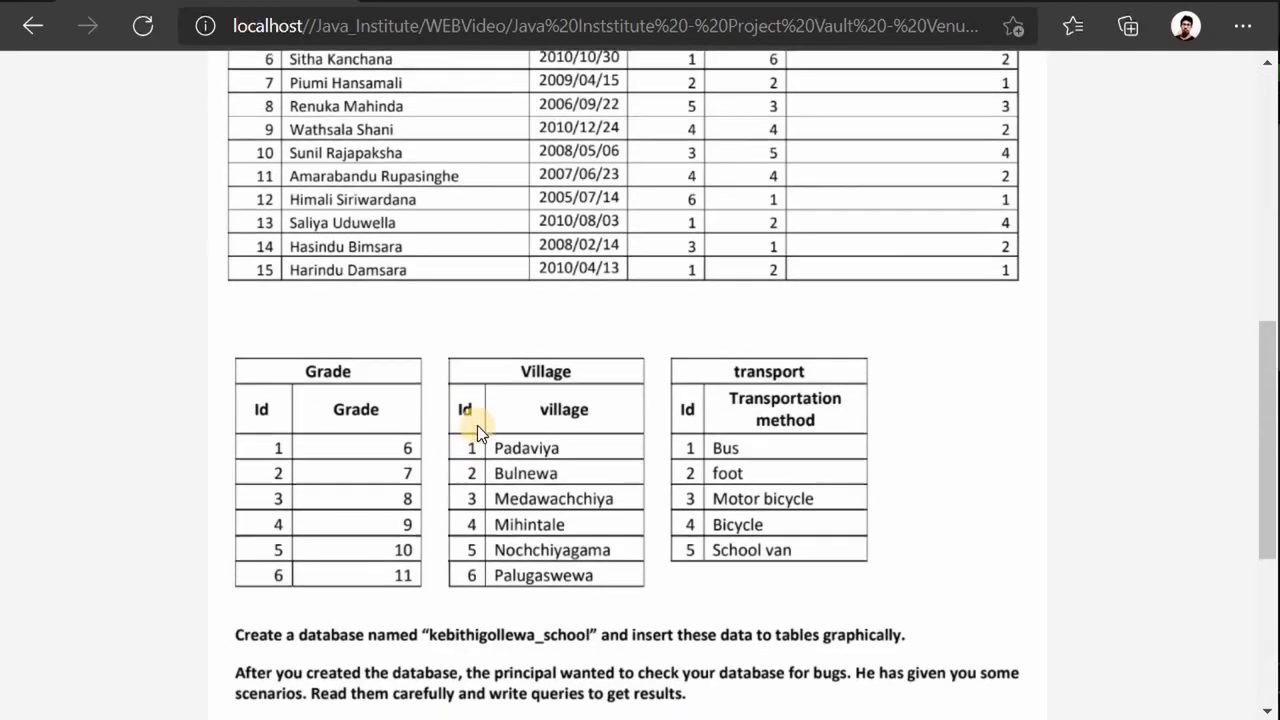
{"action": "scroll", "coordinate": [392, 390], "scroll_direction": "up", "scroll_amount": 1}
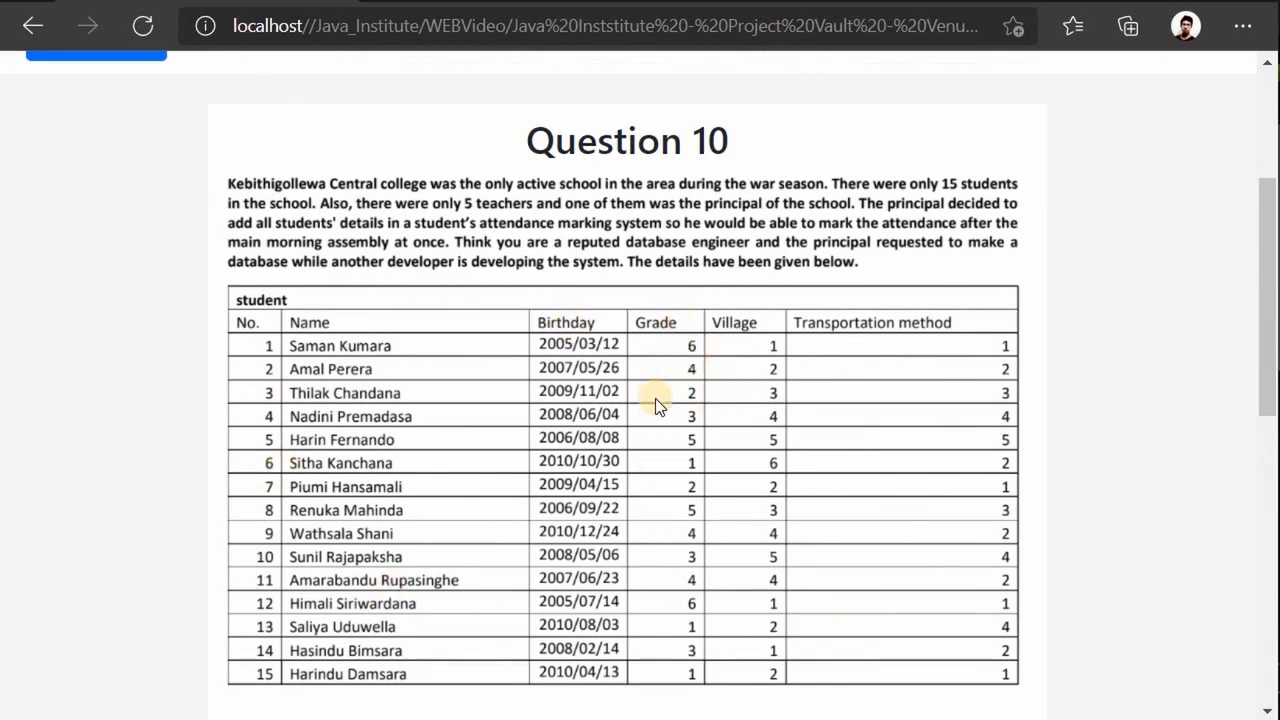
{"action": "scroll", "coordinate": [655, 398], "scroll_direction": "down", "scroll_amount": 2}
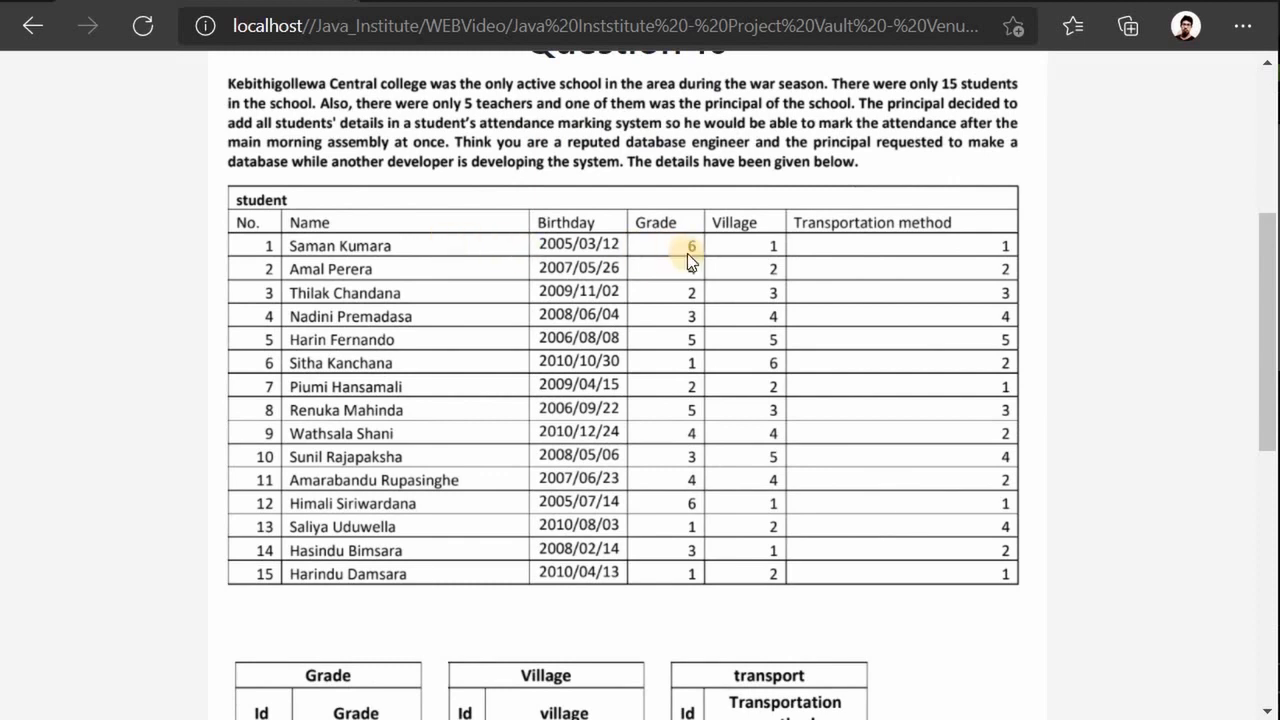
{"action": "scroll", "coordinate": [634, 360], "scroll_direction": "down", "scroll_amount": 3}
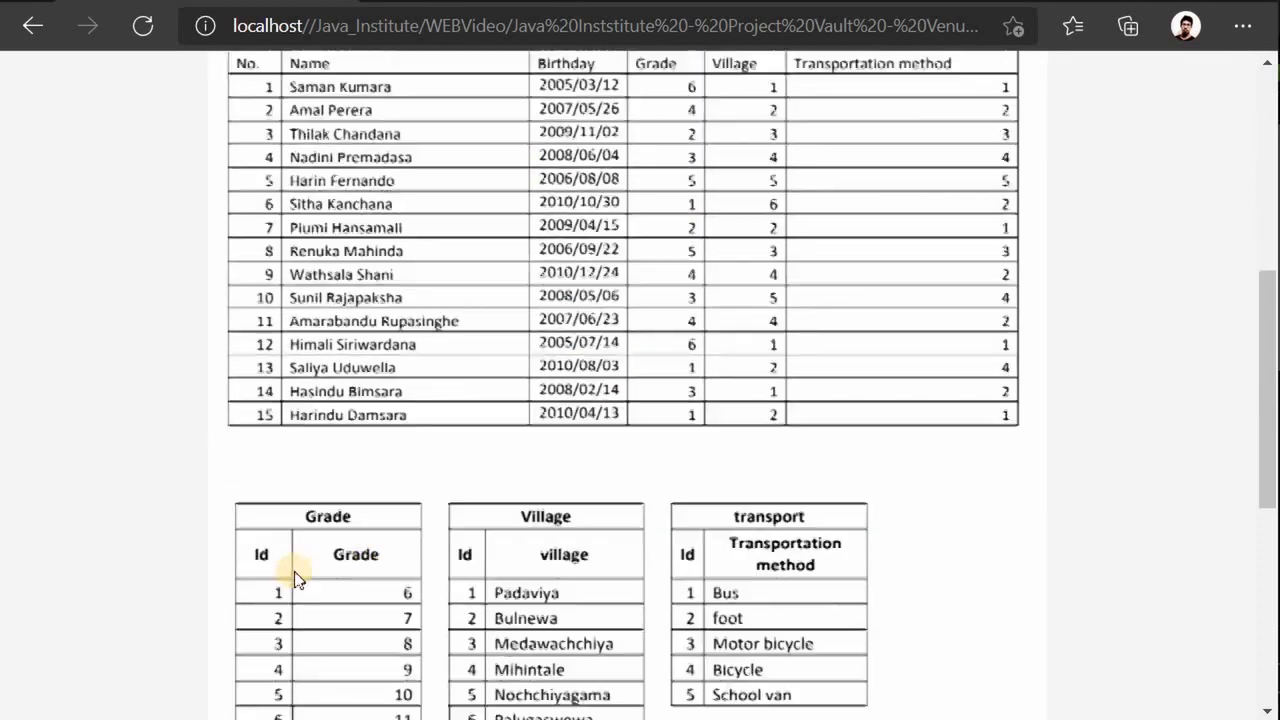
{"action": "scroll", "coordinate": [297, 578], "scroll_direction": "down", "scroll_amount": 1}
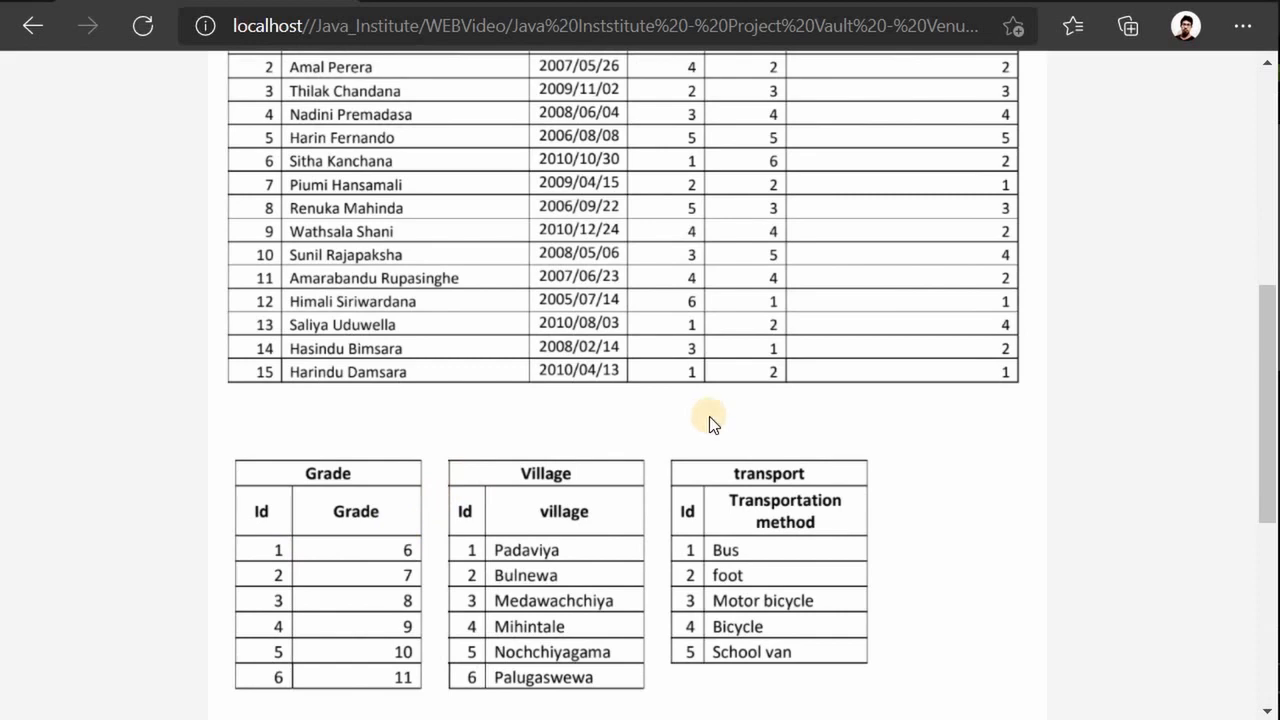
{"action": "scroll", "coordinate": [709, 416], "scroll_direction": "up", "scroll_amount": 4}
{"action": "scroll", "coordinate": [389, 458], "scroll_direction": "down", "scroll_amount": 4}
{"action": "scroll", "coordinate": [404, 494], "scroll_direction": "up", "scroll_amount": 2}
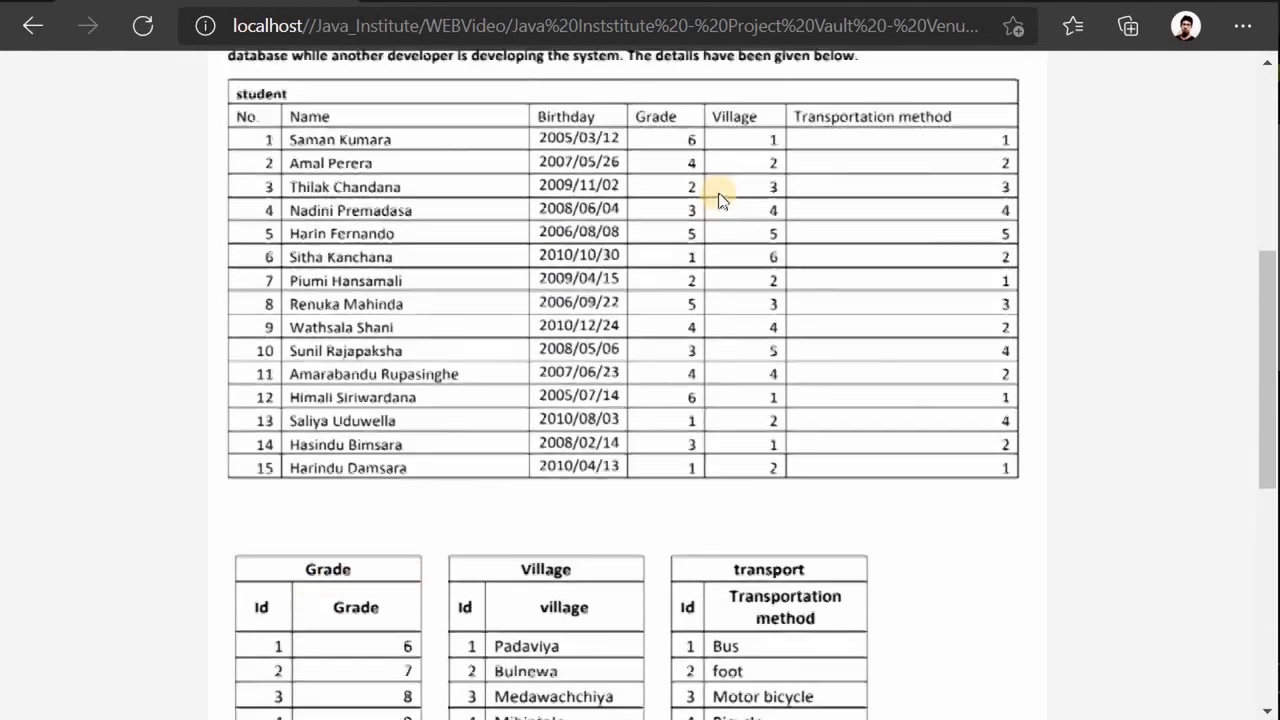
{"action": "scroll", "coordinate": [371, 618], "scroll_direction": "down", "scroll_amount": 3}
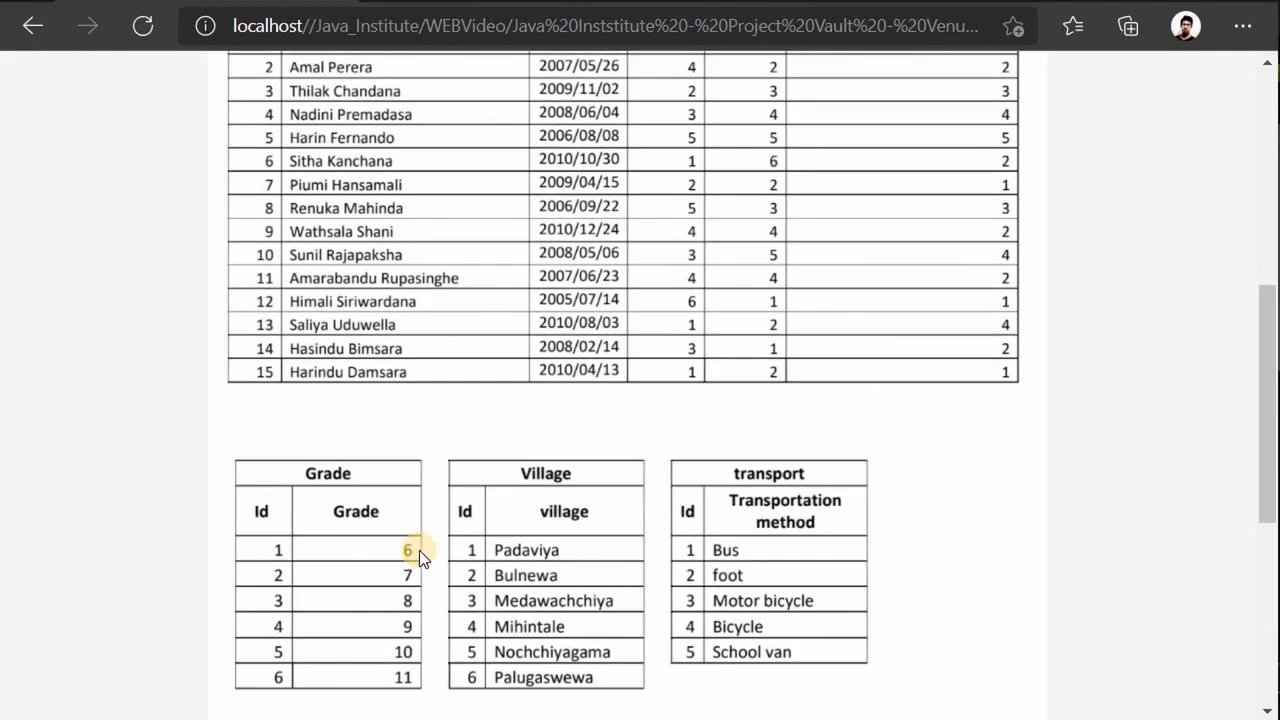
{"action": "scroll", "coordinate": [409, 549], "scroll_direction": "up", "scroll_amount": 3}
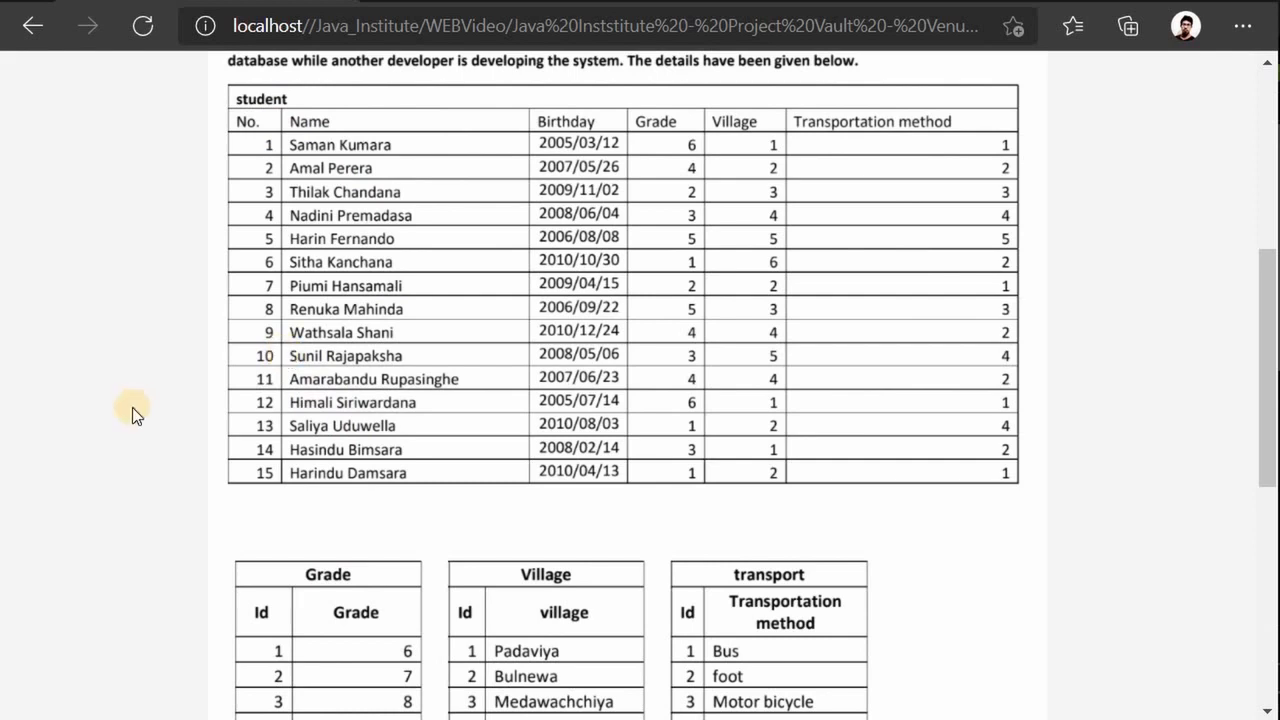
{"action": "key", "text": "alt+Tab"}
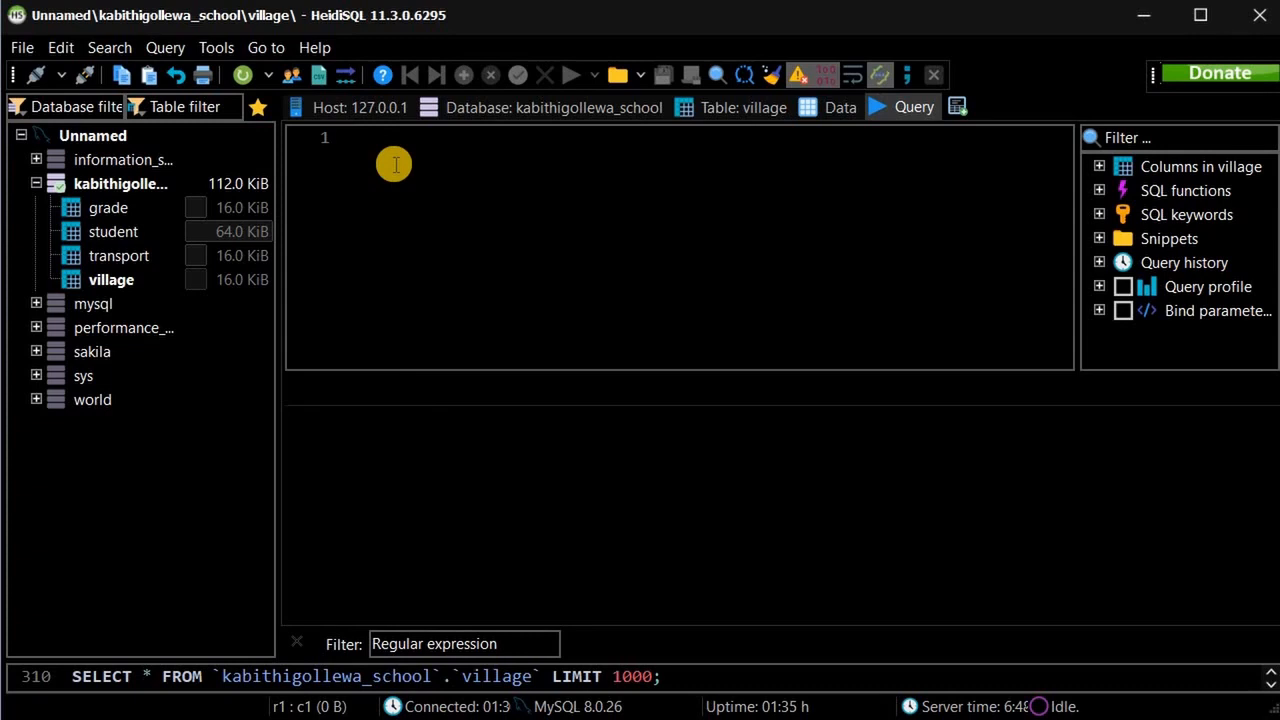
Type SELECT * FROM student in the query editor, then remove student to leave SELECT * FROM.
{"action": "type", "text": "SELE"}
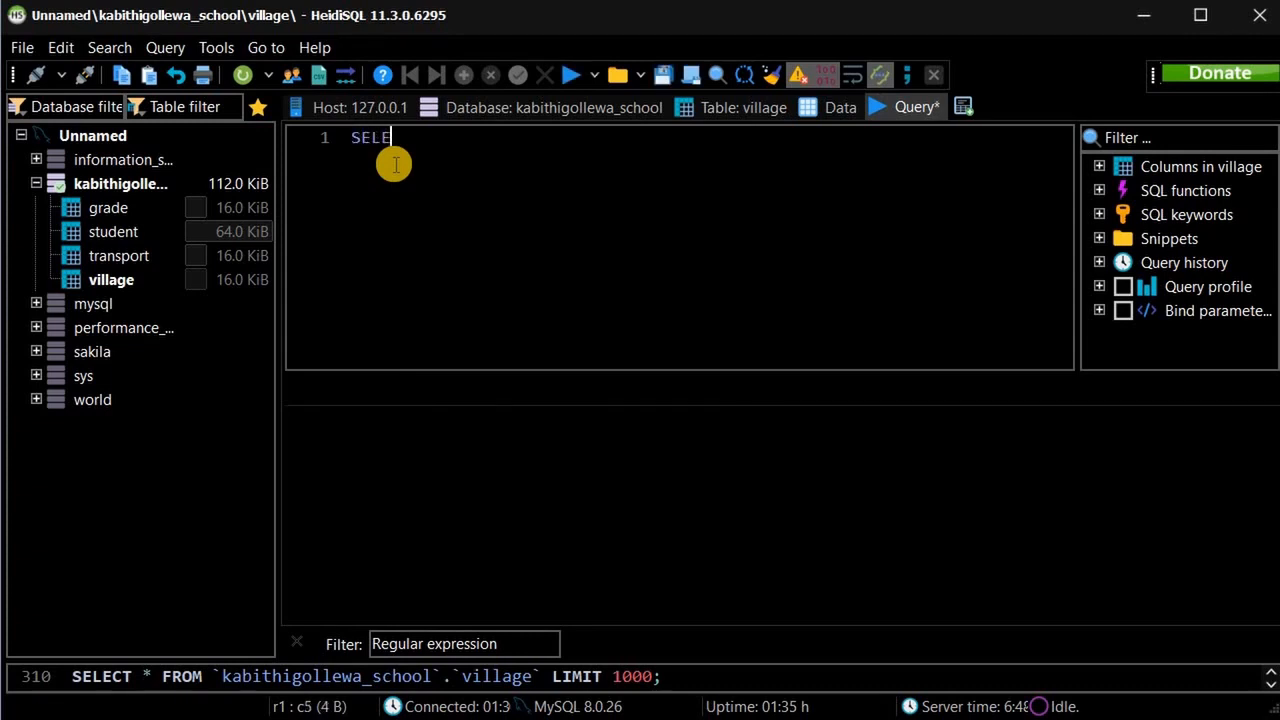
{"action": "type", "text": "CT FROM"}
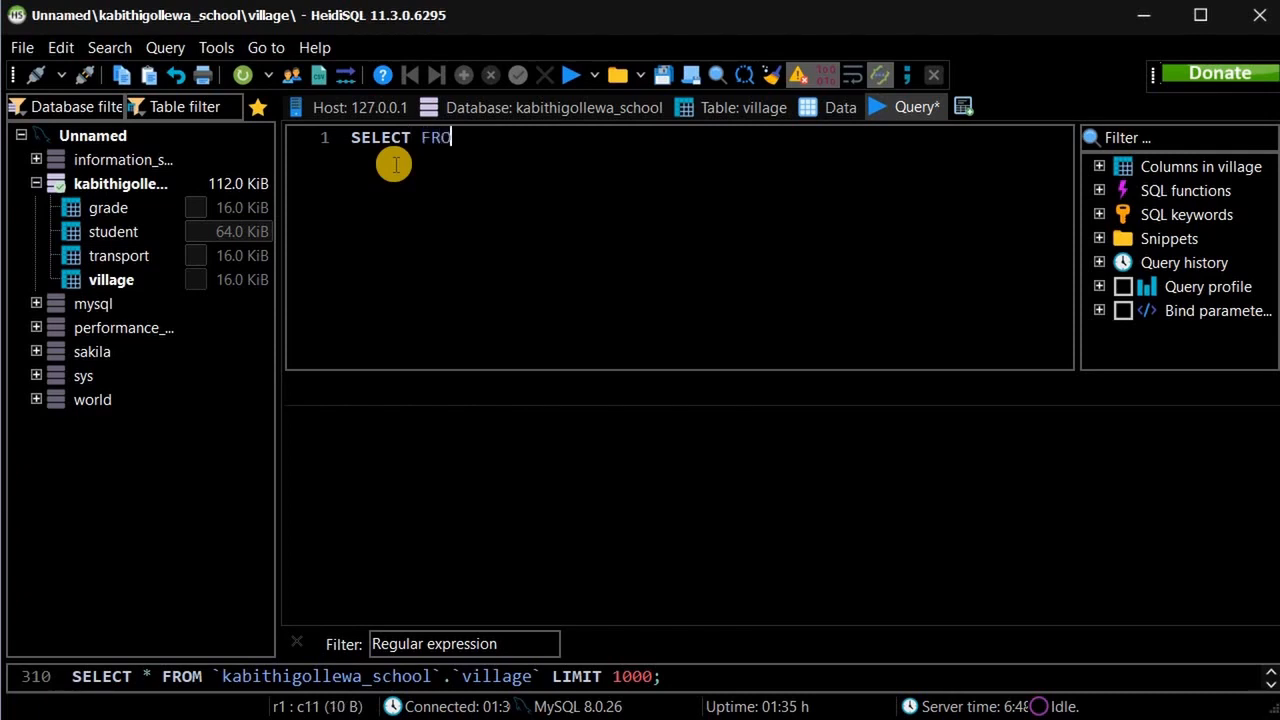
{"action": "key", "text": "BackSpace"}
{"action": "key", "text": "BackSpace"}
{"action": "key", "text": "BackSpace"}
{"action": "key", "text": "BackSpace"}
{"action": "key", "text": "BackSpace"}
{"action": "type", "text": "*"}
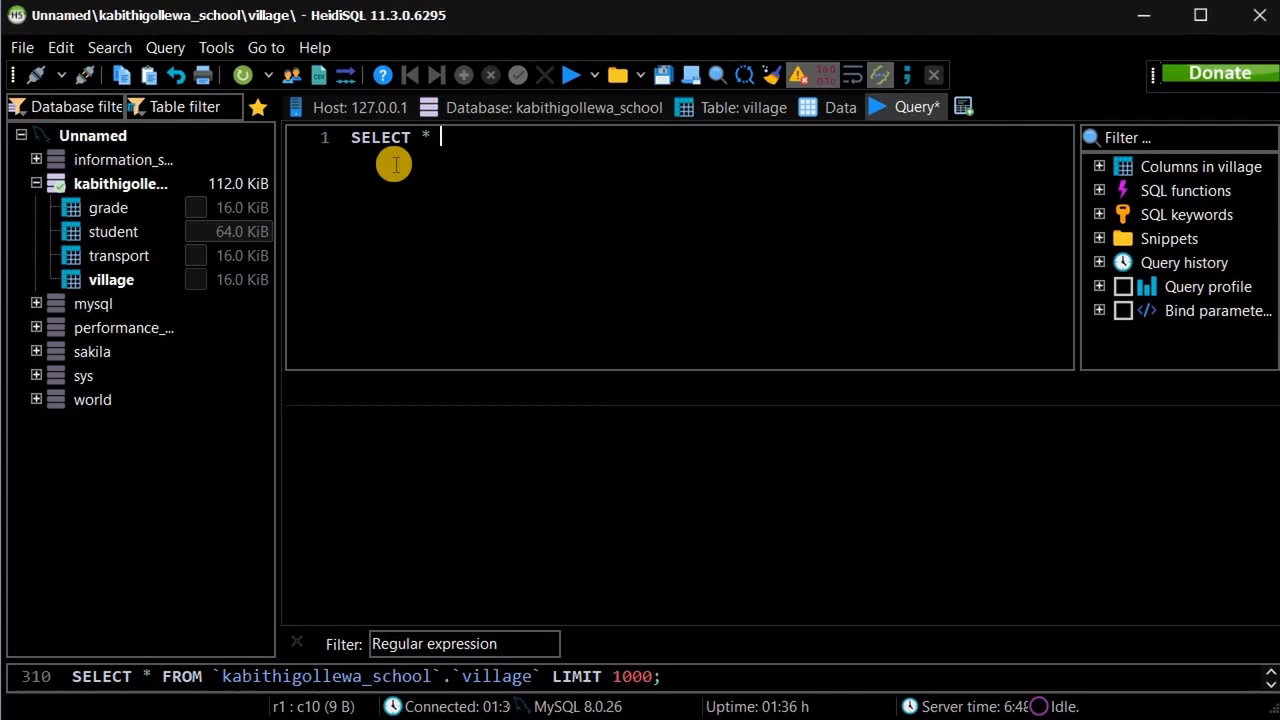
{"action": "type", "text": "FROM"}
{"action": "type", "text": "s"}
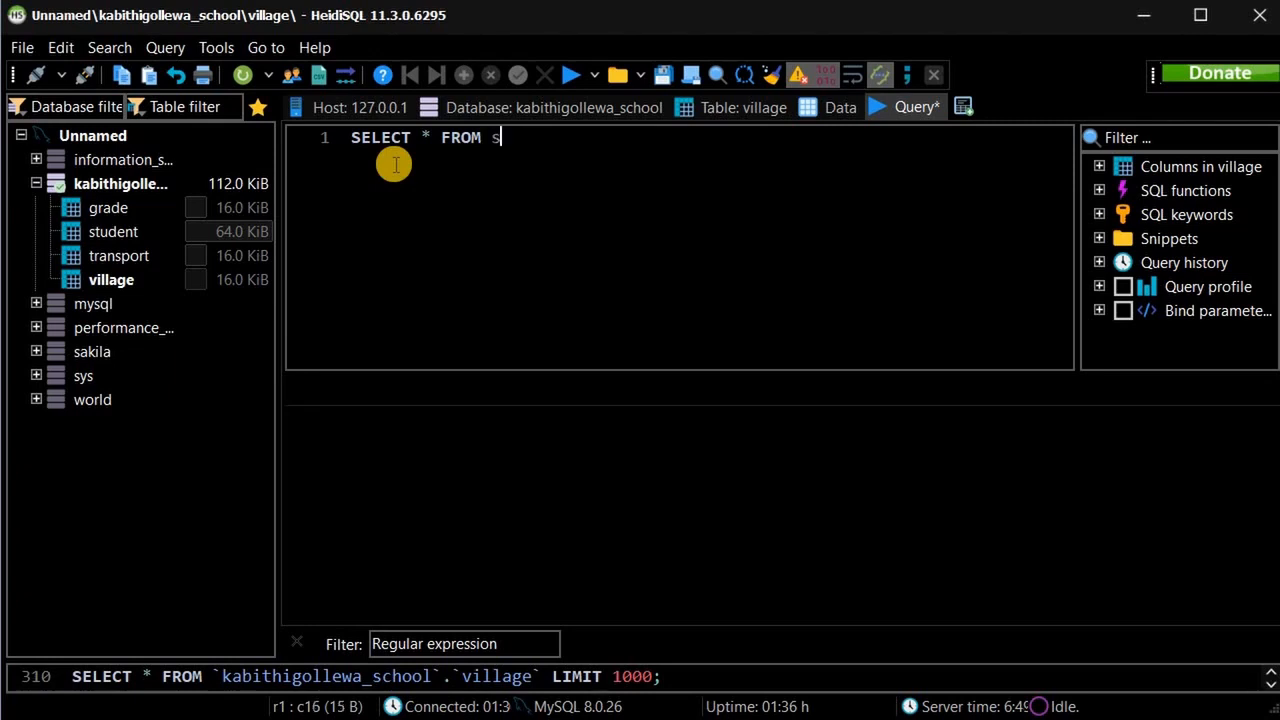
{"action": "type", "text": "tudent"}
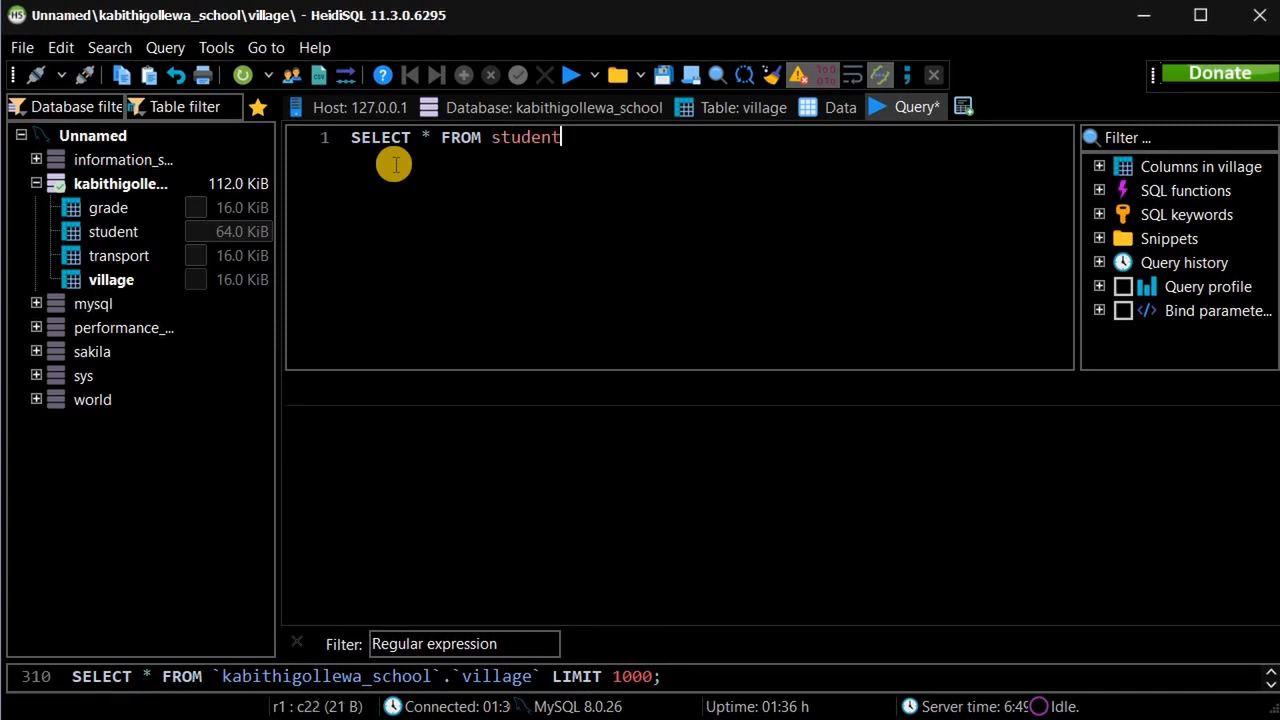
{"action": "key", "text": "Left"}
{"action": "key", "text": "Left"}
{"action": "key", "text": "Left"}
{"action": "key", "text": "Left"}
{"action": "key", "text": "Left"}
{"action": "key", "text": "Left"}
{"action": "key", "text": "Left"}
{"action": "key", "text": "shift+Right"}
{"action": "key", "text": "shift+Right"}
{"action": "key", "text": "shift+Right"}
{"action": "key", "text": "shift+Right"}
{"action": "key", "text": "shift+Right"}
{"action": "key", "text": "shift+Right"}
{"action": "key", "text": "shift+Right"}
{"action": "key", "text": "shift+Right"}
{"action": "key", "text": "BackSpace"}
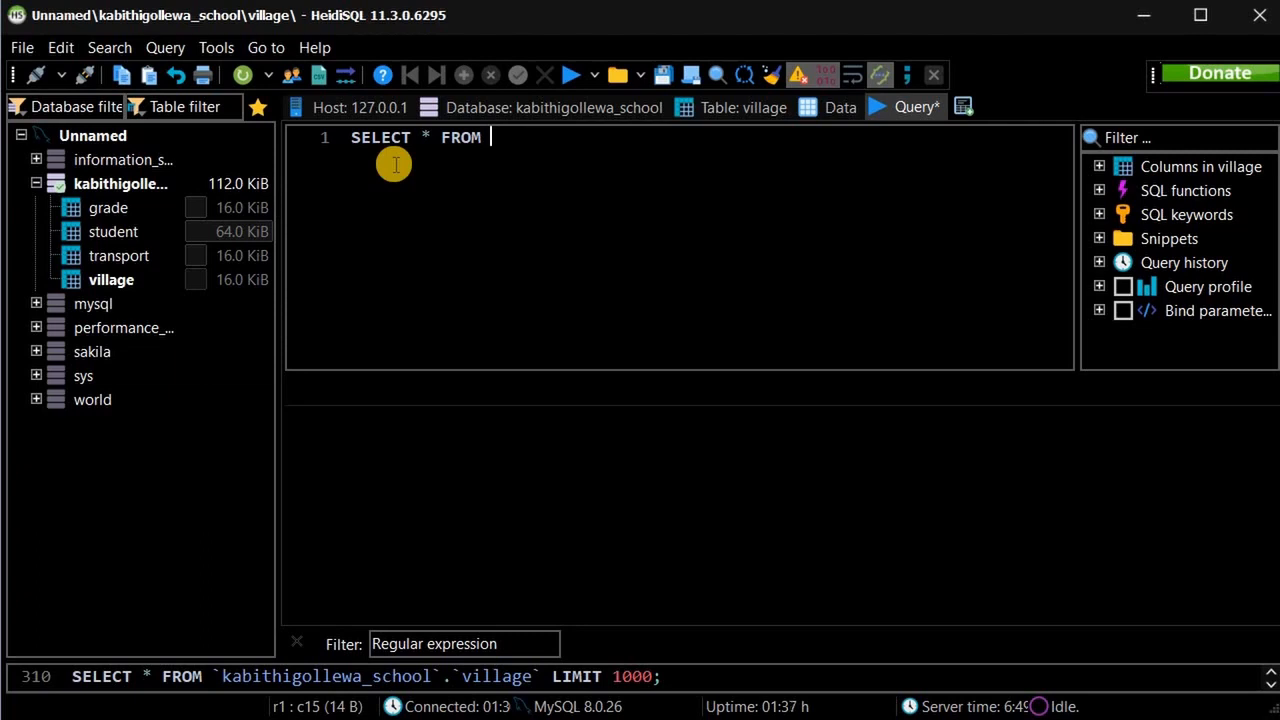
Complete the statement as SELECT * FROM kabithigollewa_school.student; using the autocomplete suggestions.
{"action": "type", "text": "kabi"}
{"action": "key", "text": "Return"}
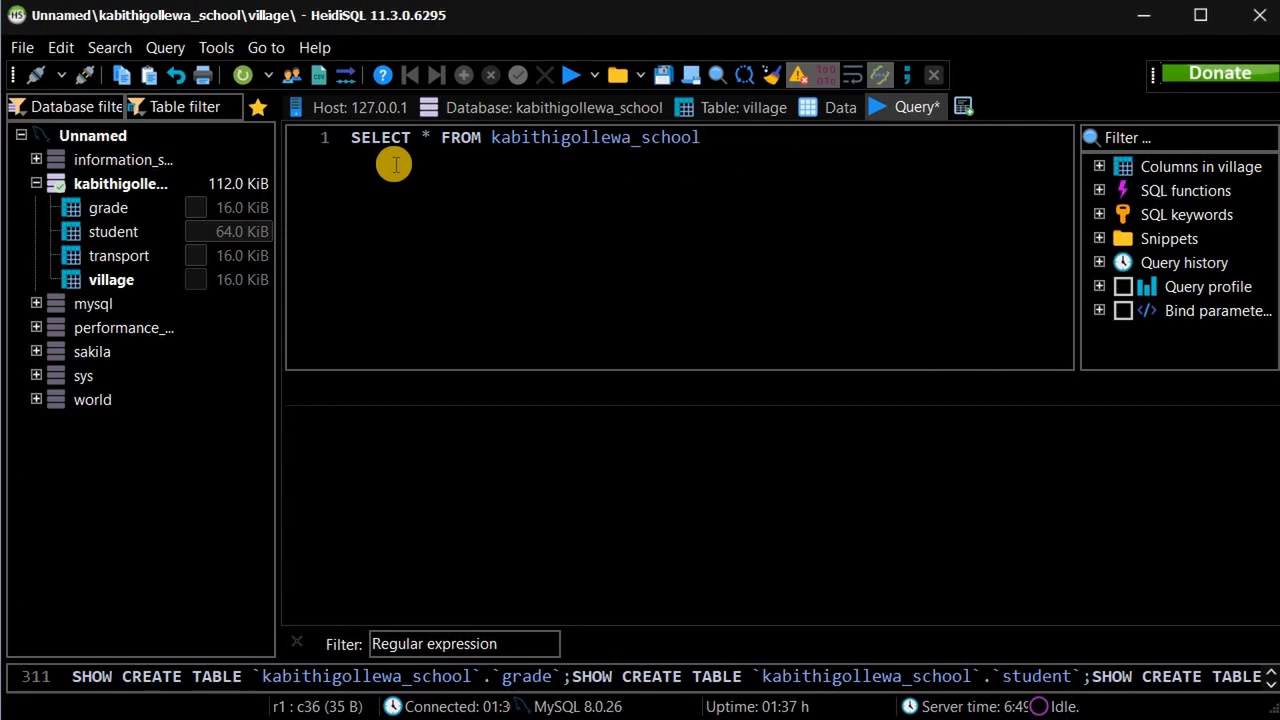
{"action": "type", "text": "."}
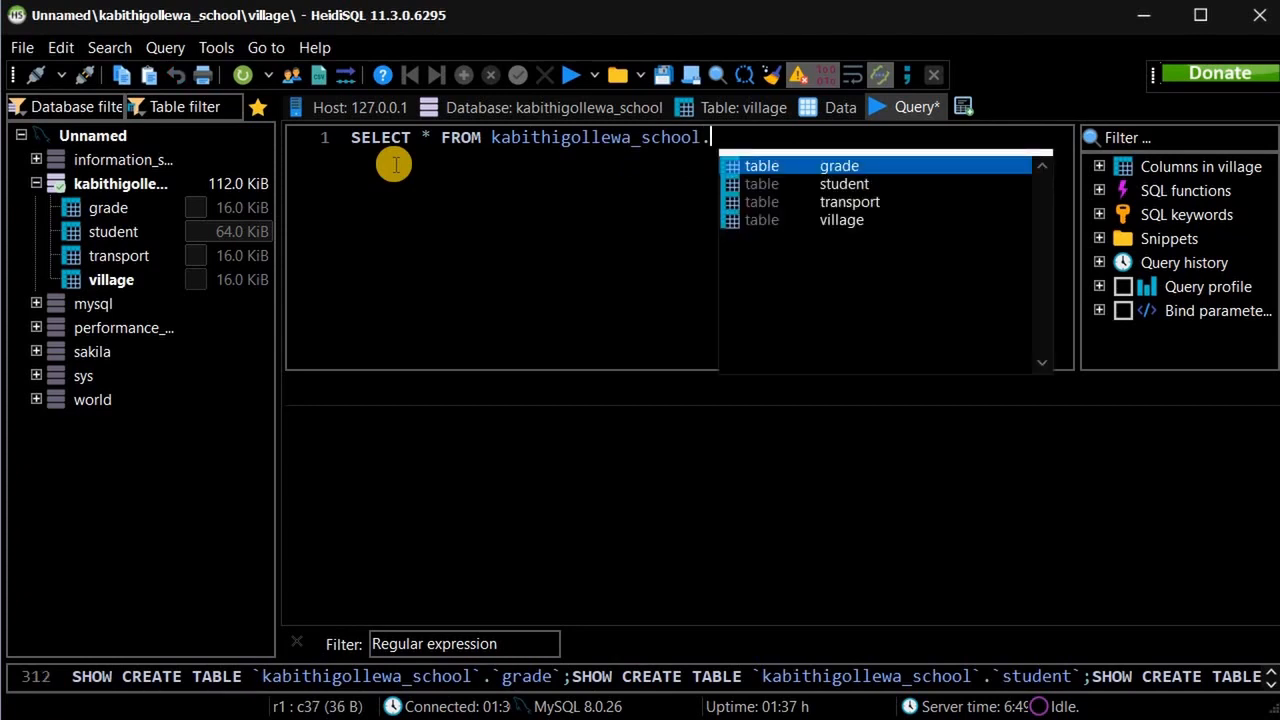
{"action": "key", "text": "Down"}
{"action": "key", "text": "Down"}
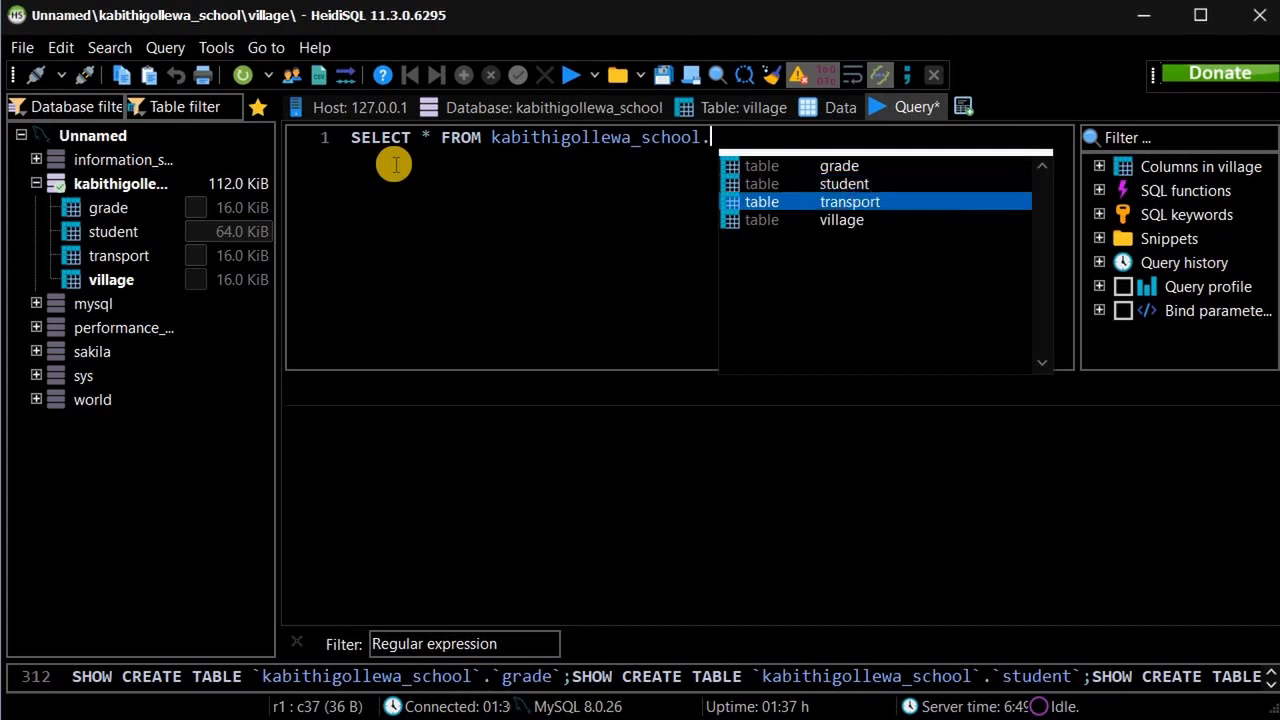
{"action": "key", "text": "Up"}
{"action": "key", "text": "Return"}
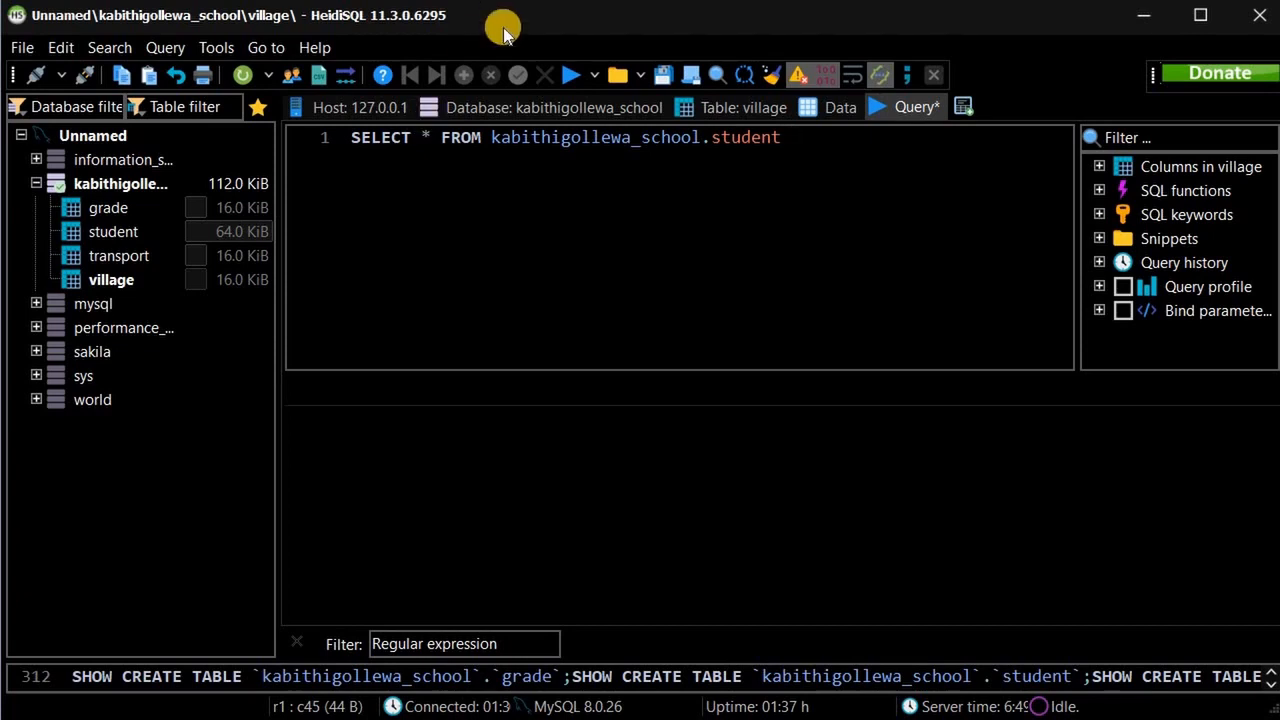
{"action": "key", "text": "BackSpace"}
{"action": "type", "text": ";"}
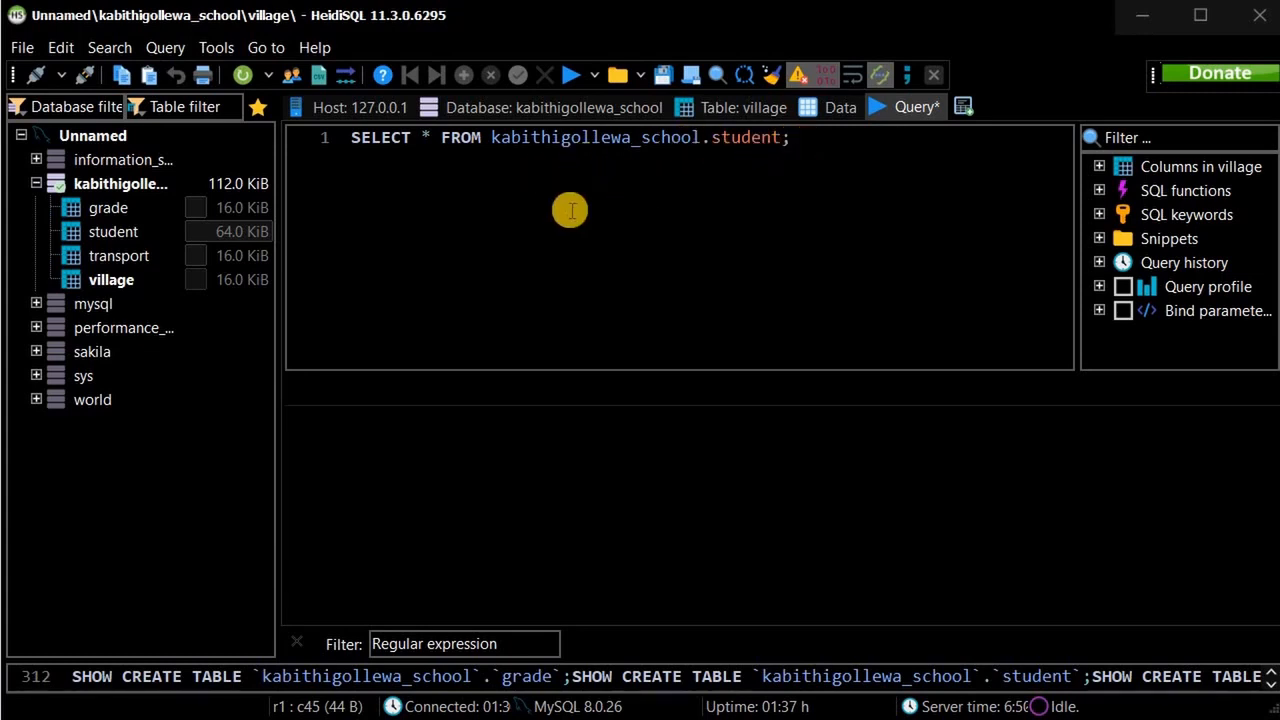
Execute SELECT * FROM kabithigollewa_school.student; to list all 15 students across six columns.
{"action": "left_click", "coordinate": [800, 137]}
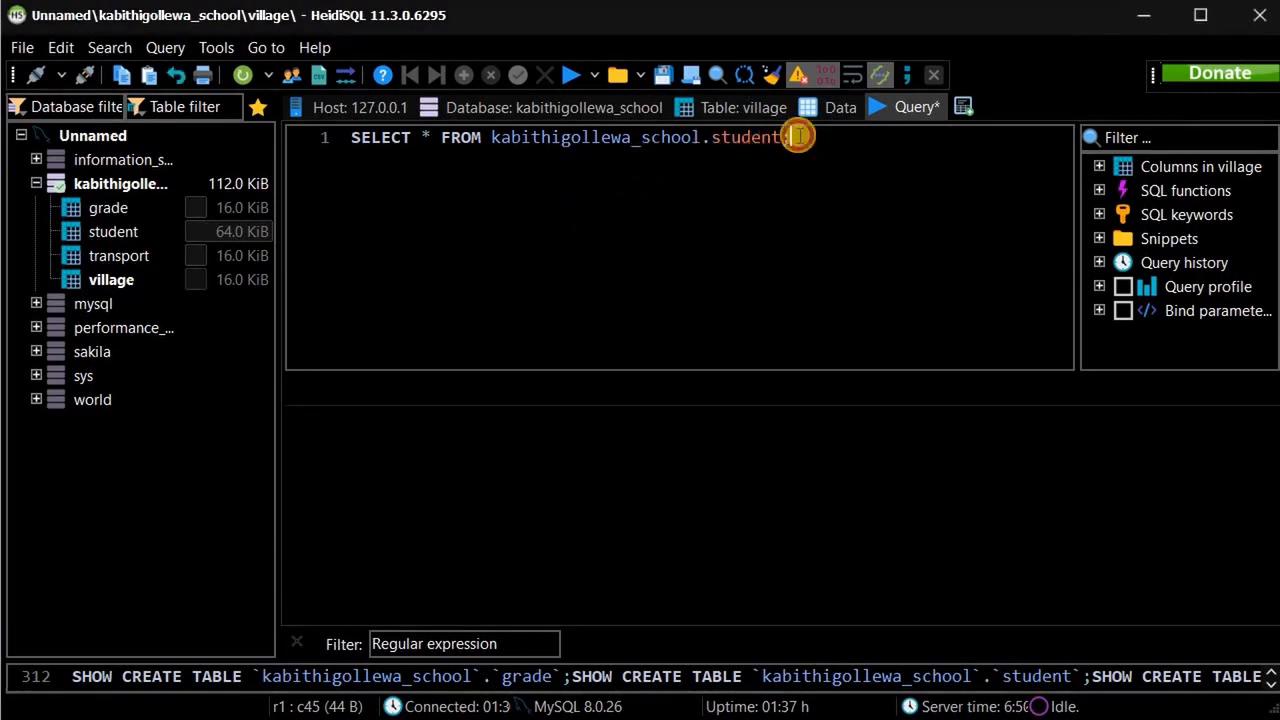
{"action": "left_click_drag", "start_coordinate": [800, 137], "coordinate": [441, 137]}
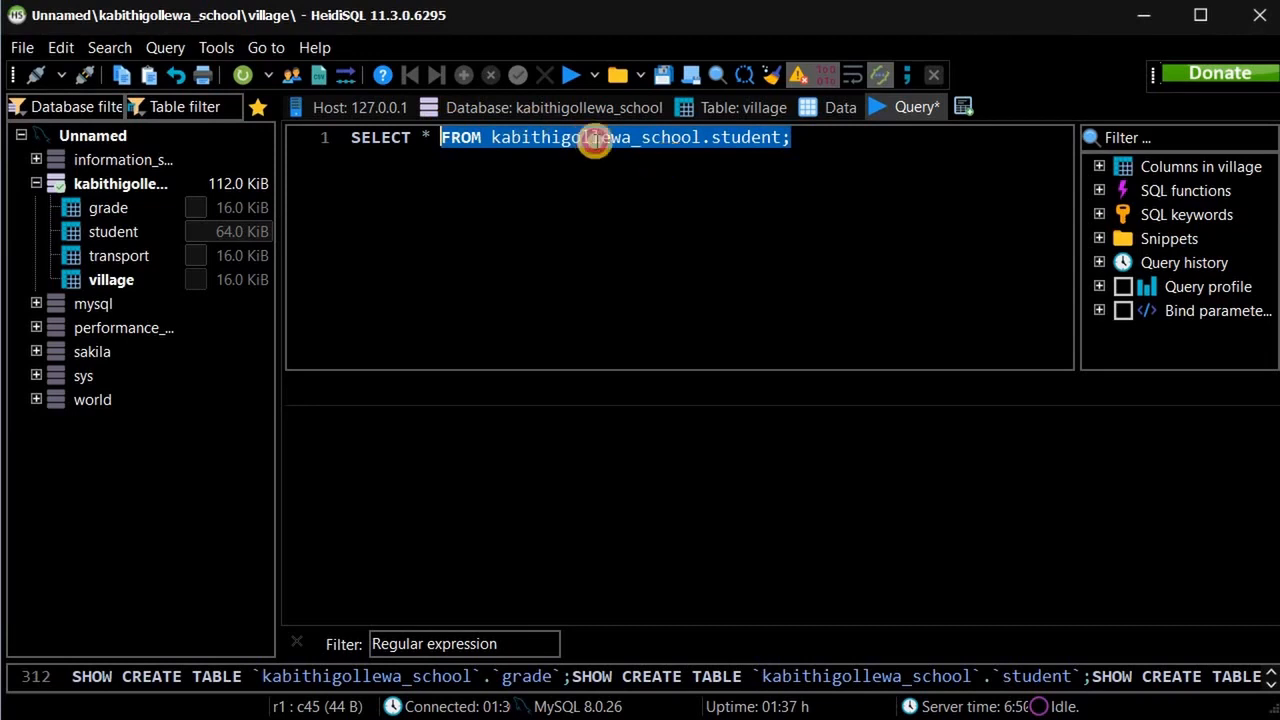
{"action": "left_click", "coordinate": [669, 137]}
{"action": "left_click", "coordinate": [571, 75]}
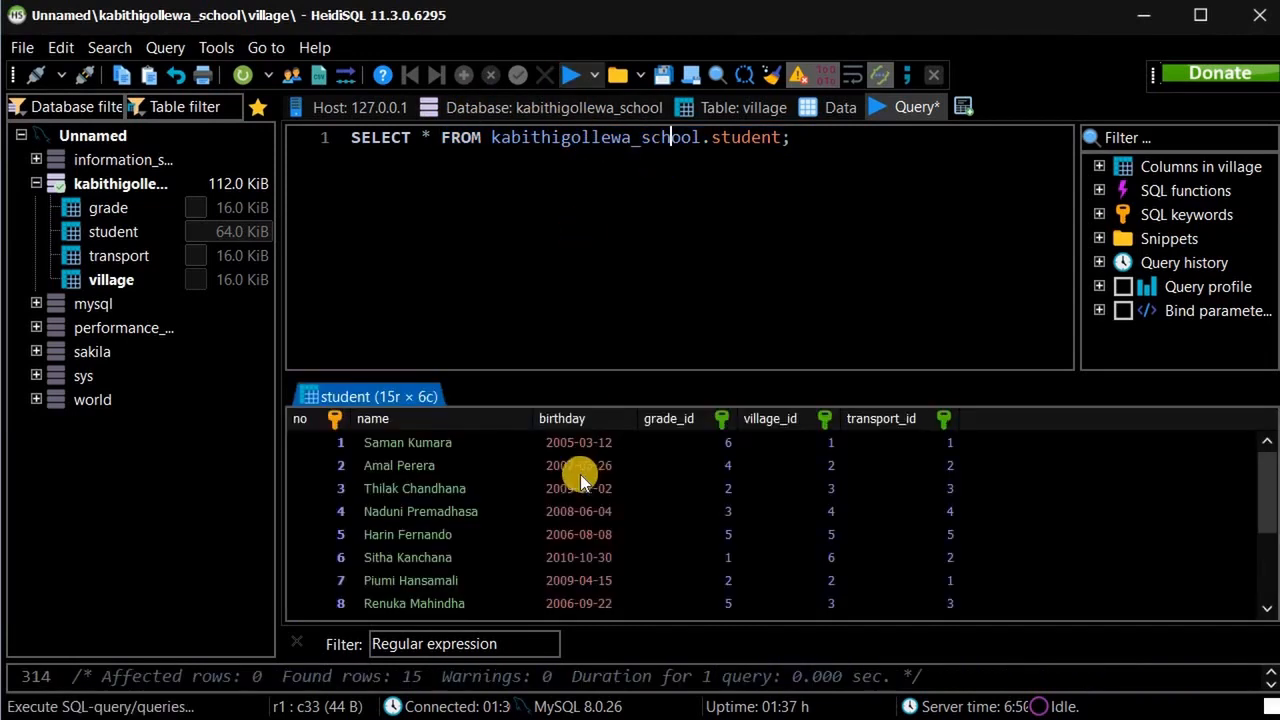
{"action": "scroll", "coordinate": [576, 482], "scroll_direction": "down", "scroll_amount": 3}
{"action": "scroll", "coordinate": [568, 500], "scroll_direction": "up", "scroll_amount": 3}
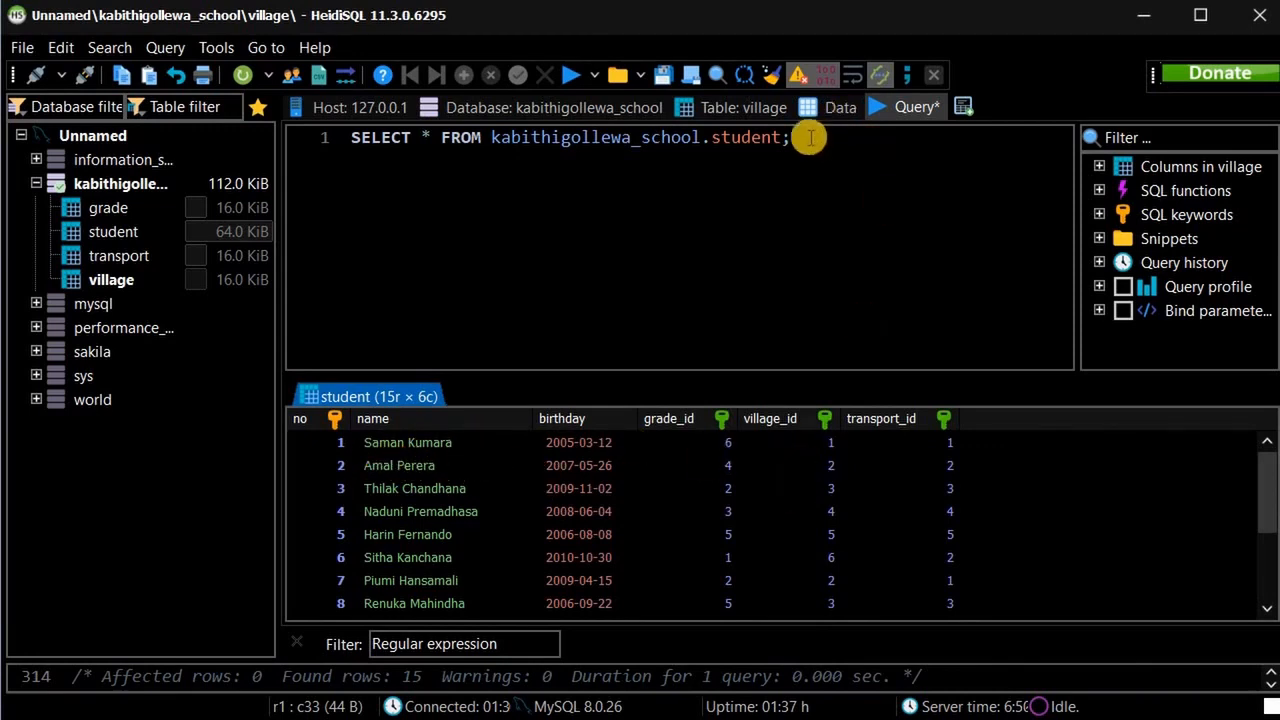
{"action": "left_click_drag", "start_coordinate": [774, 137], "coordinate": [779, 137]}
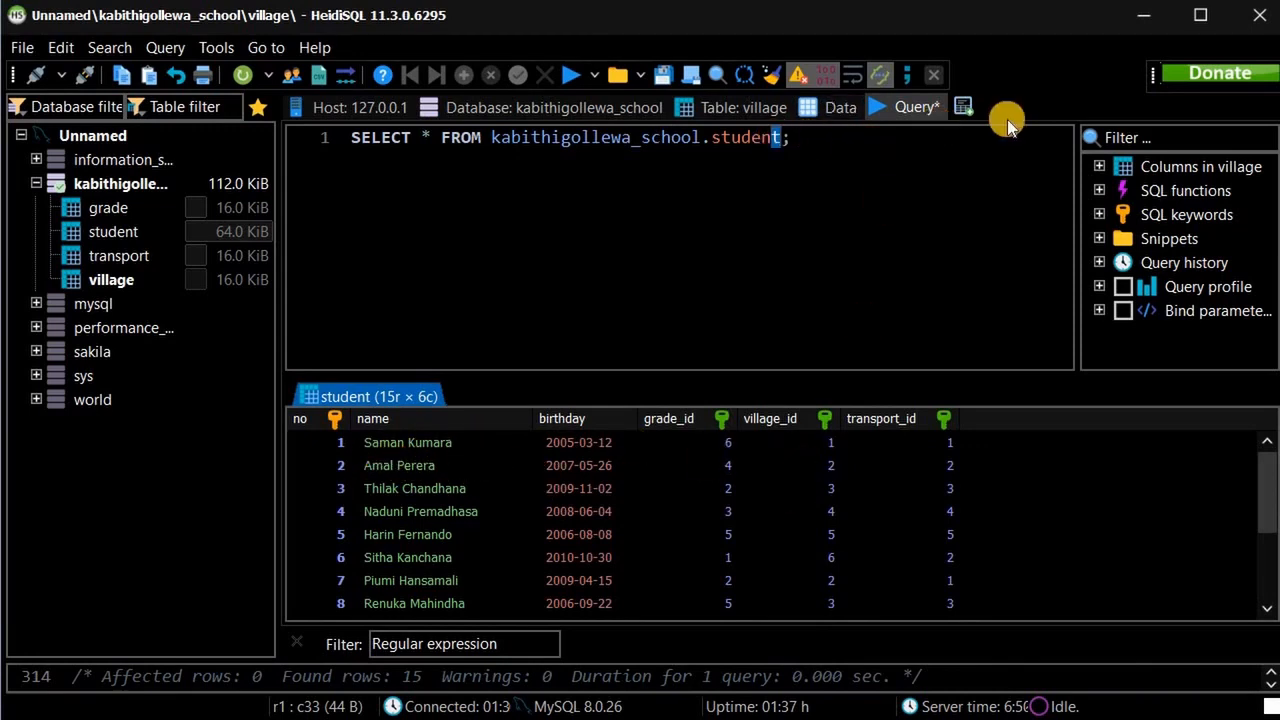
{"action": "key", "text": "End"}
Append JOIN kabithigollewa_school.grade ON to the query using autocomplete.
{"action": "type", "text": "JOIN"}
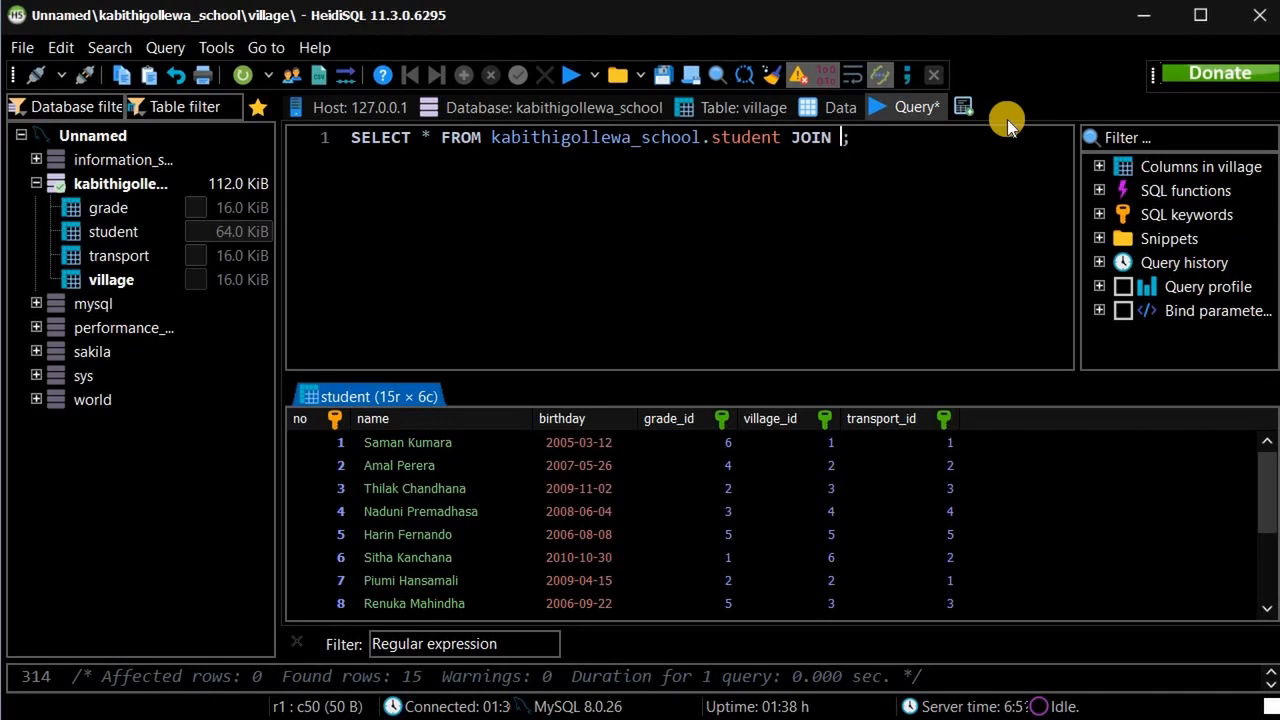
{"action": "type", "text": "ka"}
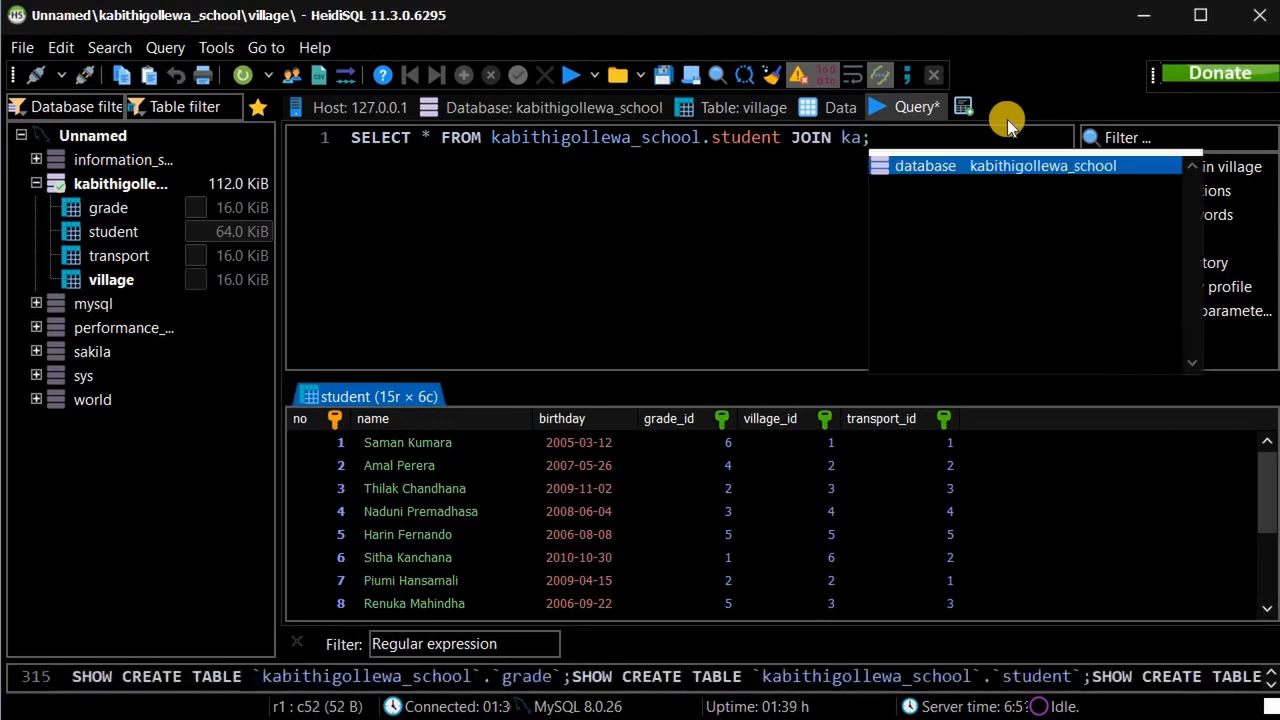
{"action": "key", "text": "Return"}
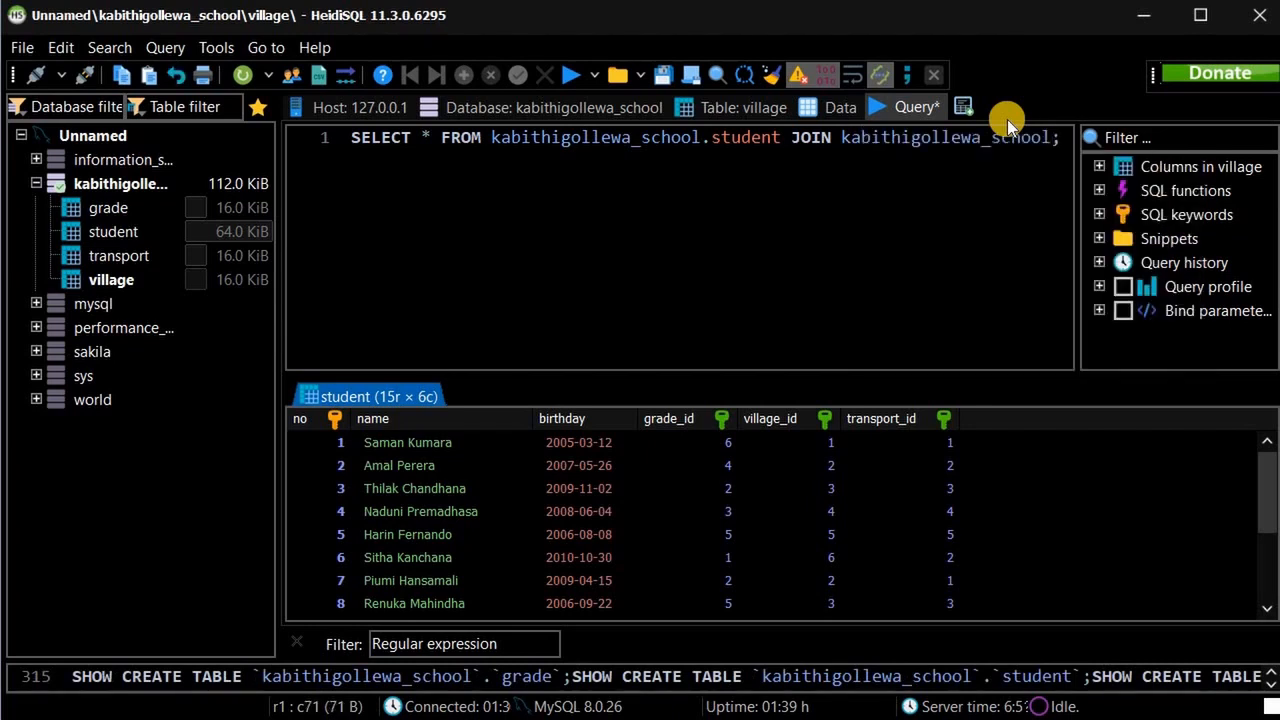
{"action": "type", "text": "."}
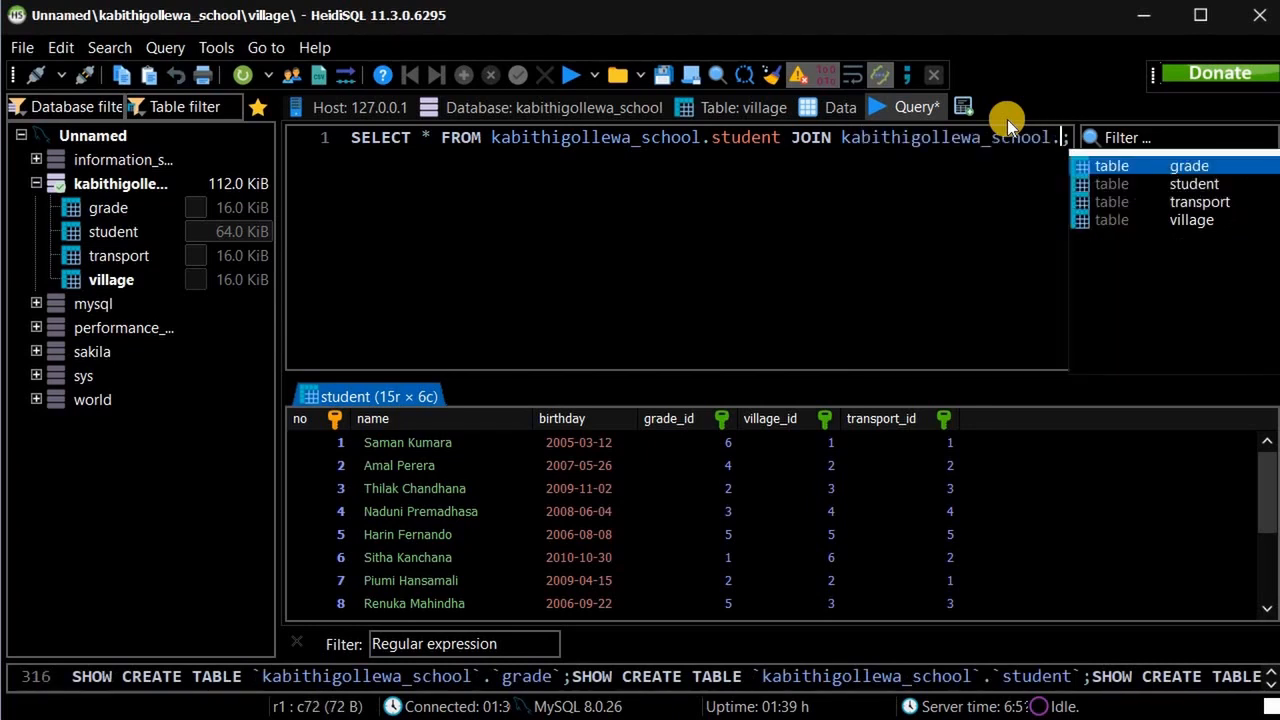
{"action": "key", "text": "Down"}
{"action": "key", "text": "Down"}
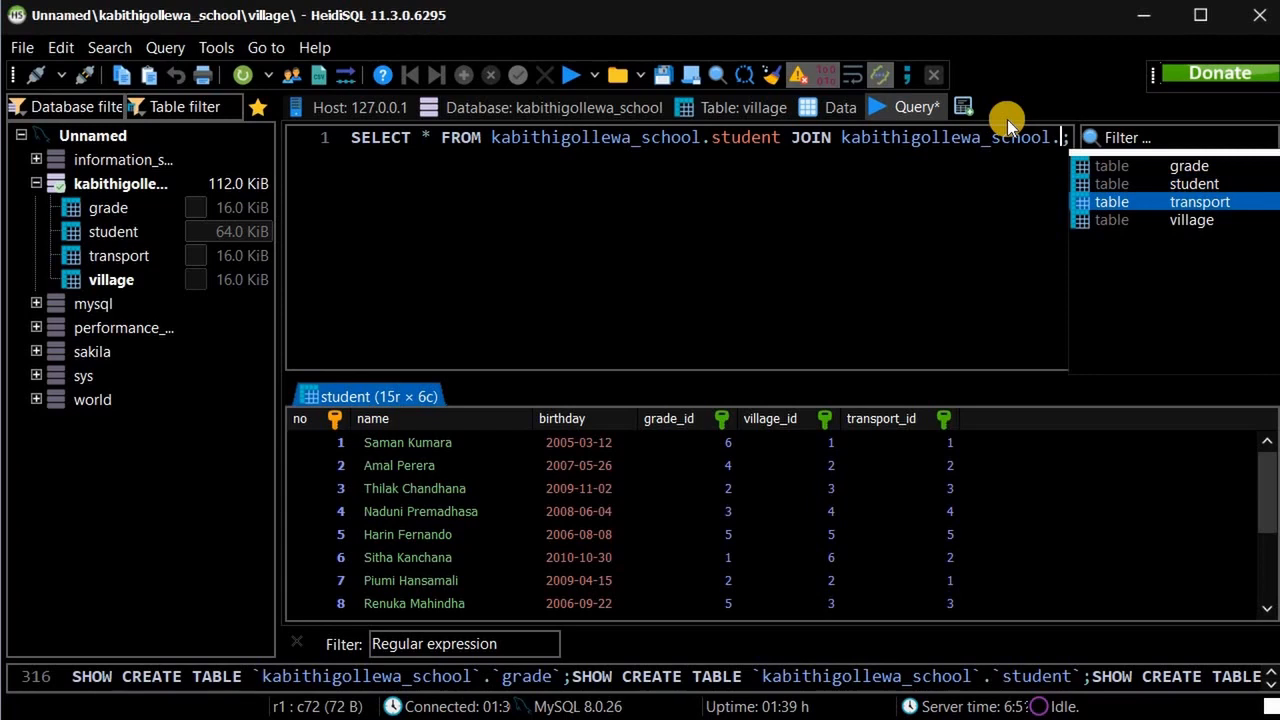
{"action": "key", "text": "Up"}
{"action": "key", "text": "Up"}
{"action": "key", "text": "Return"}
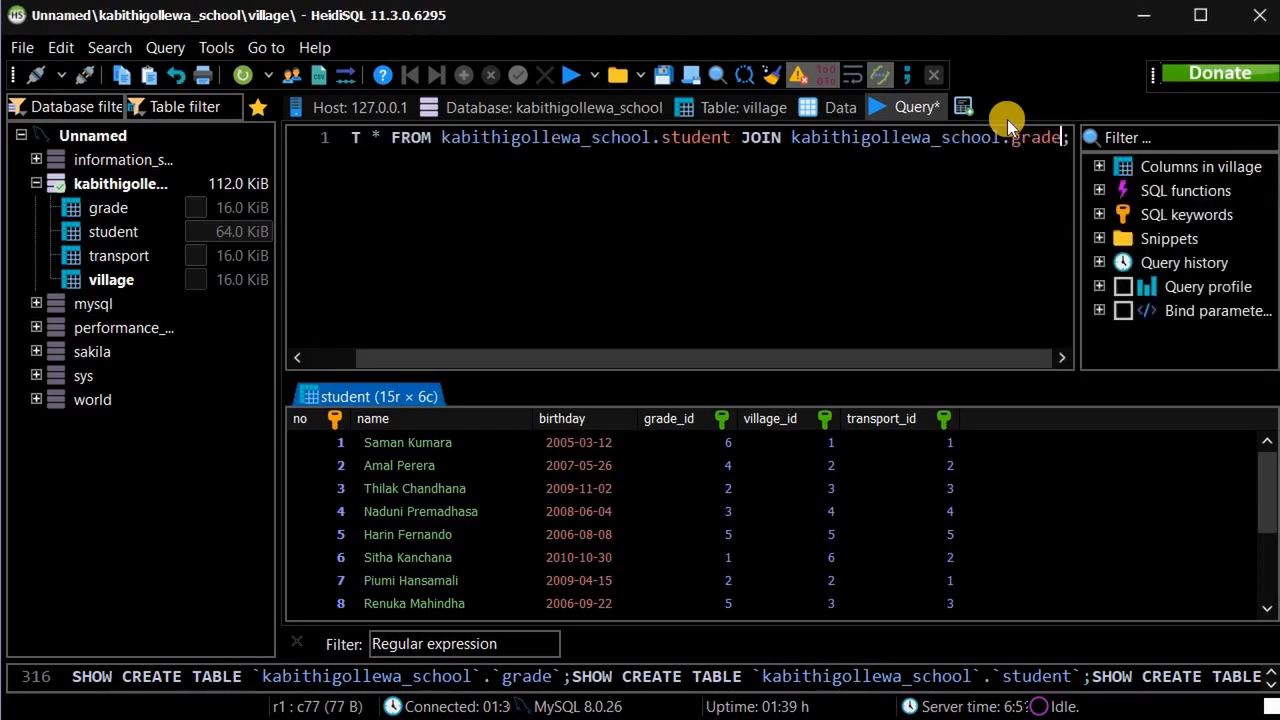
{"action": "type", "text": "ON"}
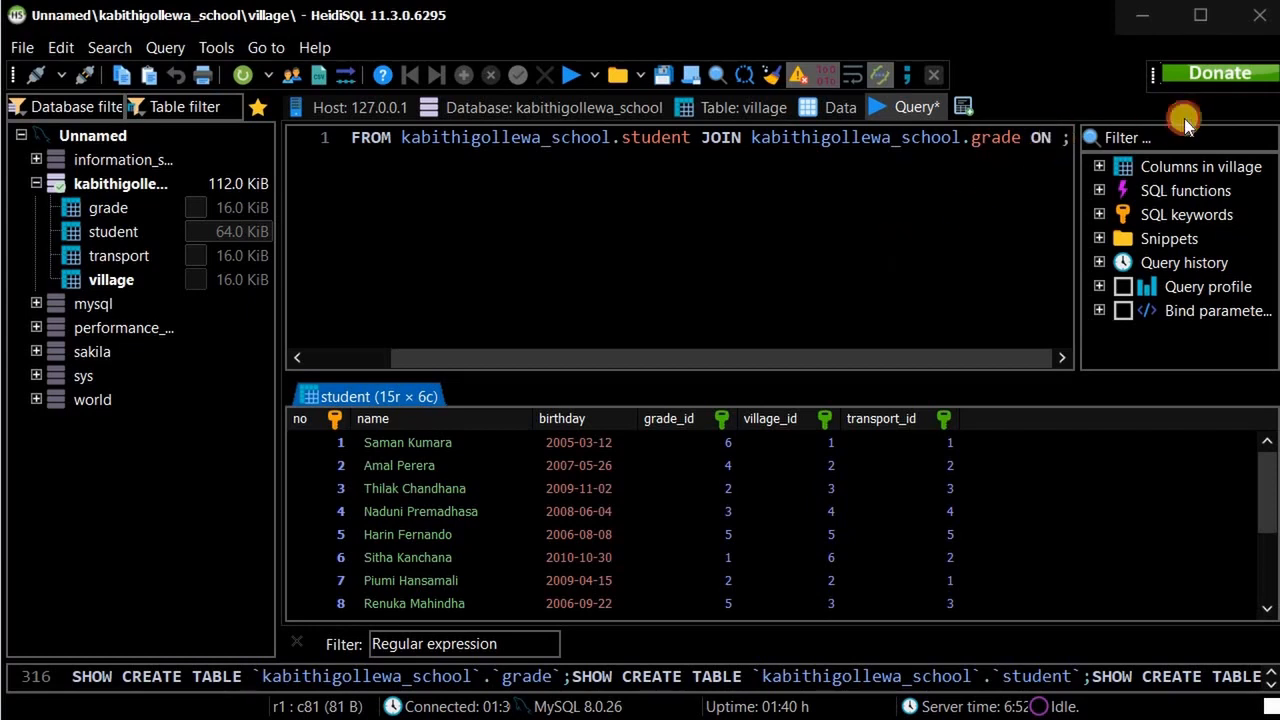
Write the join condition student.grade_id = grade.id, picking names from autocomplete.
{"action": "type", "text": "stud"}
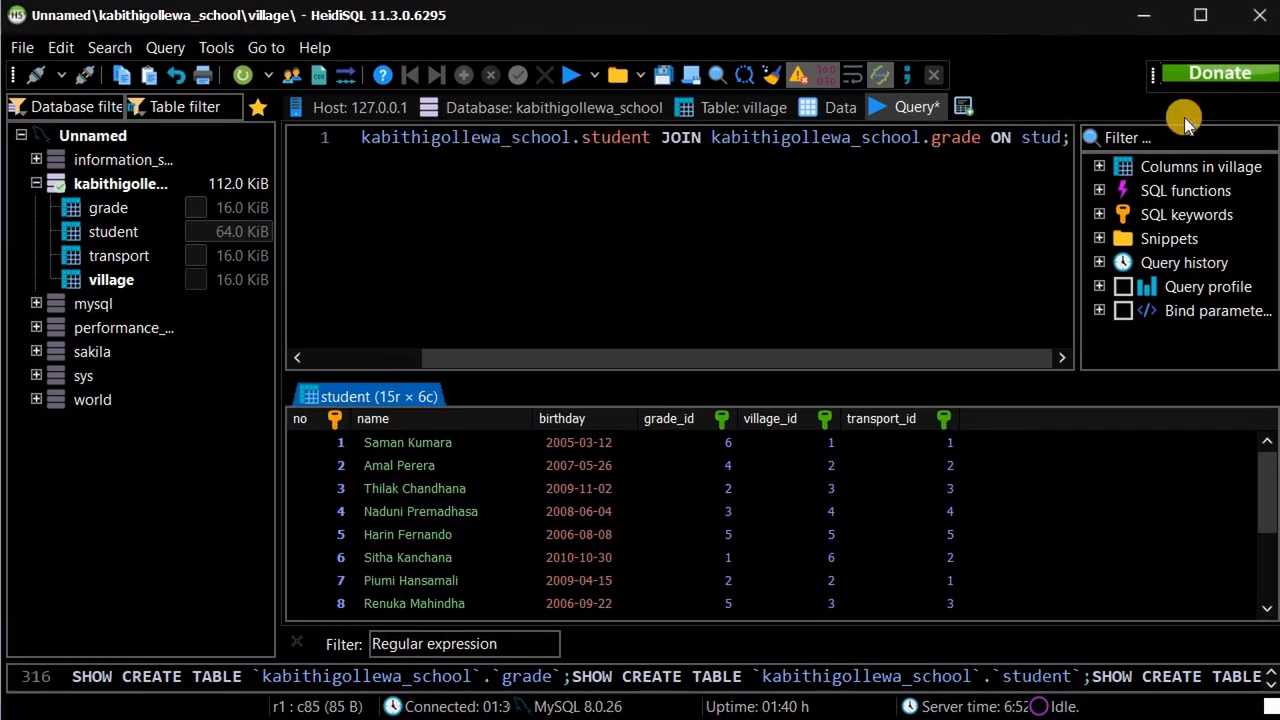
{"action": "key", "text": "Return"}
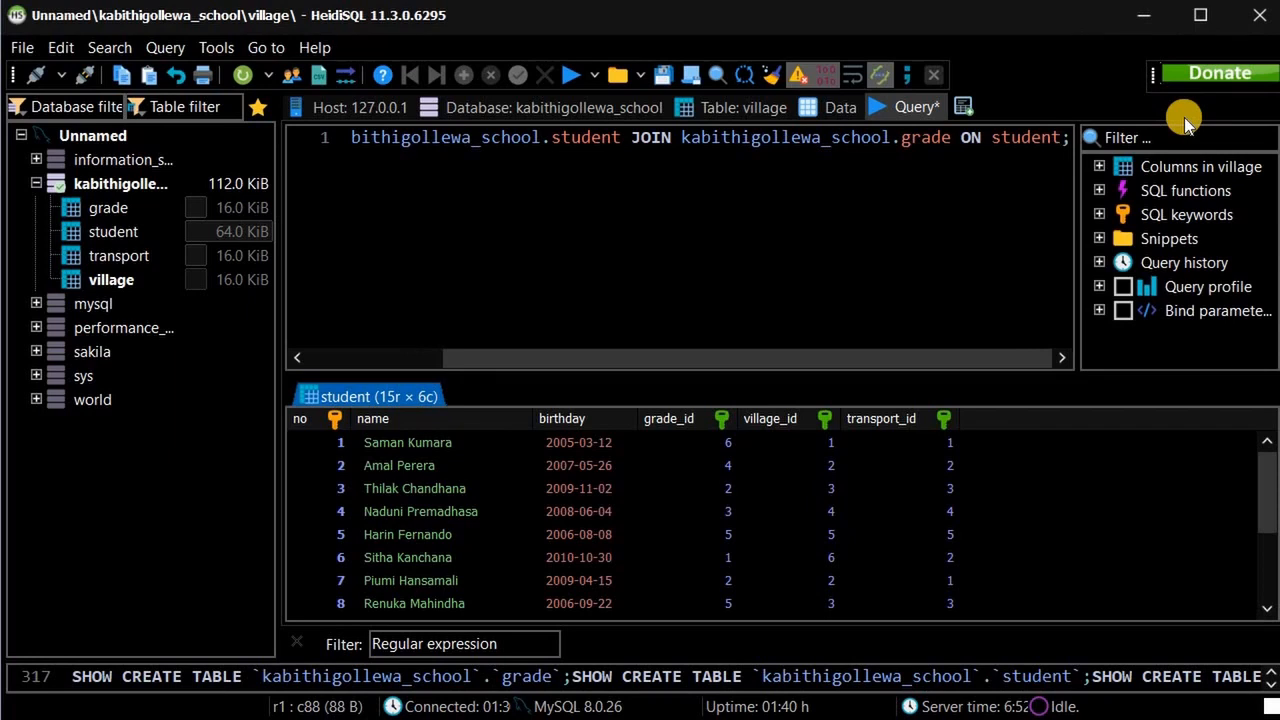
{"action": "type", "text": "."}
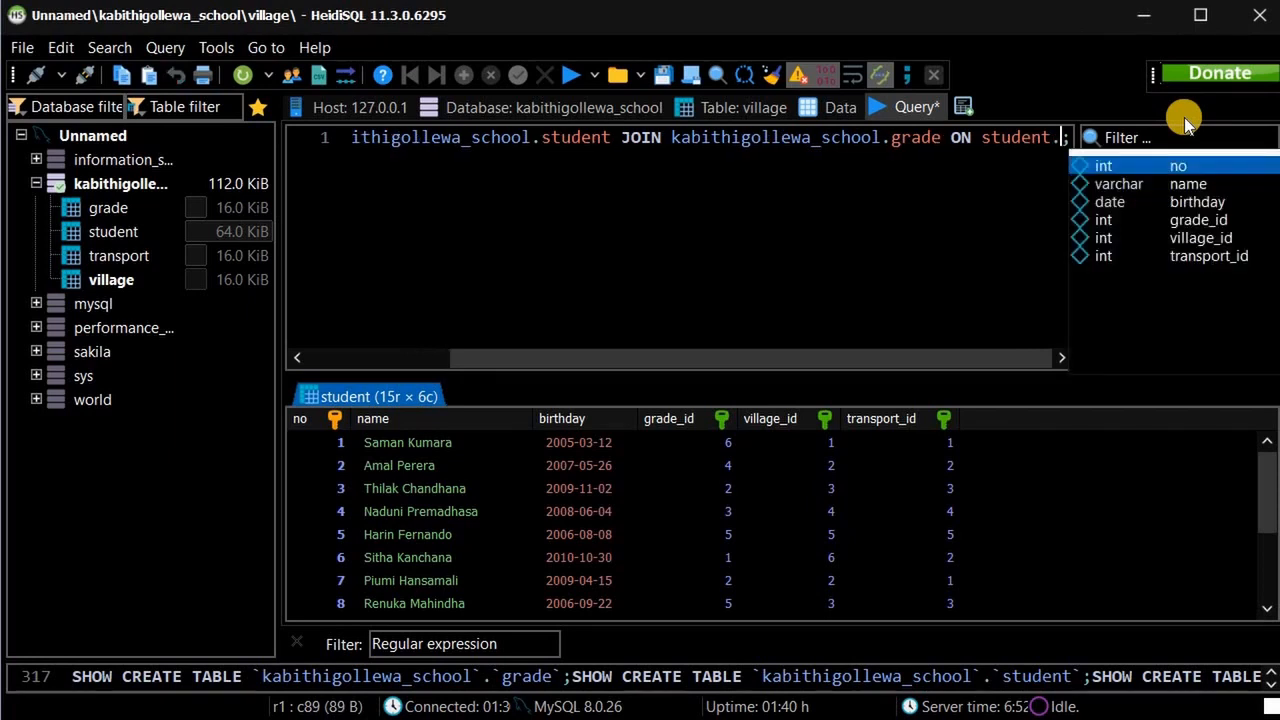
{"action": "key", "text": "Down"}
{"action": "key", "text": "Down"}
{"action": "key", "text": "Down"}
{"action": "key", "text": "Down"}
{"action": "key", "text": "Up"}
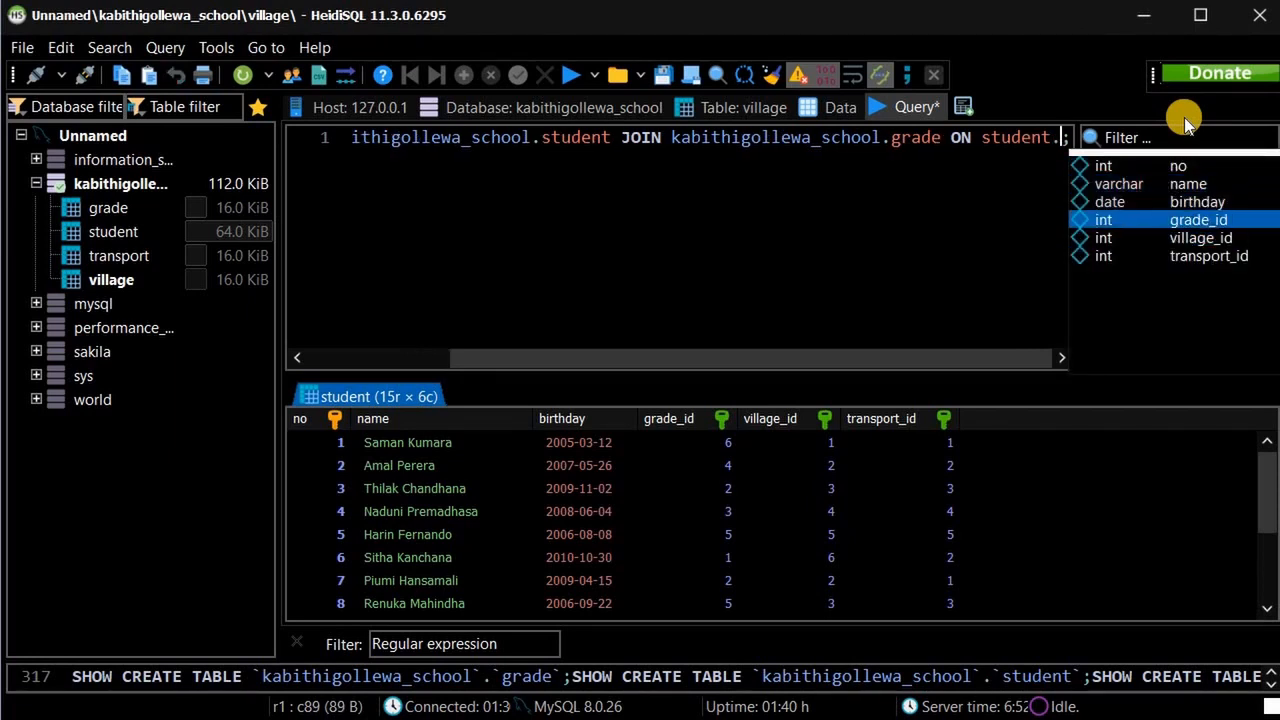
{"action": "key", "text": "Return"}
{"action": "type", "text": "="}
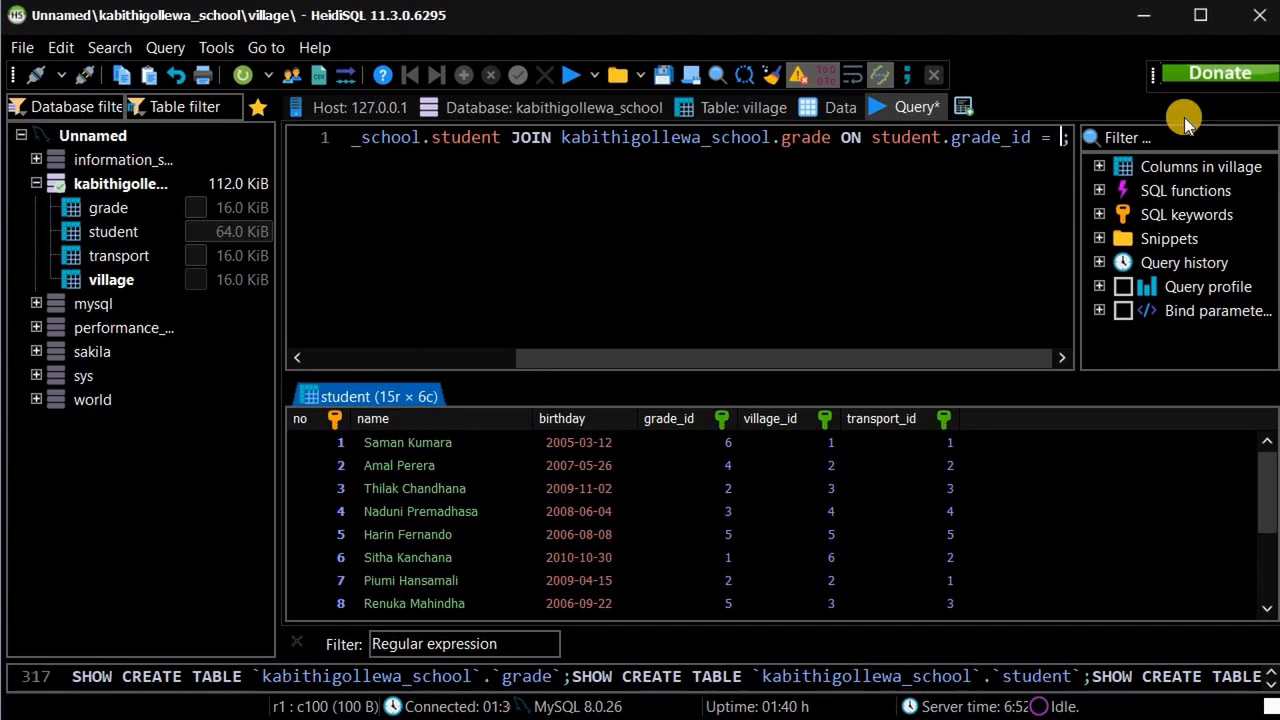
{"action": "type", "text": "grade"}
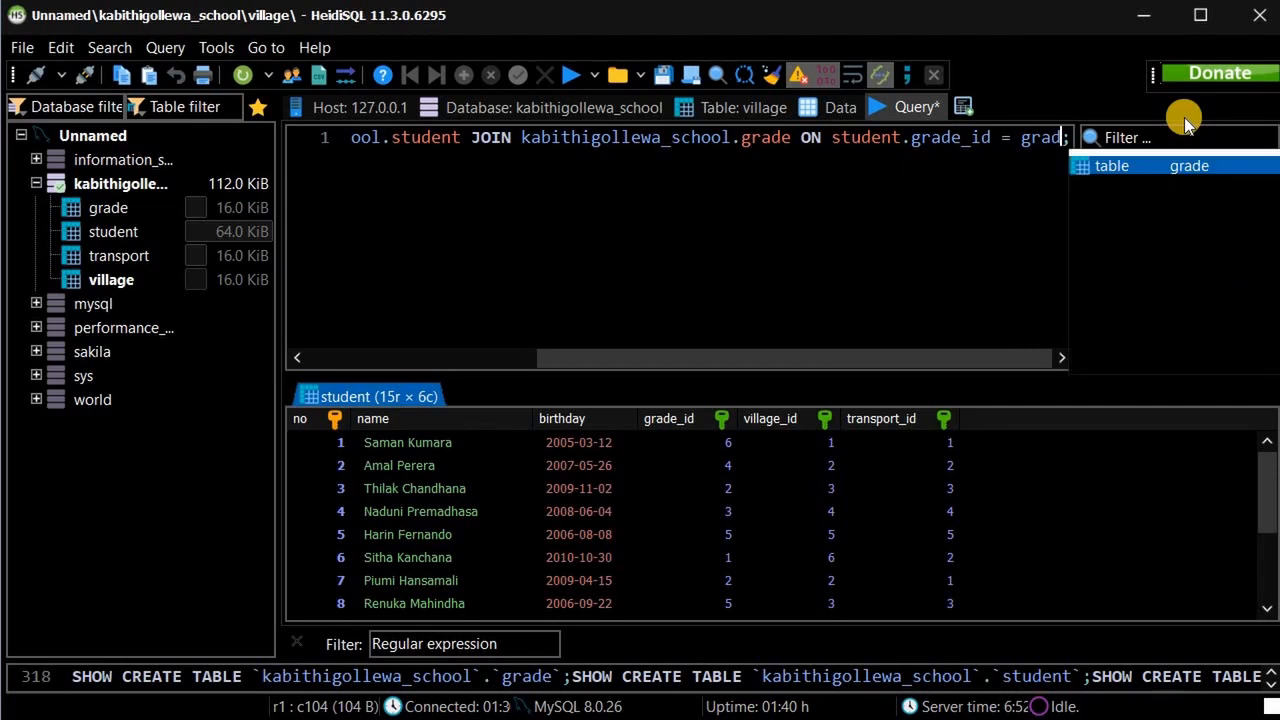
{"action": "type", "text": "."}
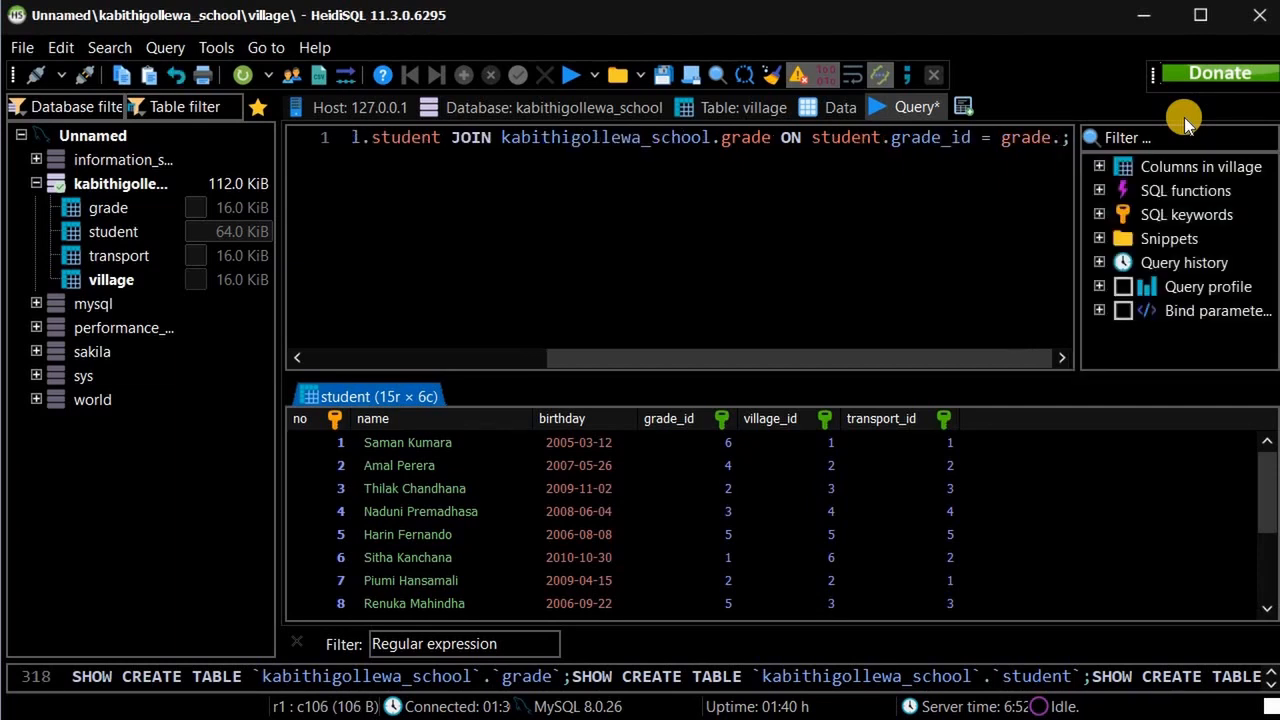
{"action": "key", "text": "Return"}
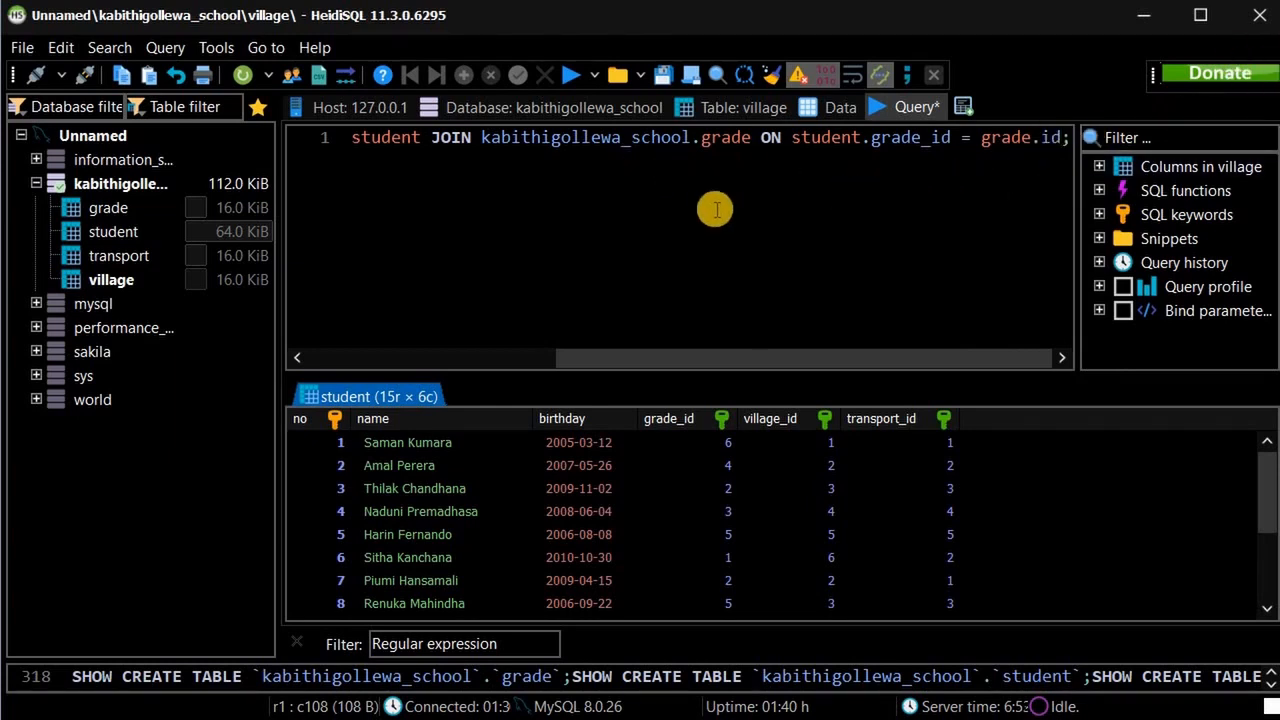
Execute the join and review the 15-row, 8-column result with each student's grade id and grade.
{"action": "left_click", "coordinate": [571, 78]}
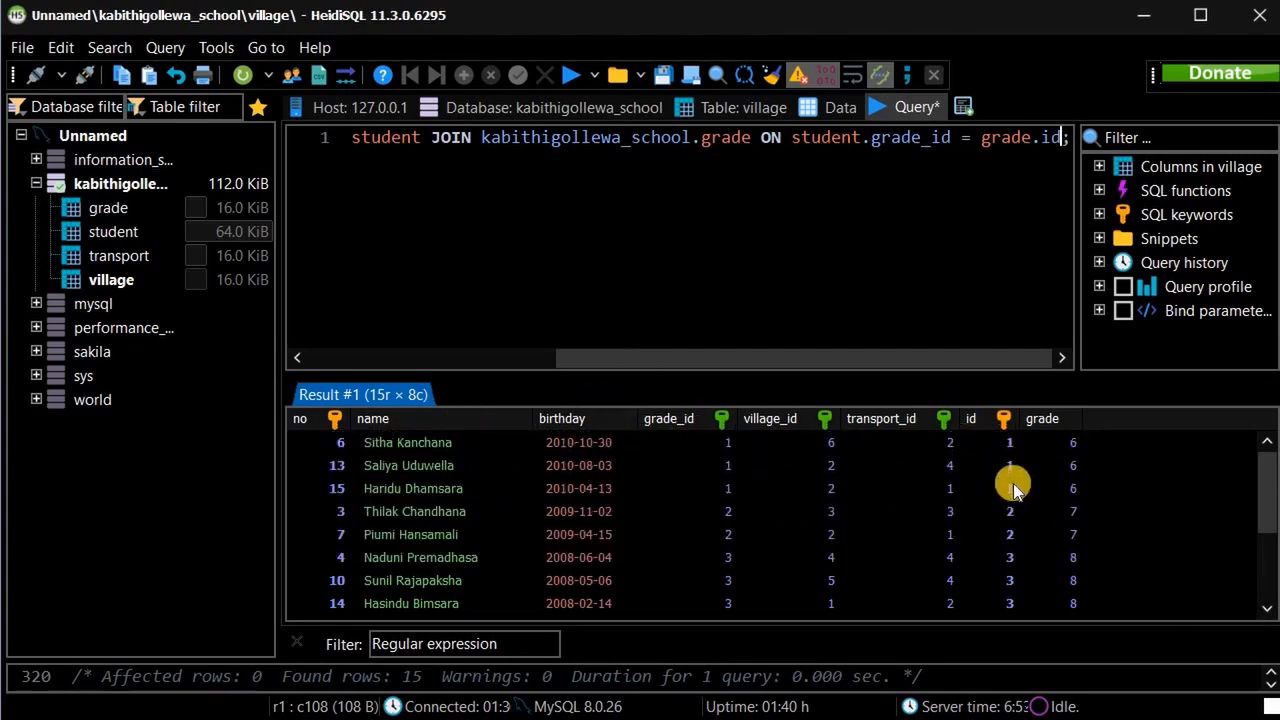
{"action": "scroll", "coordinate": [1014, 481], "scroll_direction": "down", "scroll_amount": 1}
{"action": "scroll", "coordinate": [1016, 479], "scroll_direction": "up", "scroll_amount": 1}
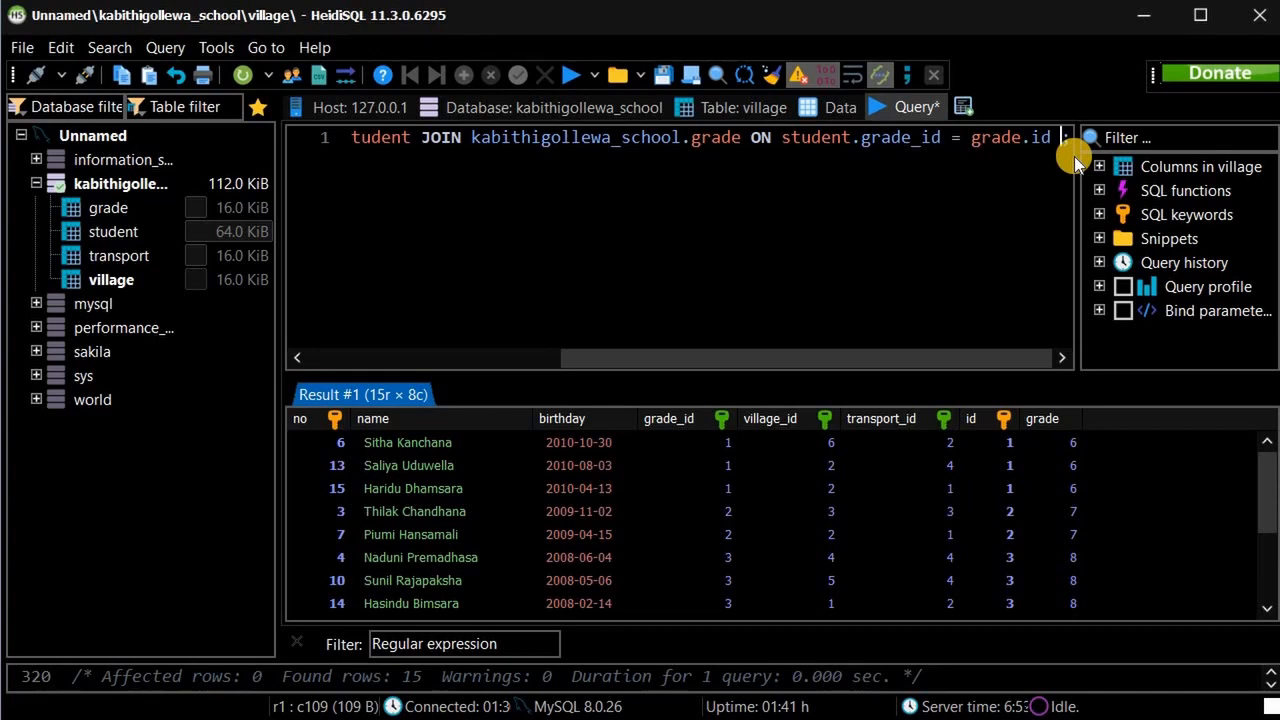
Add WHERE `grade`.id='6'; to filter the join to grade-6 students.
{"action": "type", "text": "WHERE"}
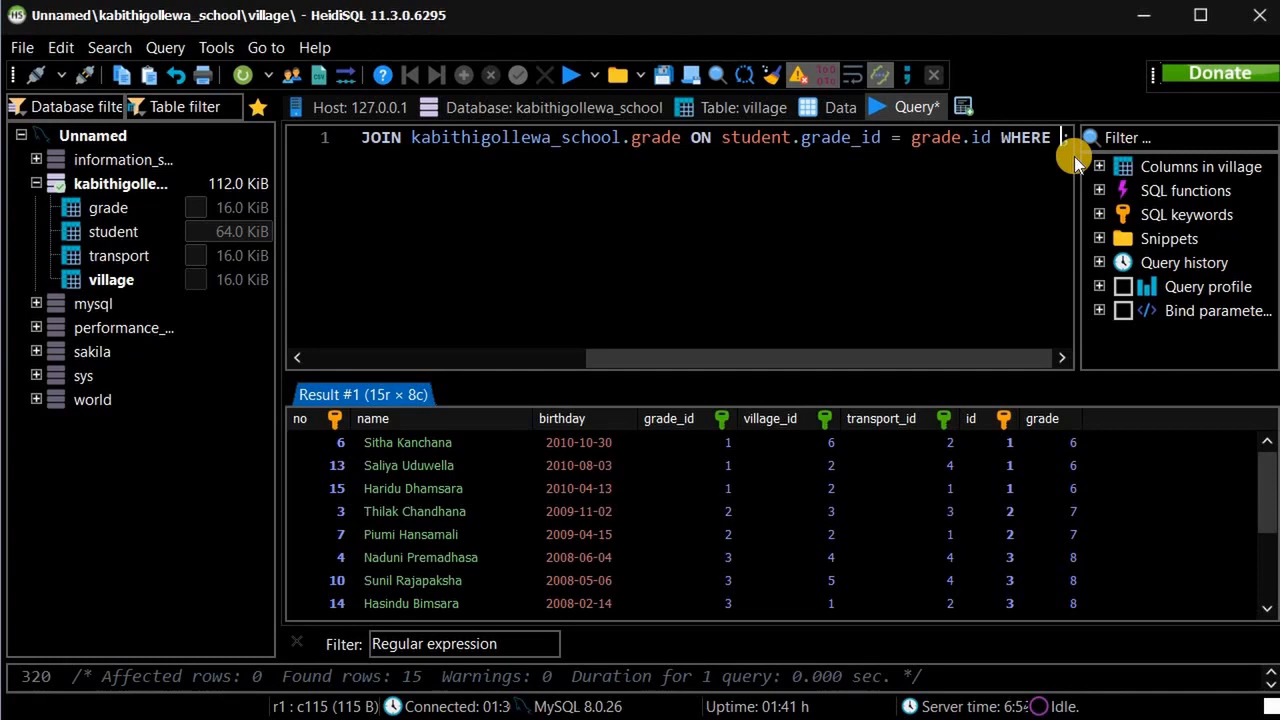
{"action": "type", "text": "``"}
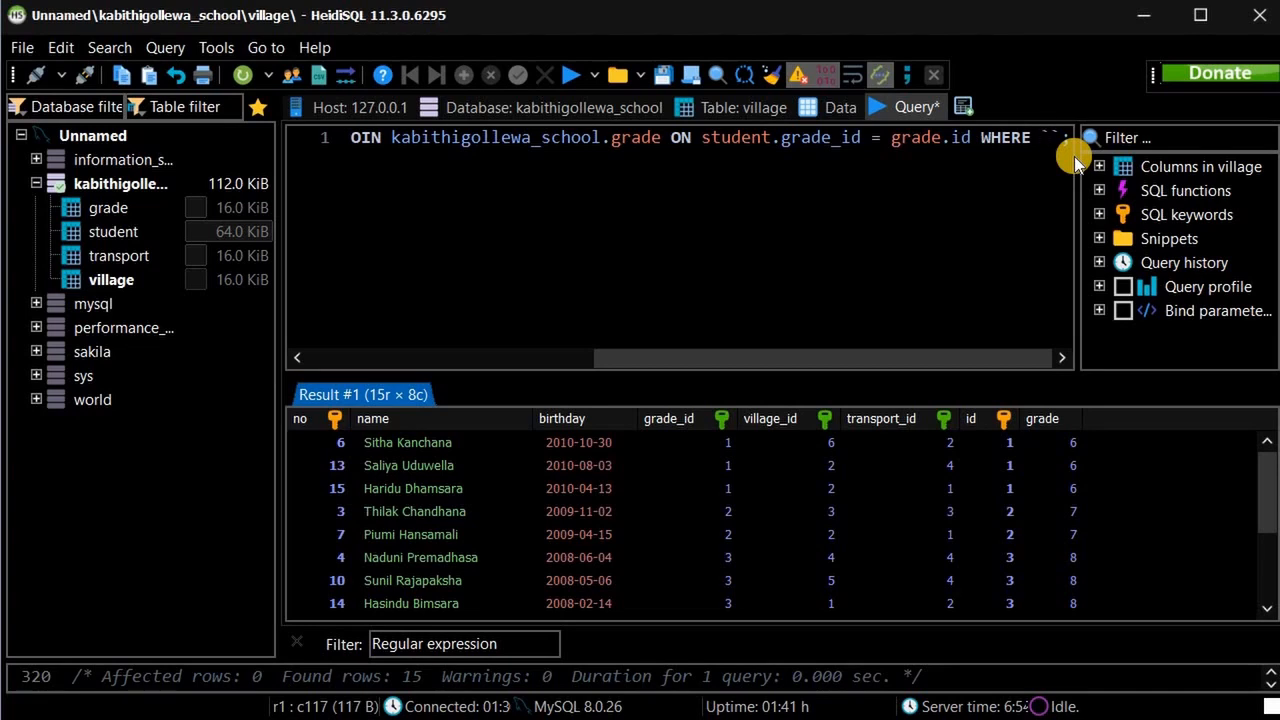
{"action": "type", "text": "grad"}
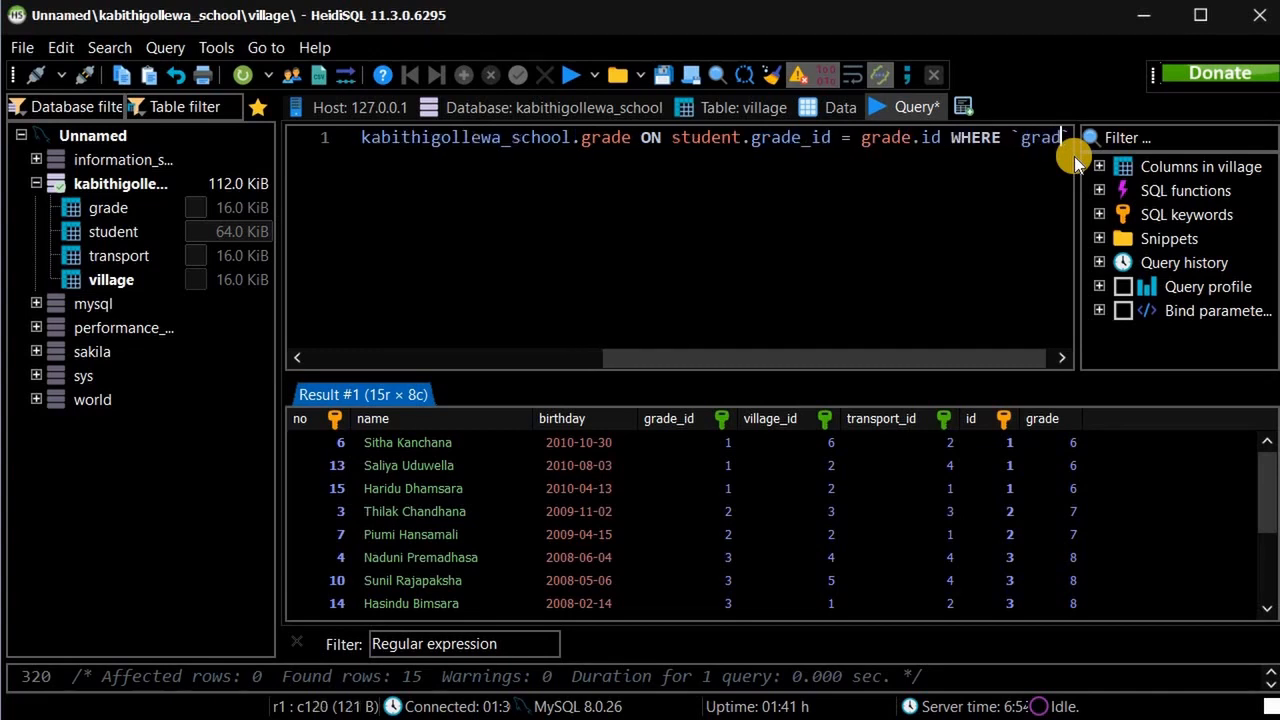
{"action": "type", "text": "e"}
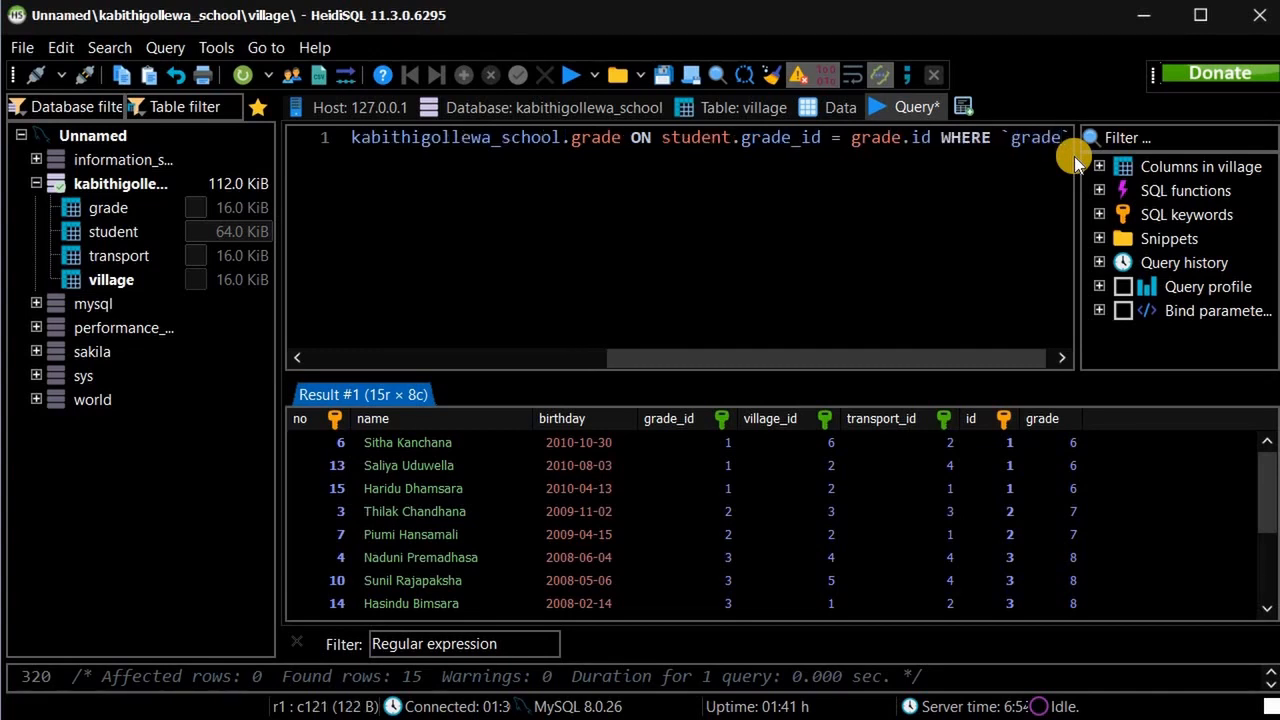
{"action": "key", "text": "Right"}
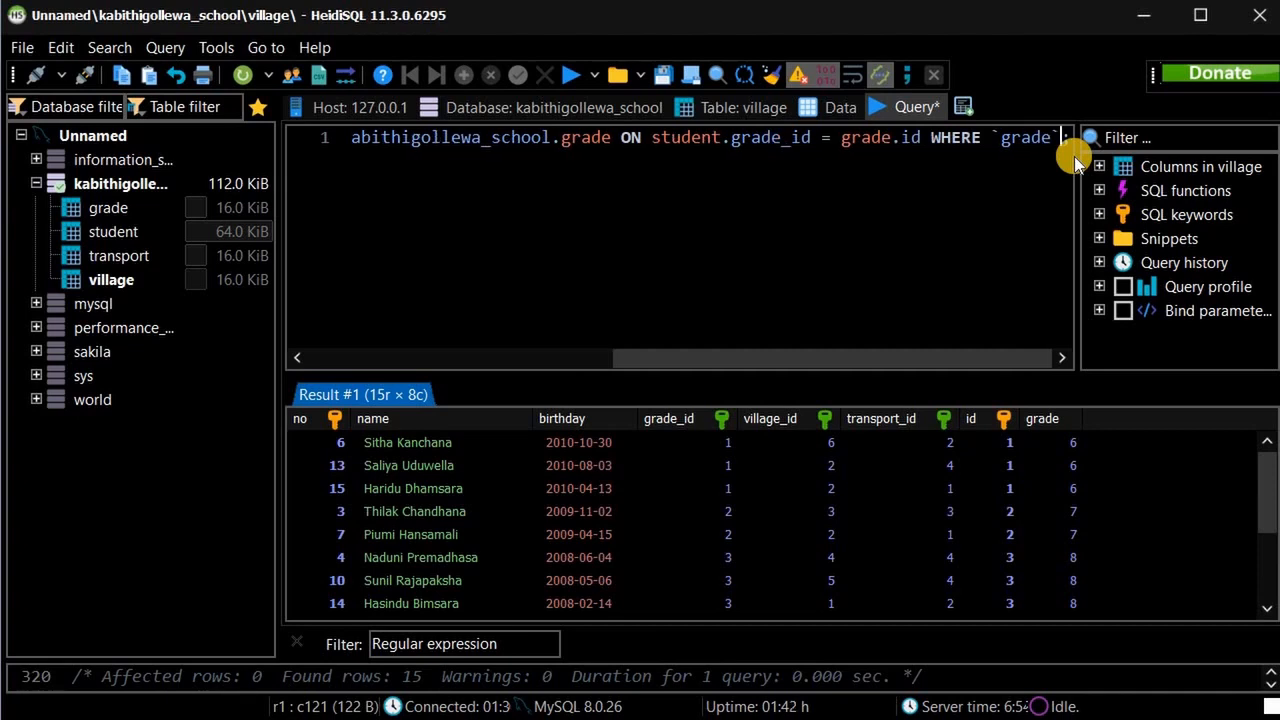
{"action": "type", "text": "."}
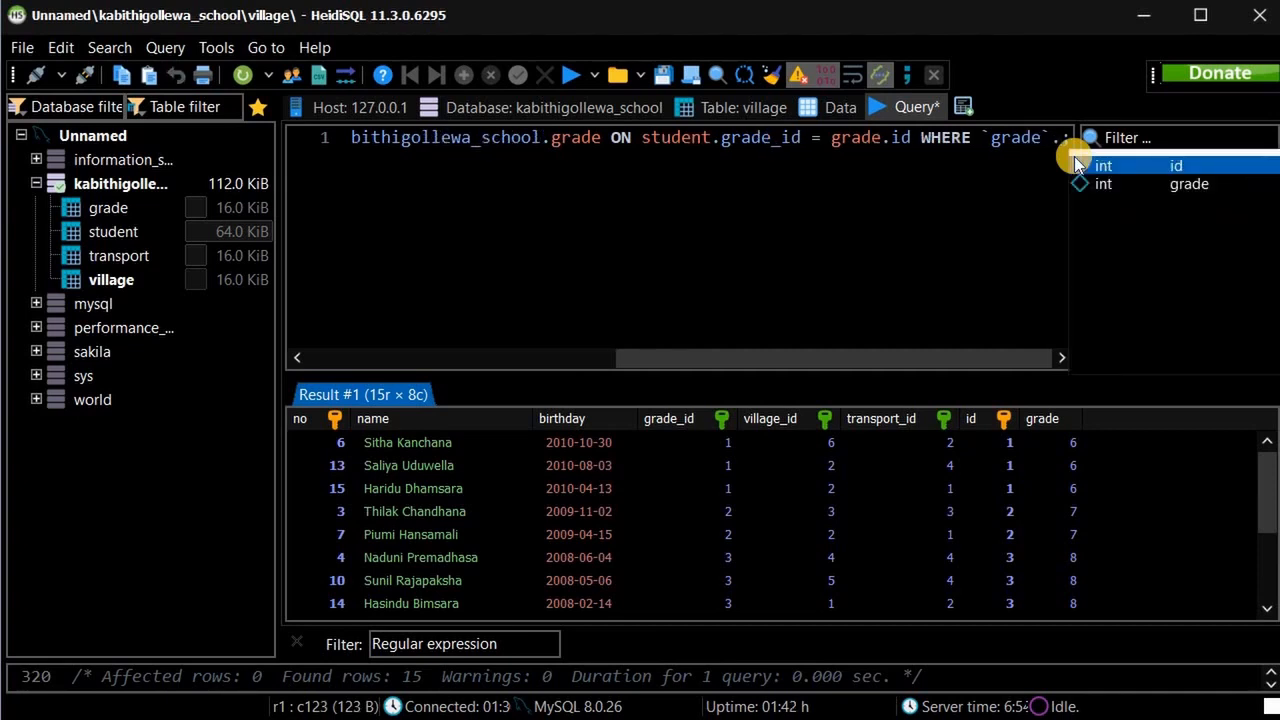
{"action": "key", "text": "Return"}
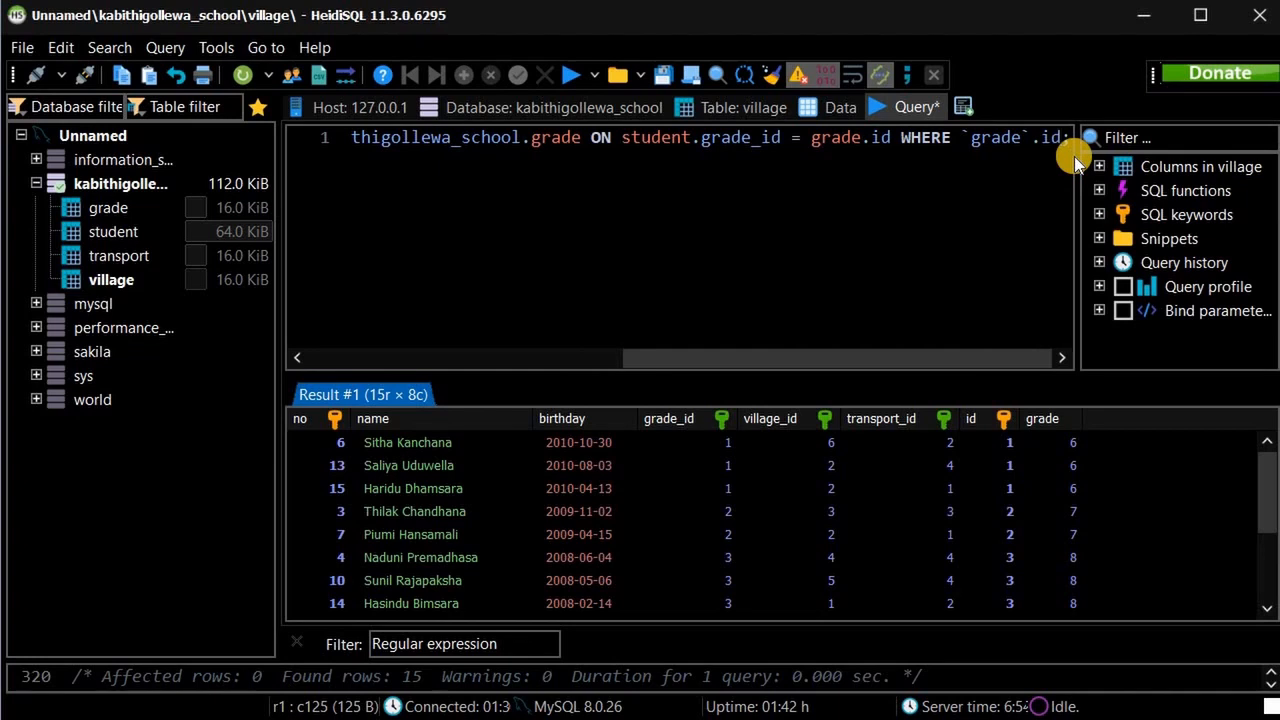
{"action": "type", "text": "="}
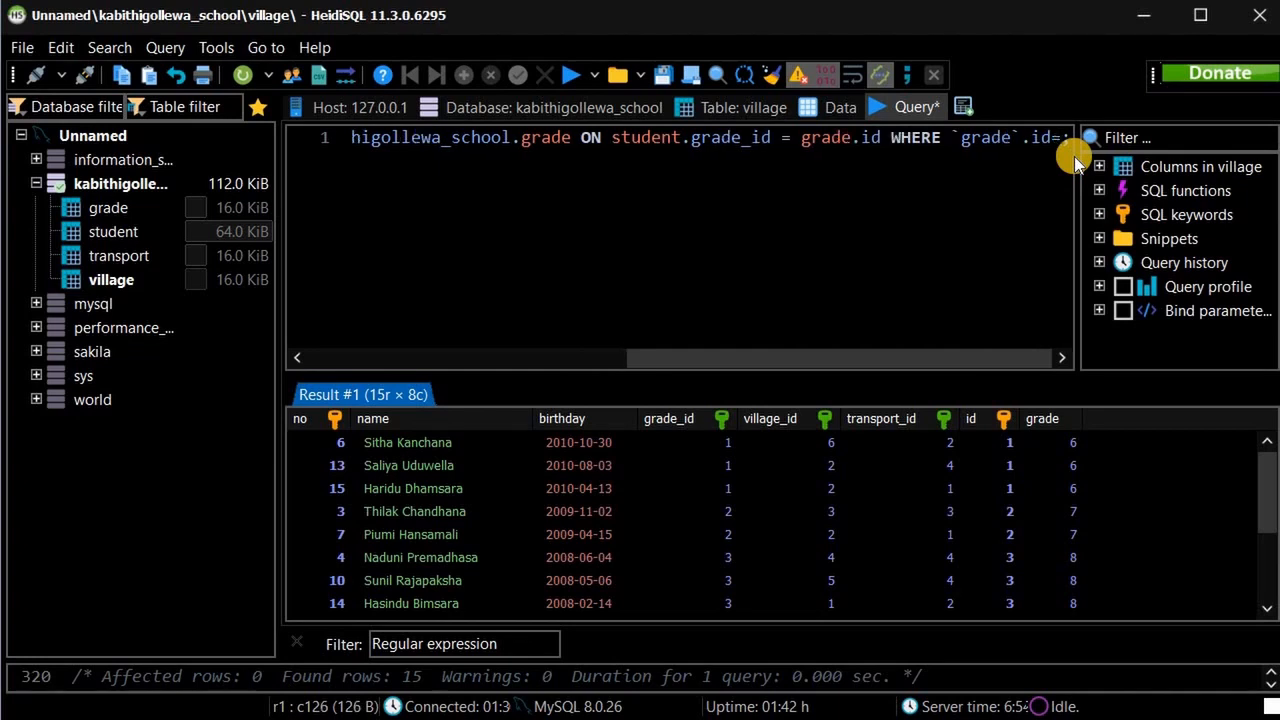
{"action": "type", "text": "''"}
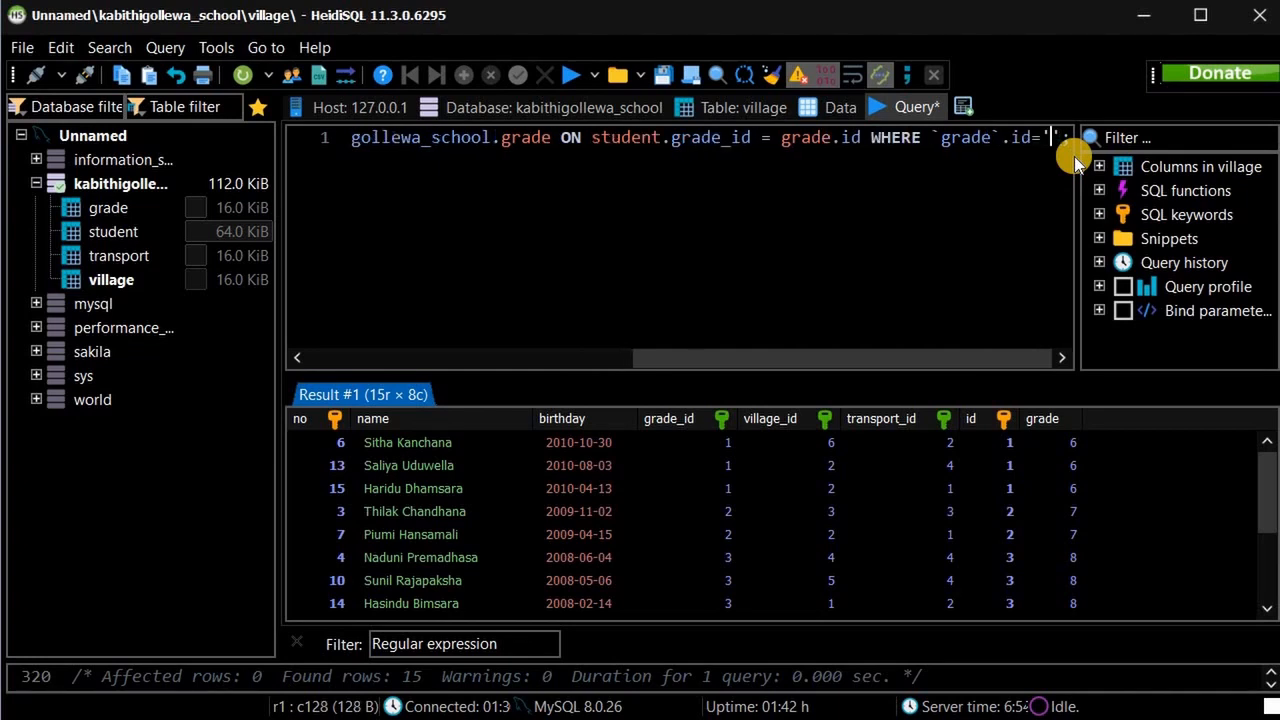
{"action": "type", "text": "6"}
{"action": "key", "text": "End"}
{"action": "type", "text": ";"}
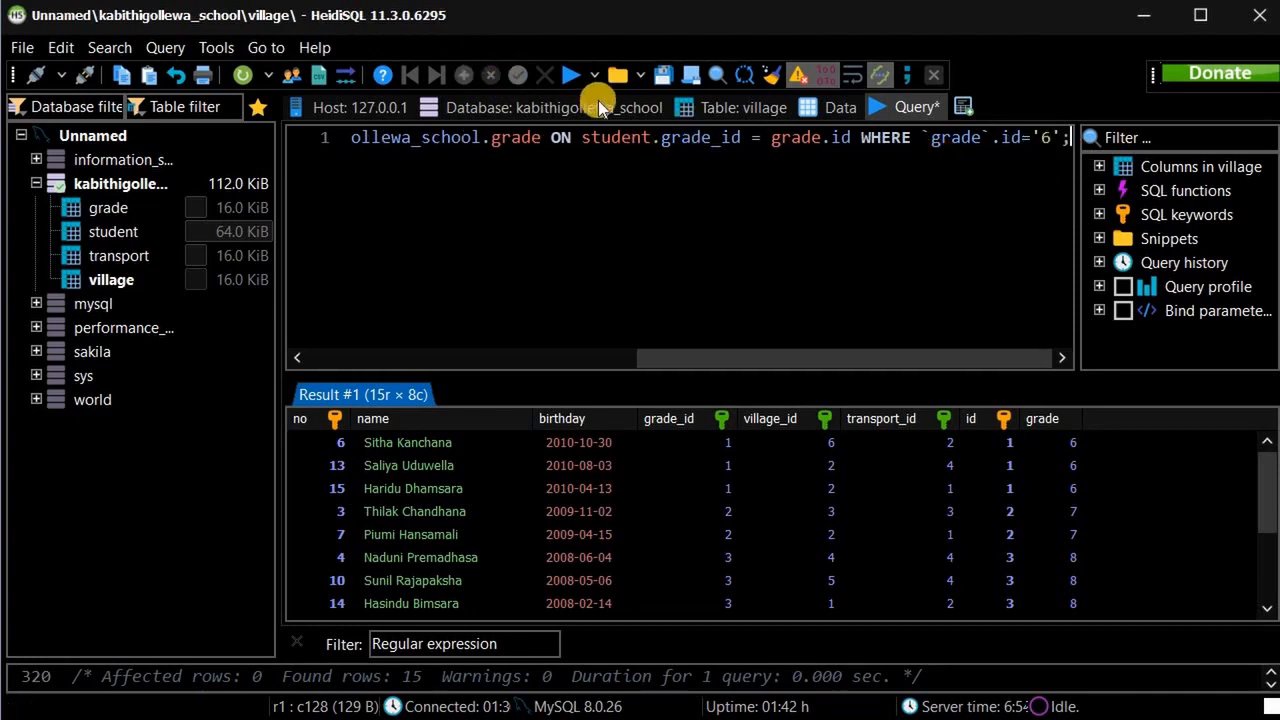
Run the join filtered on grade id 6, then check the grade table's ids and return to the query.
{"action": "left_click", "coordinate": [571, 72]}
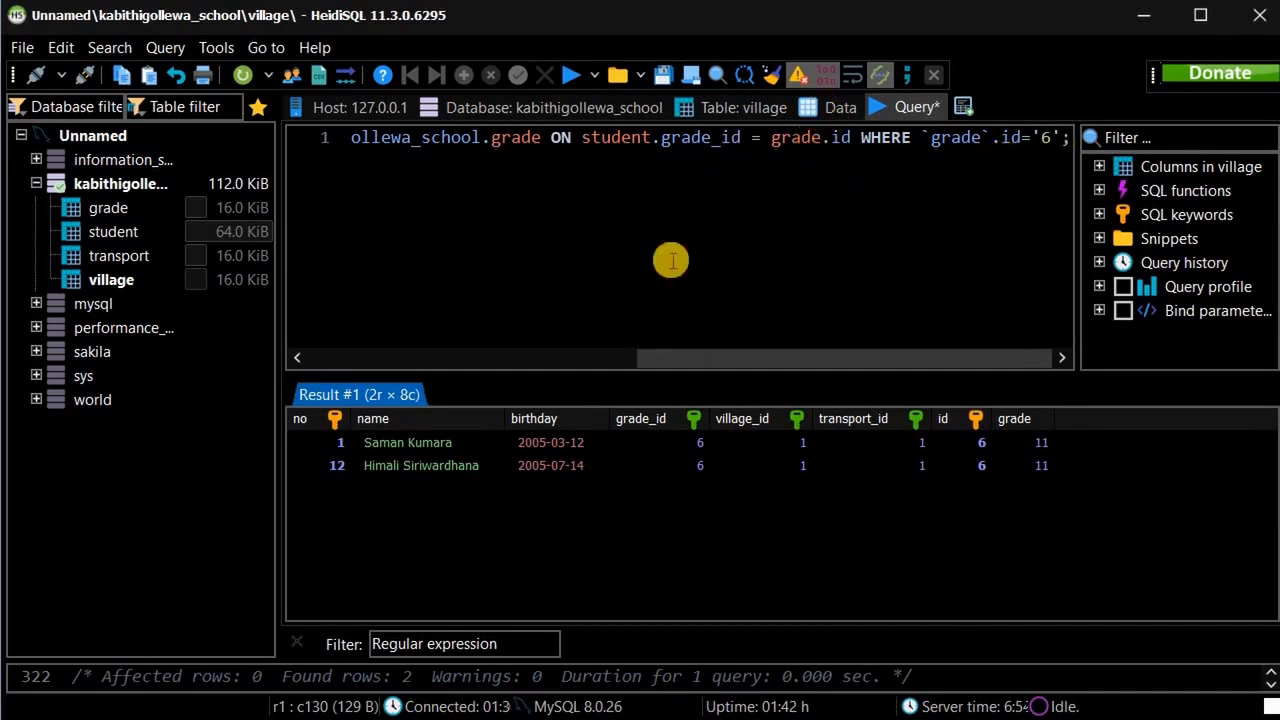
{"action": "left_click", "coordinate": [830, 114]}
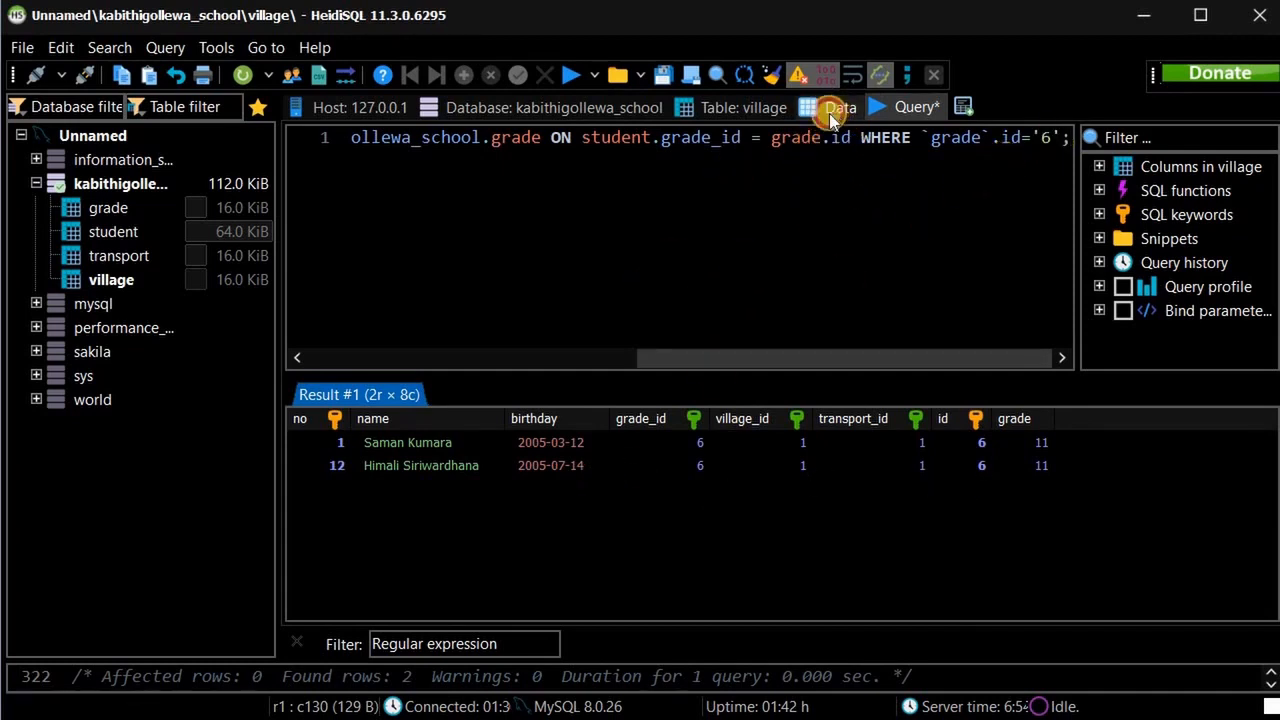
{"action": "left_click", "coordinate": [122, 210]}
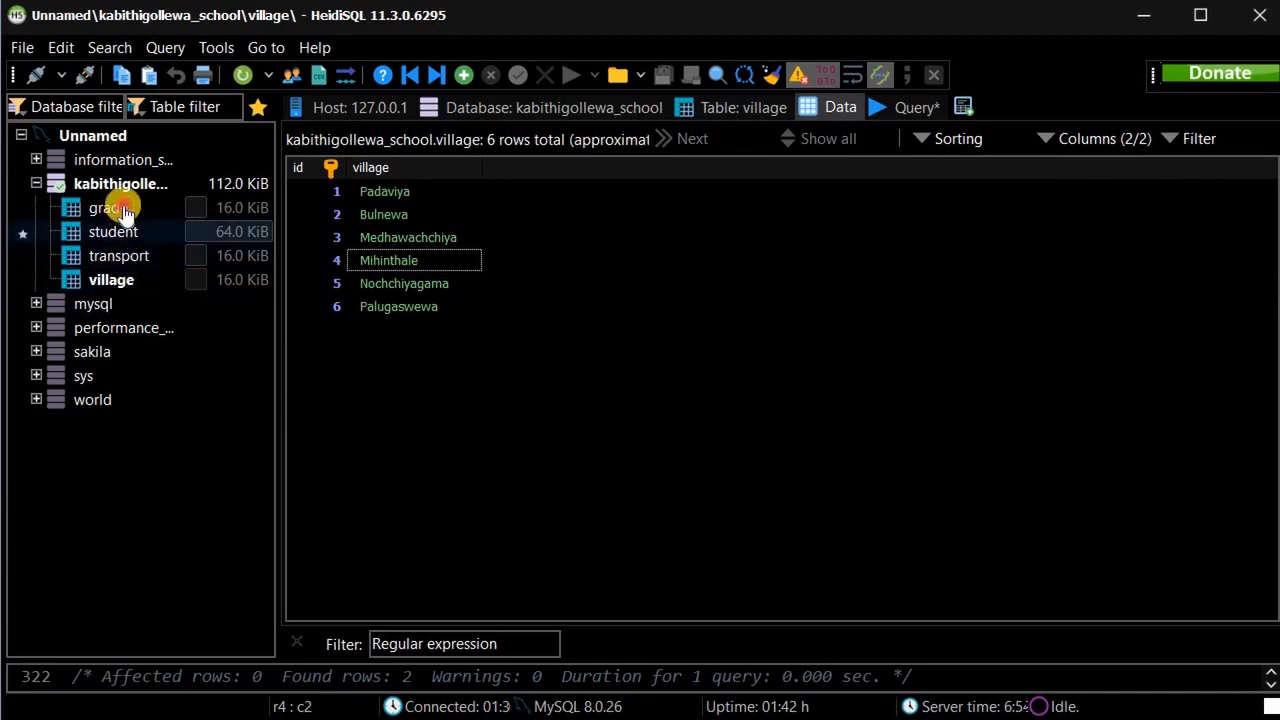
{"action": "left_click", "coordinate": [393, 200]}
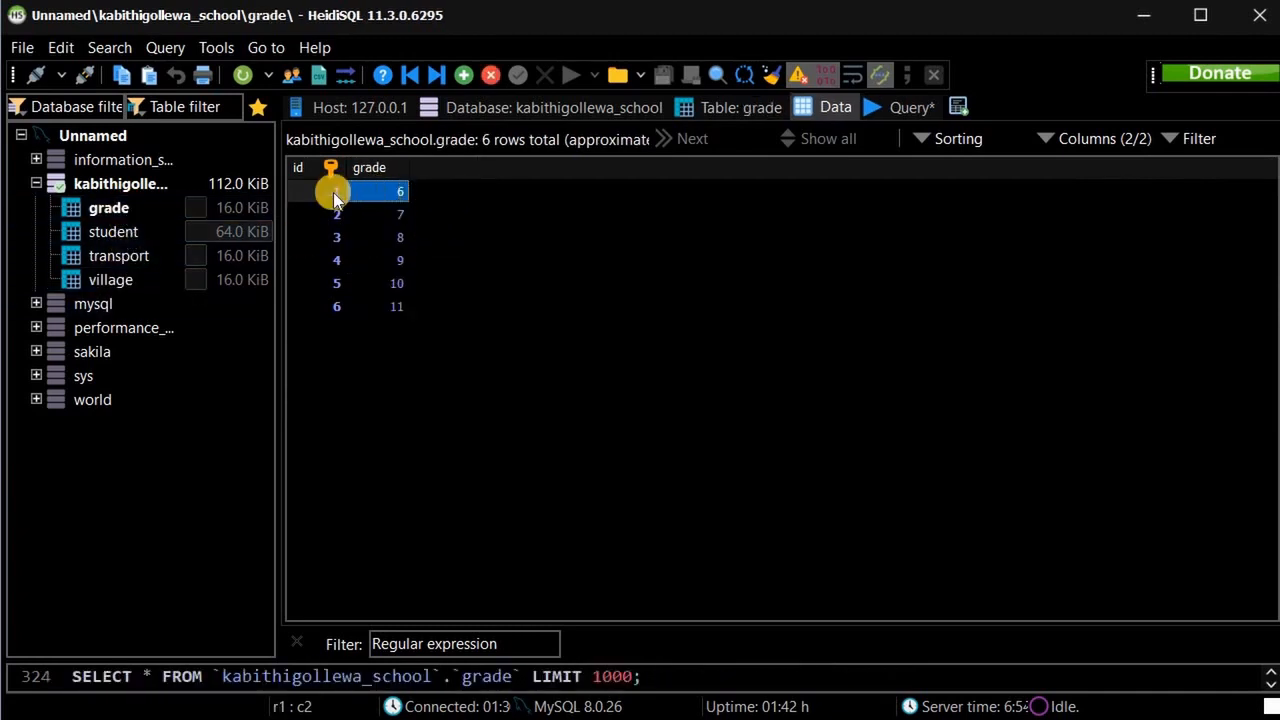
{"action": "left_click", "coordinate": [898, 107]}
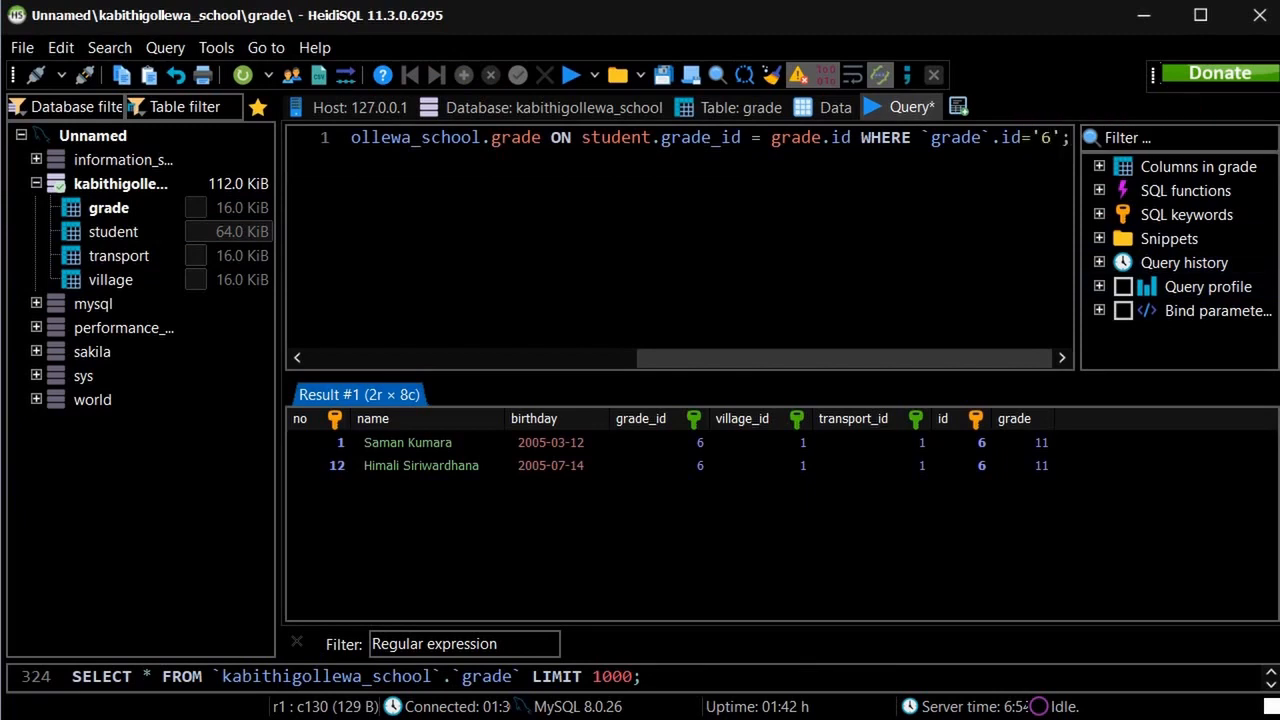
Change the filter value to id='1' and rerun the join query.
{"action": "key", "text": "shift+Left"}
{"action": "type", "text": "1"}
{"action": "left_click", "coordinate": [571, 72]}
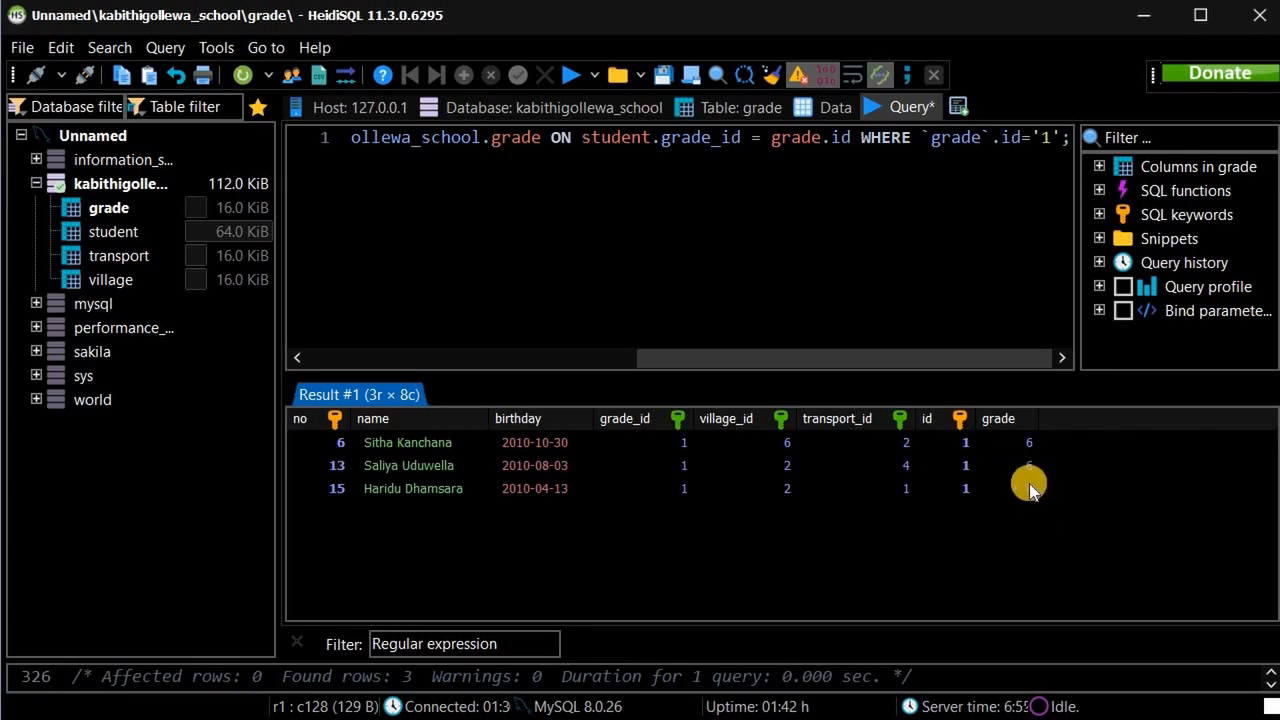
Rewrite the WHERE condition to compare the grade column: grade='6'.
{"action": "left_click", "coordinate": [1003, 137]}
{"action": "double_click", "coordinate": [1003, 137]}
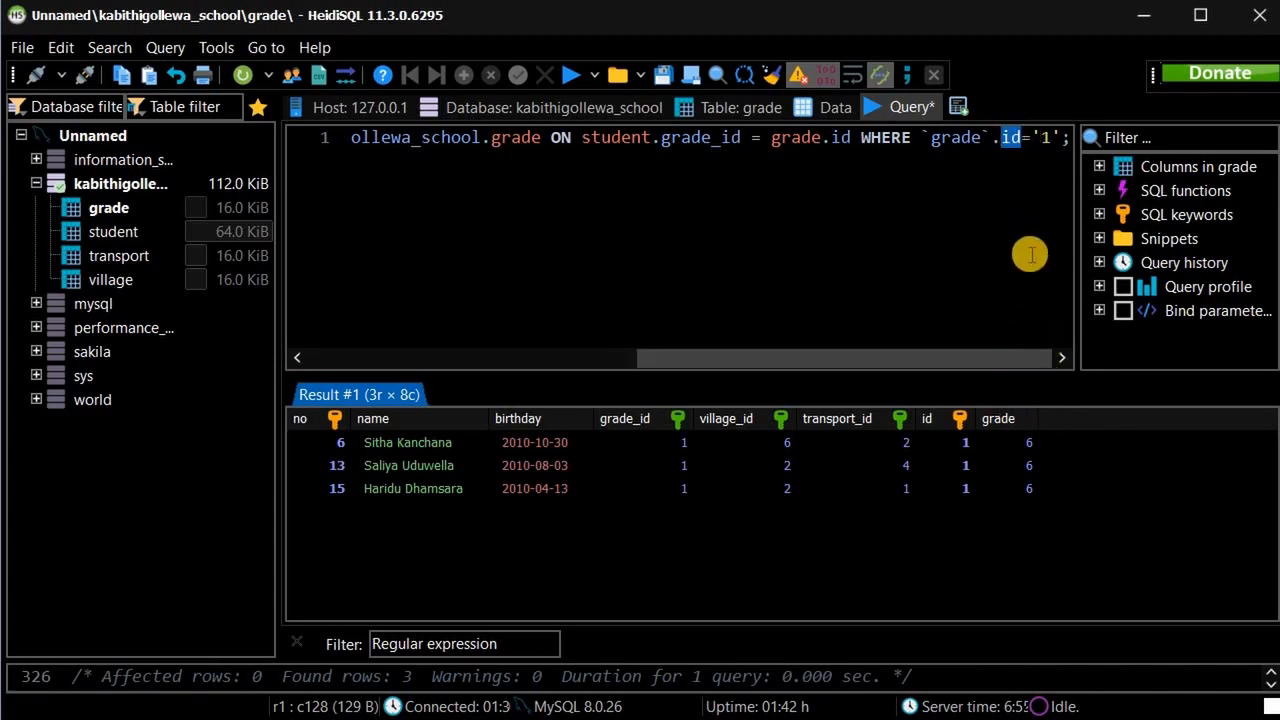
{"action": "type", "text": "grade"}
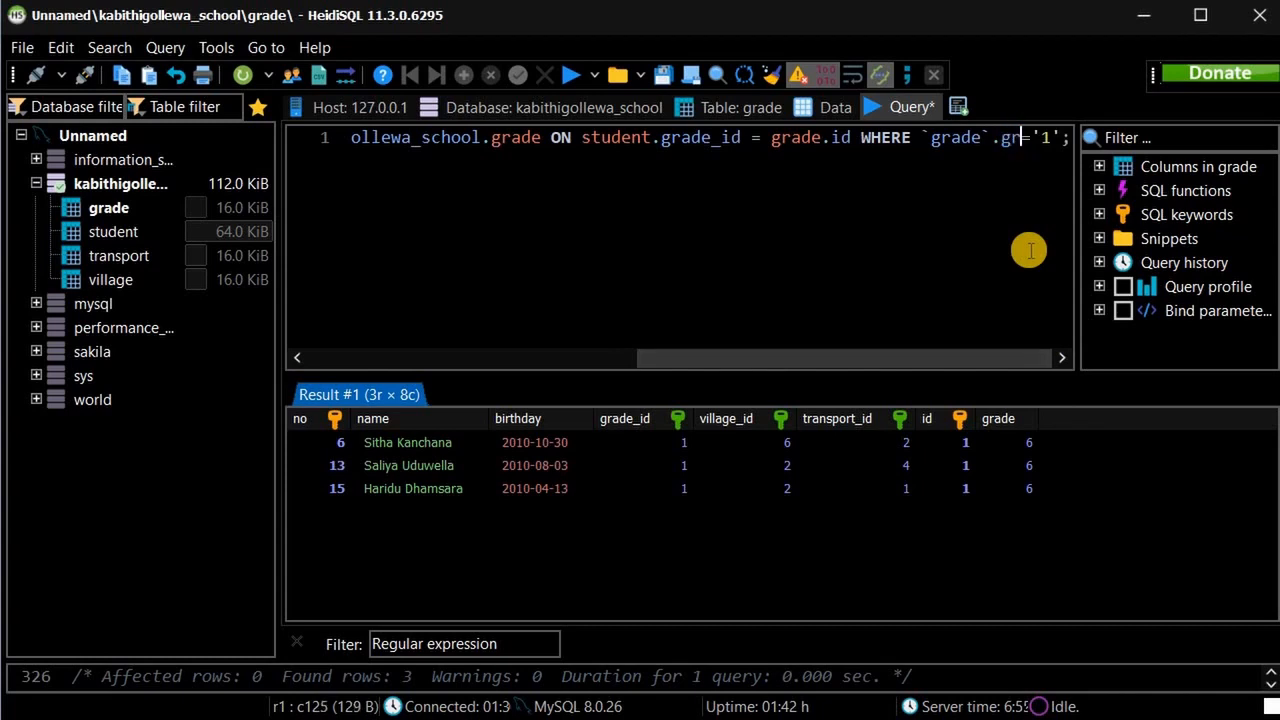
{"action": "type", "text": "='1"}
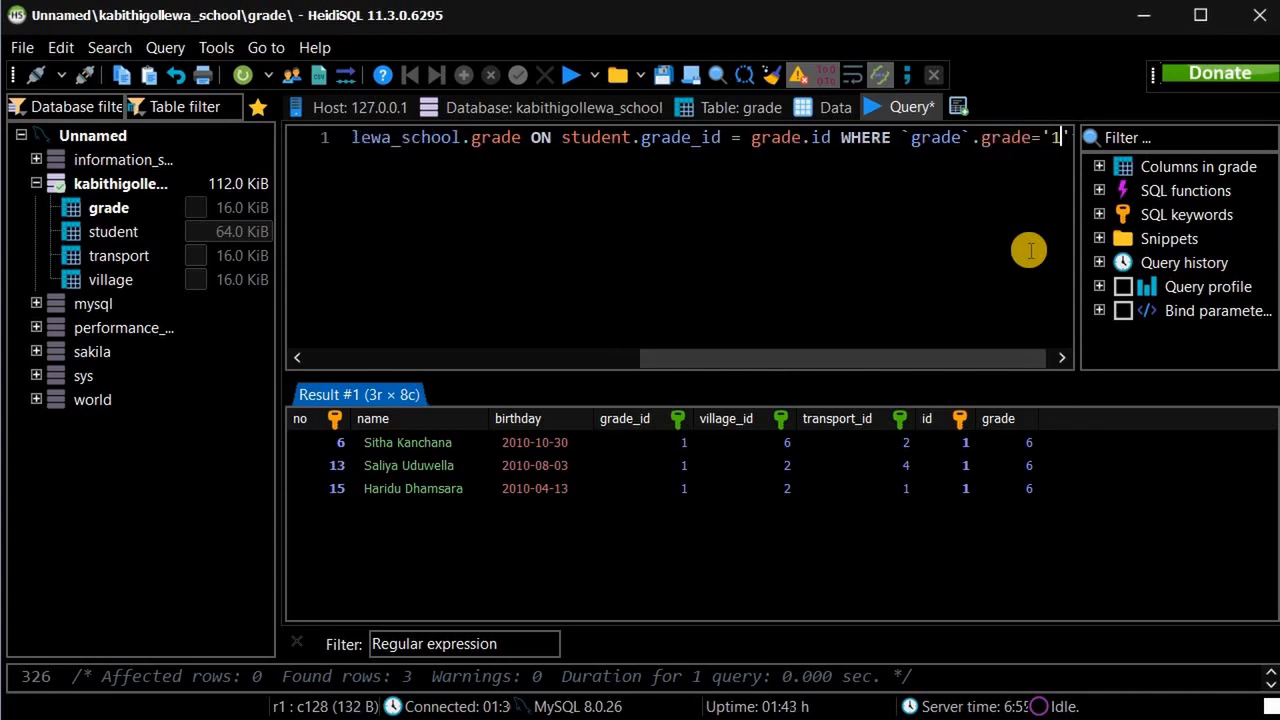
{"action": "key", "text": "BackSpace"}
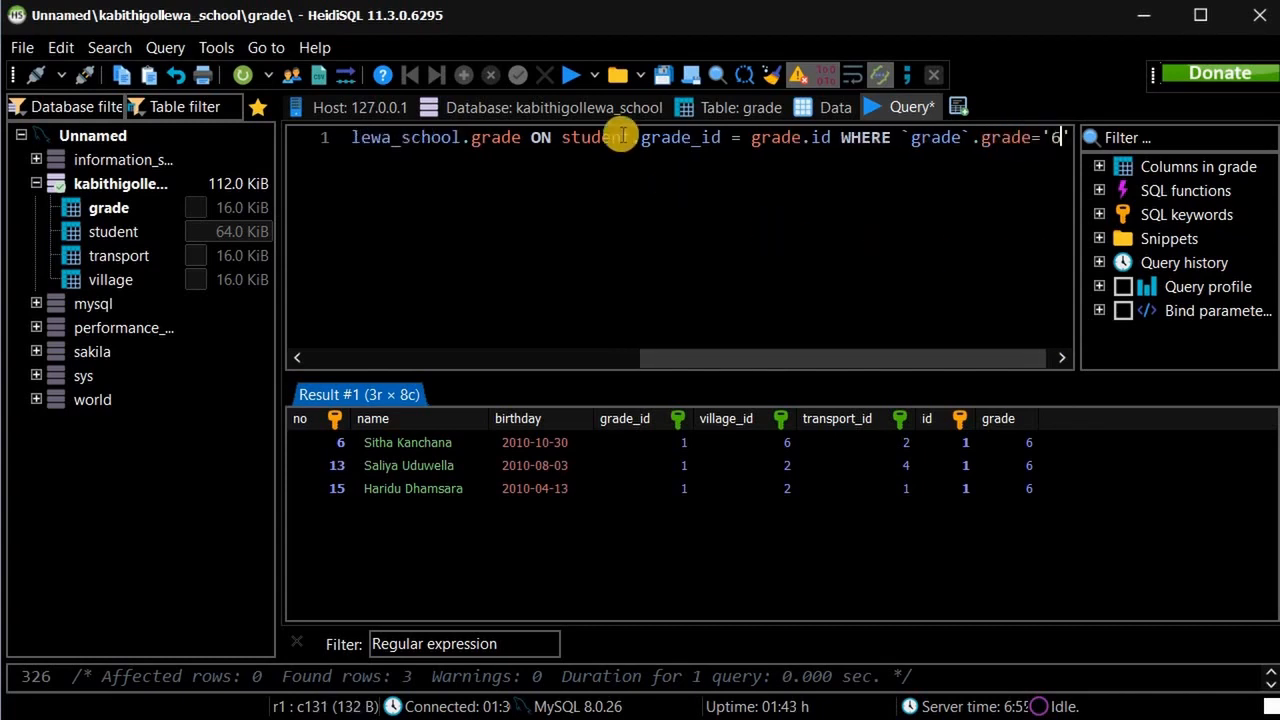
{"action": "type", "text": "6"}
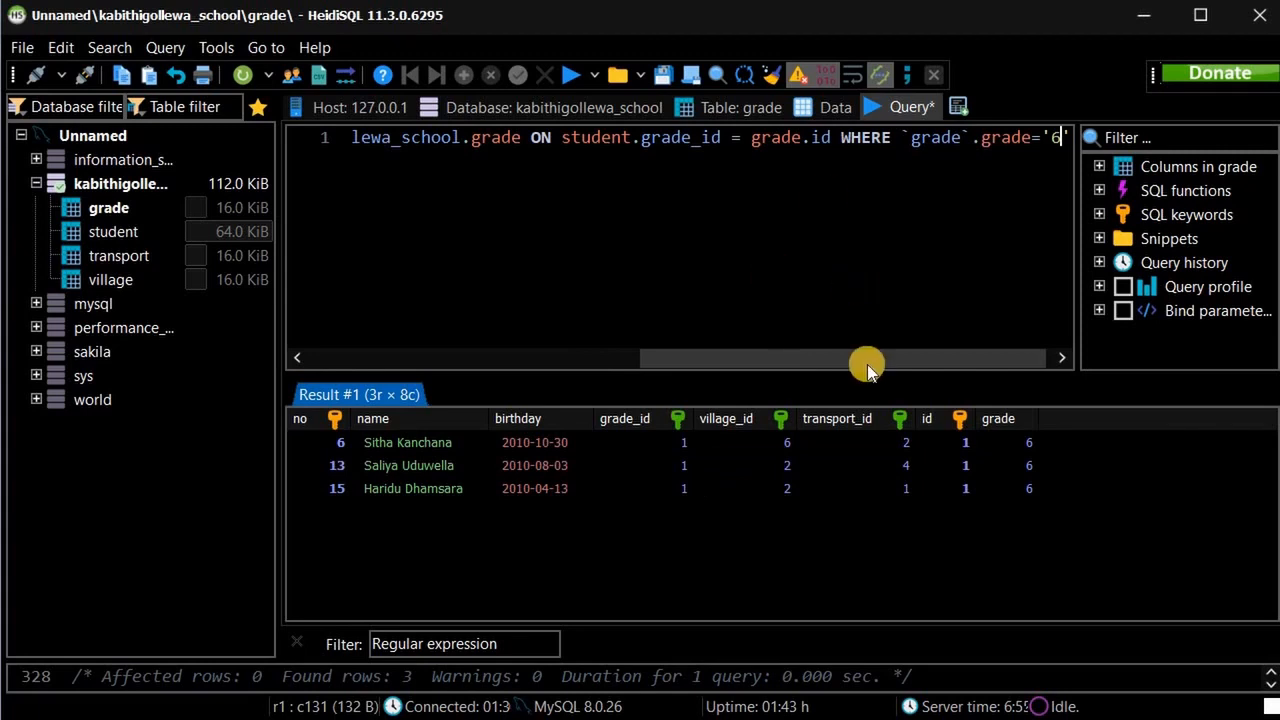
Review the three grade-6 student rows, then view the assignment's query scenarios in Edge.
{"action": "left_click", "coordinate": [484, 360]}
{"action": "left_click", "coordinate": [973, 360]}
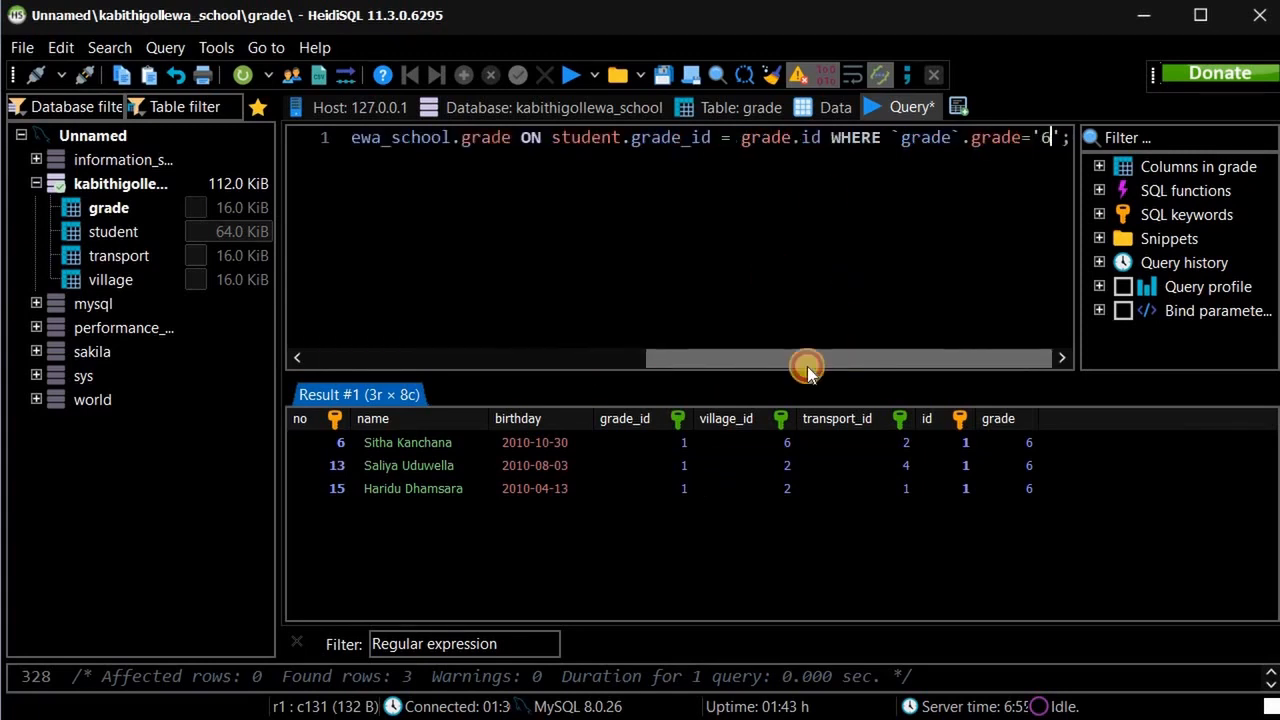
{"action": "left_click", "coordinate": [455, 360]}
{"action": "left_click", "coordinate": [450, 362]}
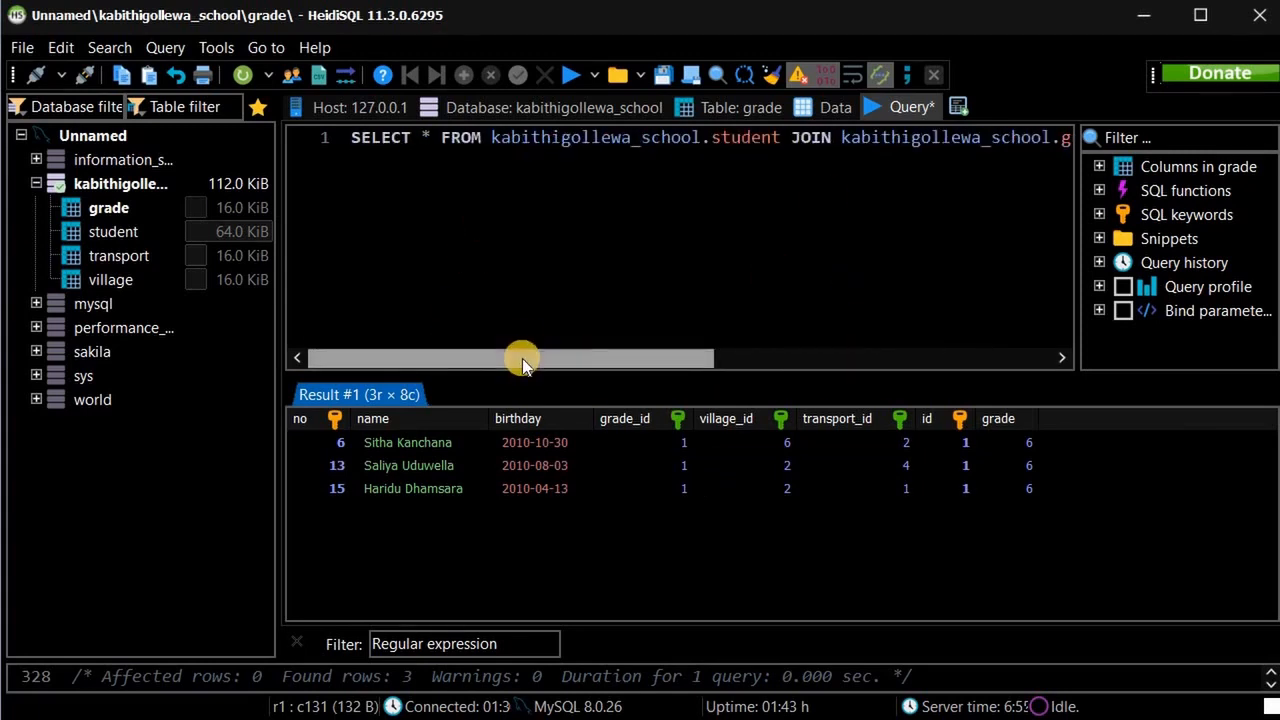
{"action": "left_click", "coordinate": [1050, 360]}
{"action": "left_click", "coordinate": [562, 362]}
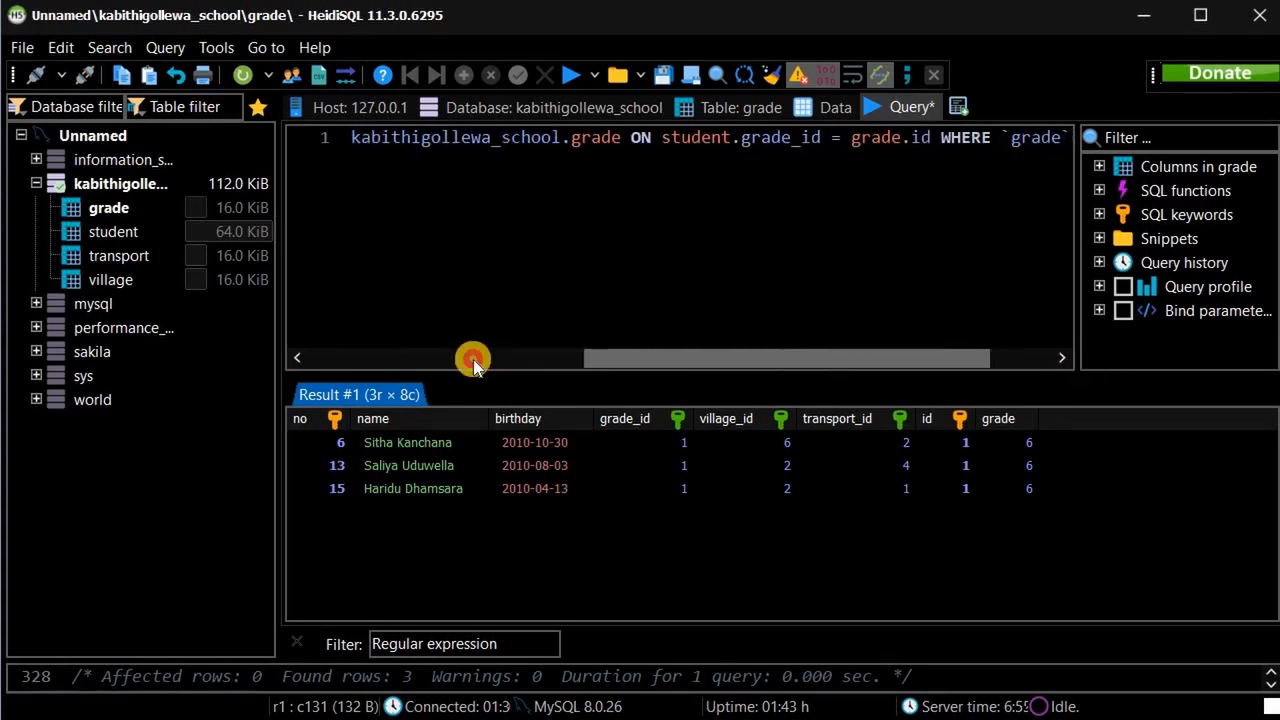
{"action": "left_click", "coordinate": [474, 358]}
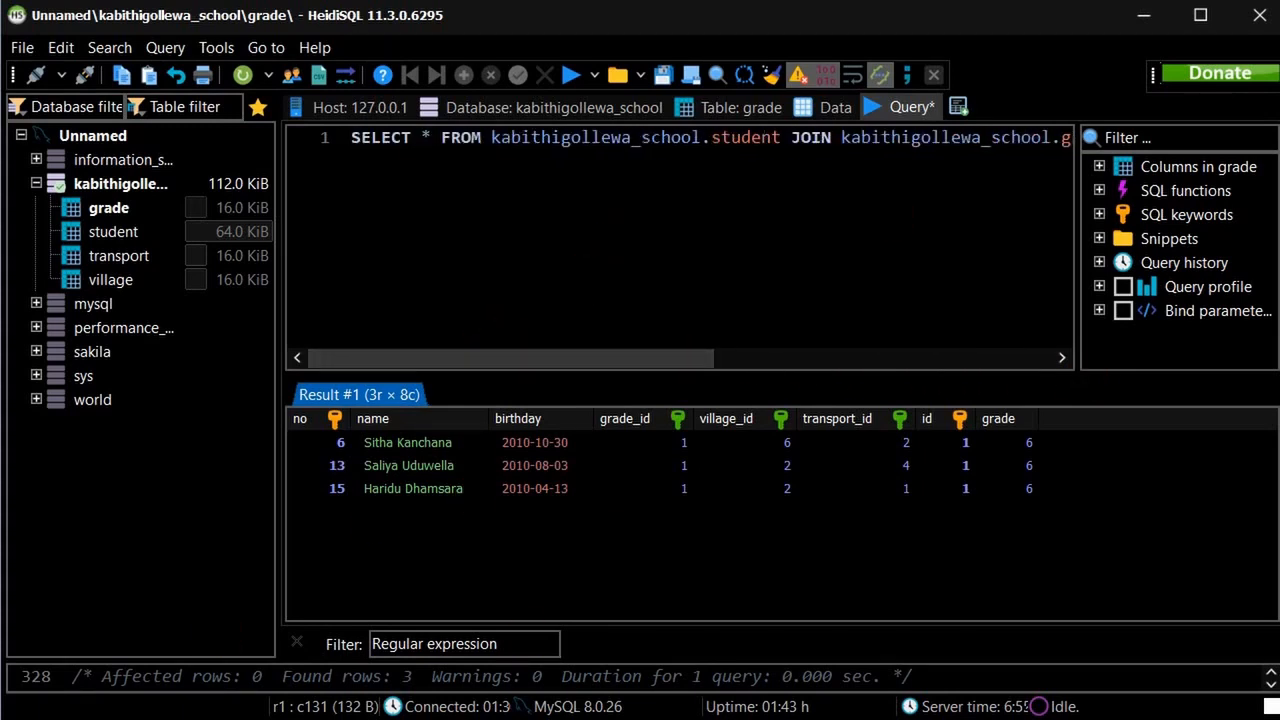
{"action": "key", "text": "alt+Tab"}
{"action": "scroll", "coordinate": [498, 521], "scroll_direction": "down", "scroll_amount": 5}
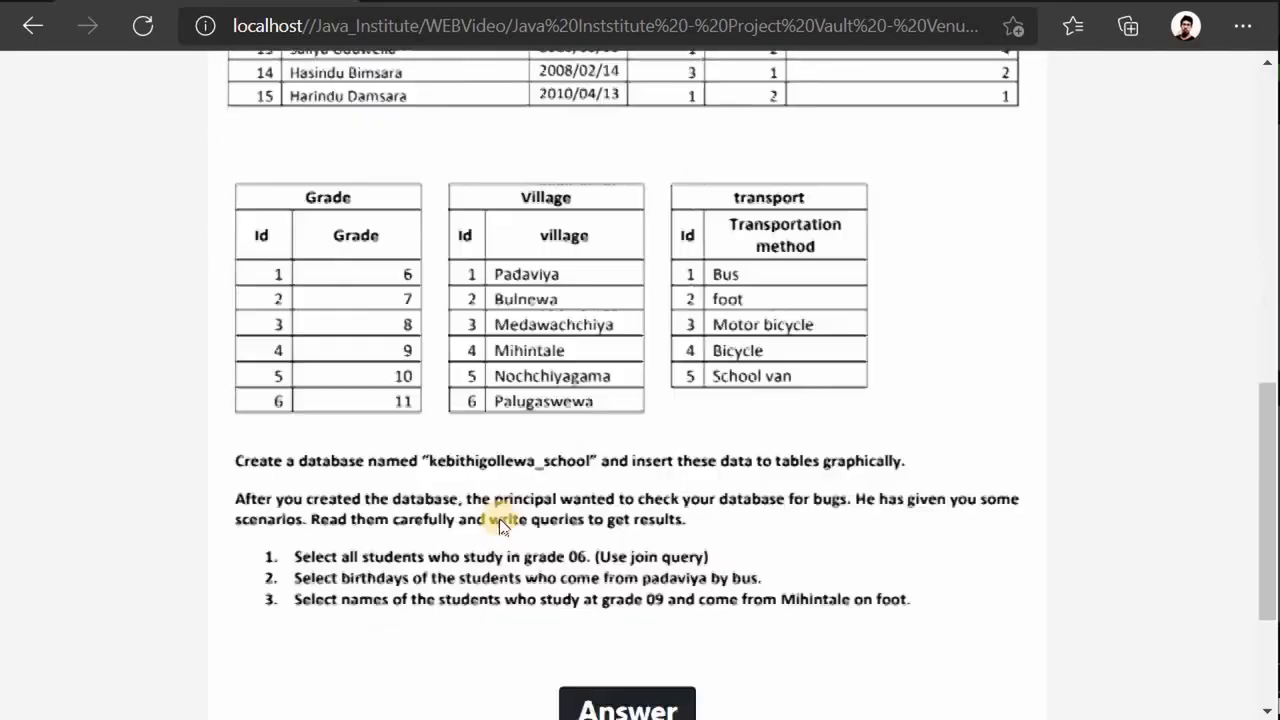